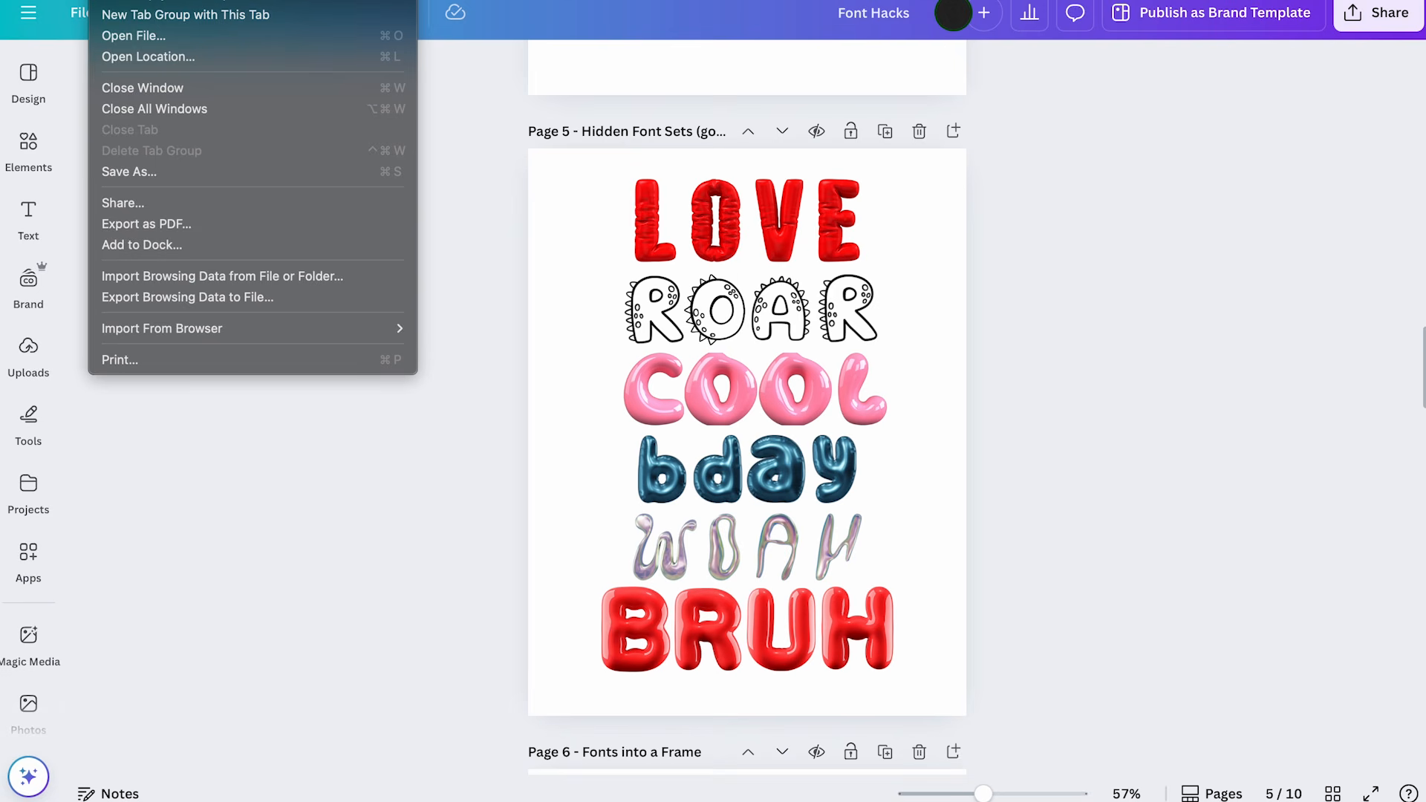
Open Google in a new browser tab and search for "hidden font sets in canva"
key(Escape)
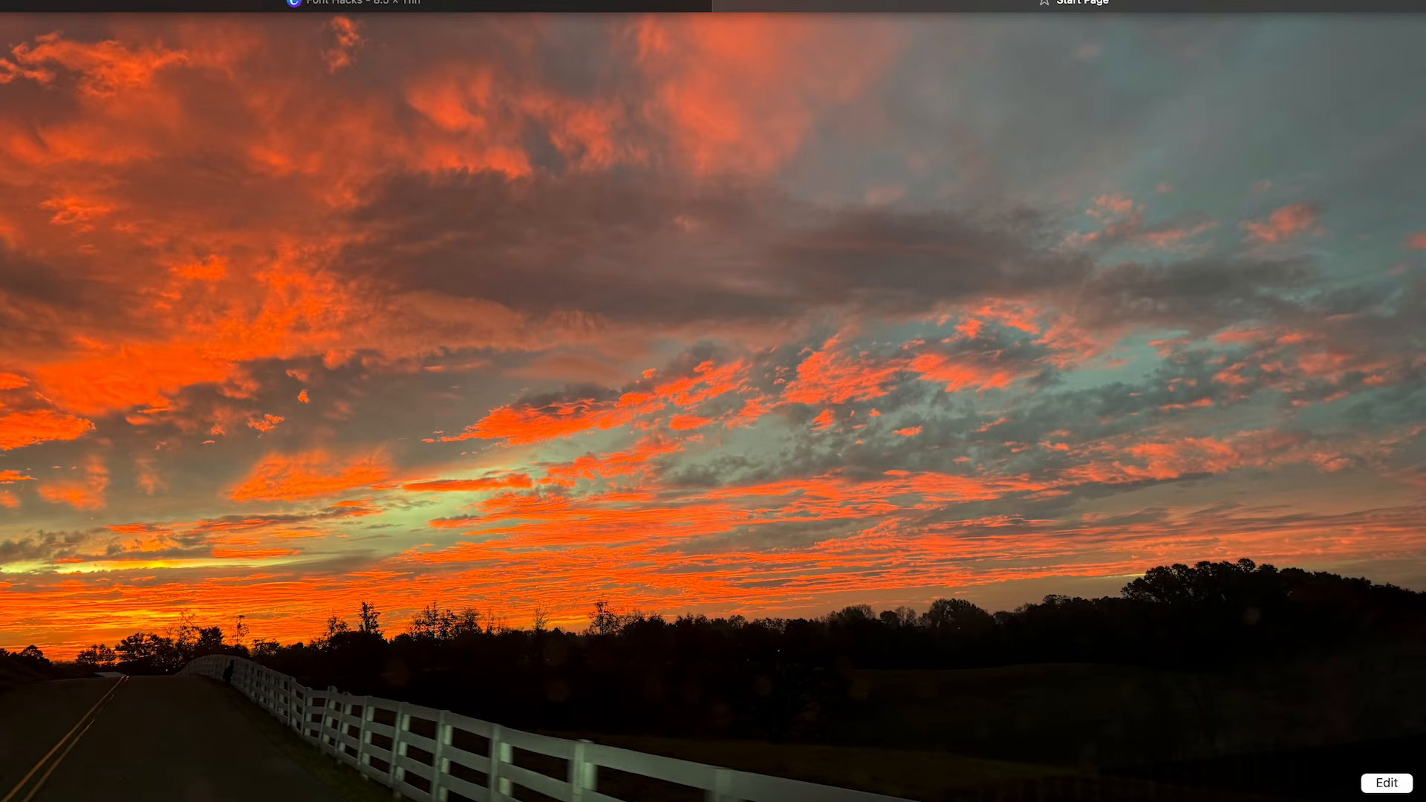
text(goo)
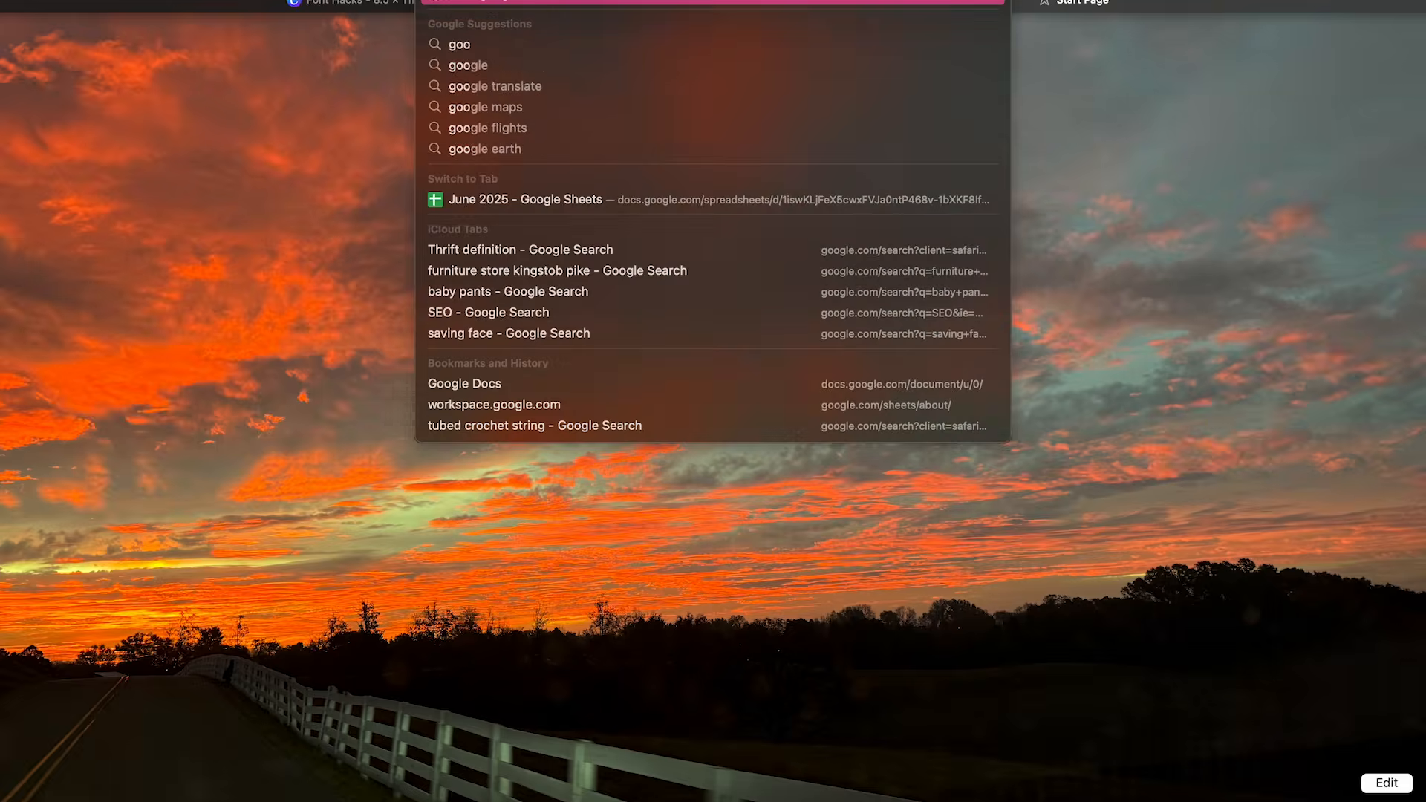
key(Return)
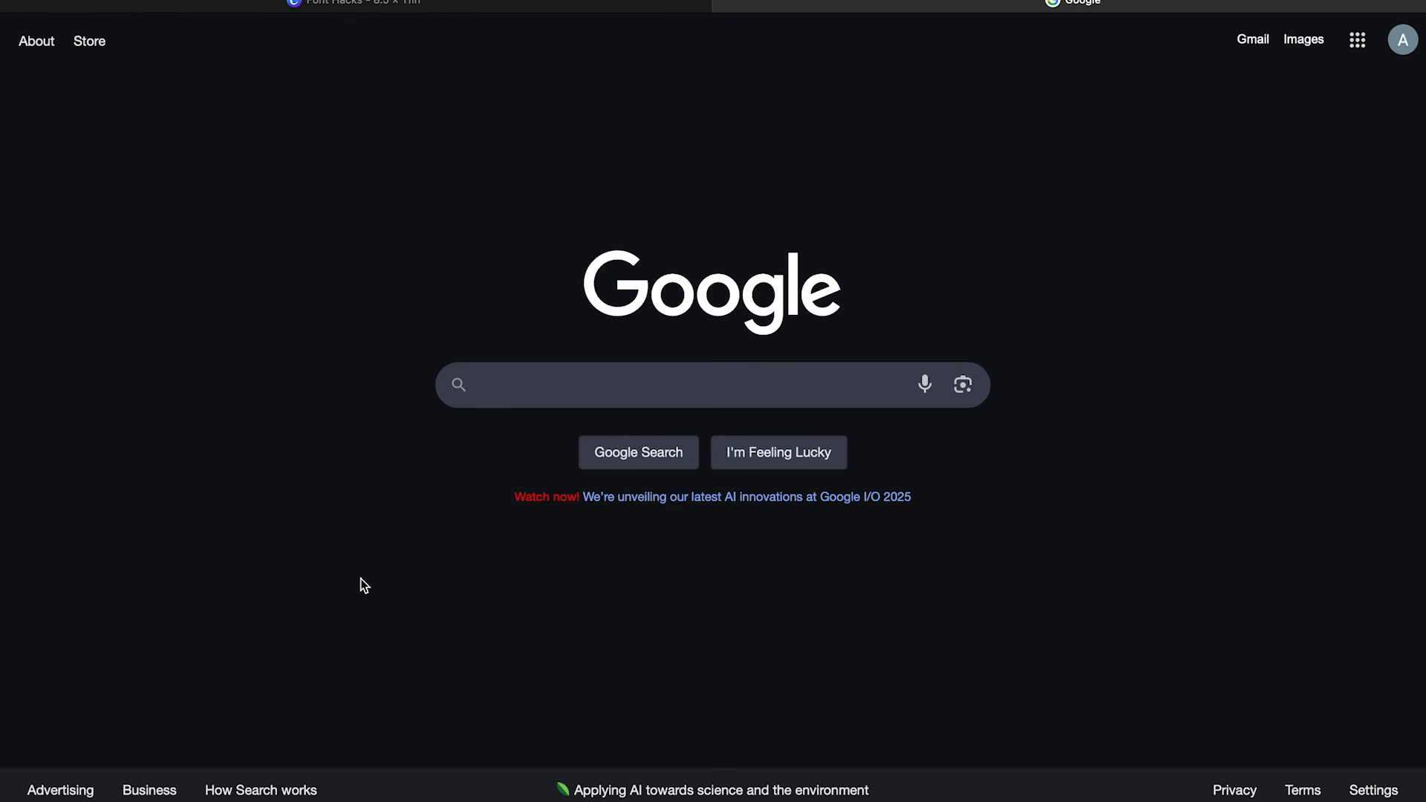
text(hidden )
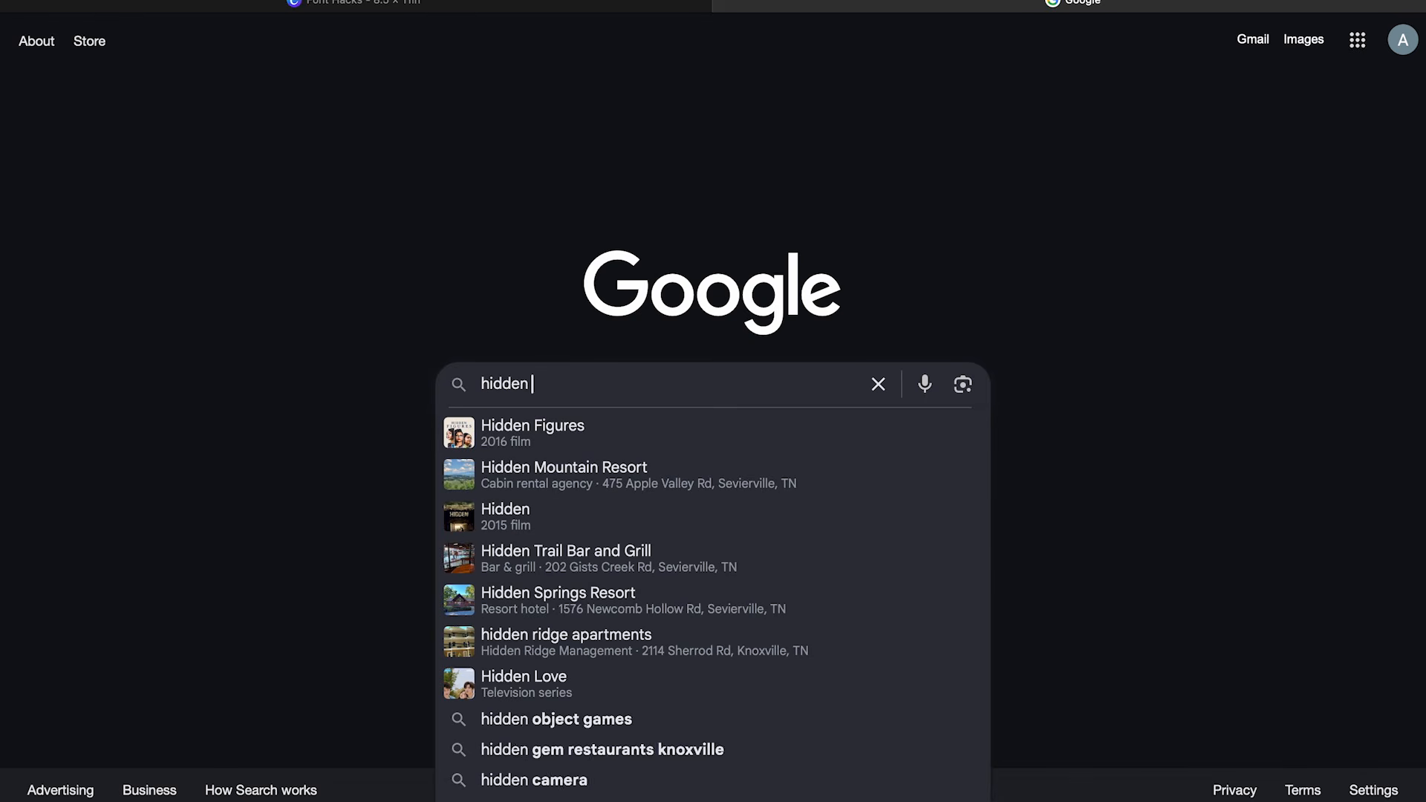
text(font sets)
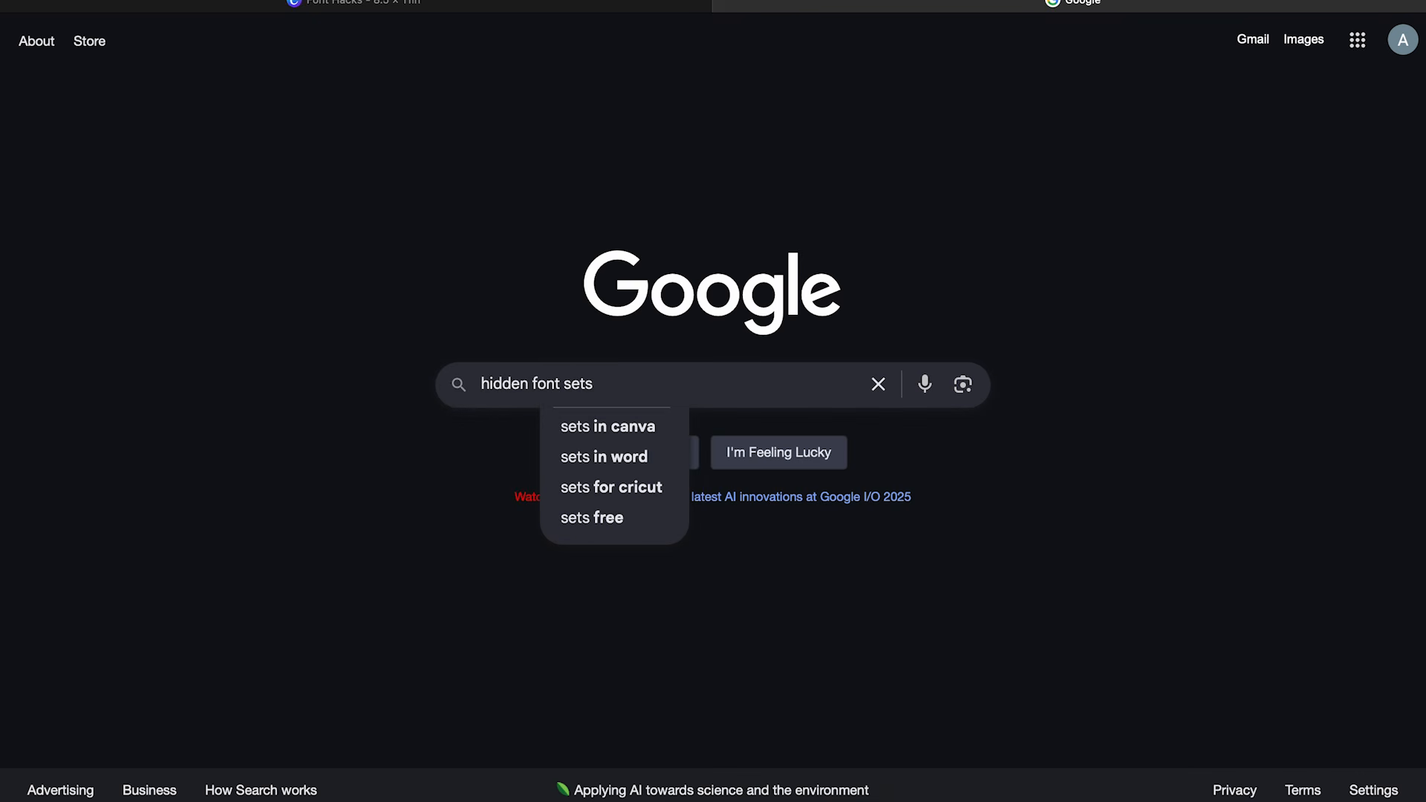
key(Down)
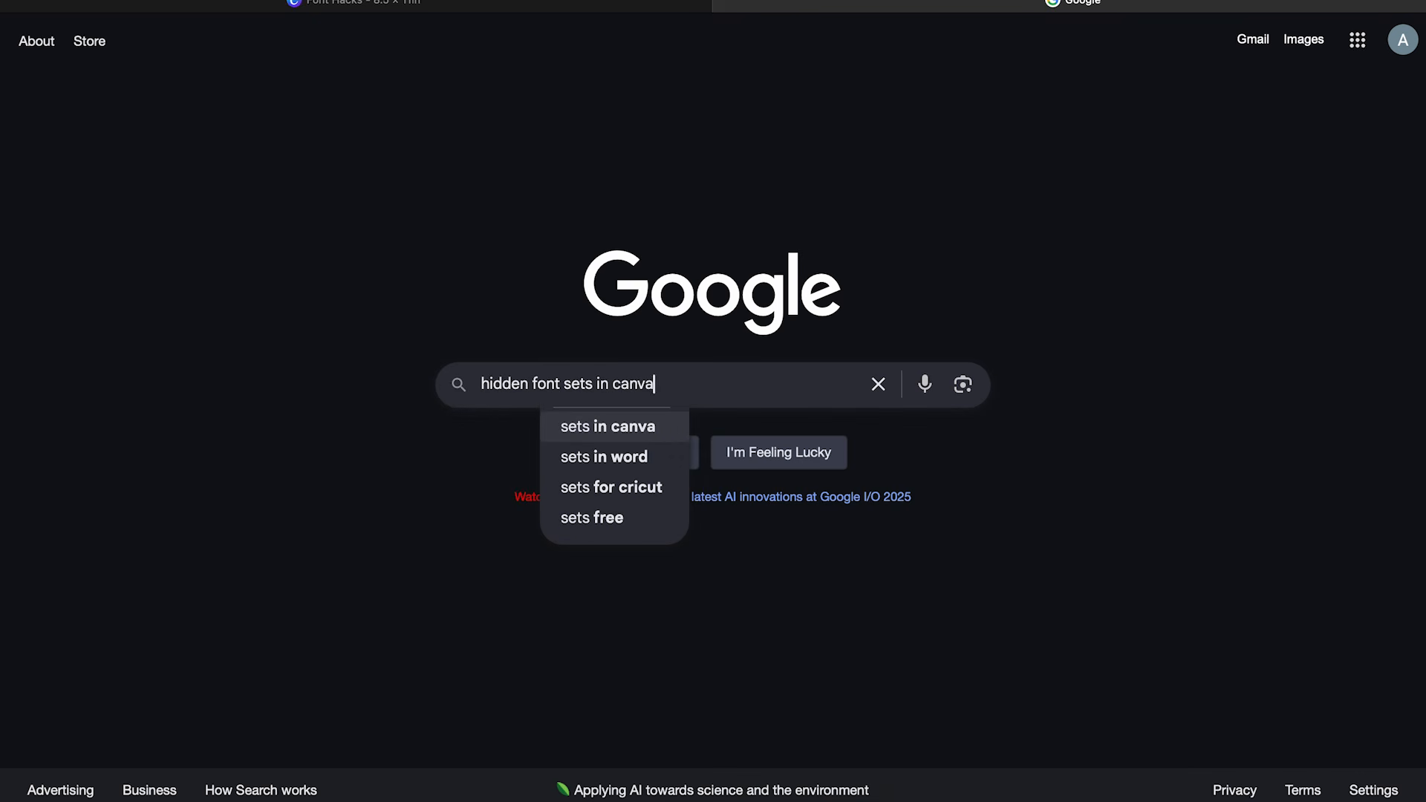
key(Return)
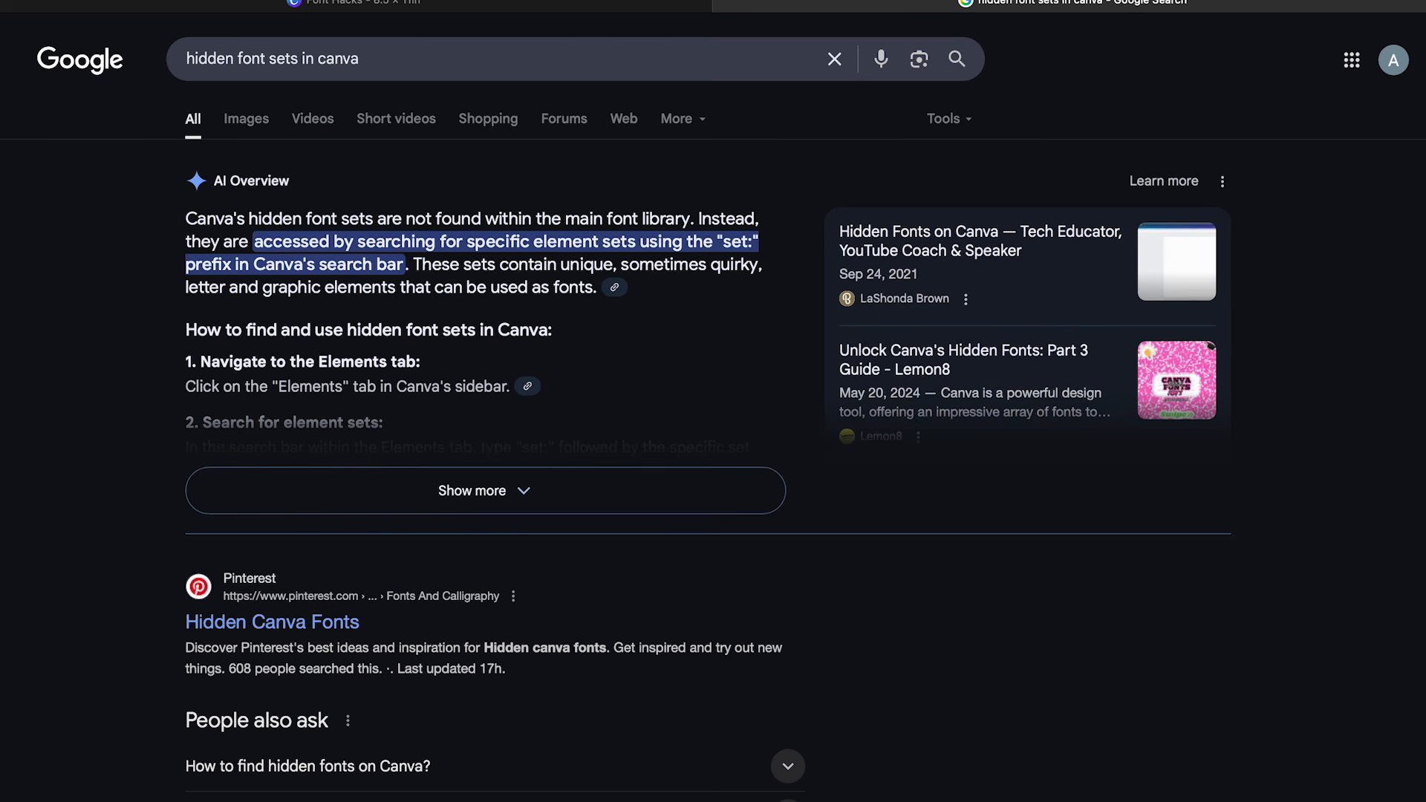
Open the Pinterest result "Hidden Canva Fonts" and open the "Canvas Font Ideas" pin listing elements keywords
scroll(334, 614, down, 10)
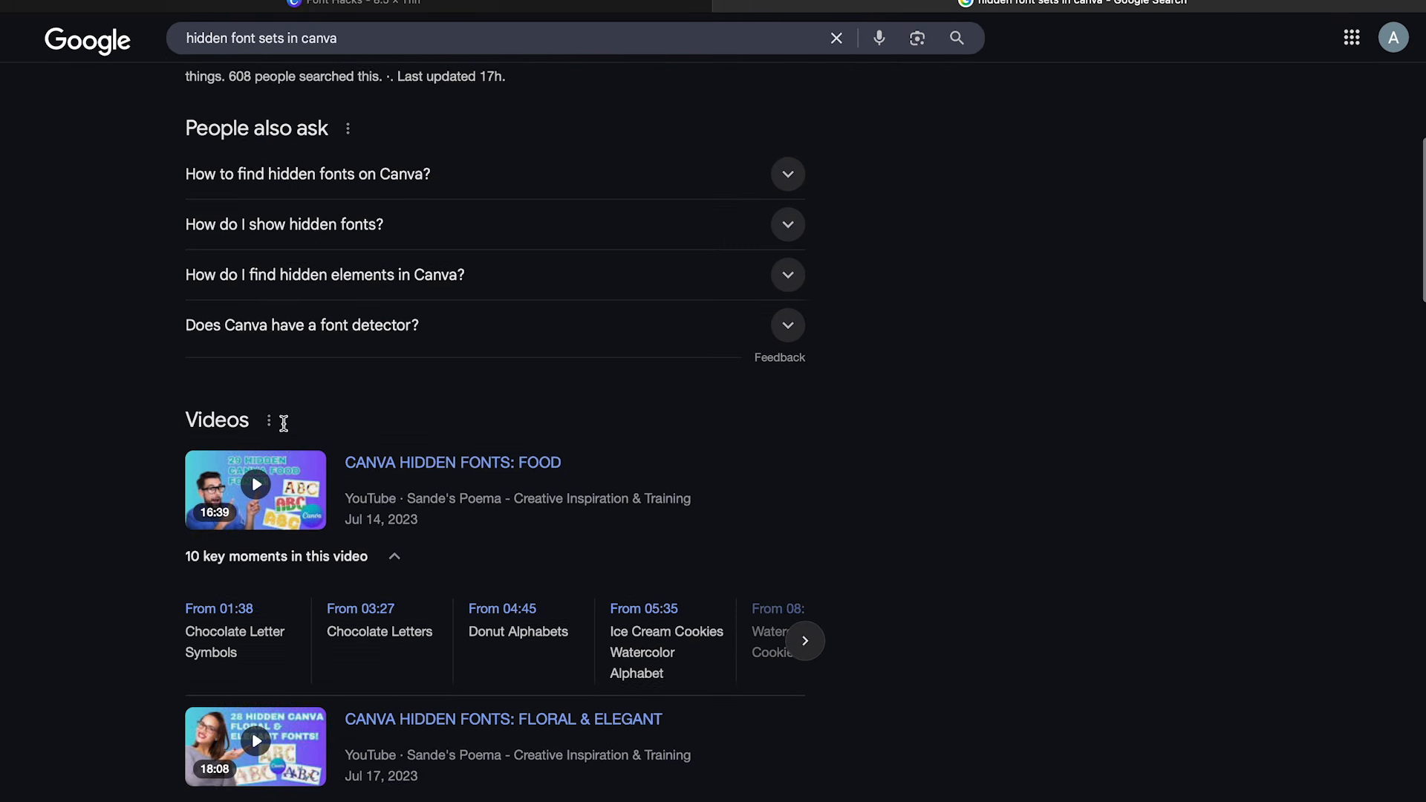
scroll(282, 422, down, 8)
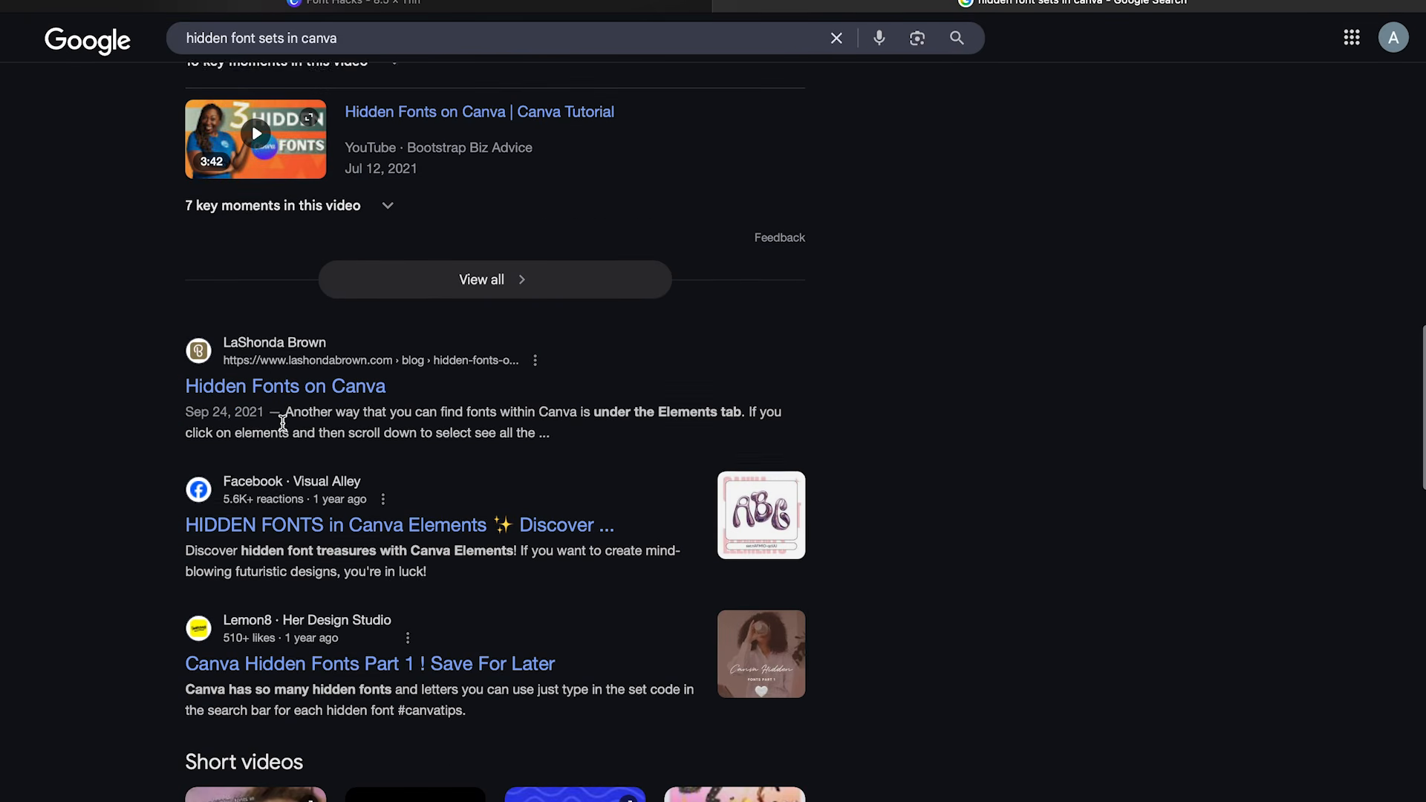
scroll(302, 372, up, 8)
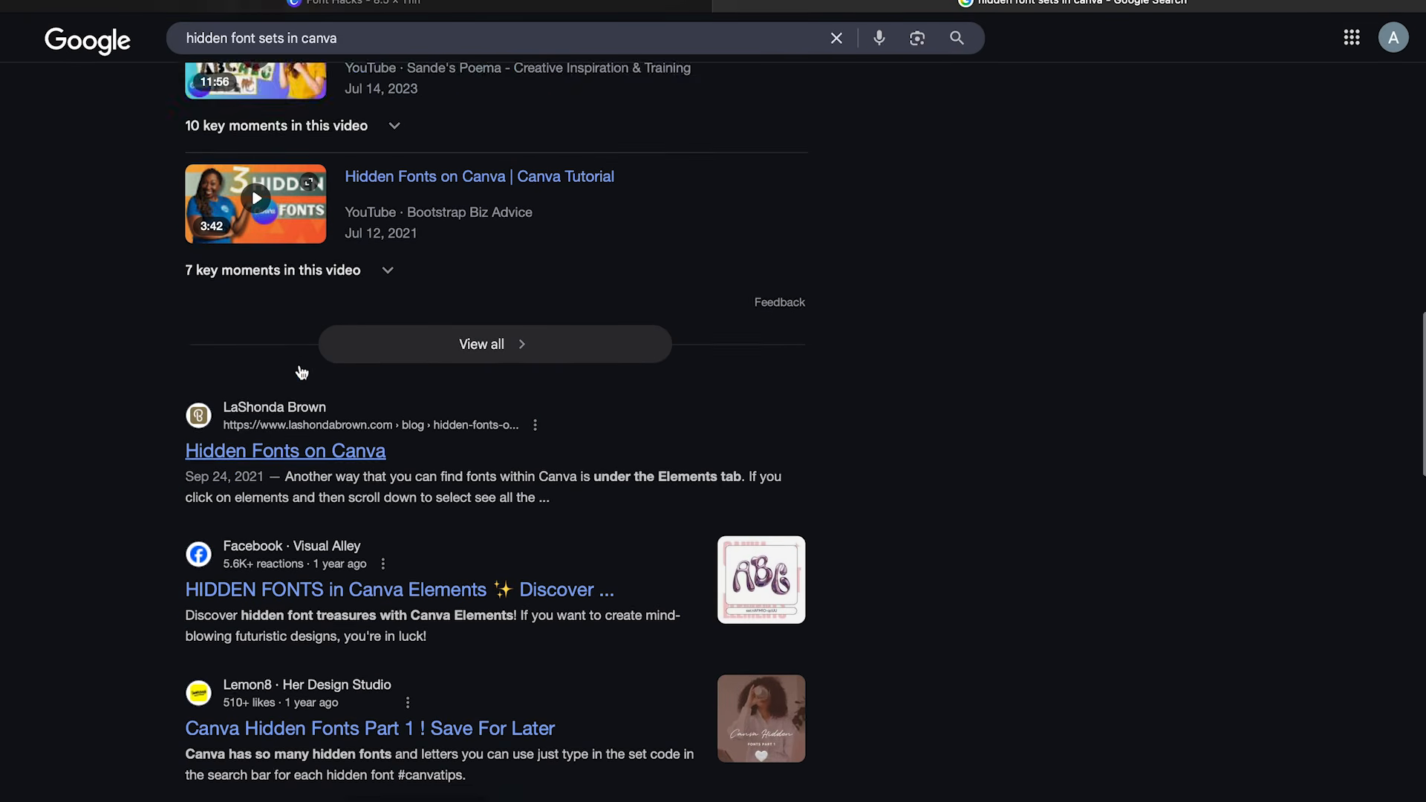
scroll(301, 371, up, 8)
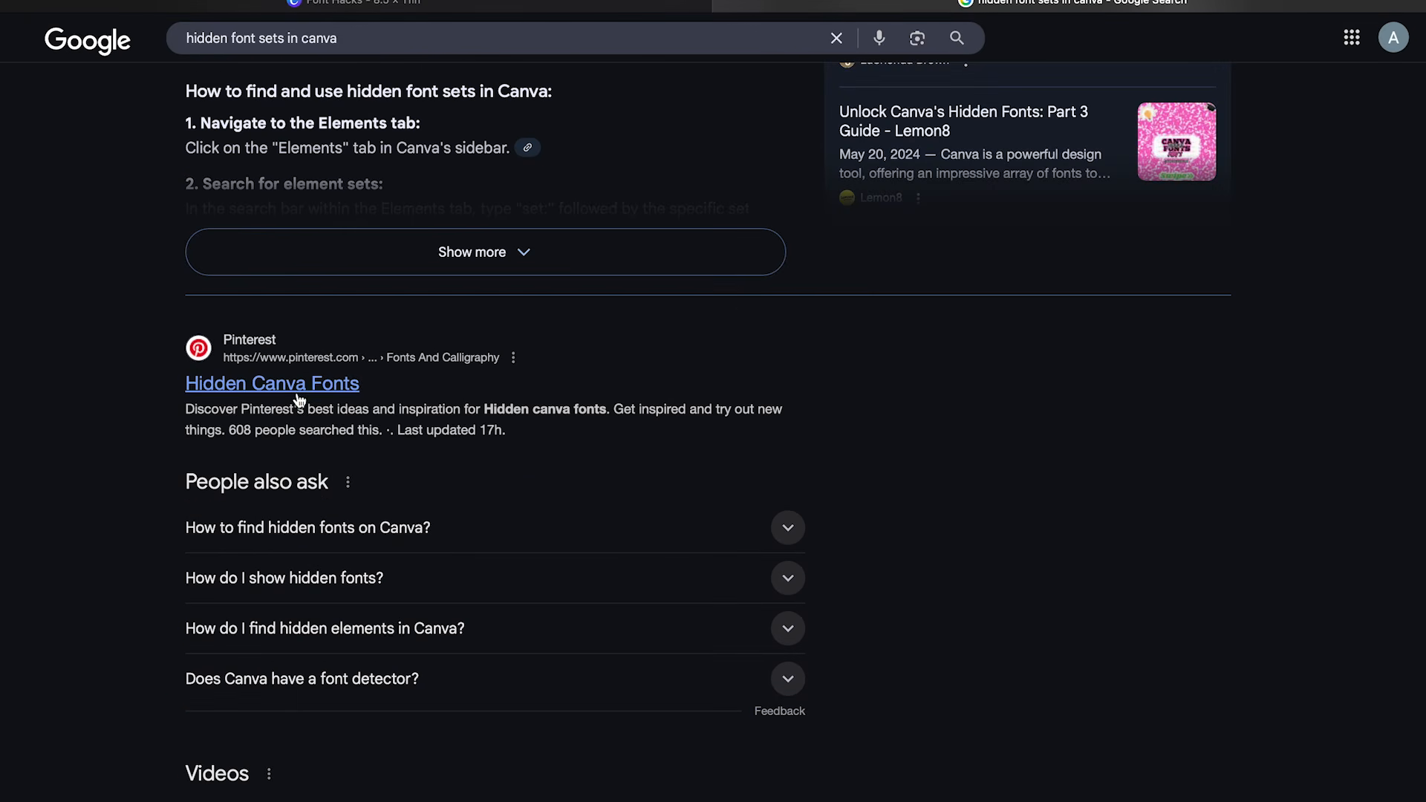
click(297, 385)
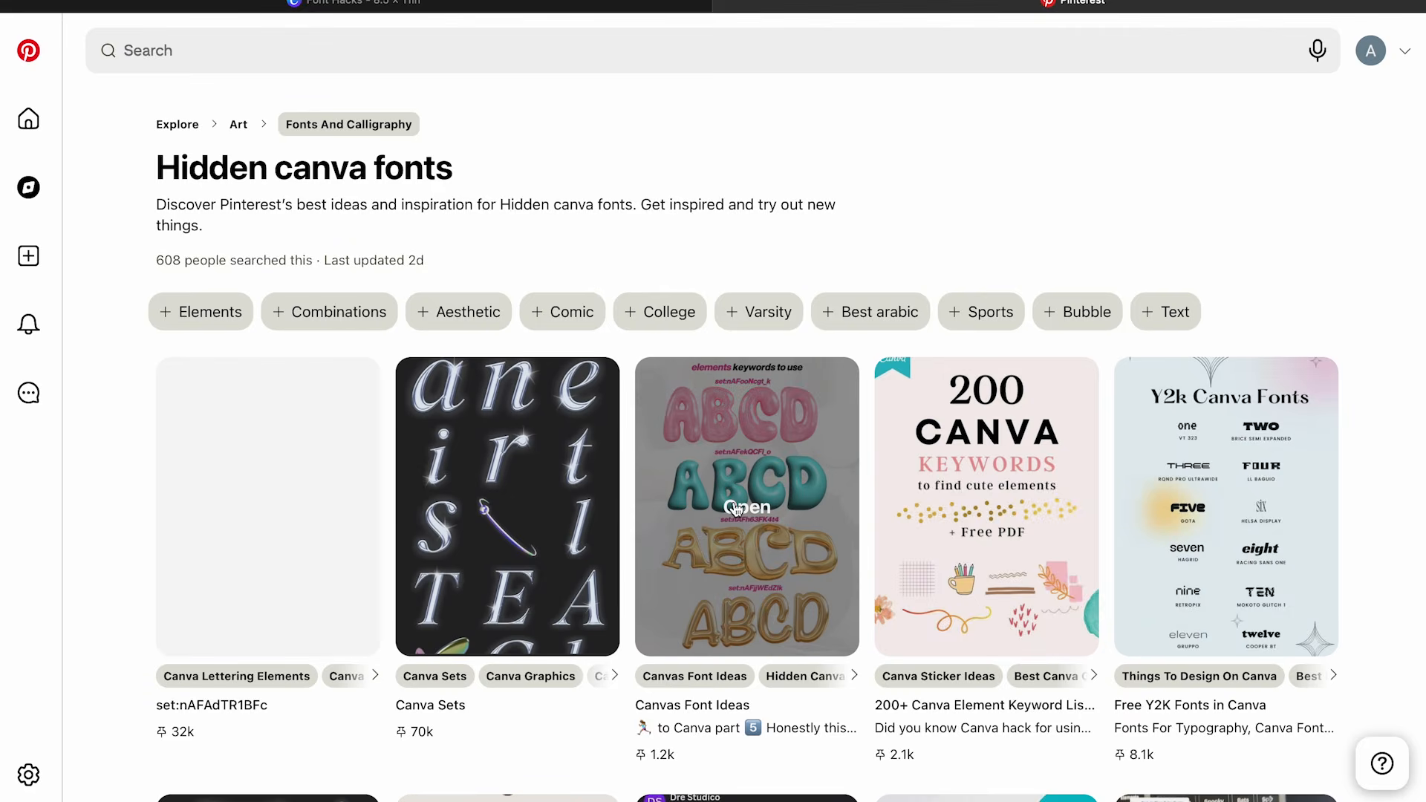
click(741, 558)
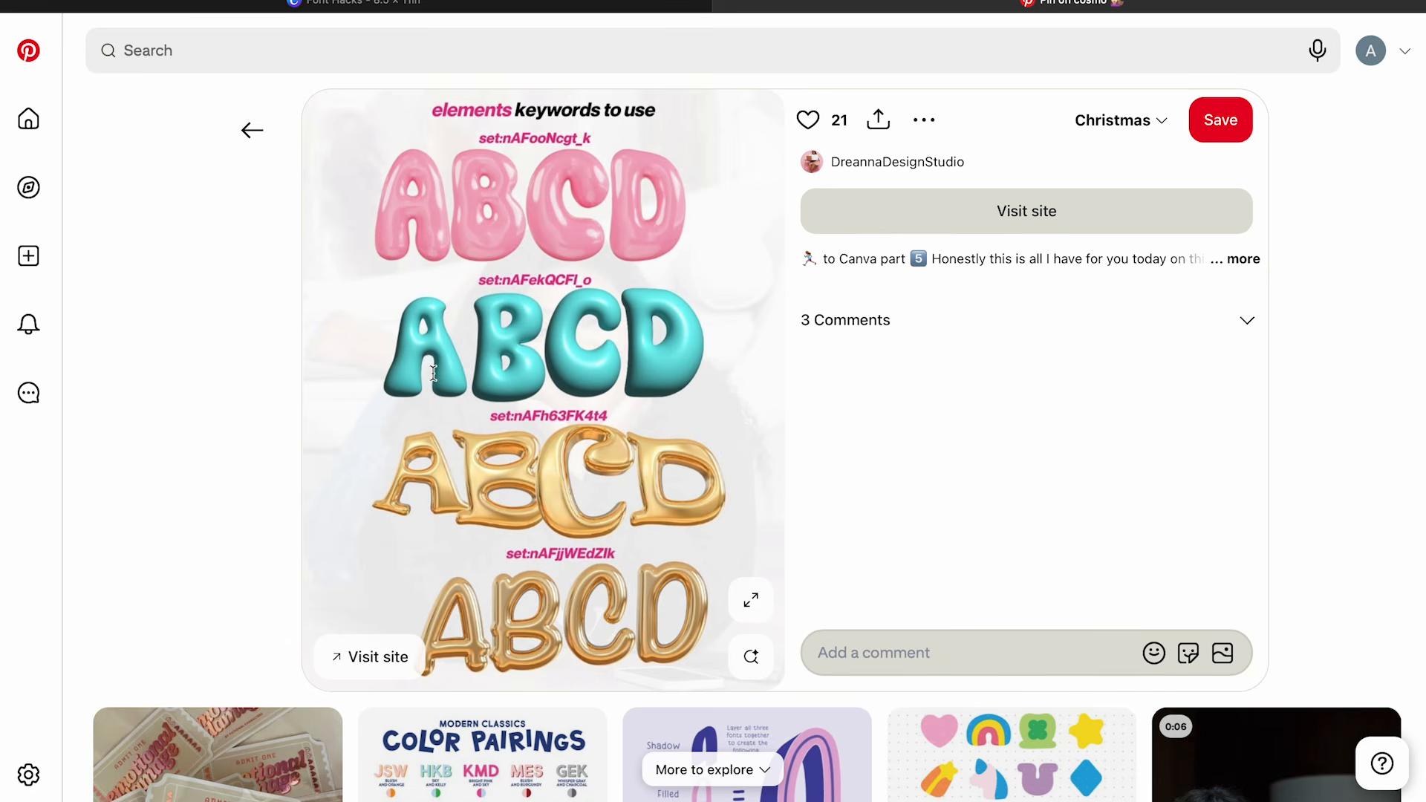
Switch back to the Font Hacks design in Canva, search the elements for set:nAFooNcgt_k and look through its letters
click(572, 6)
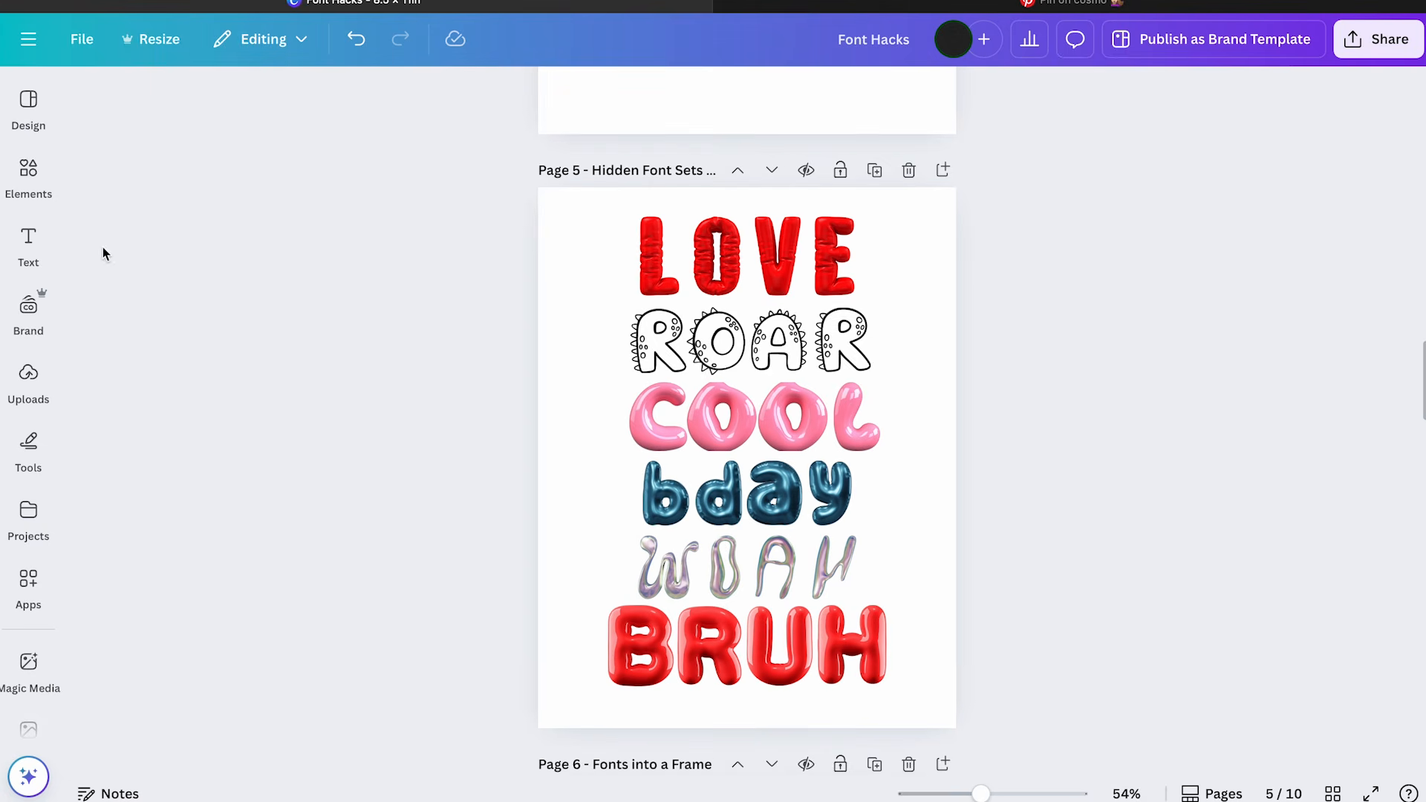
click(30, 178)
click(29, 245)
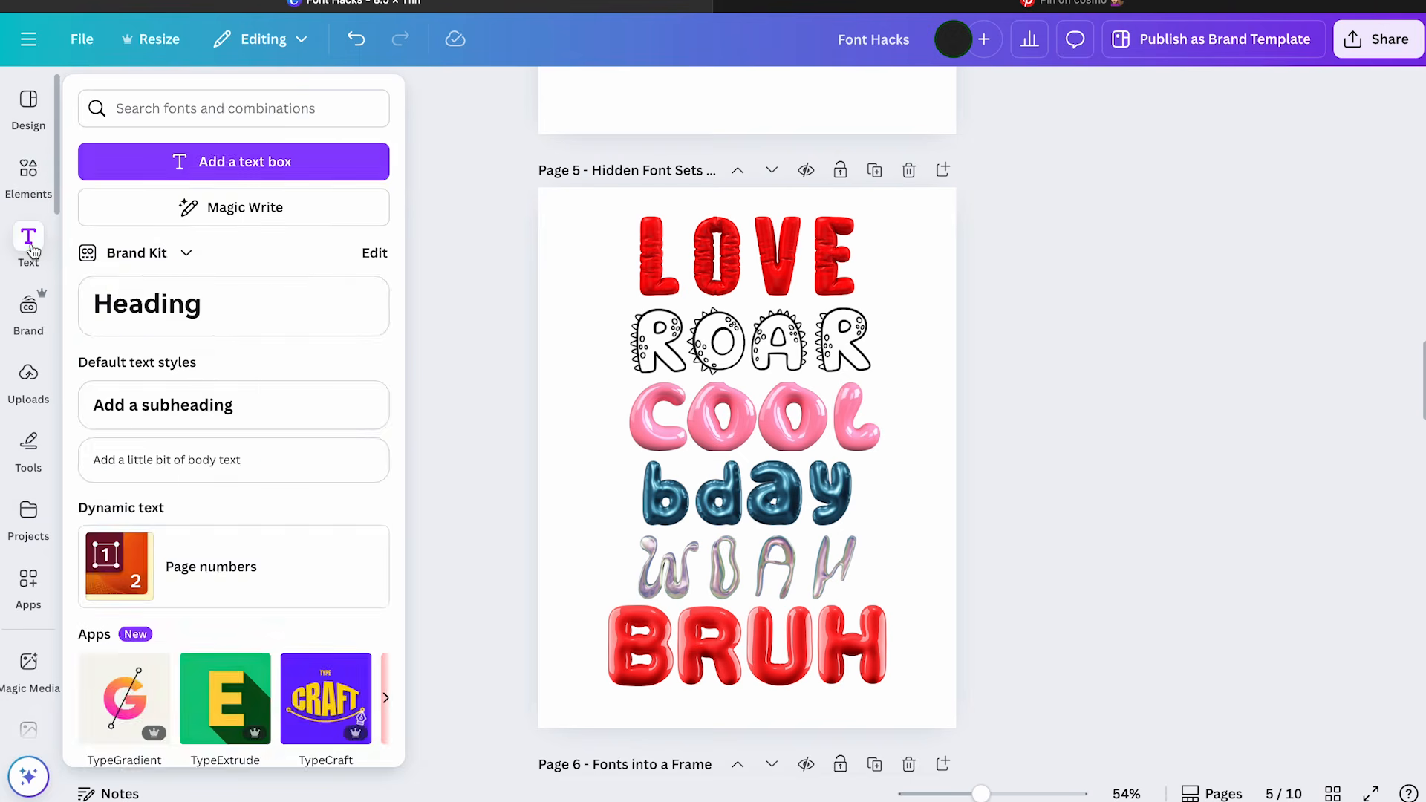
click(29, 182)
click(110, 100)
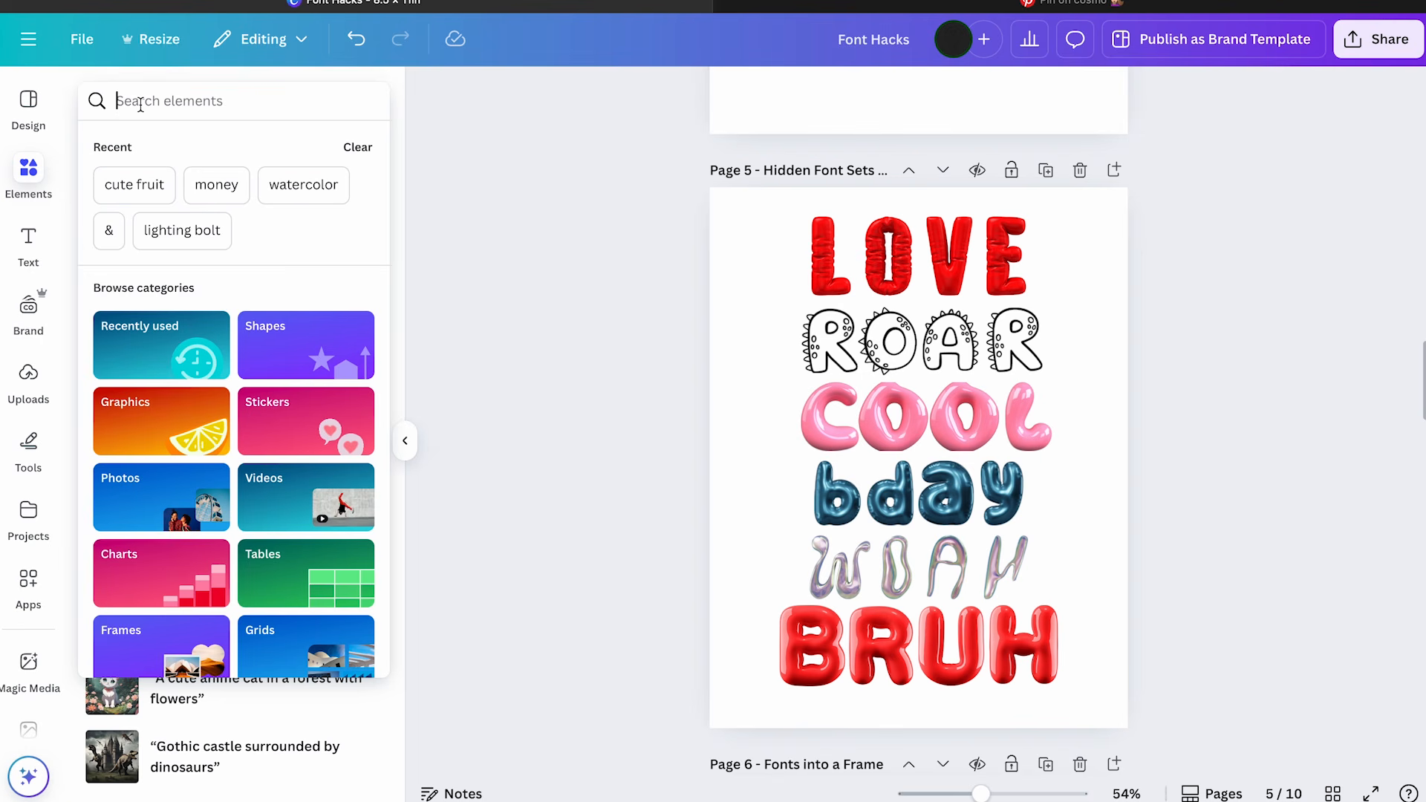
text(set:)
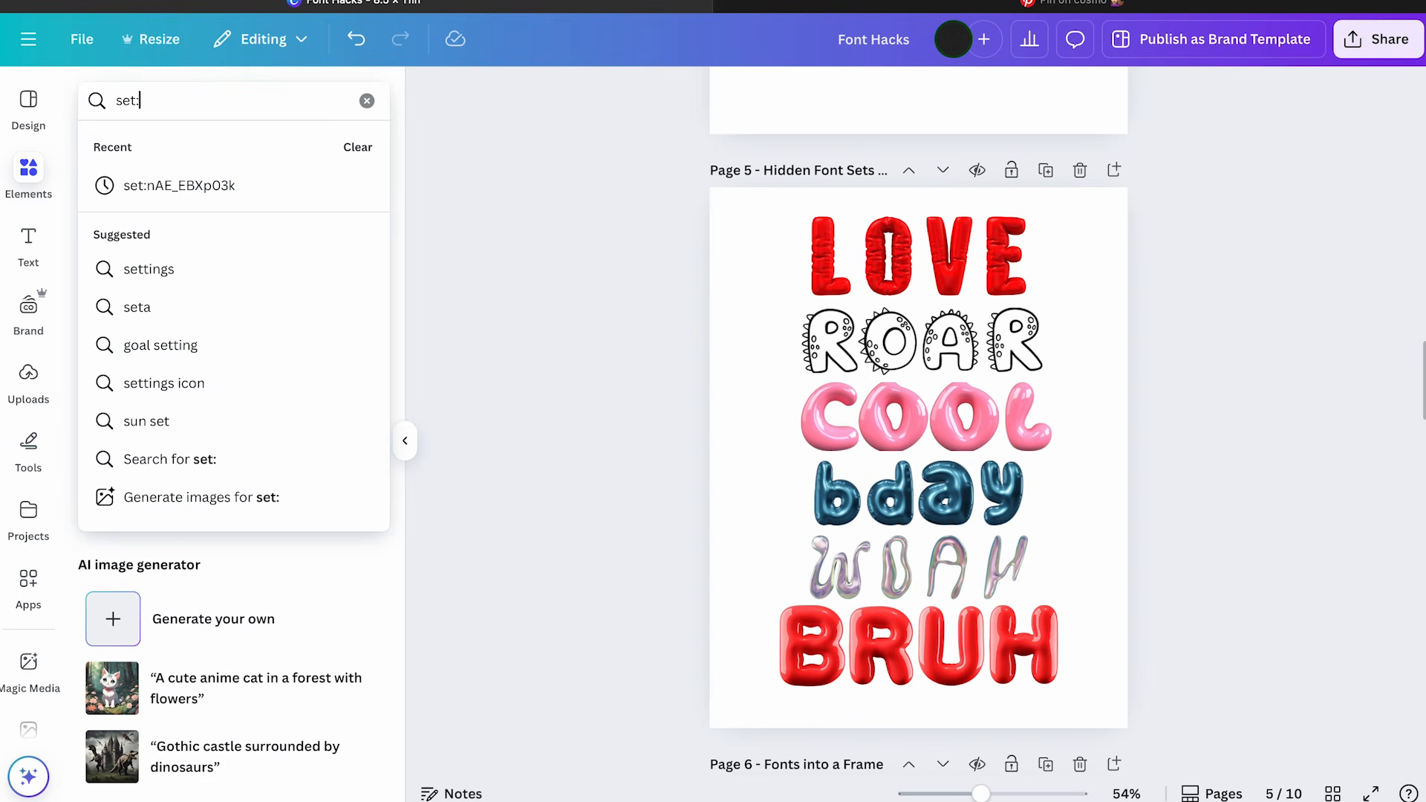
text(nA)
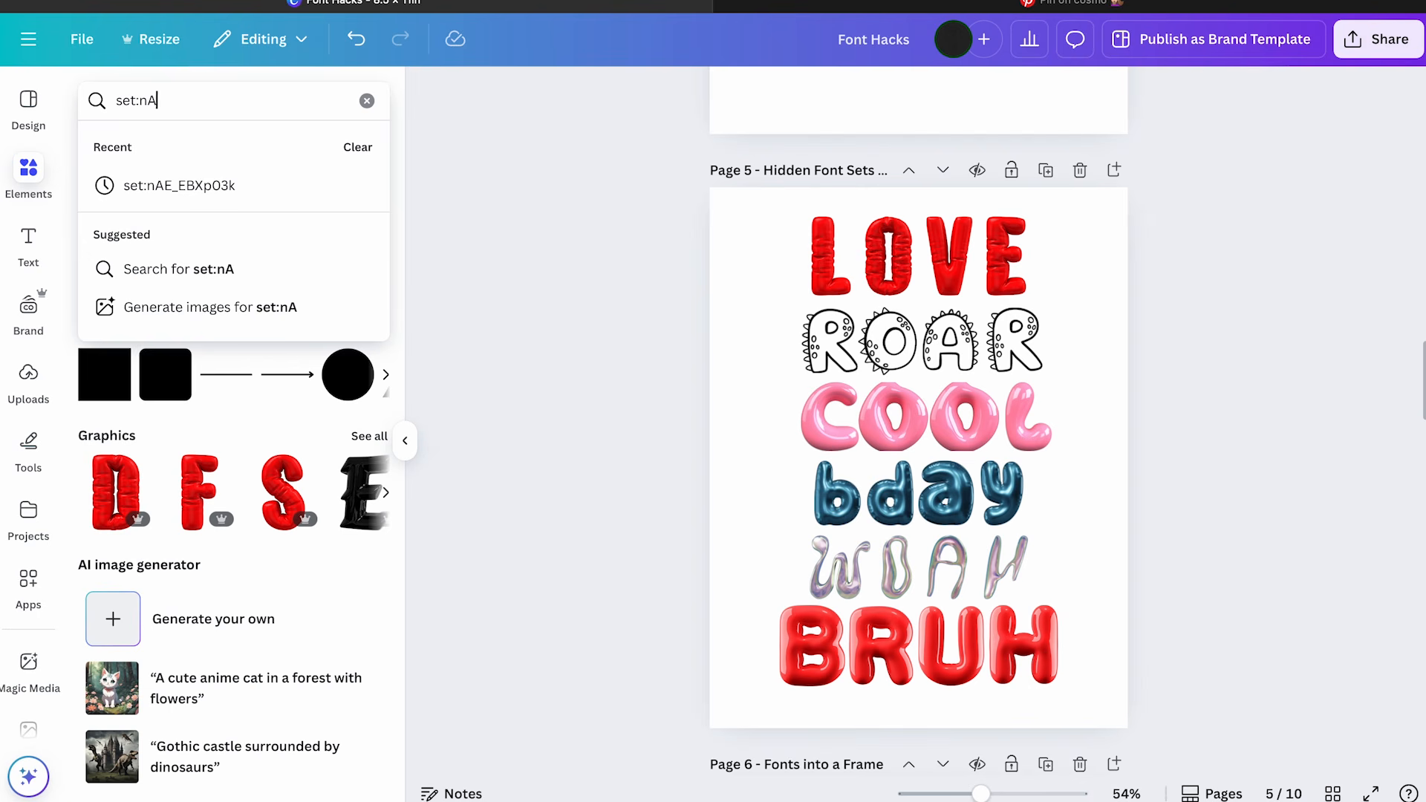
text(FooN)
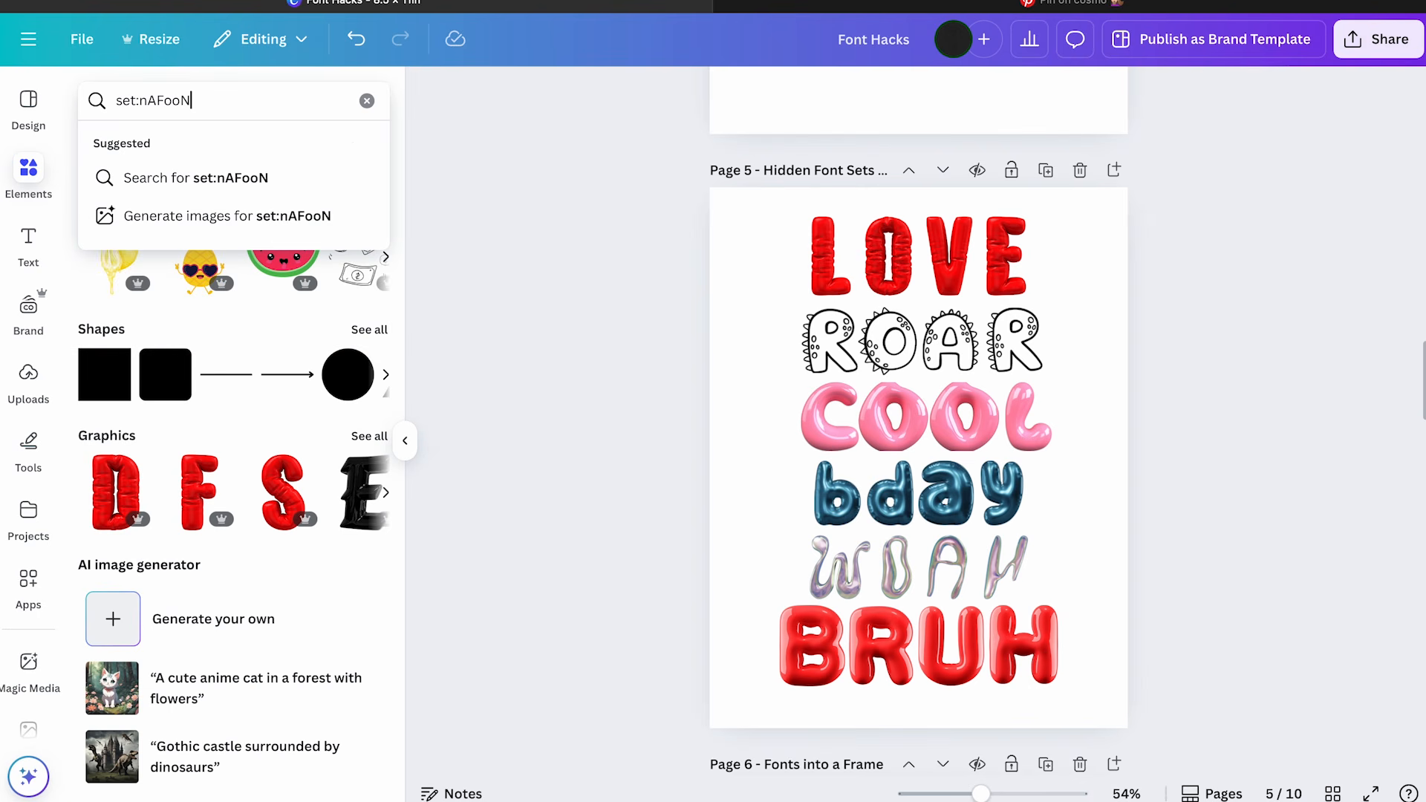
text(cgt_k)
key(Return)
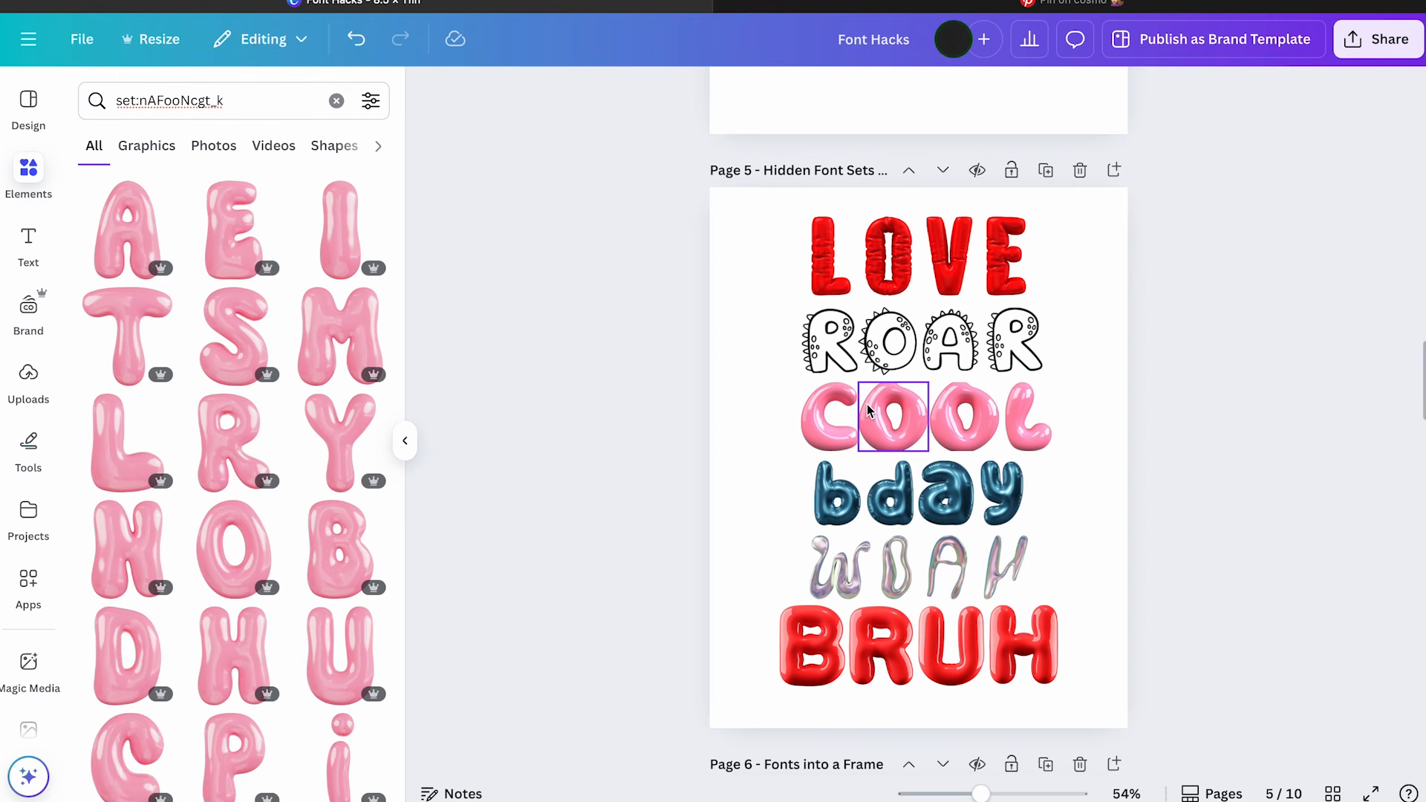
scroll(316, 438, down, 10)
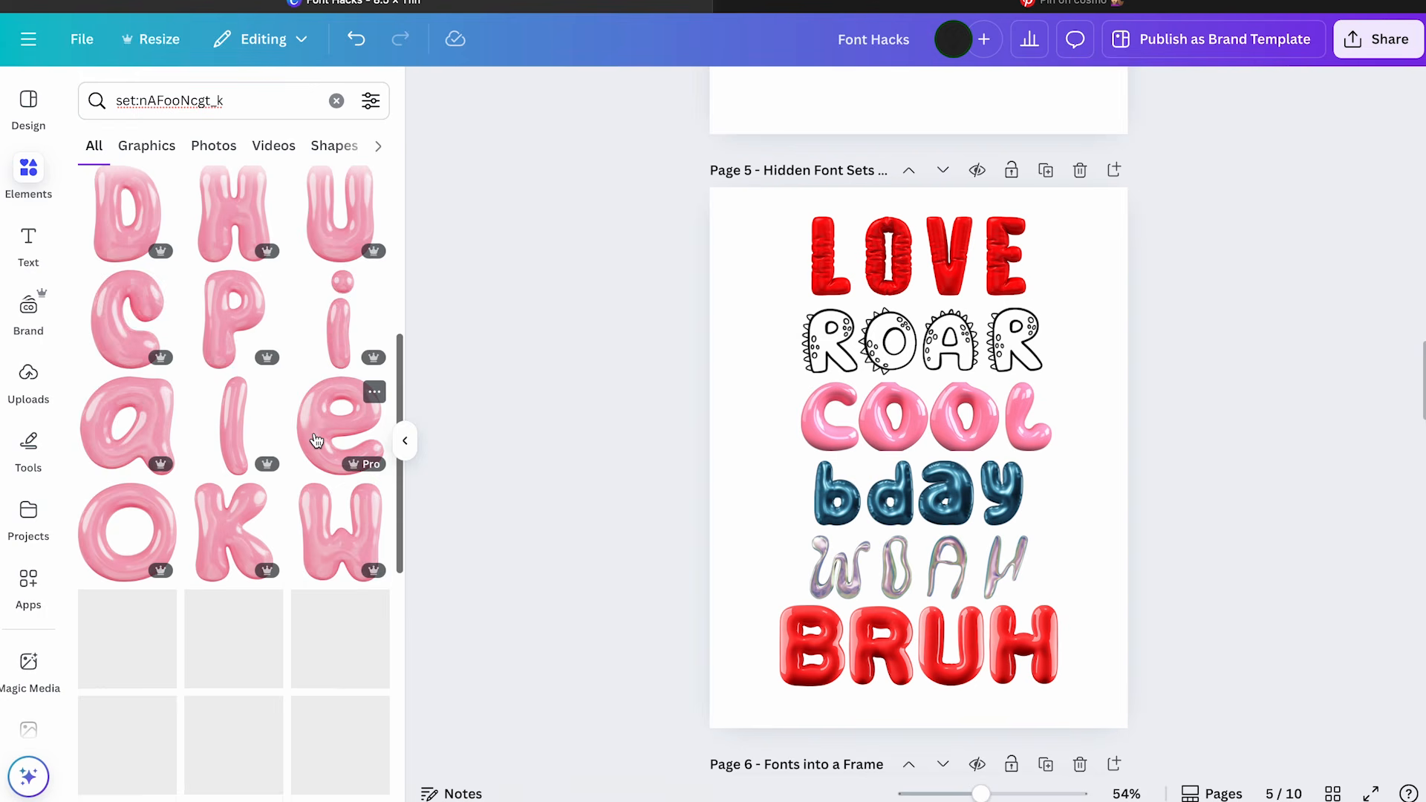
scroll(315, 432, down, 6)
scroll(316, 433, up, 15)
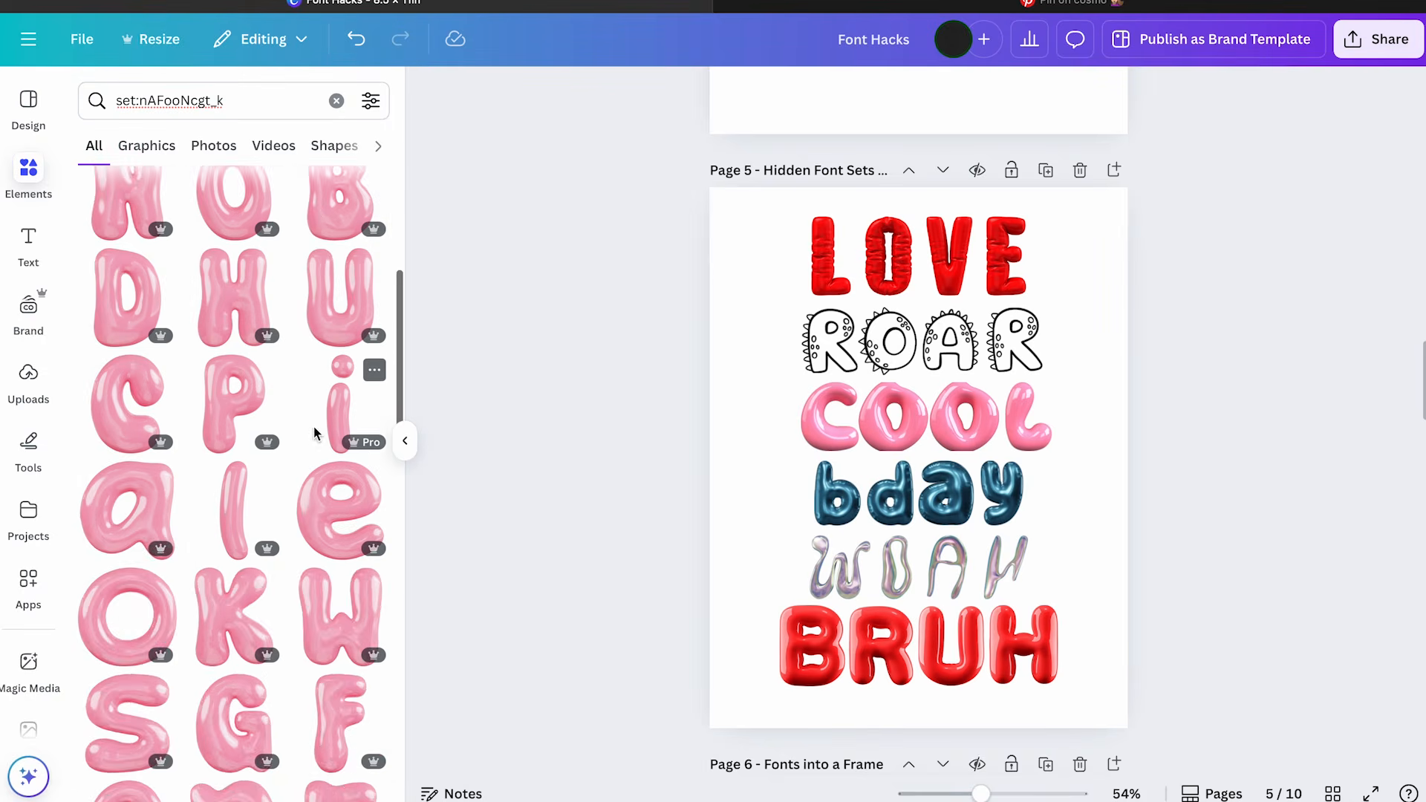
scroll(316, 434, up, 5)
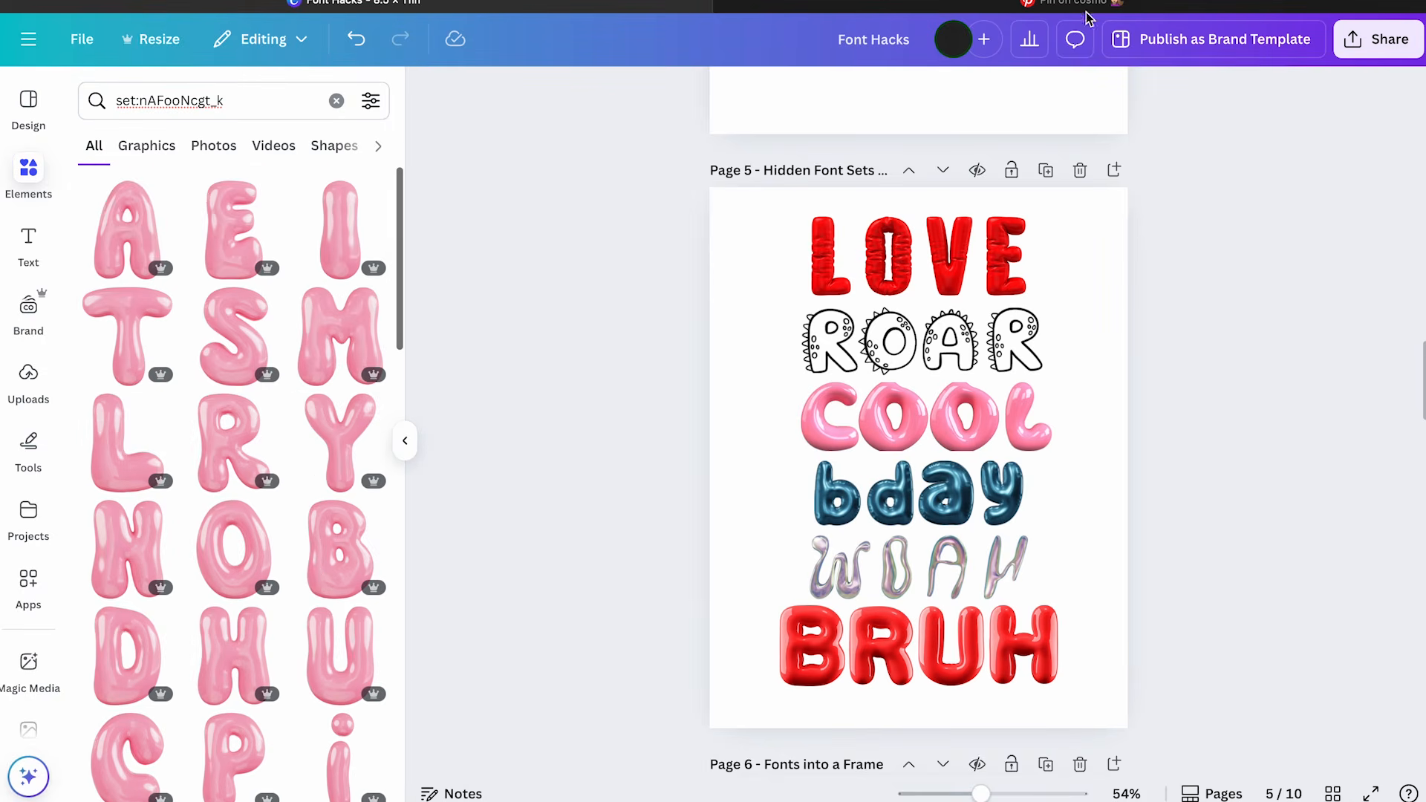
Switch to Pinterest and open the "colorful doodle" letter set from the related pins
click(1107, 5)
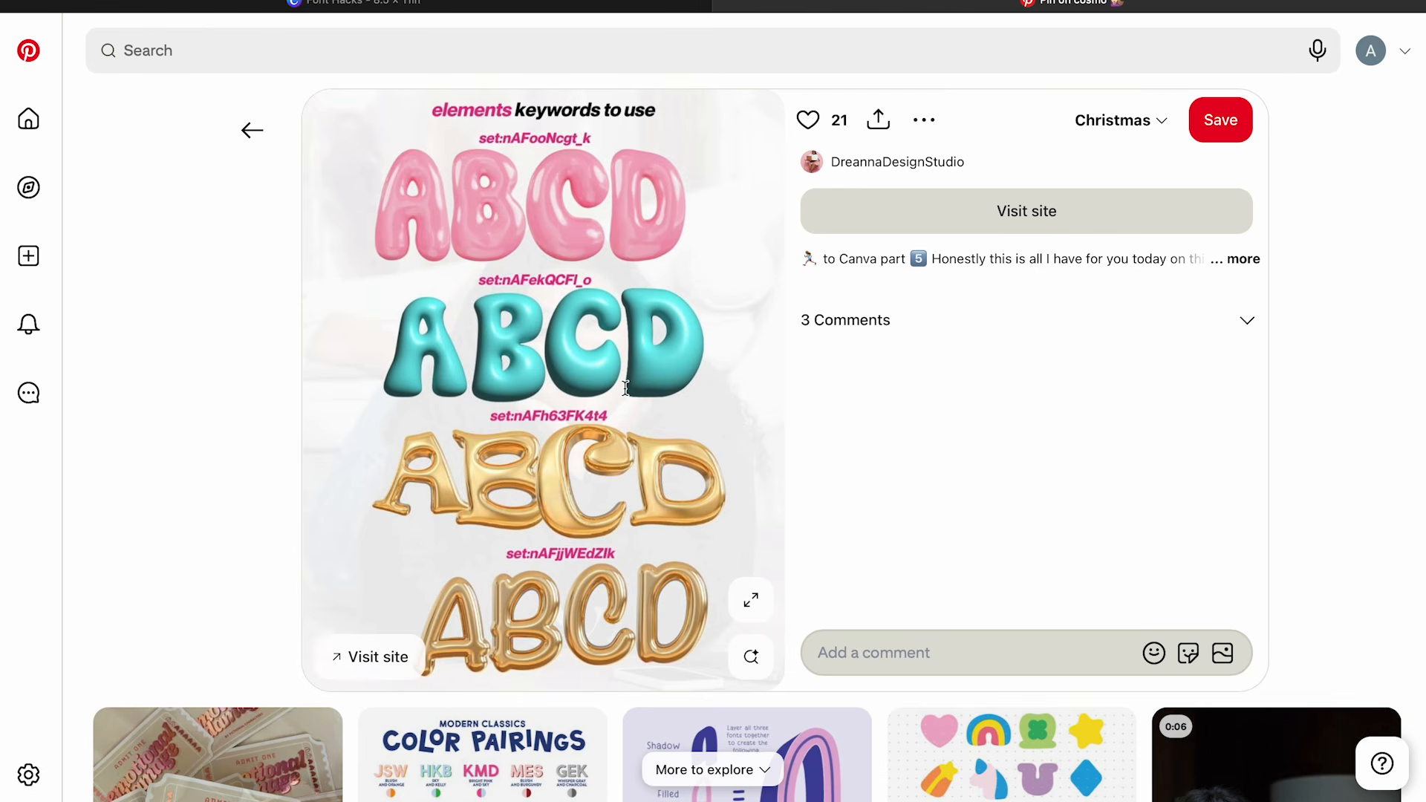
scroll(634, 334, down, 10)
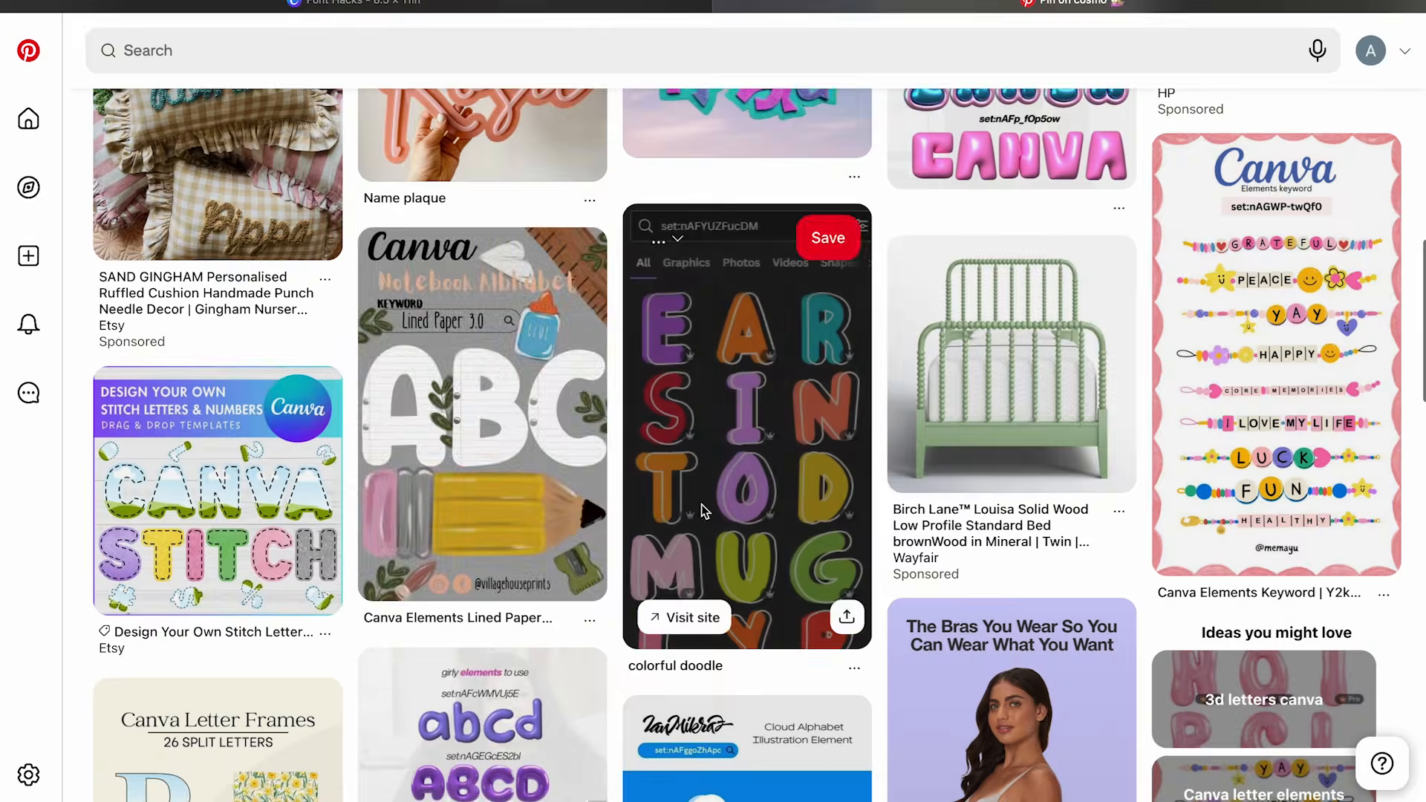
click(701, 505)
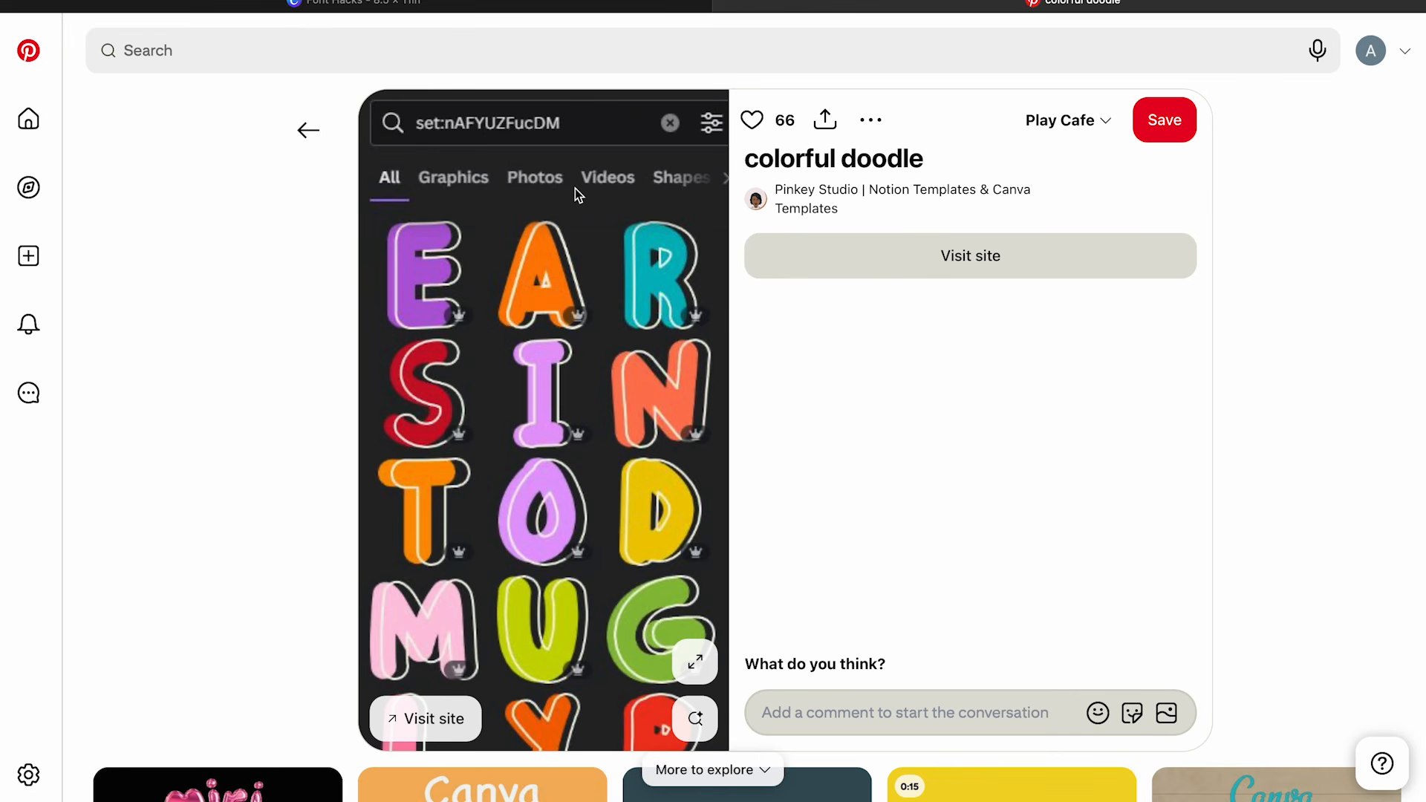
Switch back to the Canva design, search the elements for set:nAFYUZFucDM and browse the colorful letters
click(567, 7)
click(243, 102)
double_click(244, 102)
text(set:)
text(nAFYUZFcDM)
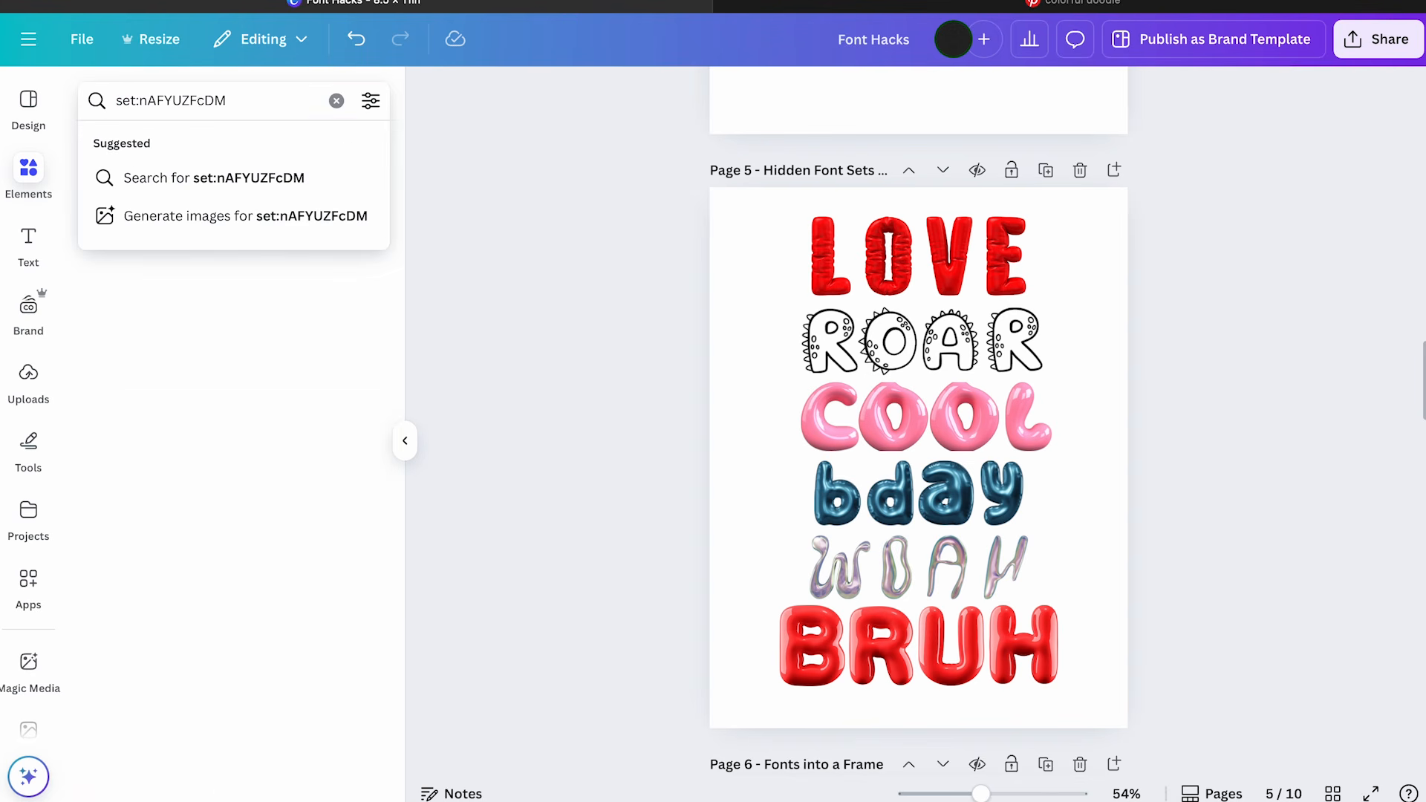
key(Left)
key(Left)
key(Left)
text(u)
key(Return)
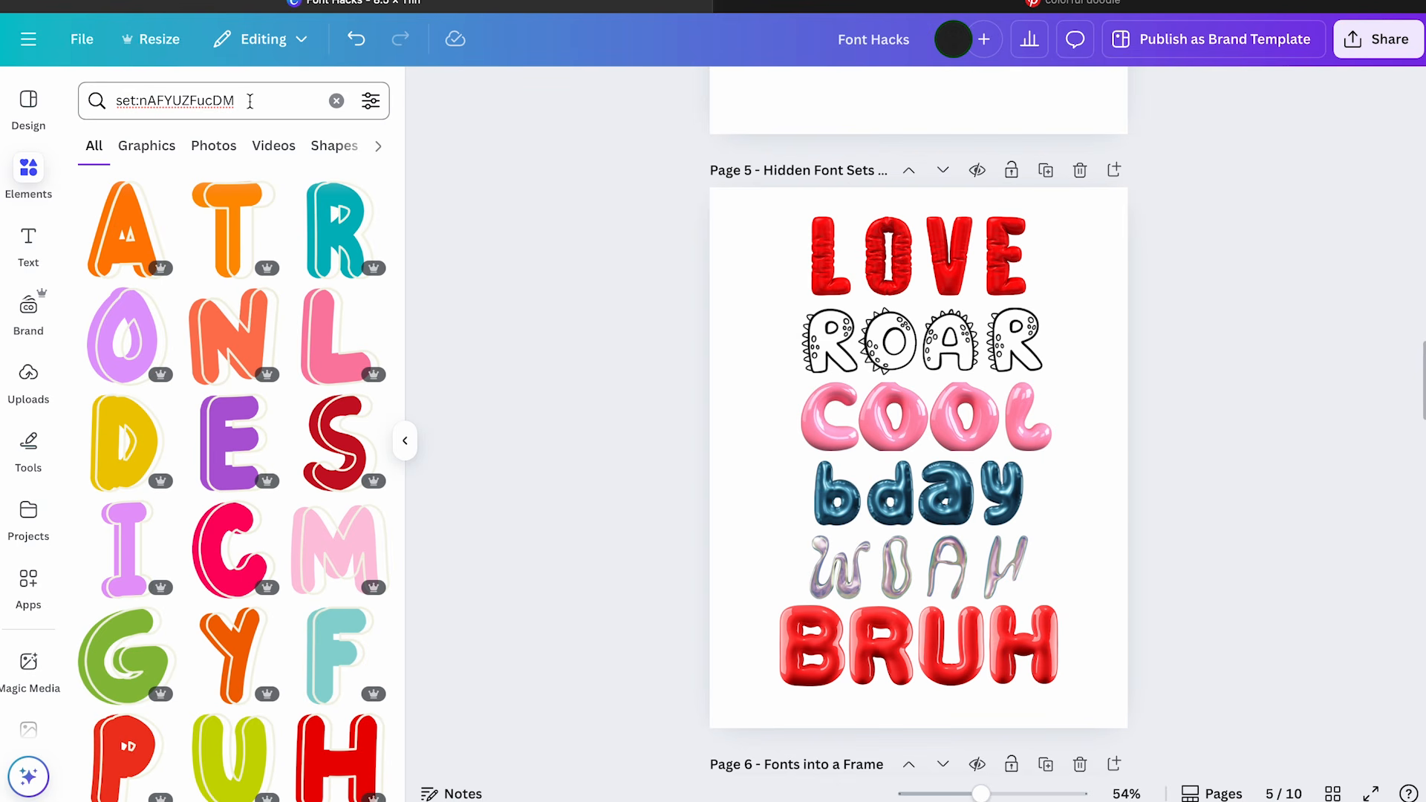
scroll(242, 595, down, 5)
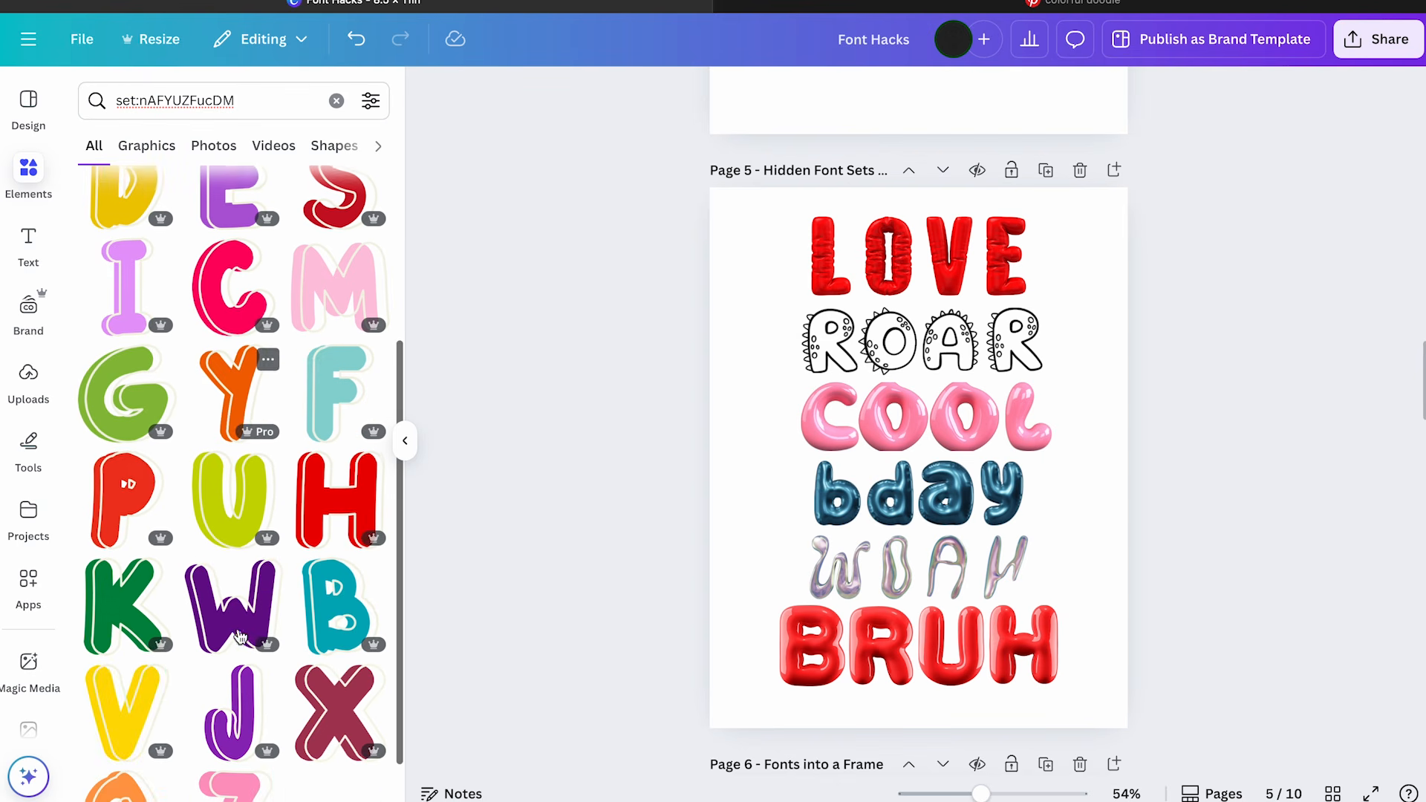
Duplicate page 5 and delete all the lettering from the copy to leave a blank page
click(1044, 170)
drag(1045, 202, 616, 669)
key(Delete)
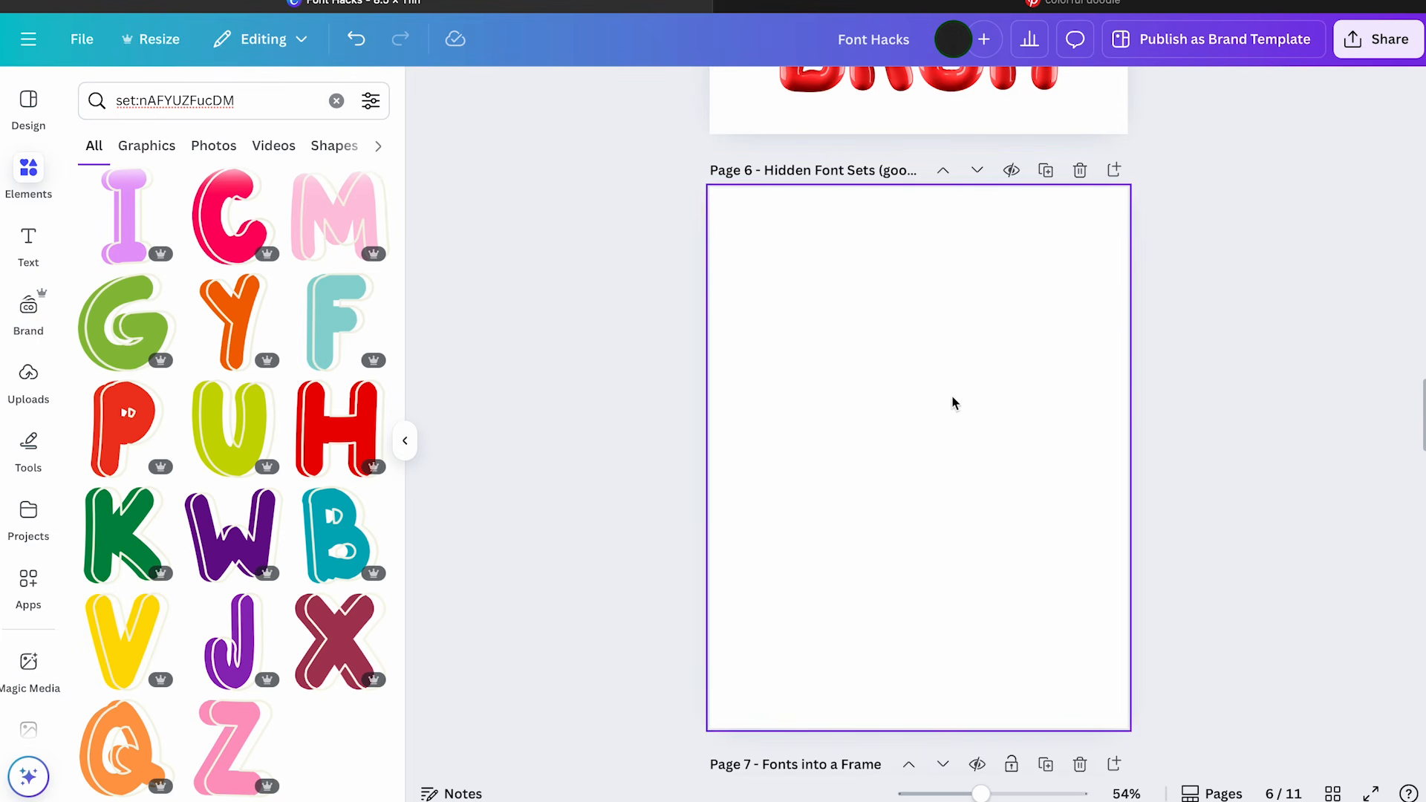
Add the pink letter M from the set to the blank page, shrink it and place it in the page's left half
scroll(191, 569, up, 5)
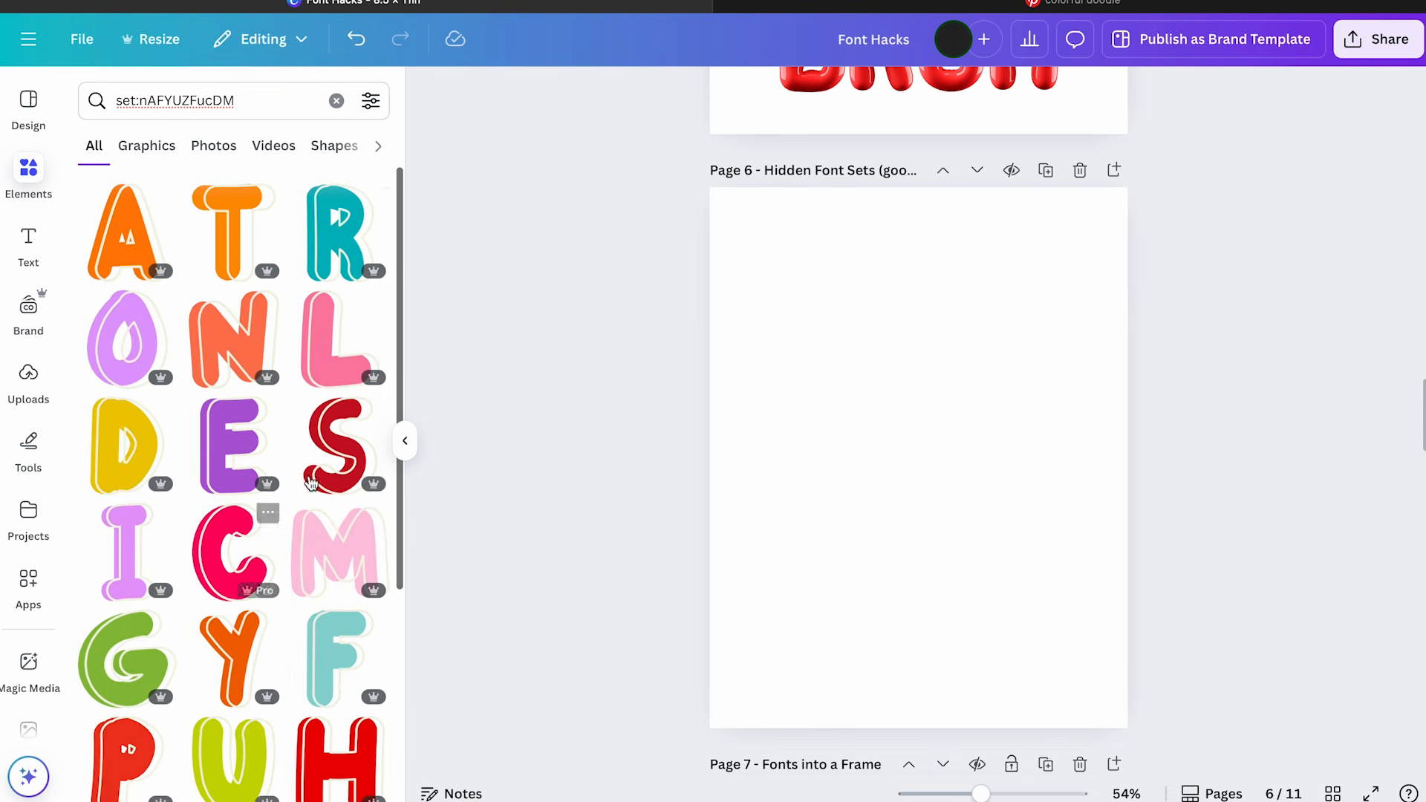
click(333, 547)
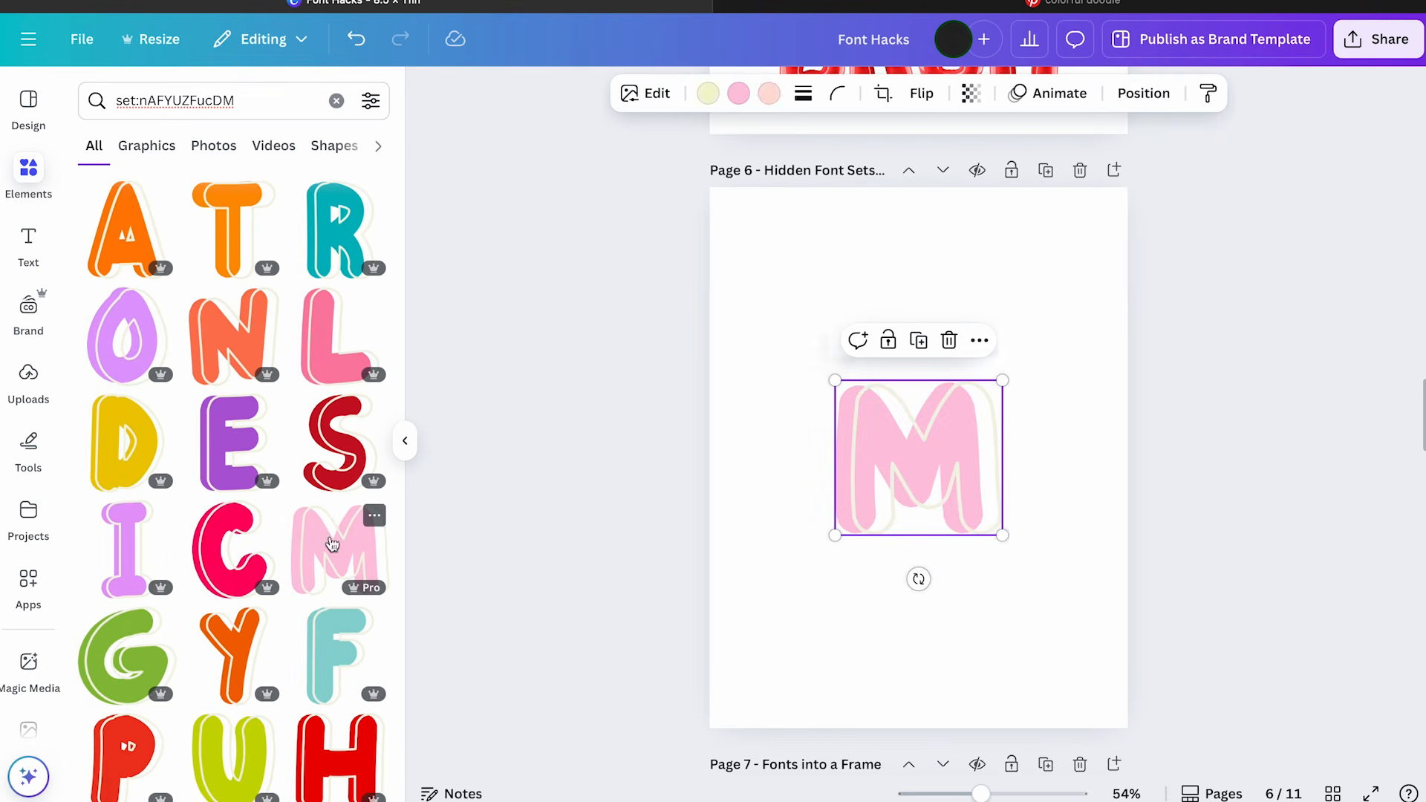
drag(1003, 535, 832, 444)
Set the background of the page with the M to black and return to the elements library
click(853, 239)
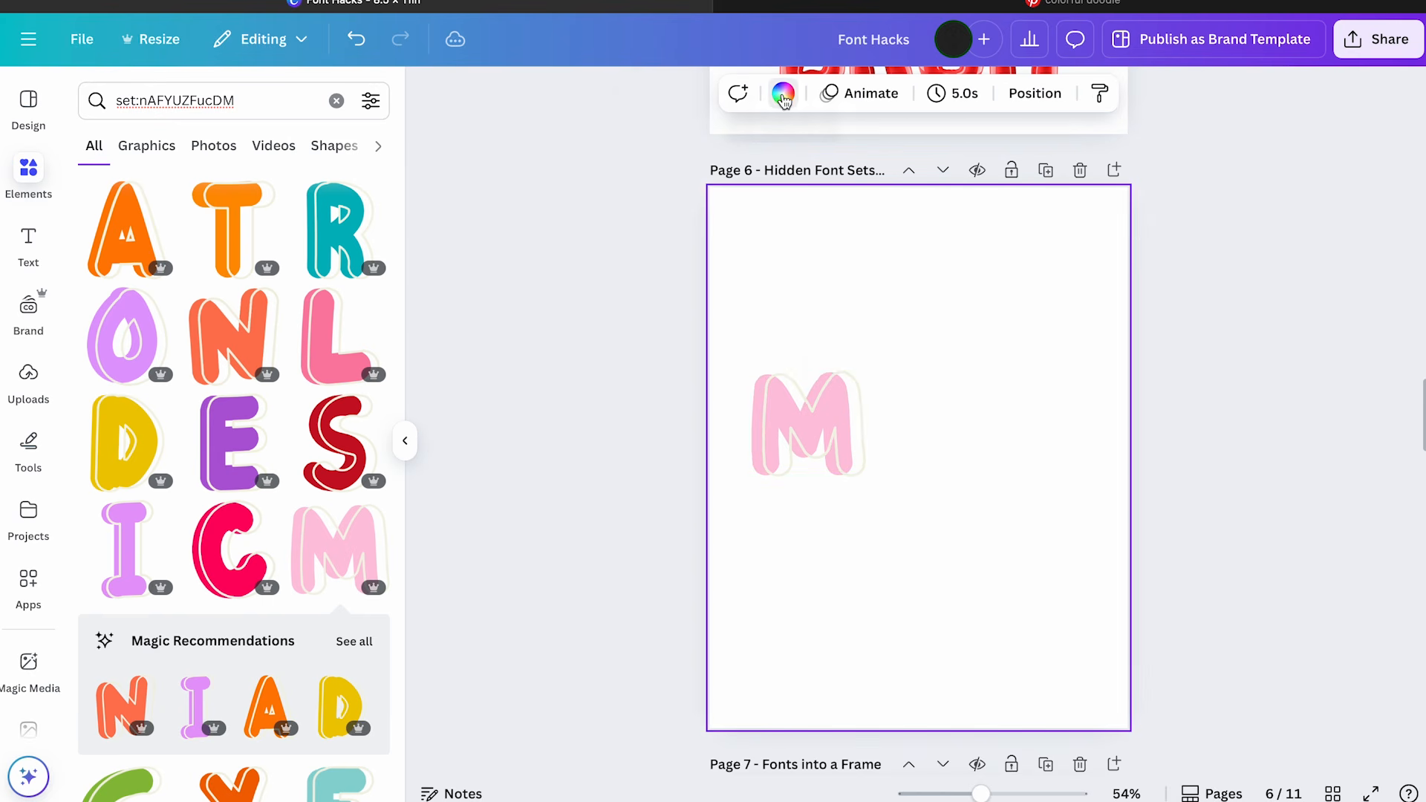
click(782, 93)
click(161, 238)
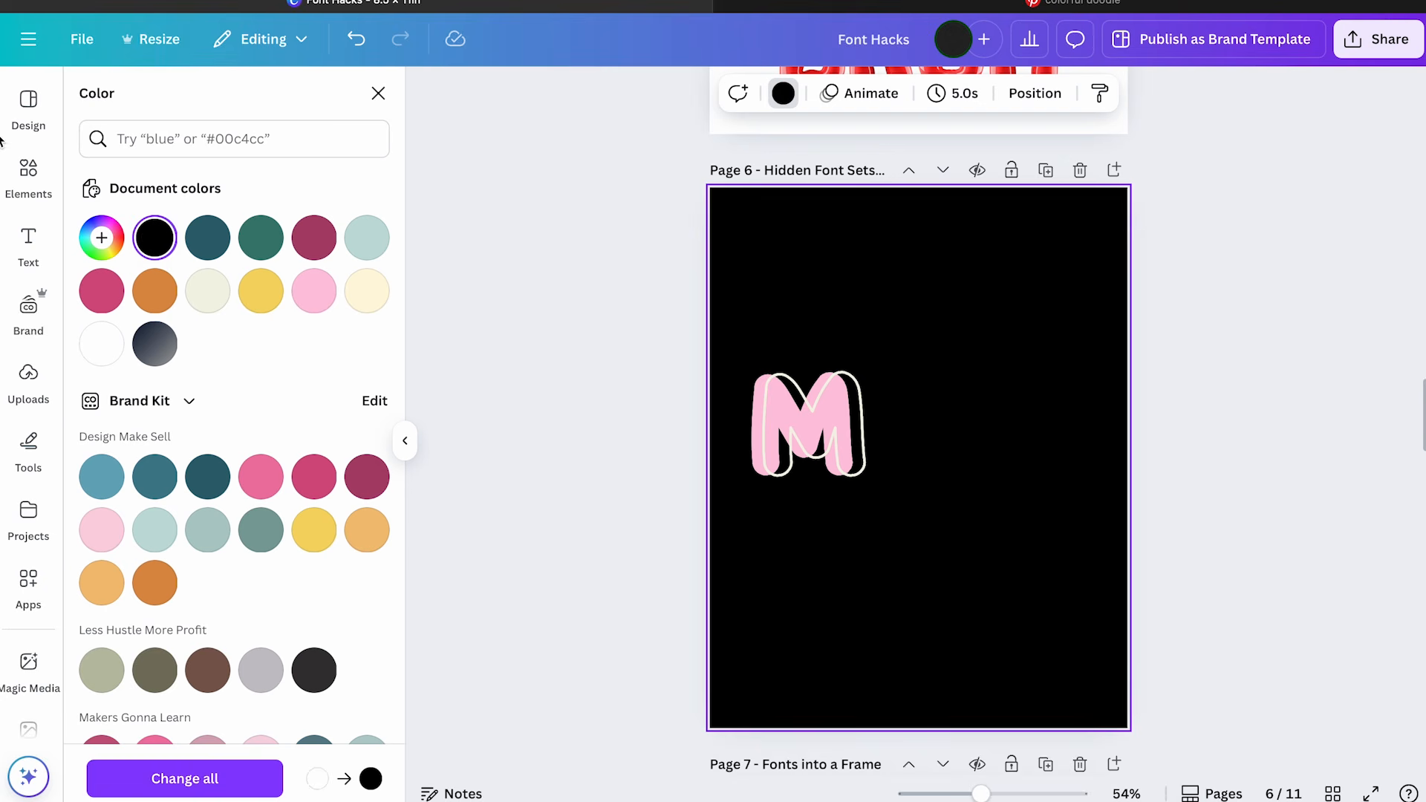
click(27, 170)
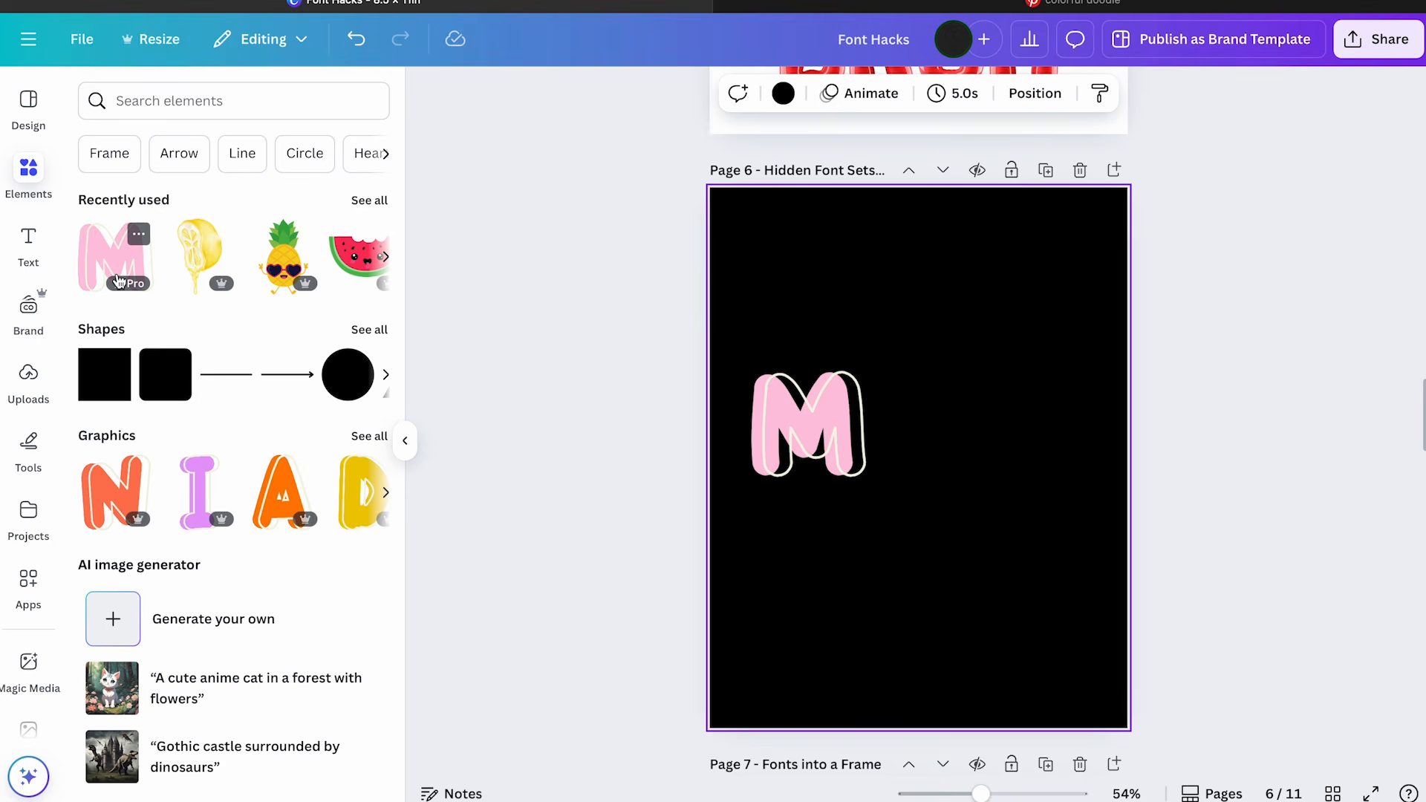
Search the elements for set:nAFYUZFucDM again, add the orange letter A, shrink it and place it directly after the M
click(185, 101)
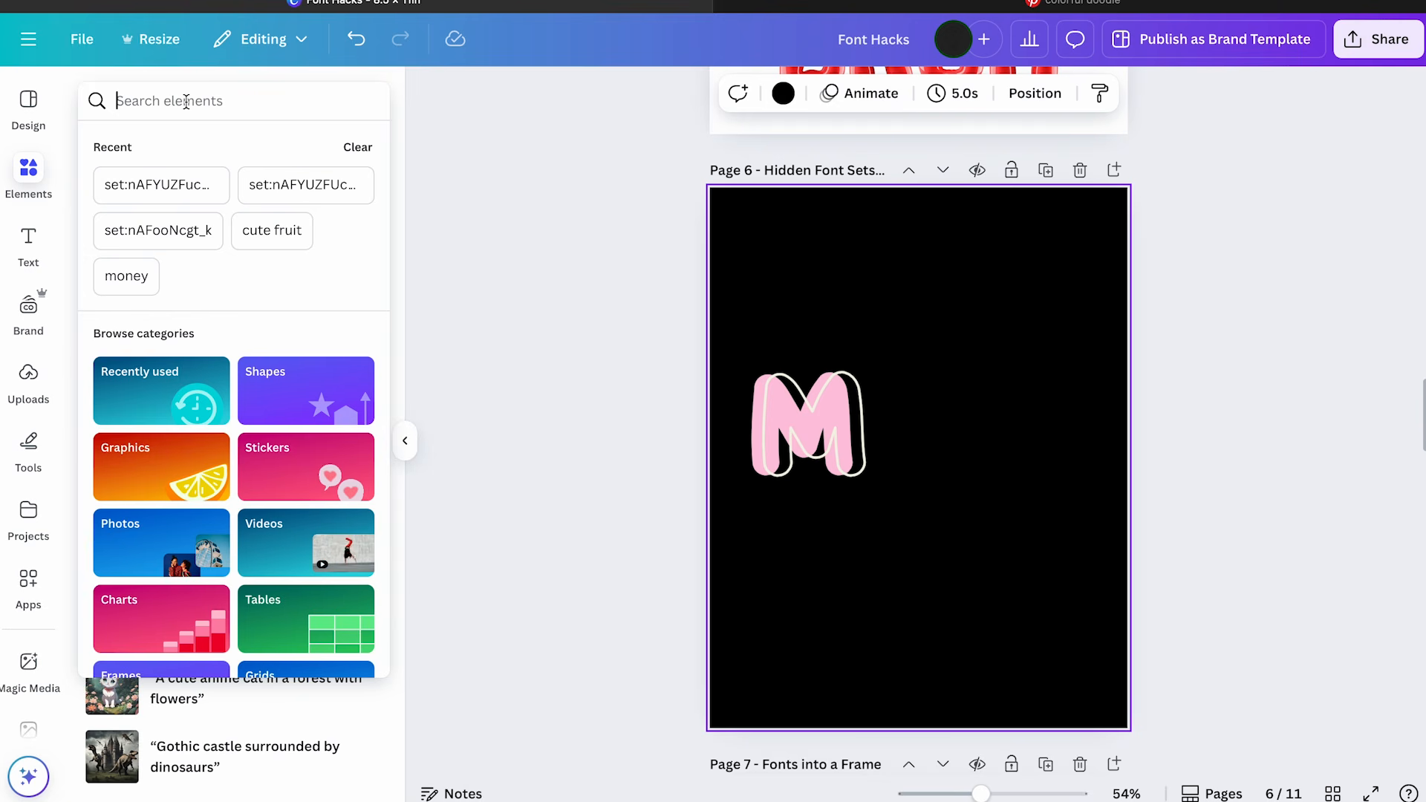
click(147, 191)
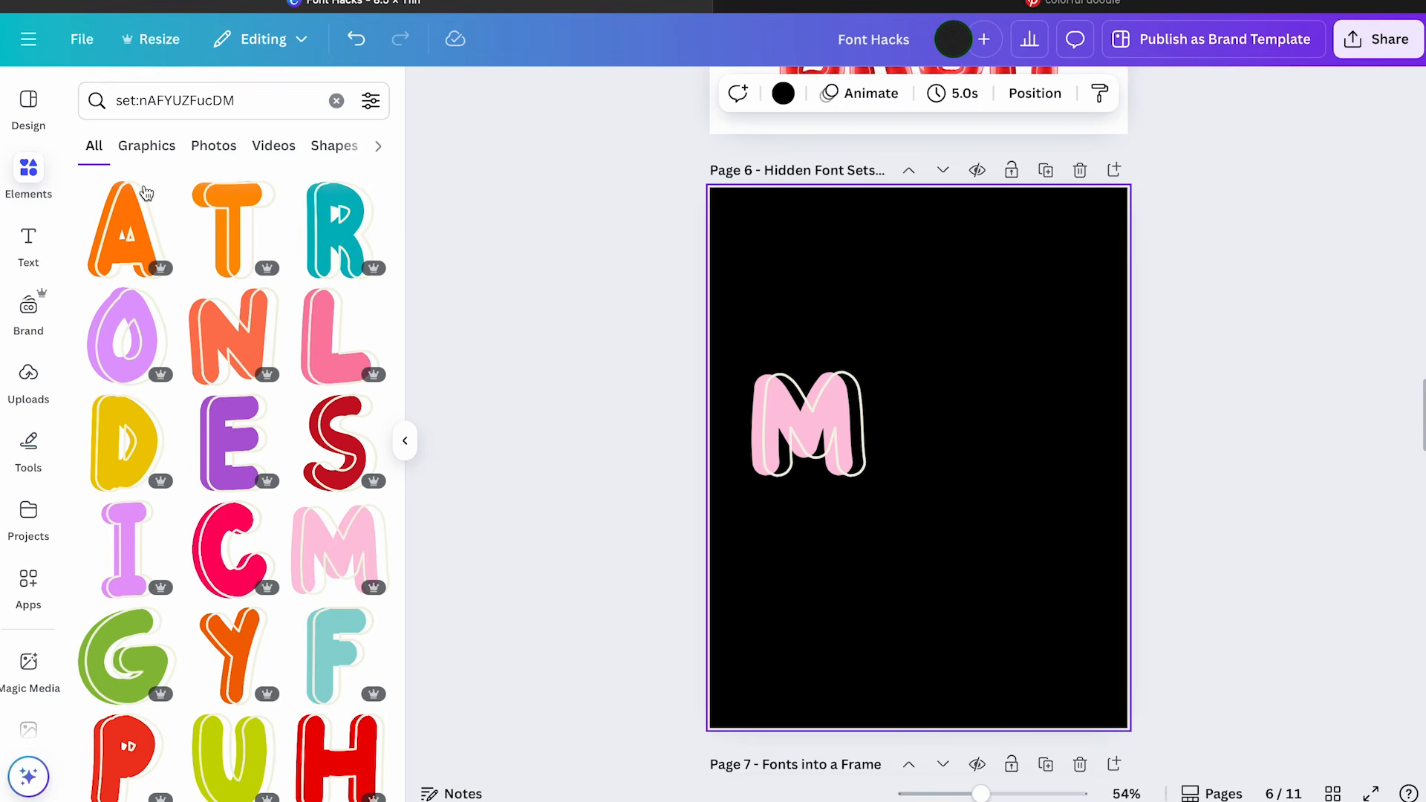
click(124, 240)
drag(1002, 355, 924, 450)
drag(899, 496, 918, 428)
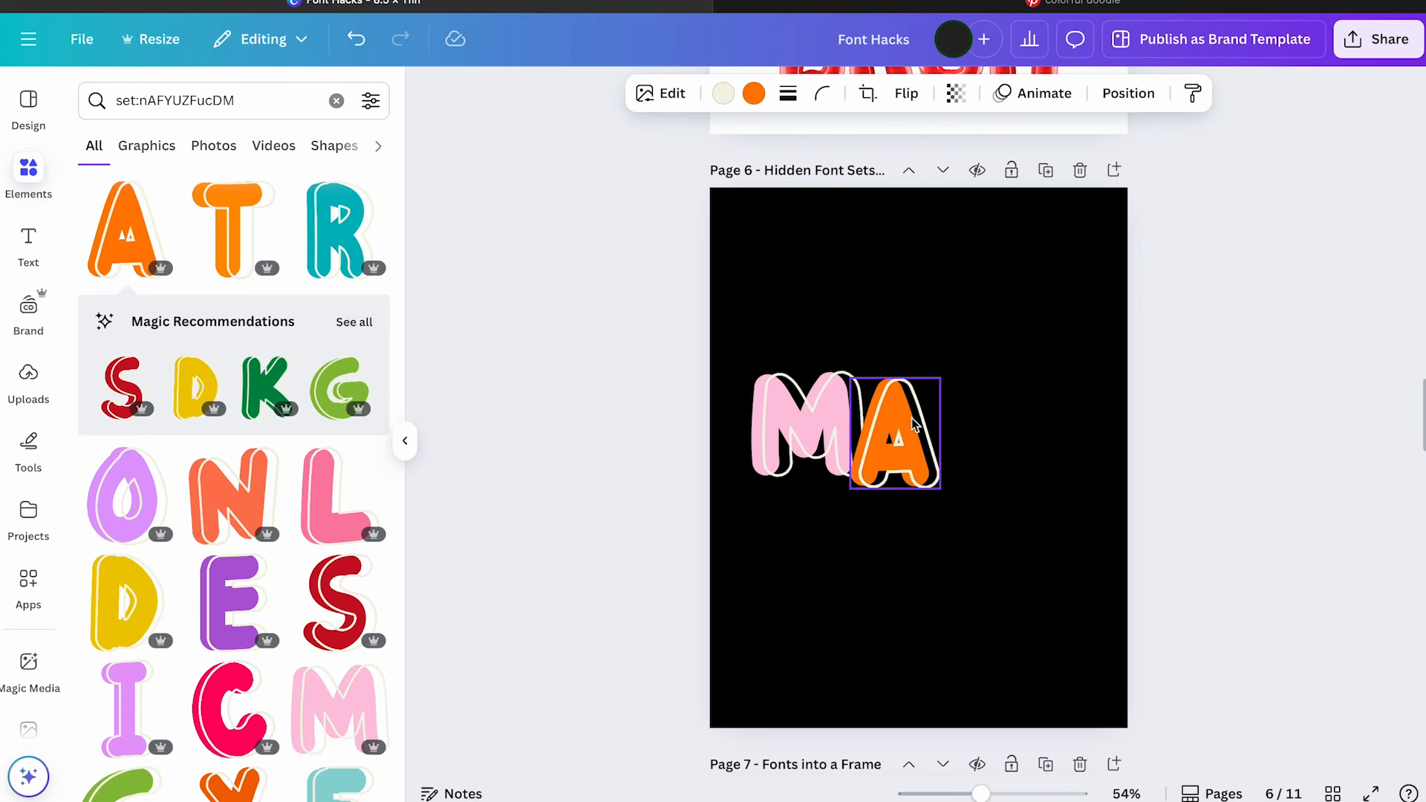
Add the green K and the purple E from the set, shrink both and place them after the A to spell MAKE
click(268, 387)
drag(834, 552, 896, 485)
drag(943, 424, 1004, 436)
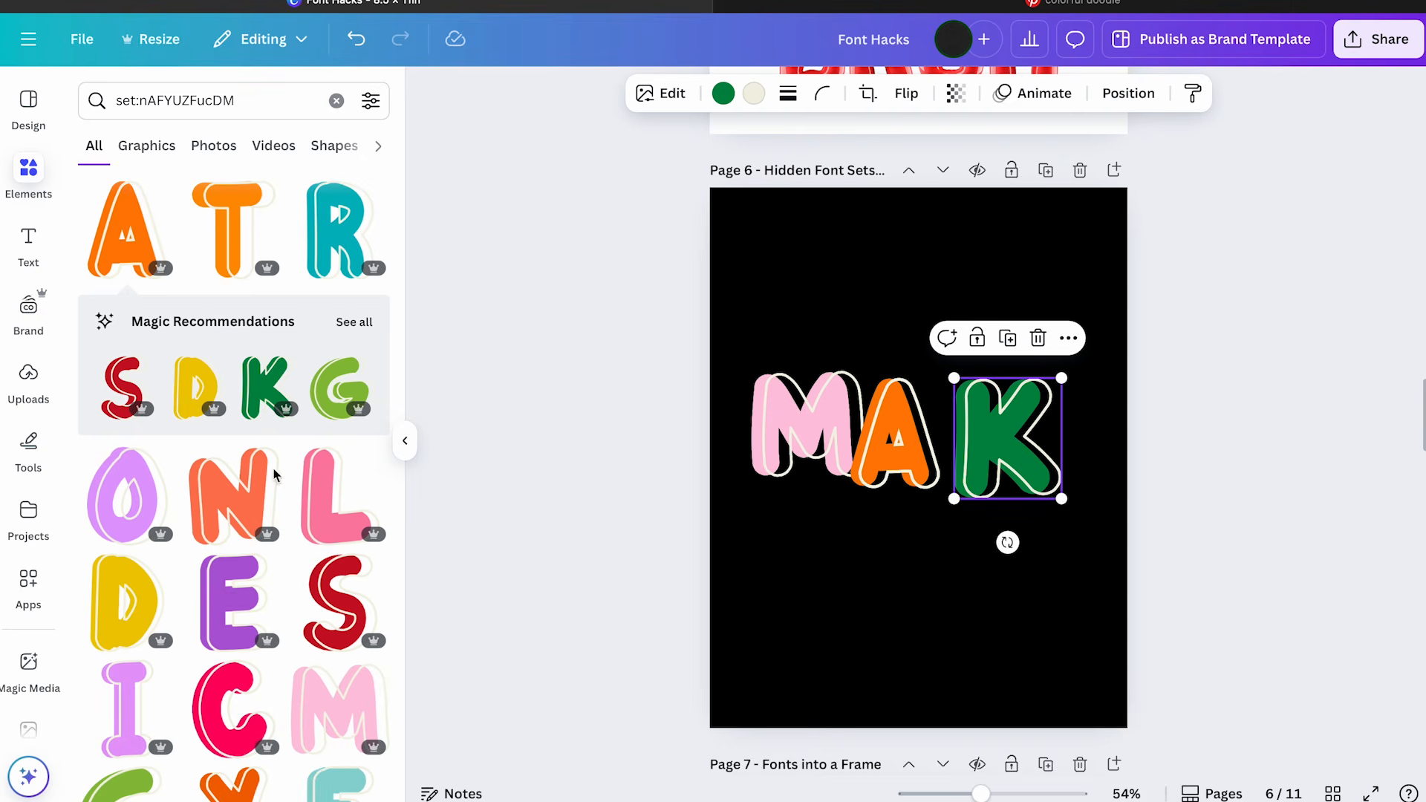
click(228, 601)
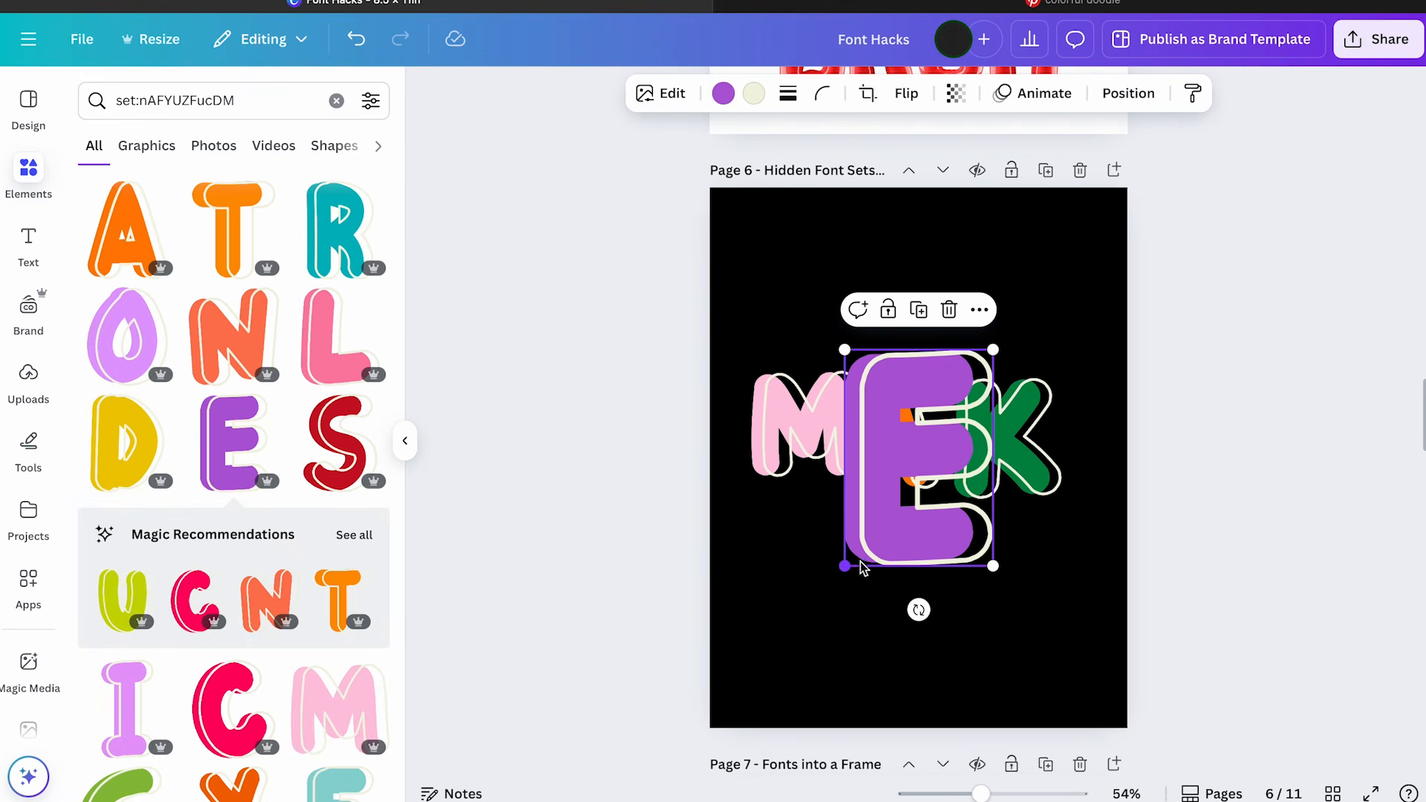
drag(845, 566, 891, 496)
drag(958, 423, 1081, 418)
Add the teal letter R, shrink it along with the other letters and line it up after the E to complete MAKER
scroll(134, 594, down, 5)
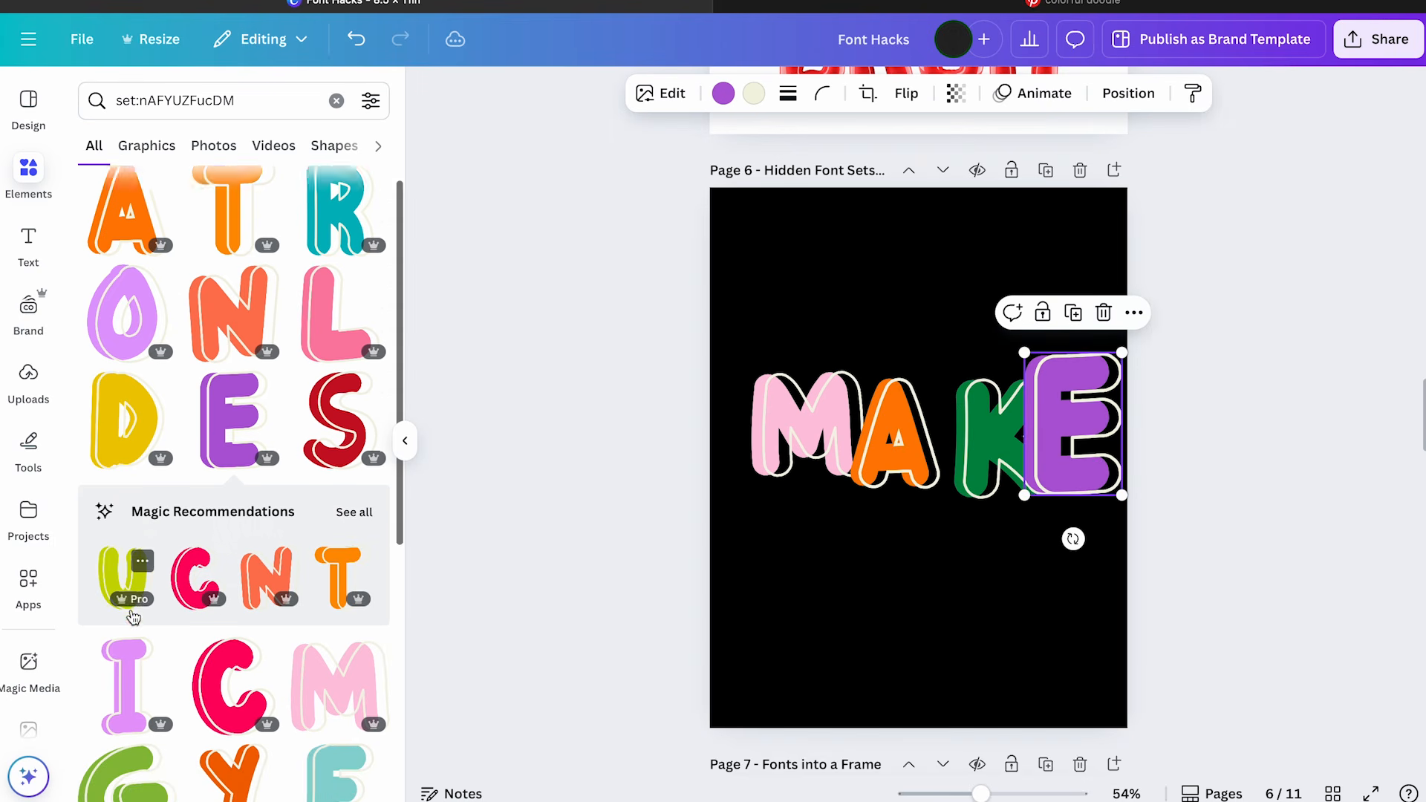
scroll(133, 617, up, 5)
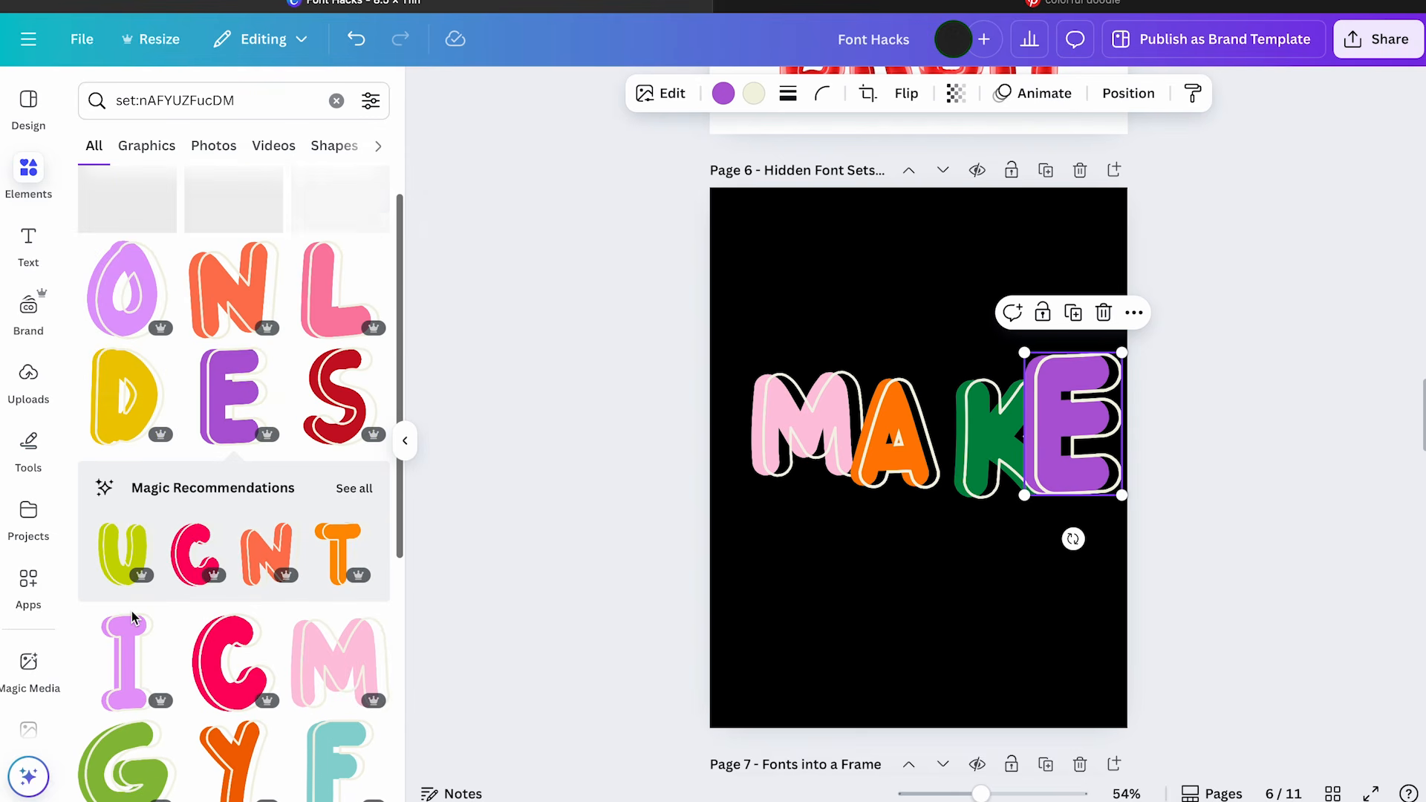
scroll(133, 617, down, 5)
scroll(134, 616, up, 5)
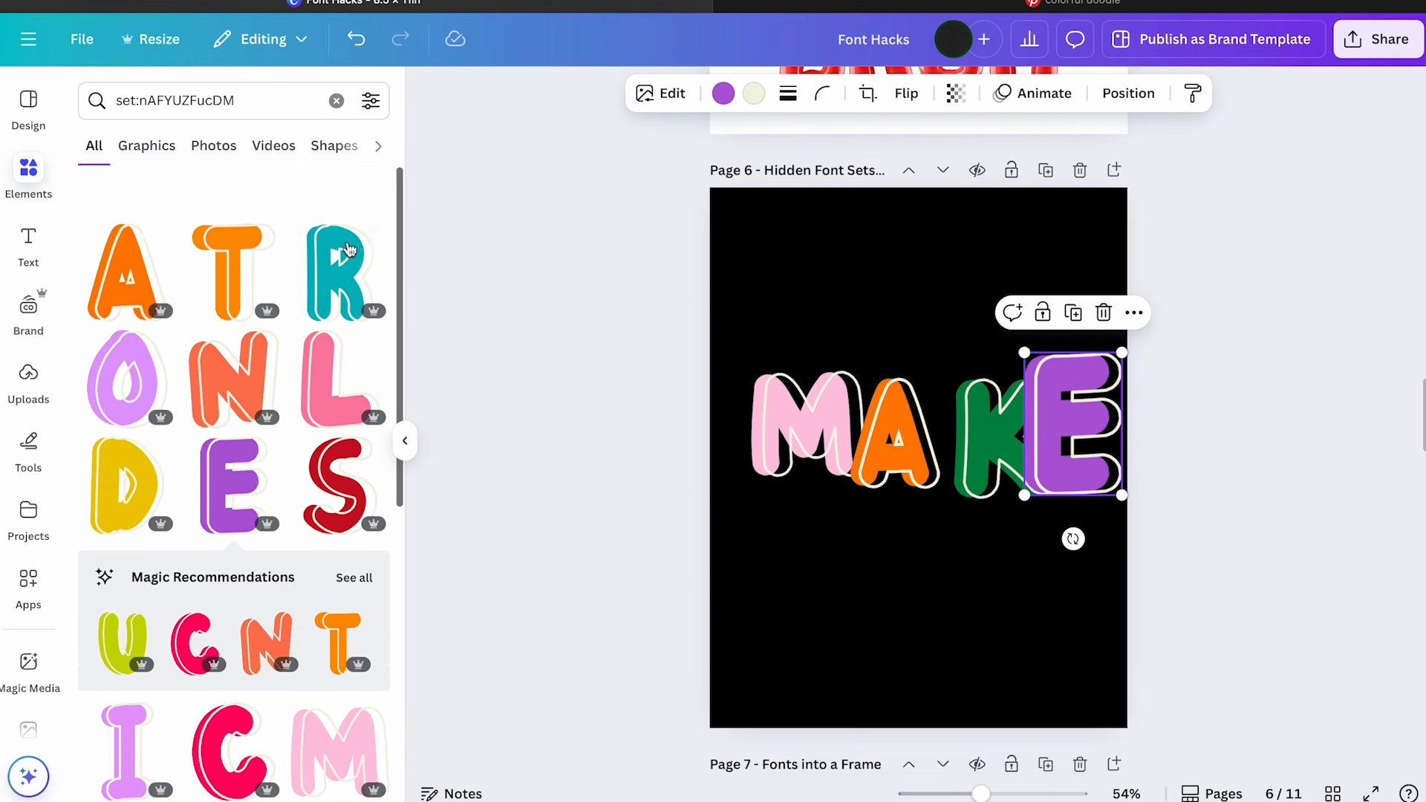
click(335, 238)
drag(919, 445, 1024, 545)
drag(1162, 331, 735, 505)
drag(1122, 499, 974, 436)
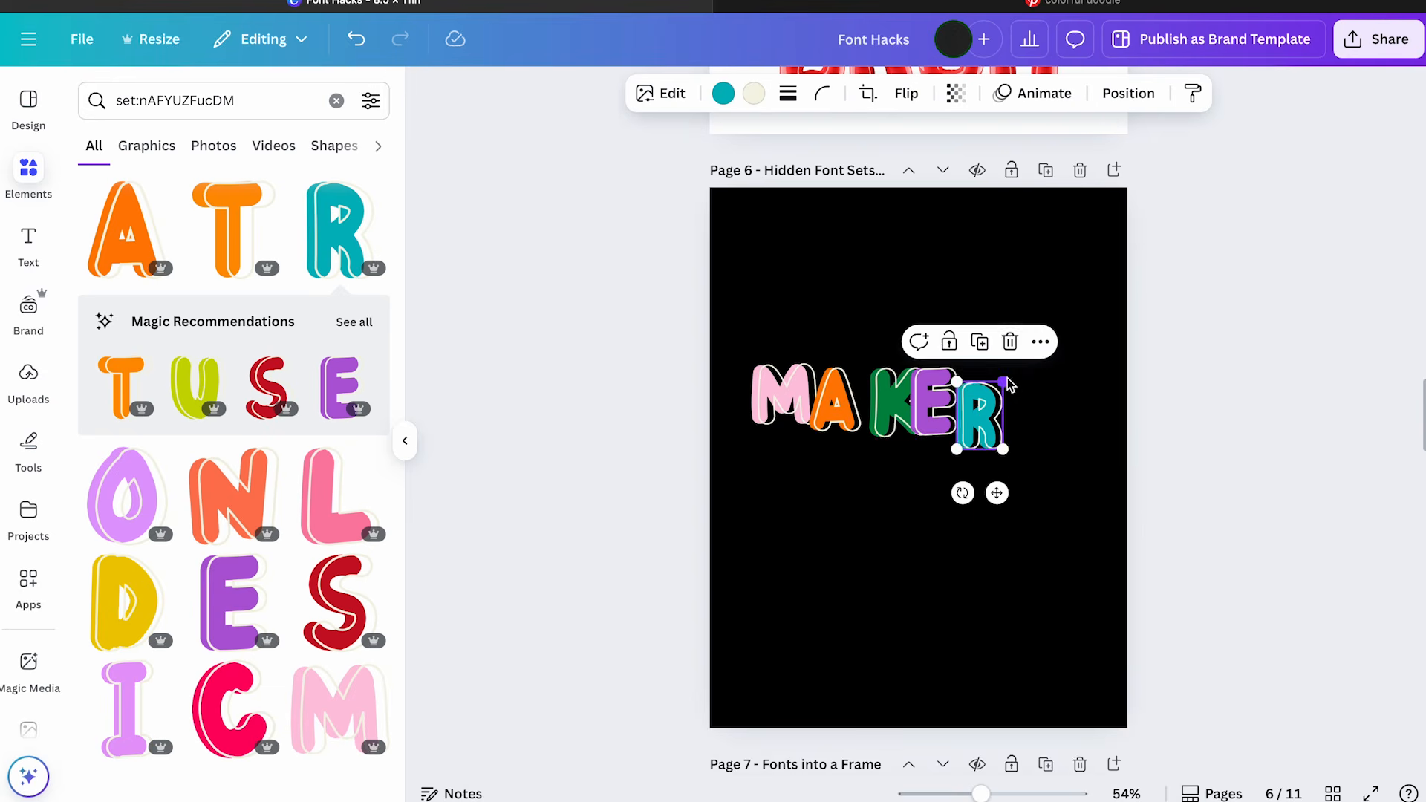
drag(981, 416, 987, 407)
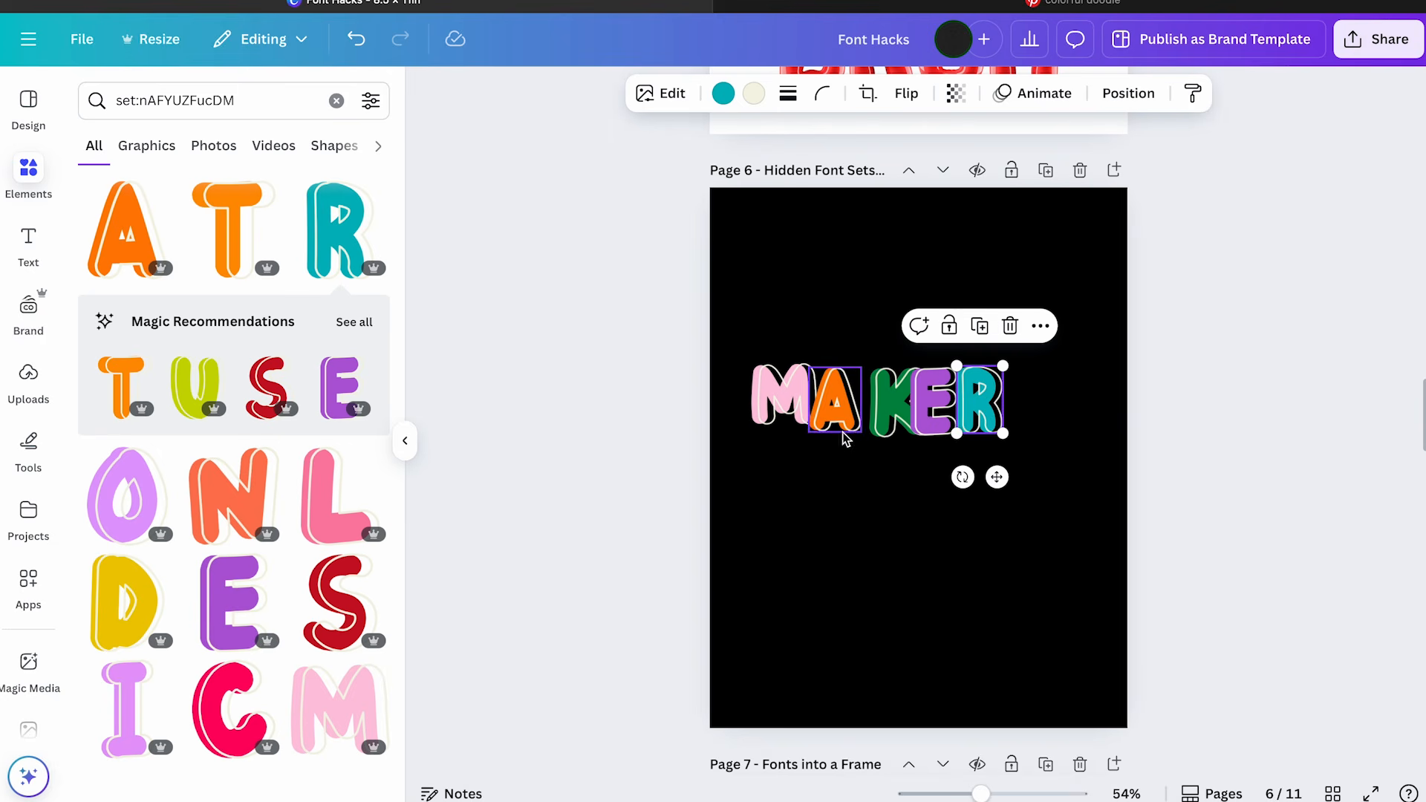
Move and resize the A and the M so they match the height of the other letters in MAKER
drag(844, 435, 857, 430)
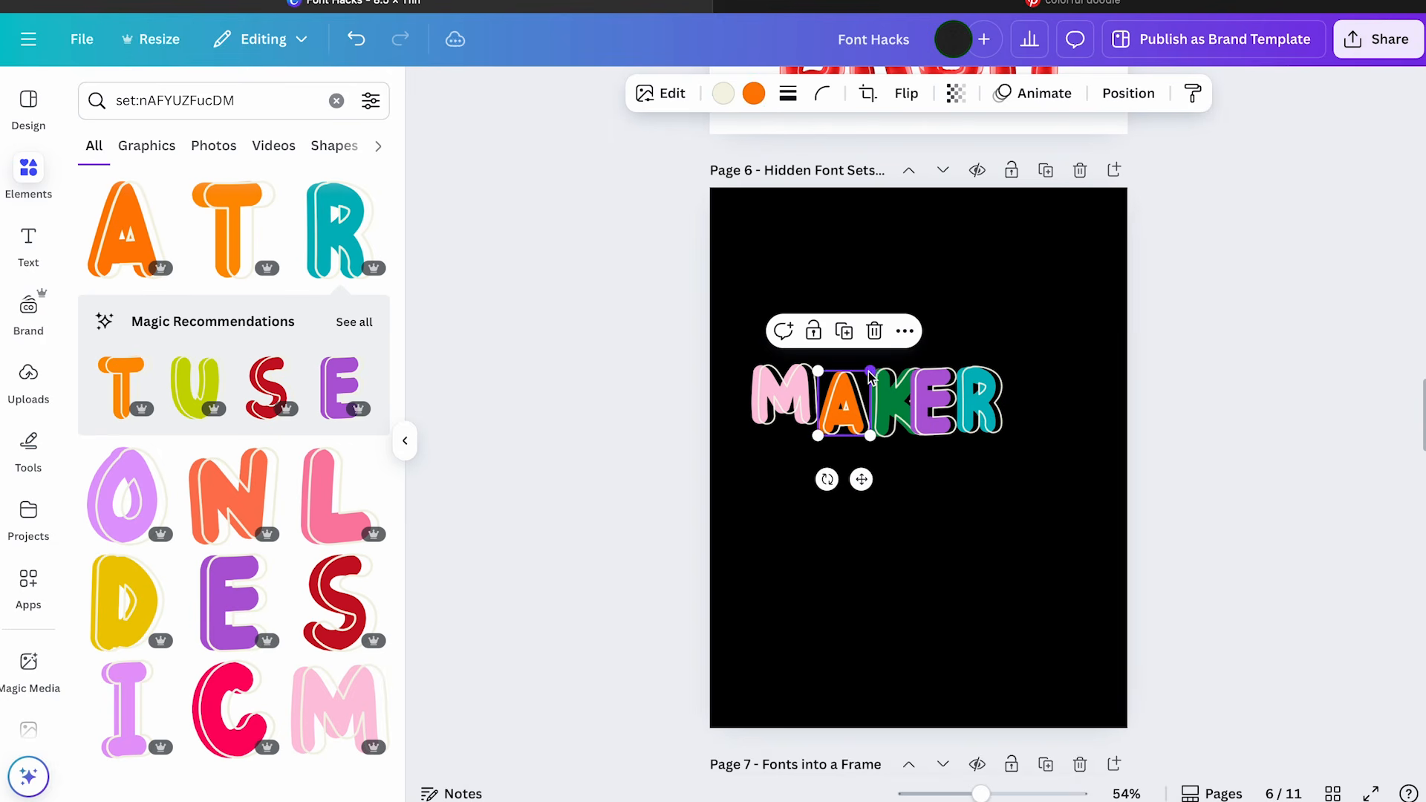
drag(871, 376, 872, 376)
drag(765, 393, 758, 437)
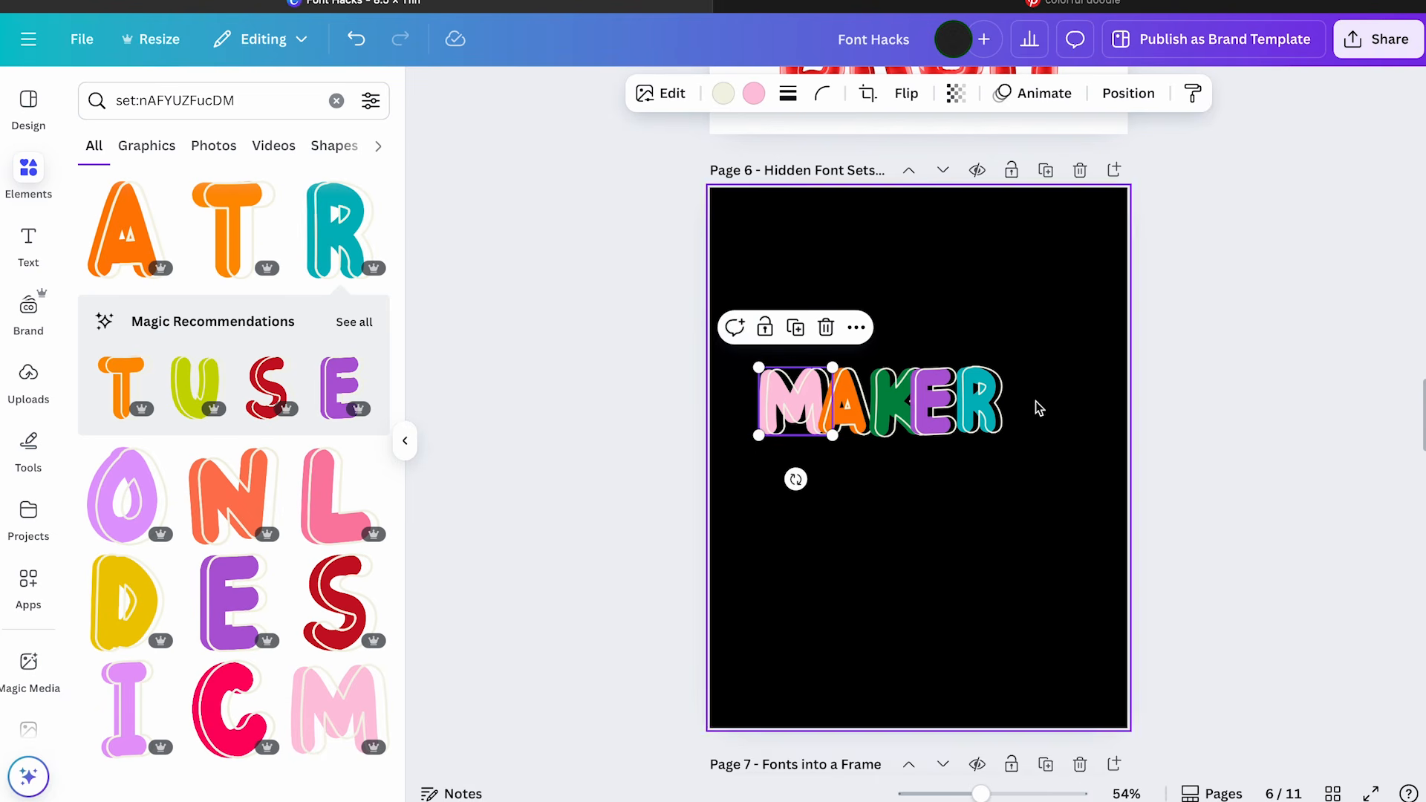
Select all five letters of MAKER, tidy up their arrangement and space them evenly vertically
drag(1027, 404, 663, 407)
click(1054, 97)
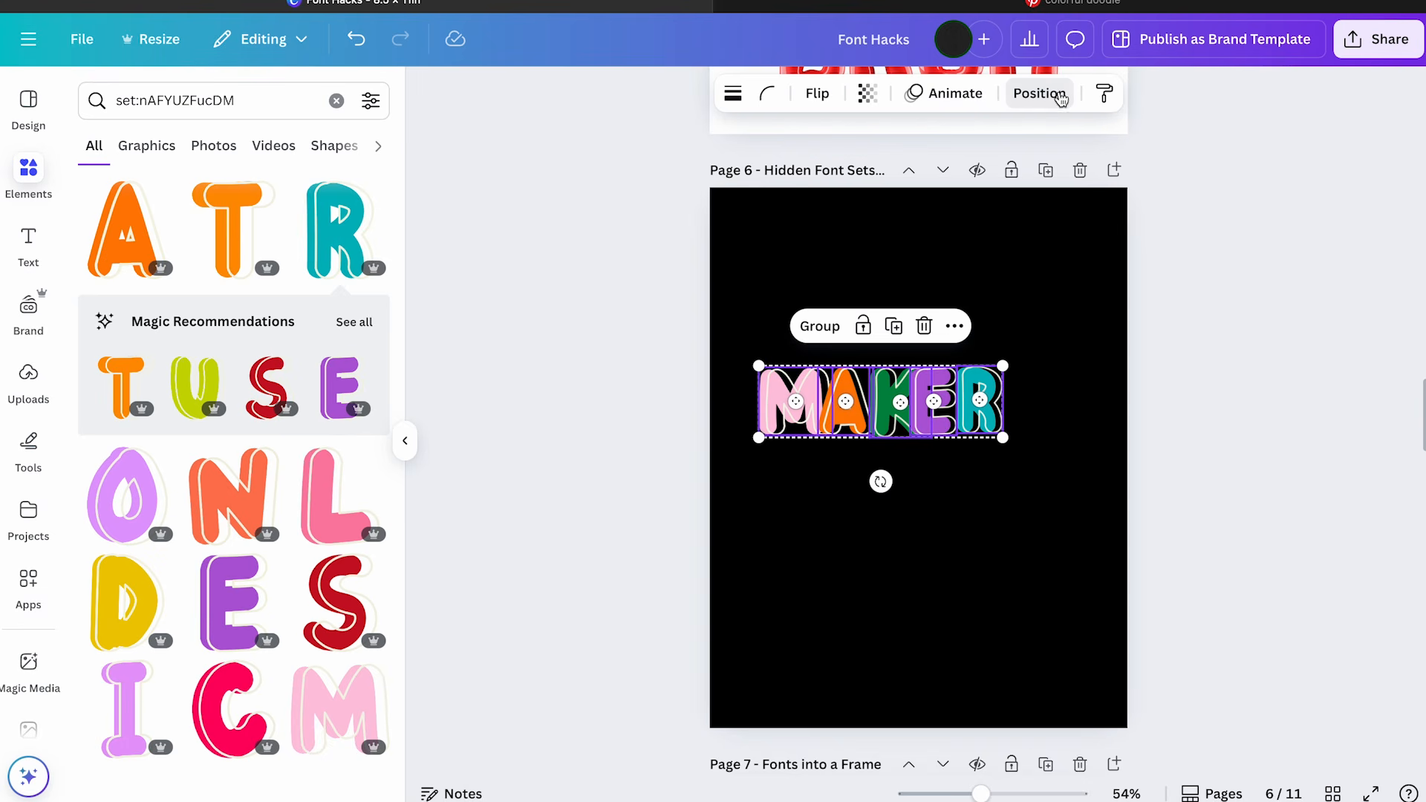
click(190, 557)
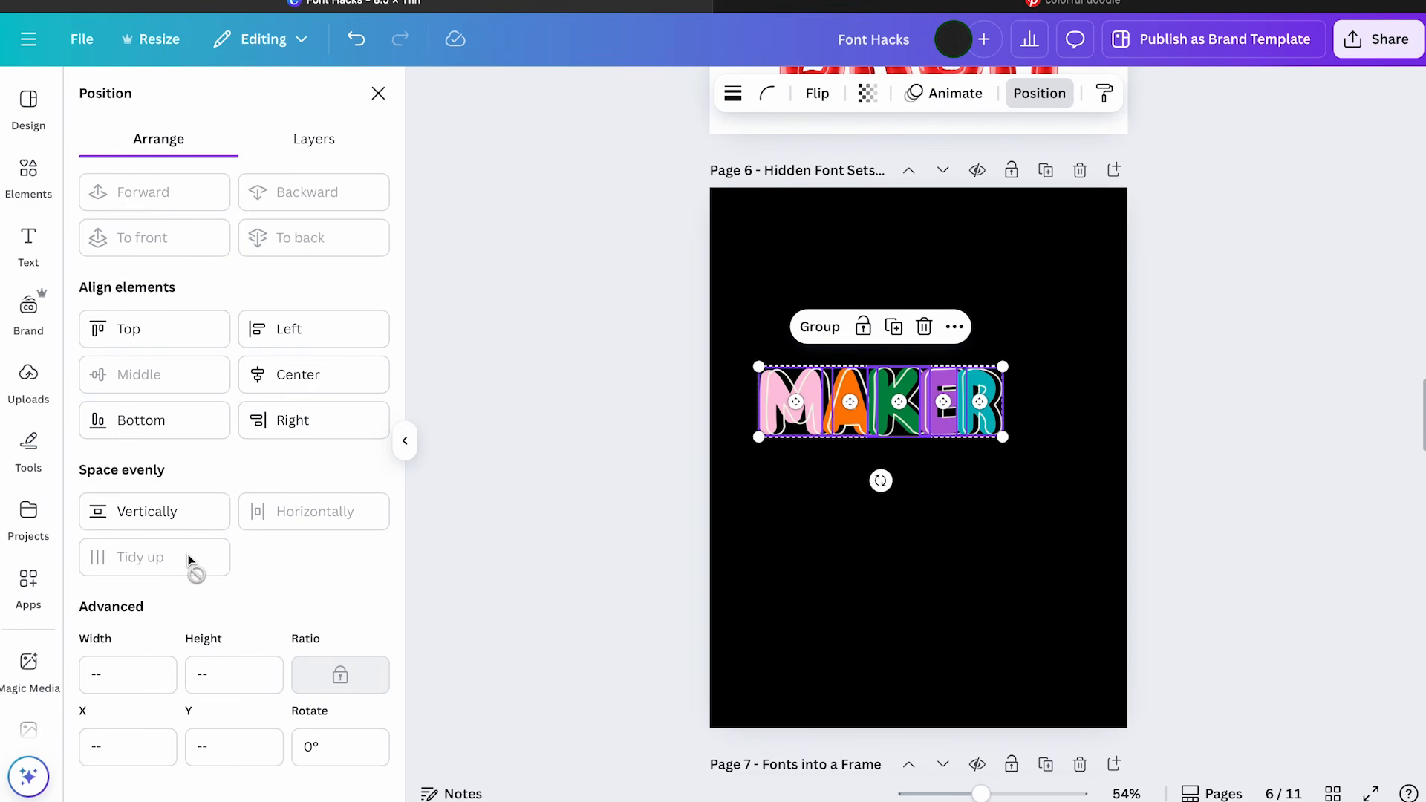
click(165, 514)
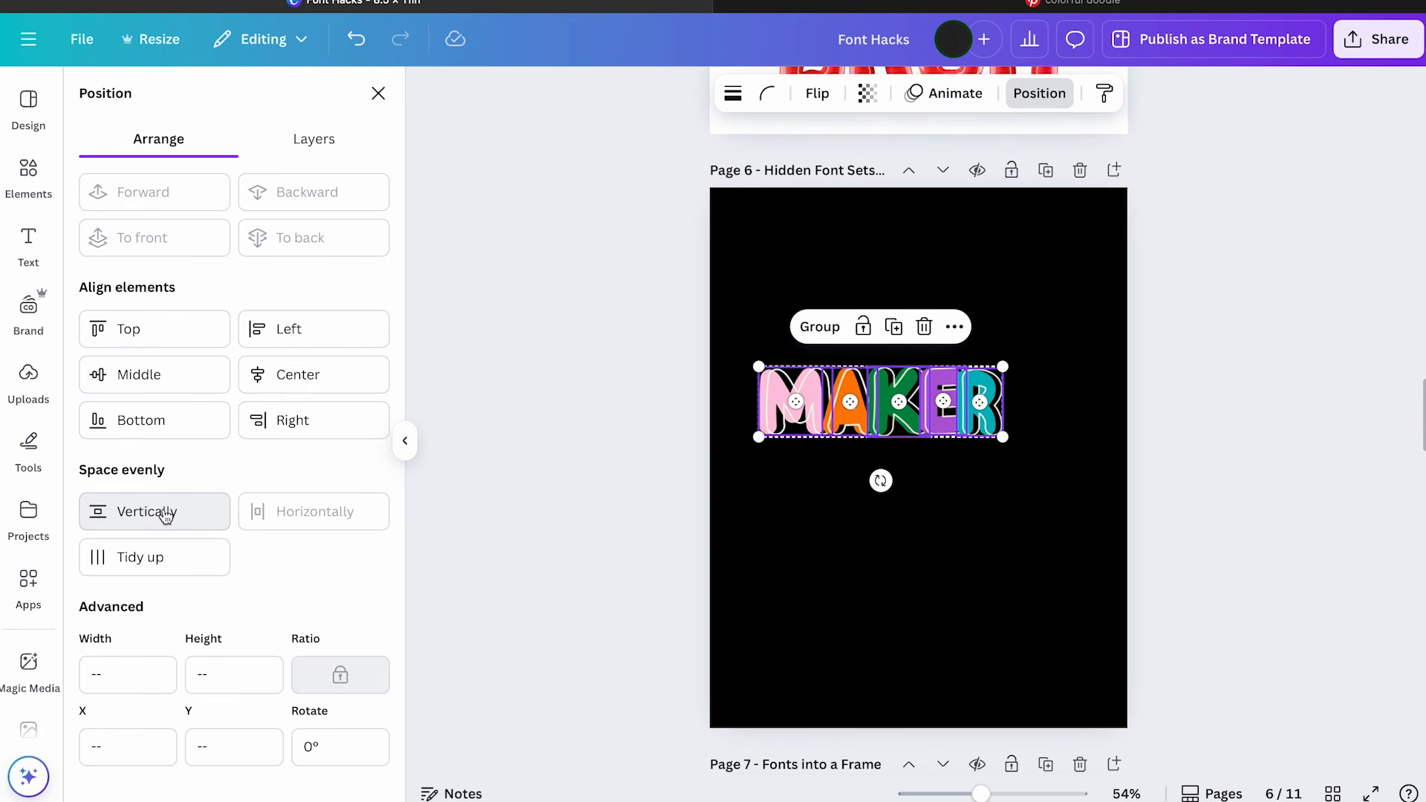
Spread the letters of MAKER apart by moving the R, E and K to the right and the M to the left
click(1056, 475)
click(993, 439)
key(shift+Right)
key(shift+Right)
key(shift+Right)
key(shift+Right)
key(shift+Right)
key(shift+Right)
key(shift+Right)
key(shift+Right)
key(shift+Right)
key(shift+Right)
drag(939, 408, 965, 408)
click(924, 414)
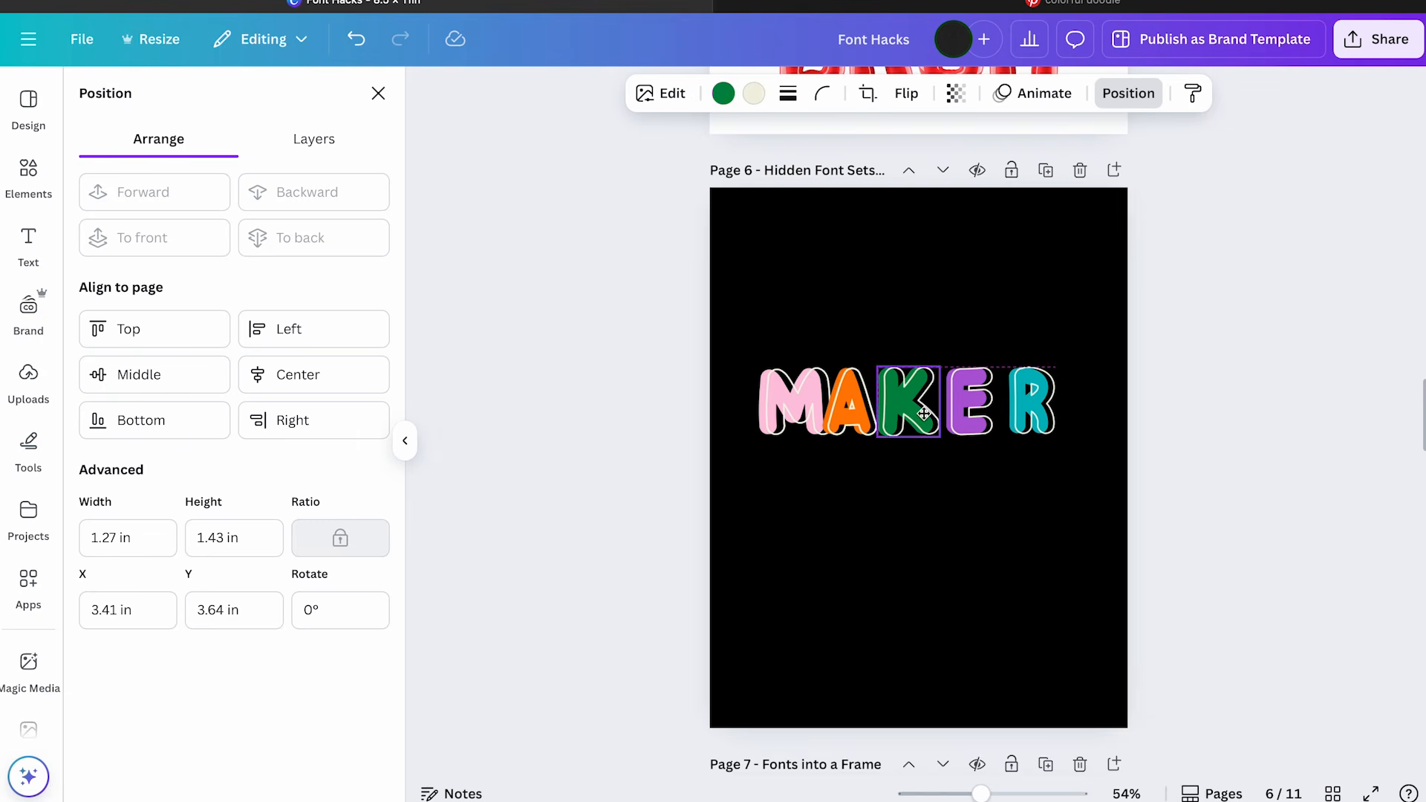
drag(792, 420, 774, 422)
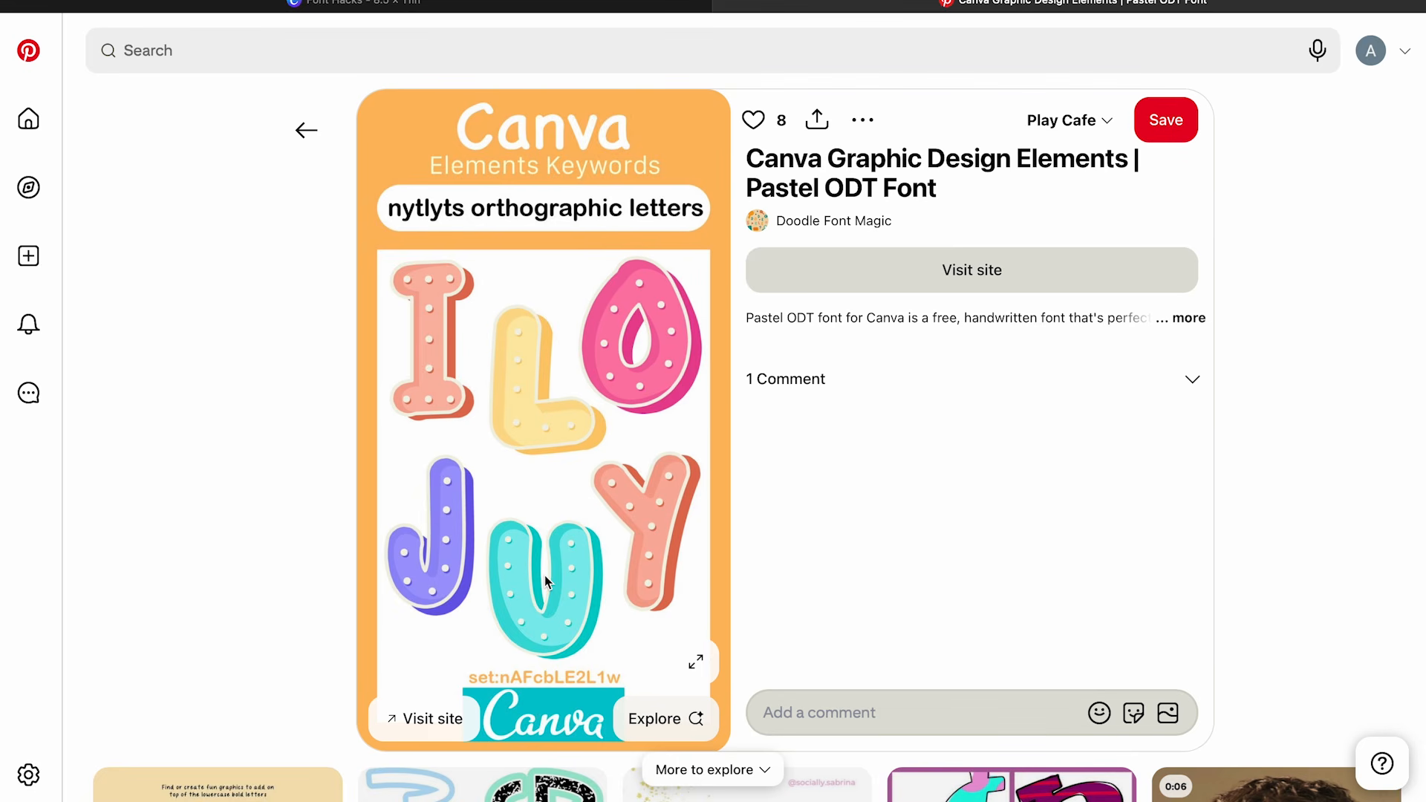
Browse the related pins on Pinterest for more Canva set codes, opening the pink sparkly letters and cute pastel doodles pins
scroll(526, 515, down, 7)
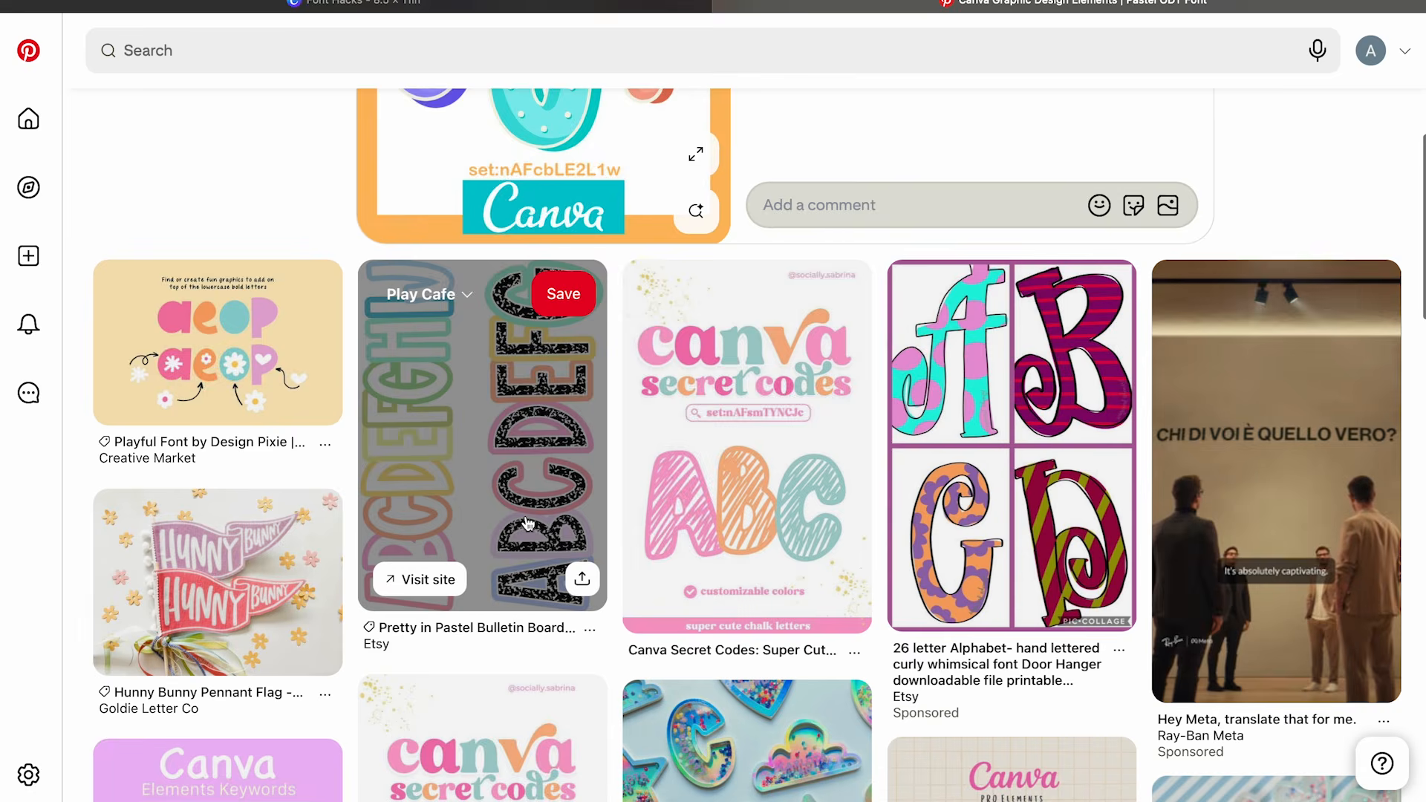
scroll(527, 523, down, 4)
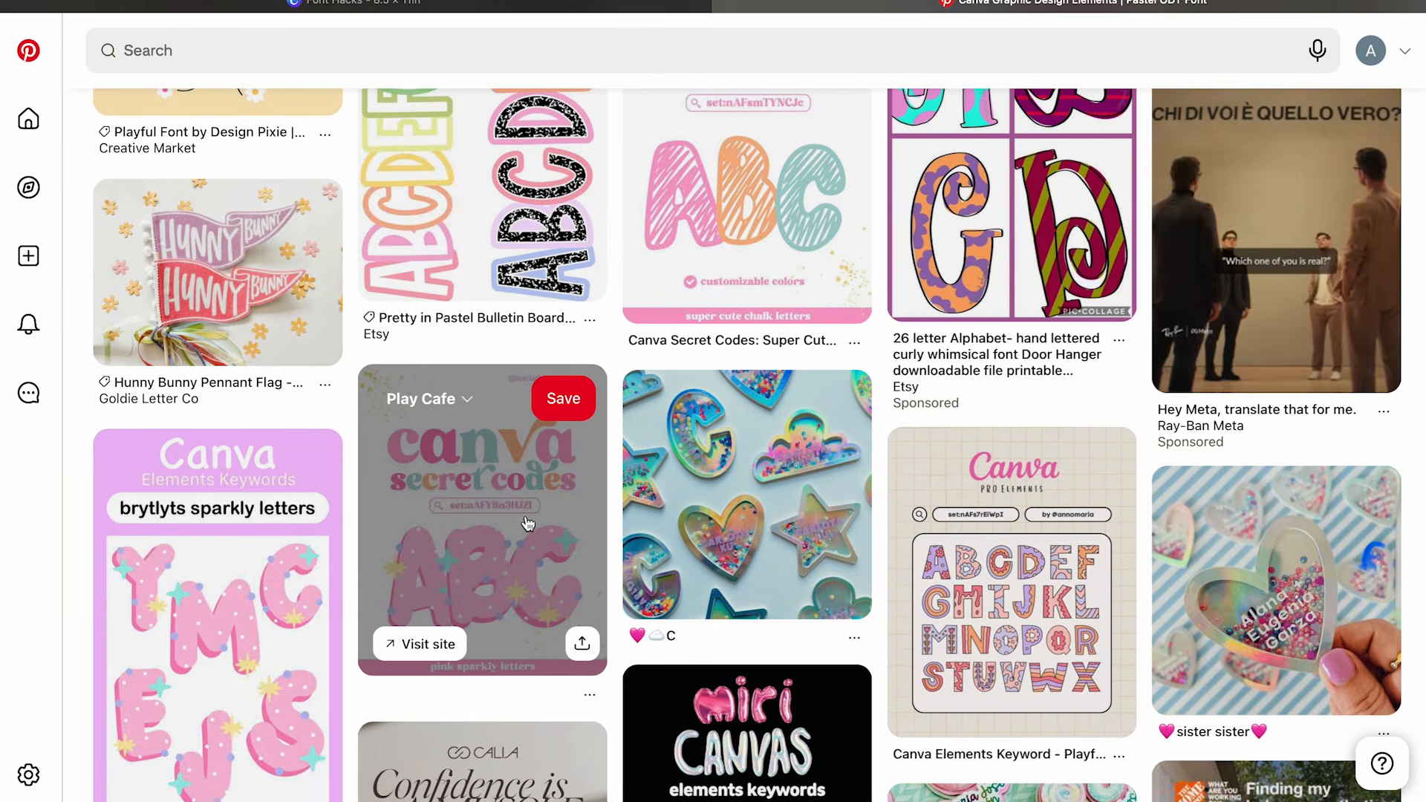
click(489, 527)
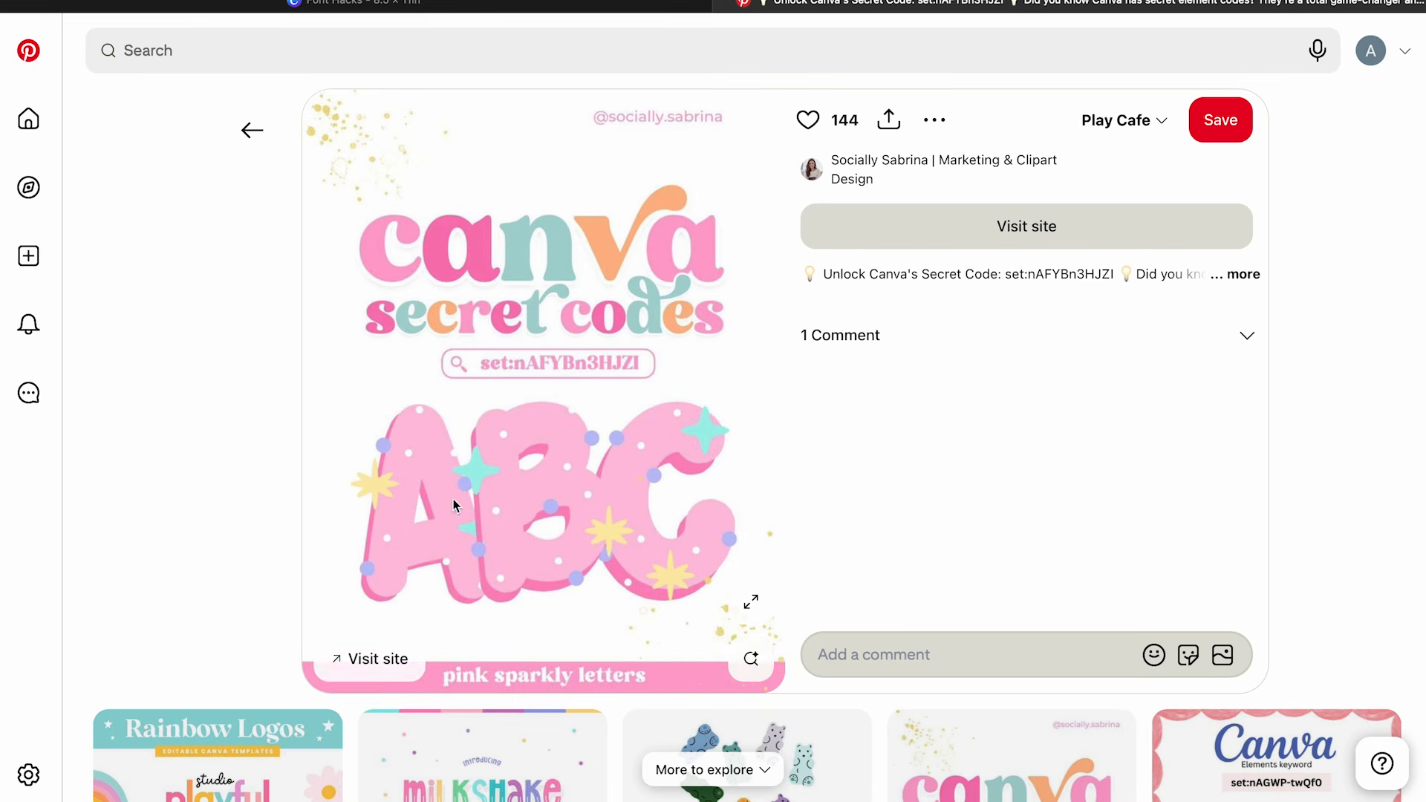
scroll(461, 491, down, 5)
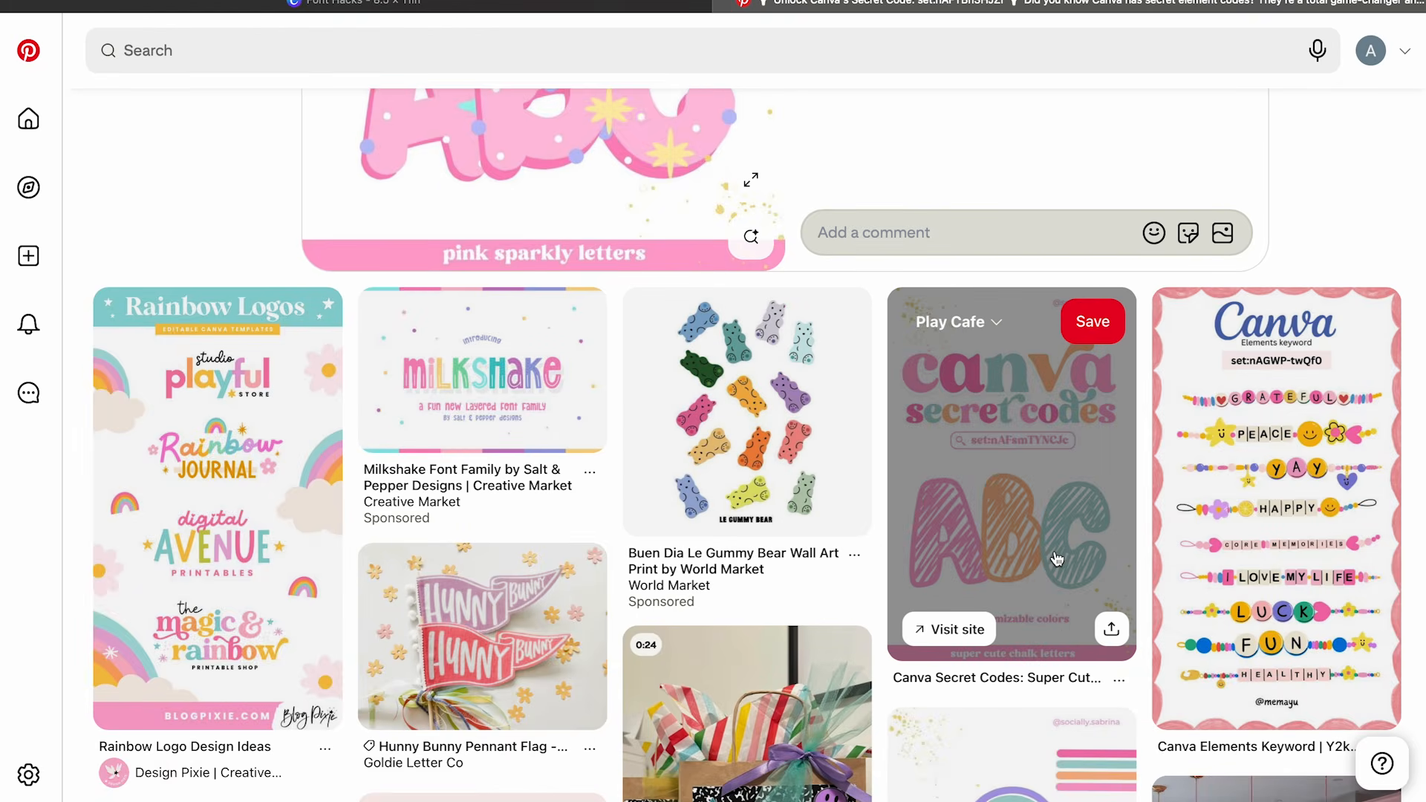
scroll(1056, 558, down, 5)
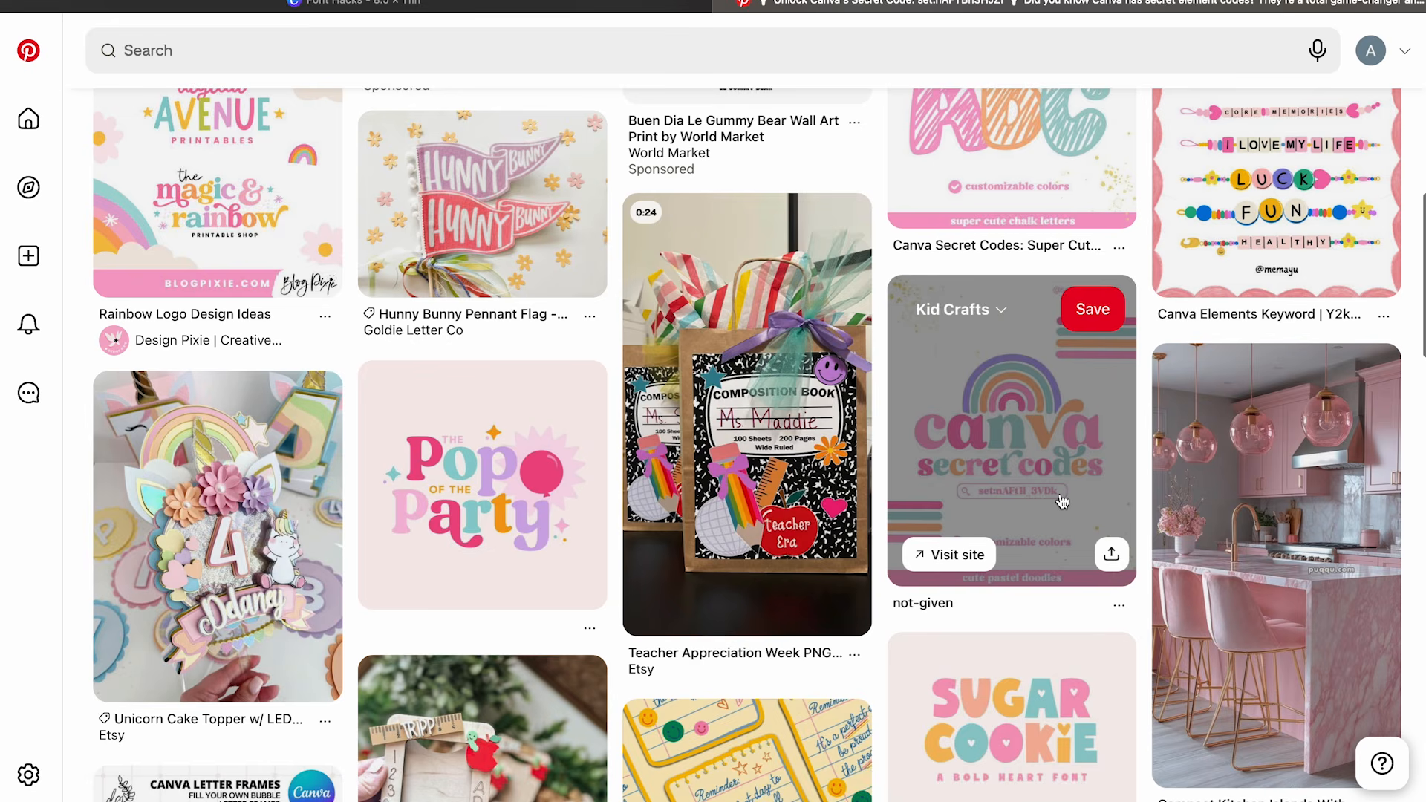
click(1062, 502)
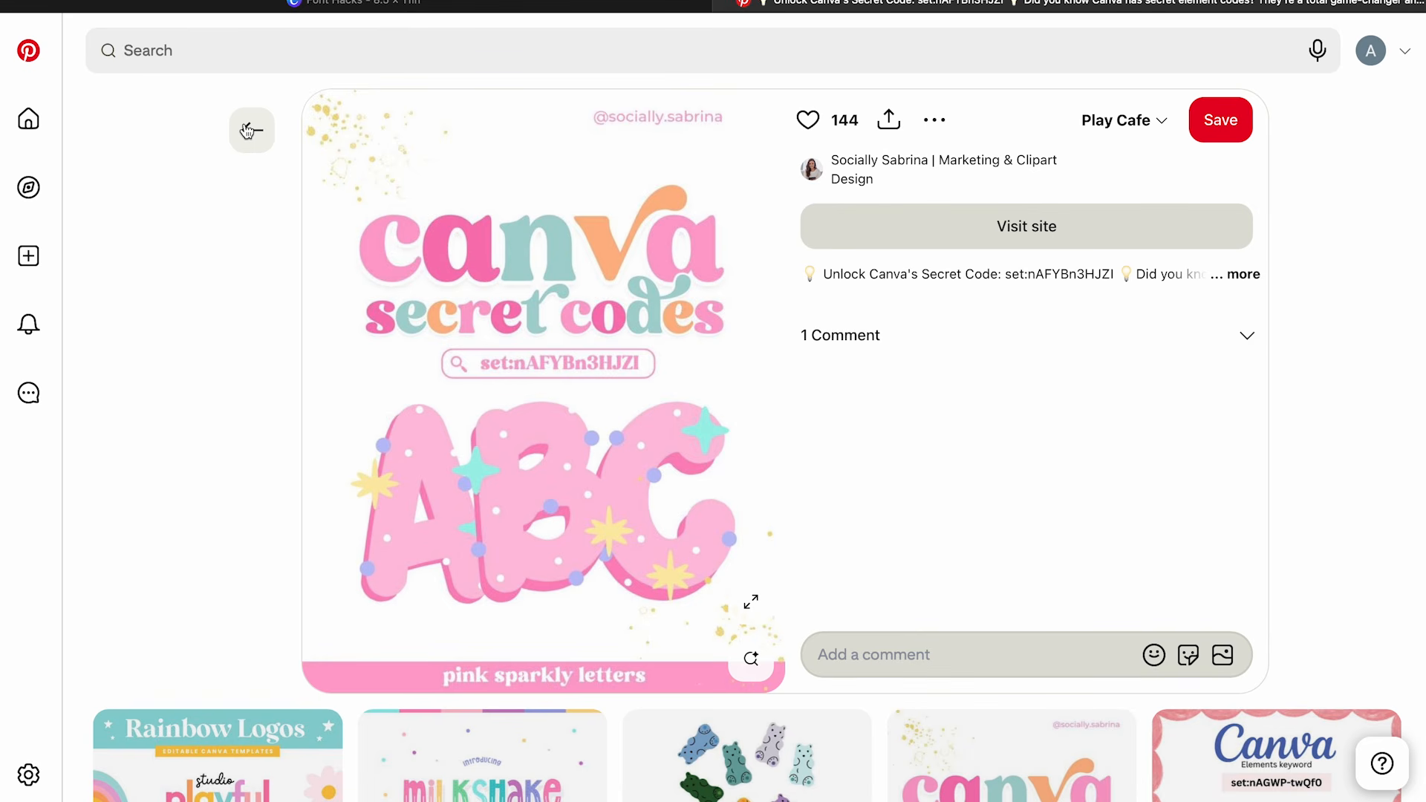
Switch back to the Canva design, enlarge the whole MAKER lettering slightly and deselect it
click(430, 18)
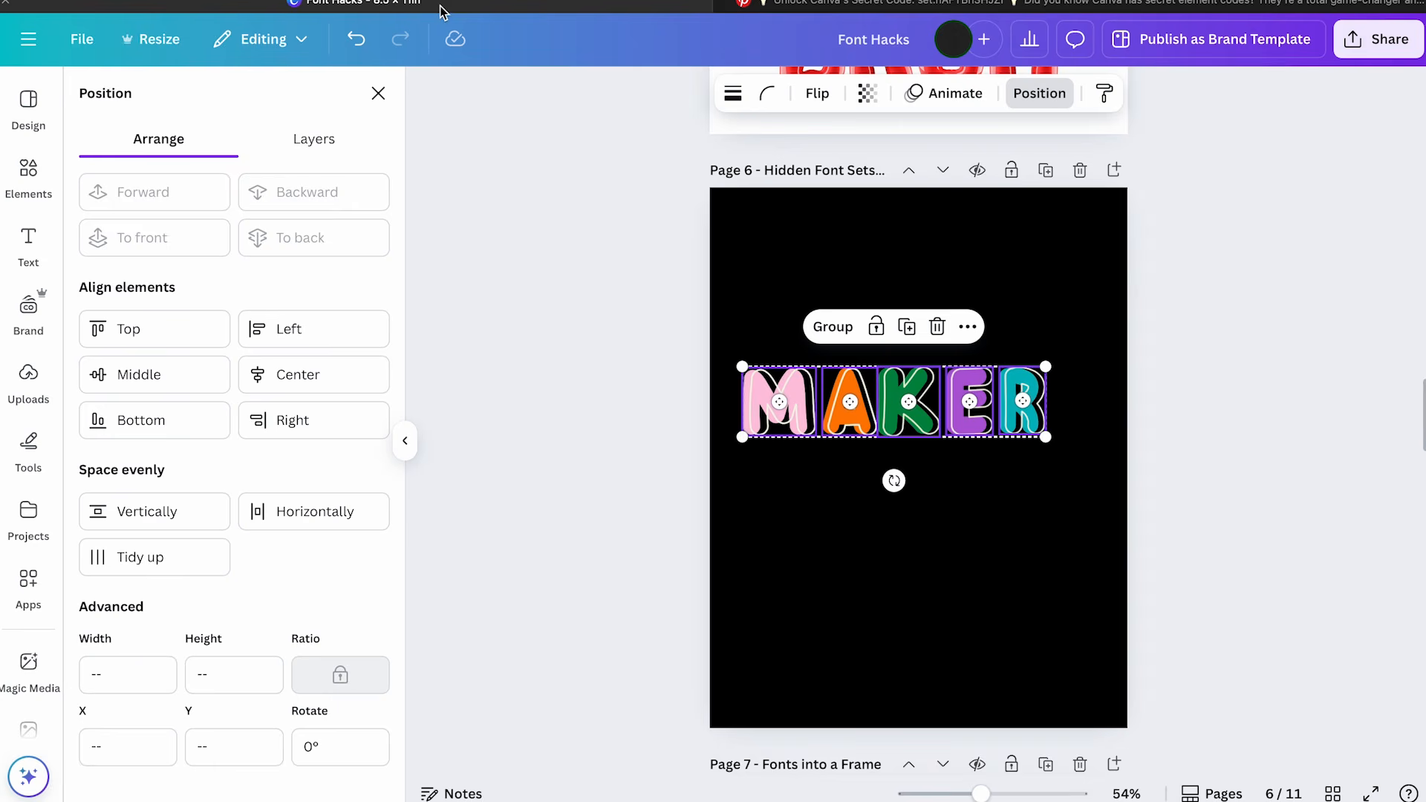
drag(1046, 438, 1066, 449)
click(1088, 493)
Go to page 1 with the PATRIOTS knockout text and search the elements for "boy playing baseball"
scroll(1089, 493, up, 3)
scroll(1089, 493, up, 5)
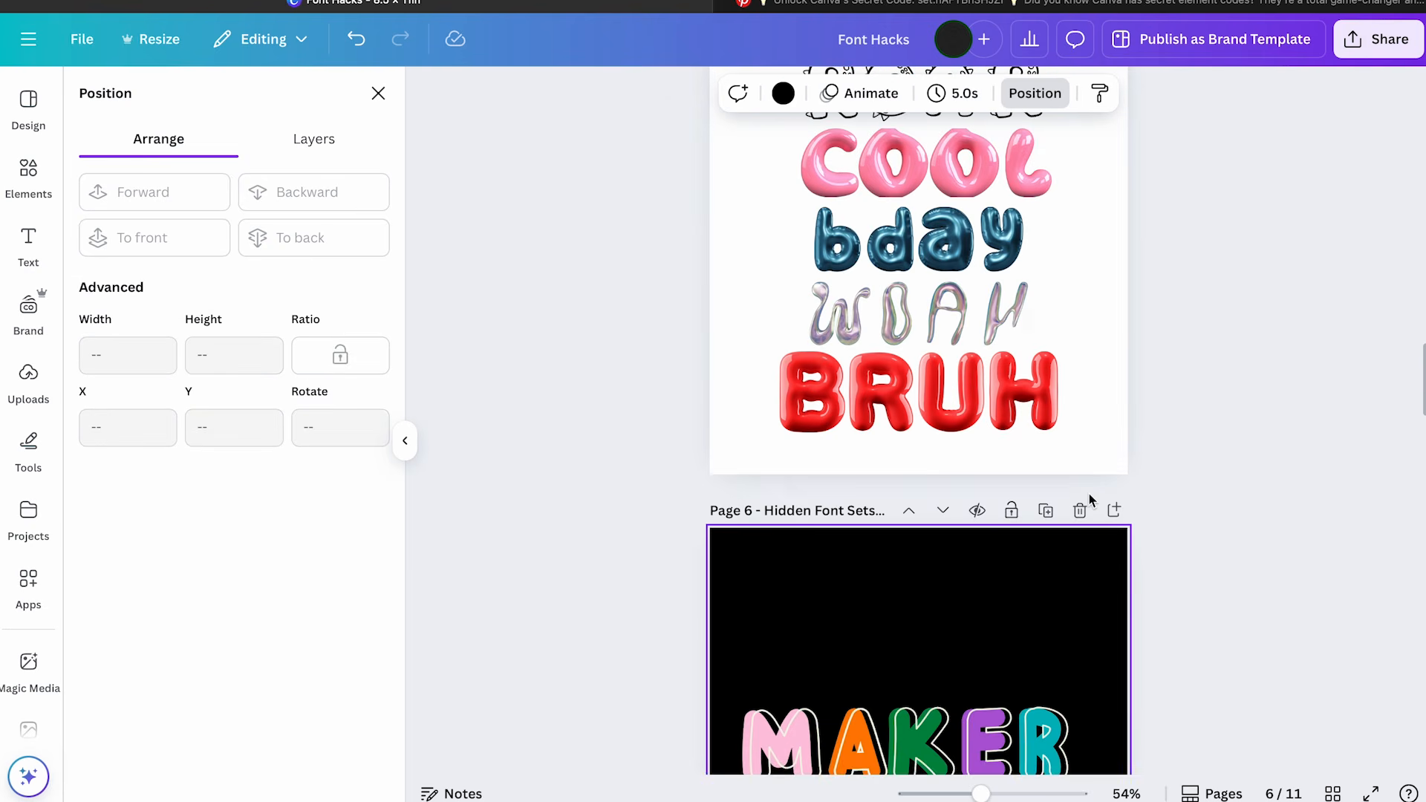
scroll(1088, 494, up, 1)
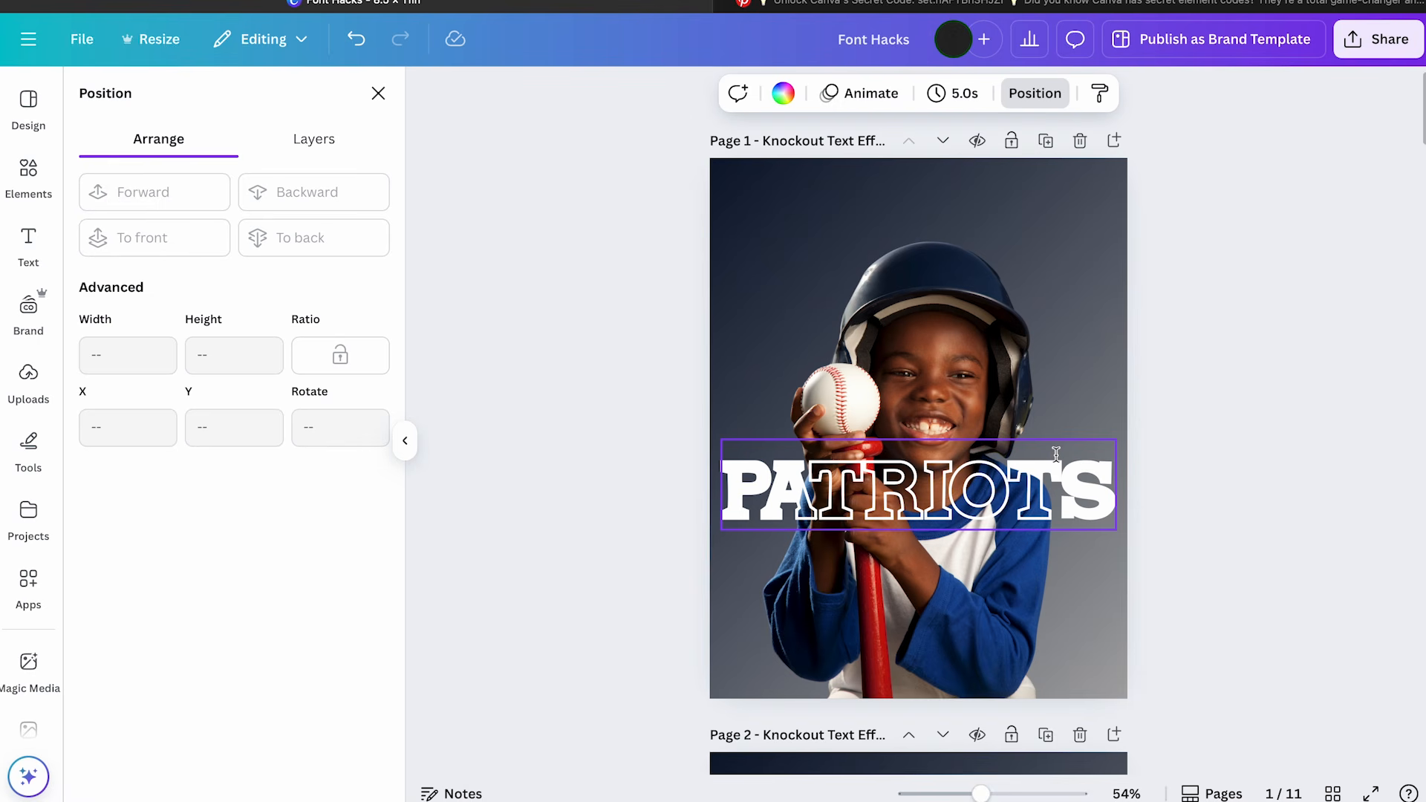
scroll(1056, 454, down, 3)
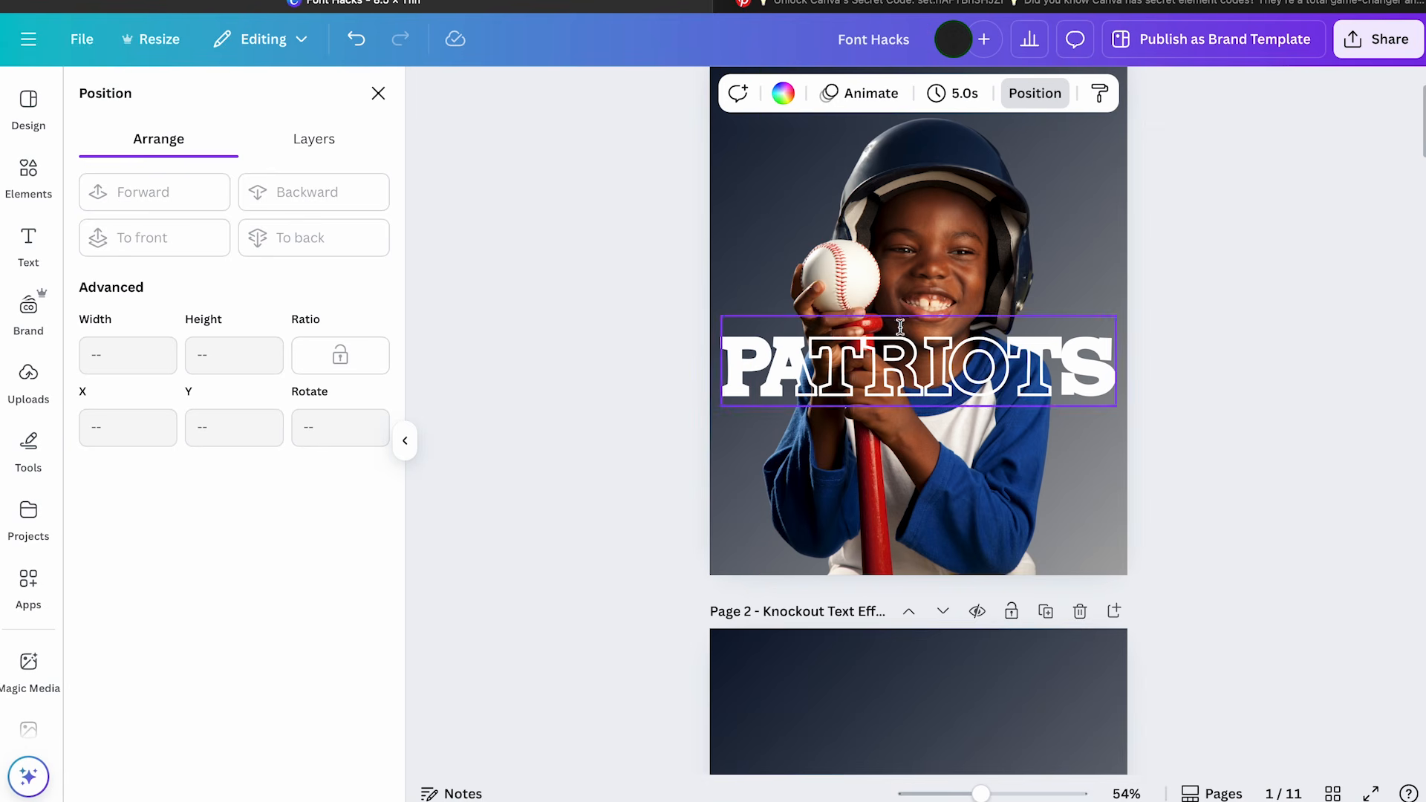
click(26, 177)
click(149, 96)
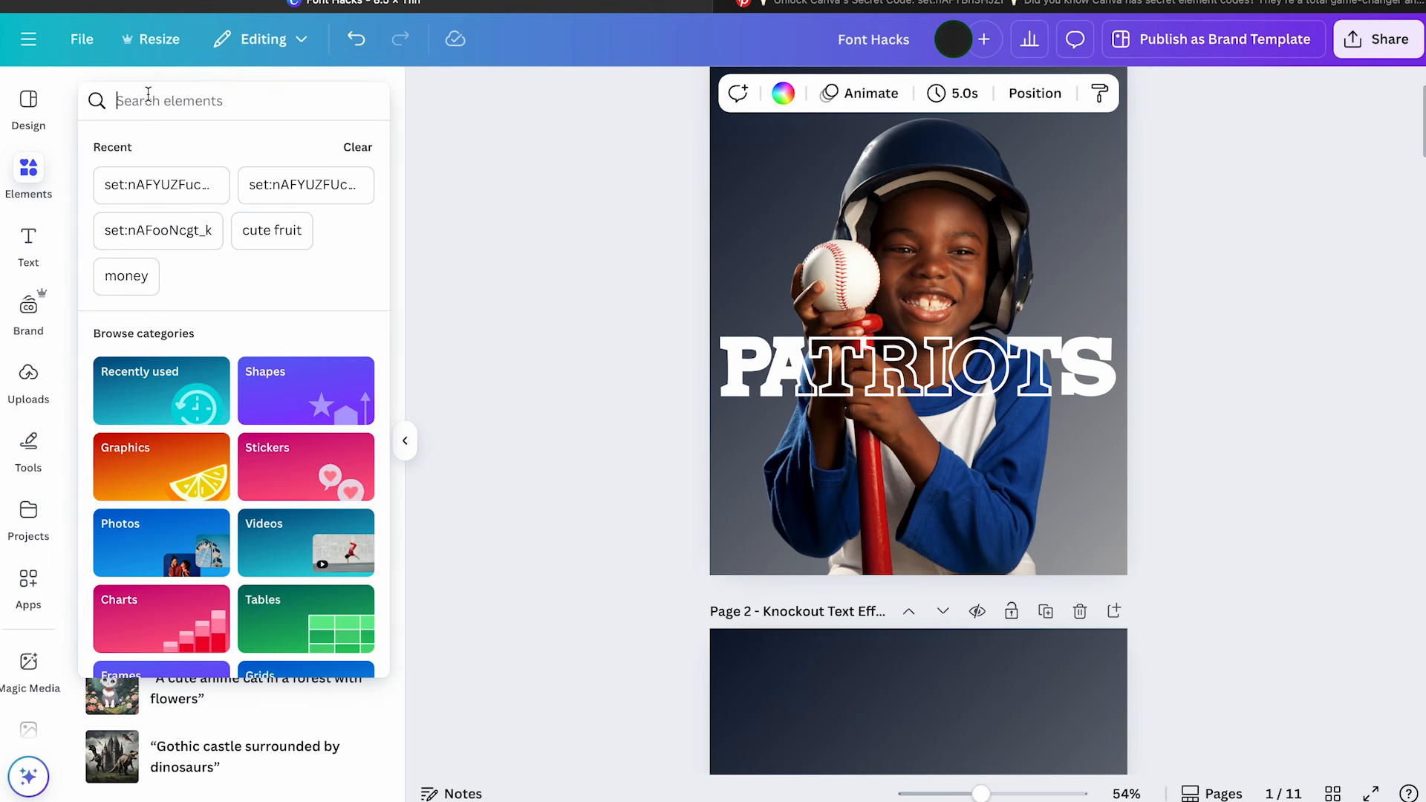
text(boy pl)
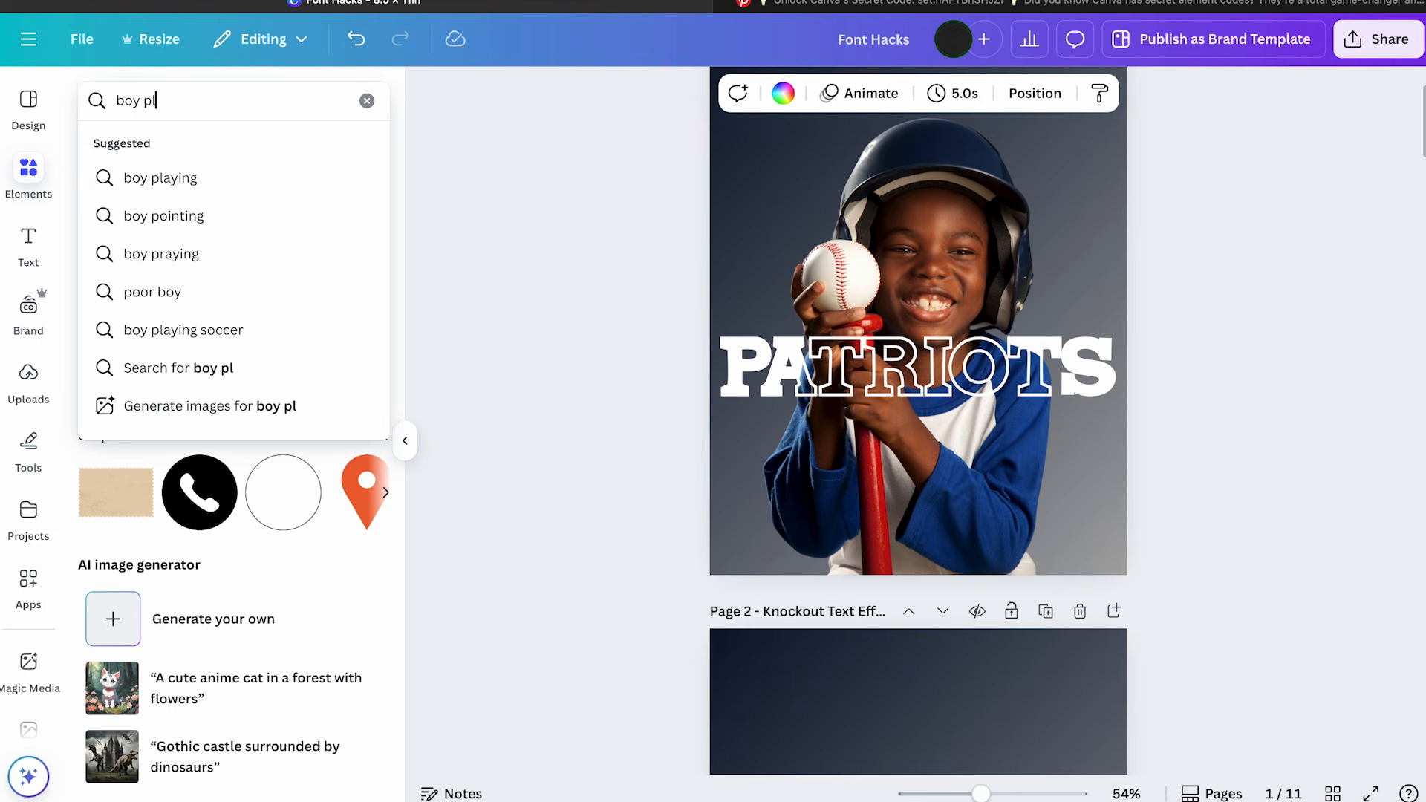
text(aying baseball)
key(Return)
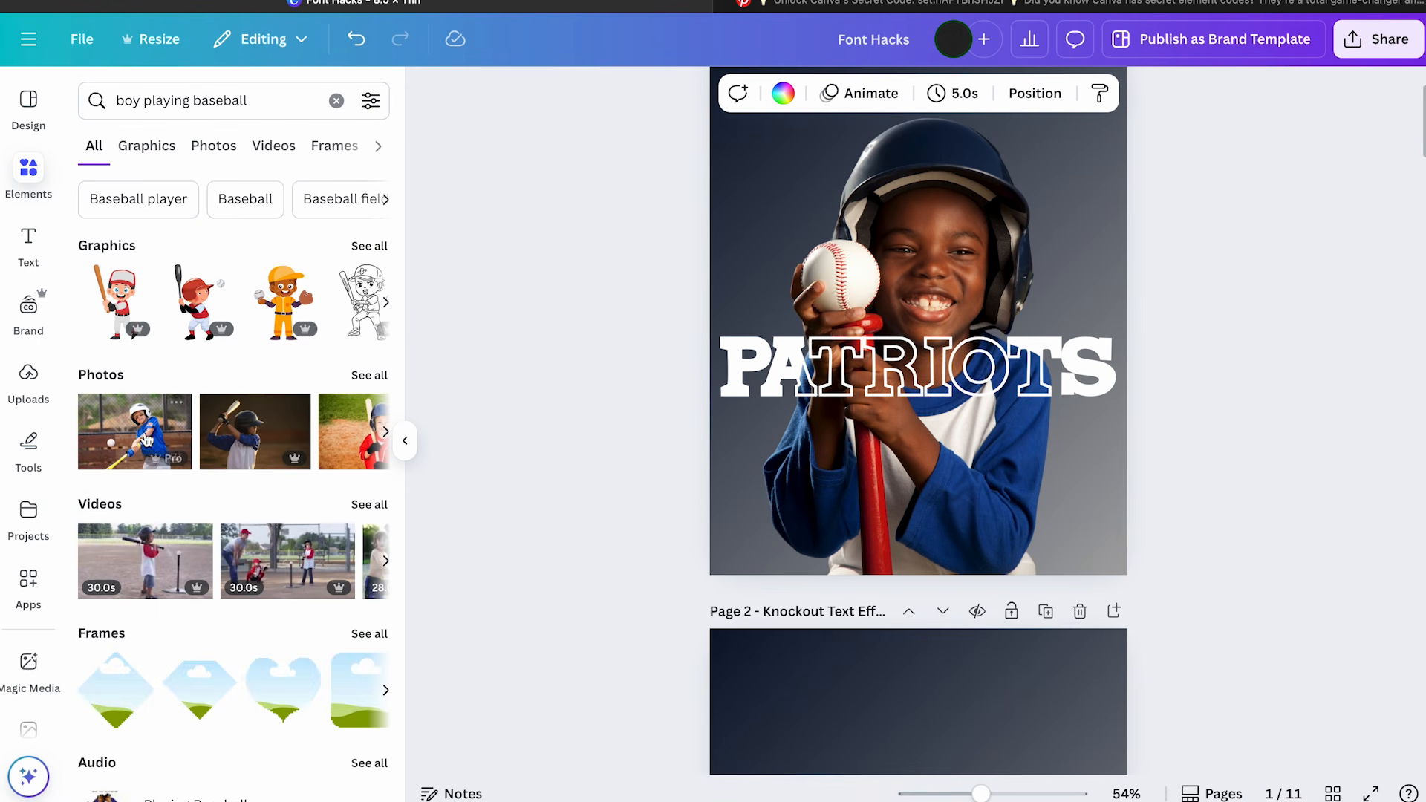
Show all photo results for the baseball search, browse them, and glance at the uploaded images before returning to the results
click(369, 376)
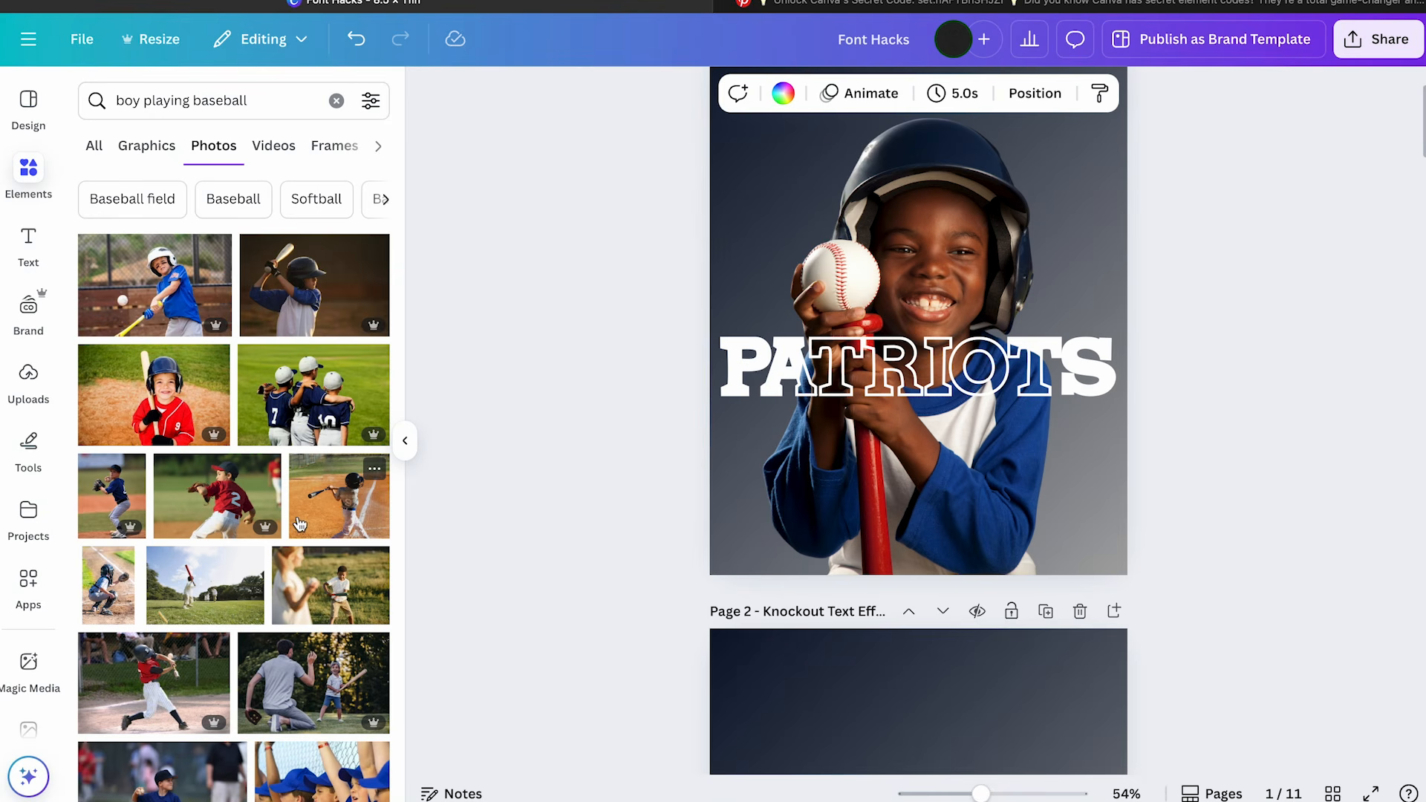
scroll(300, 524, down, 2)
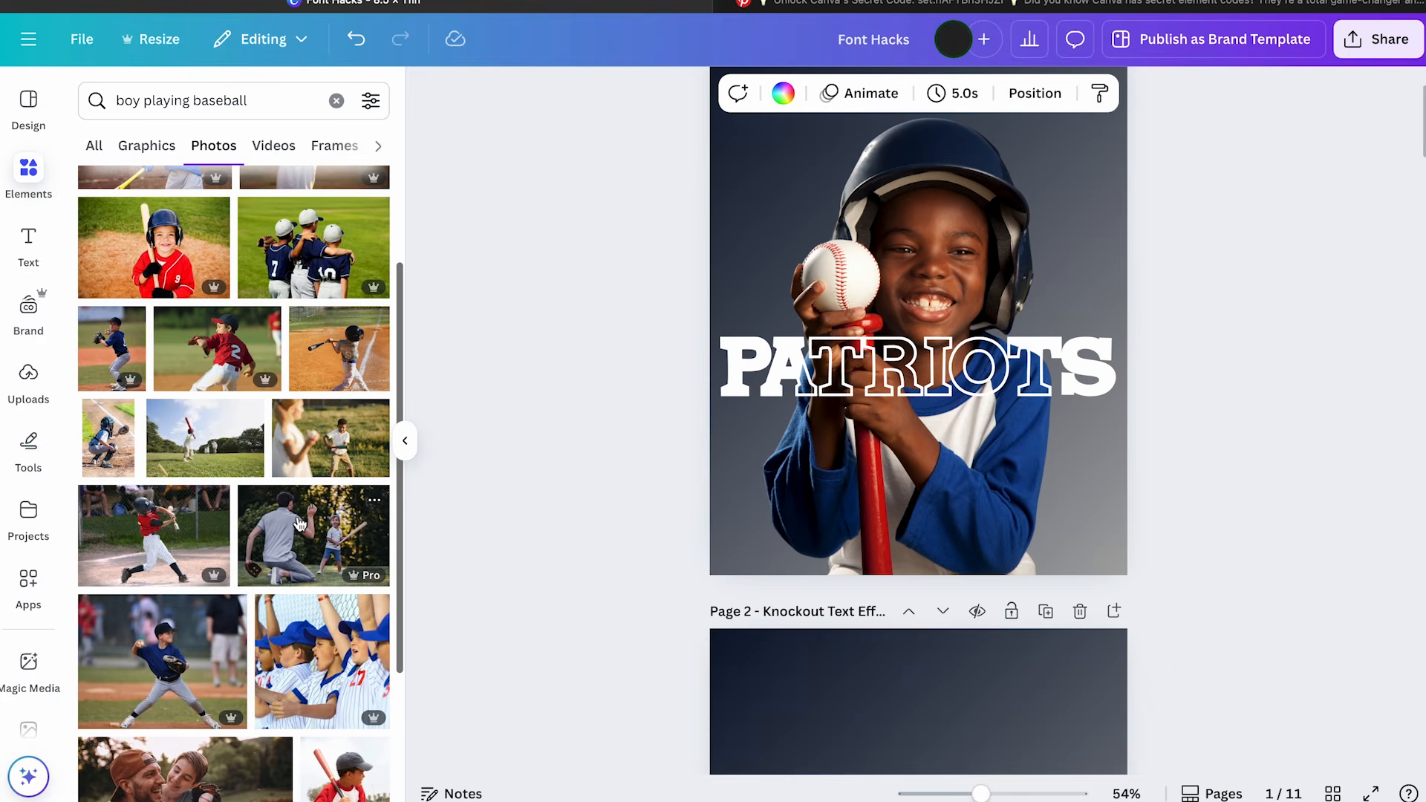
scroll(299, 524, down, 4)
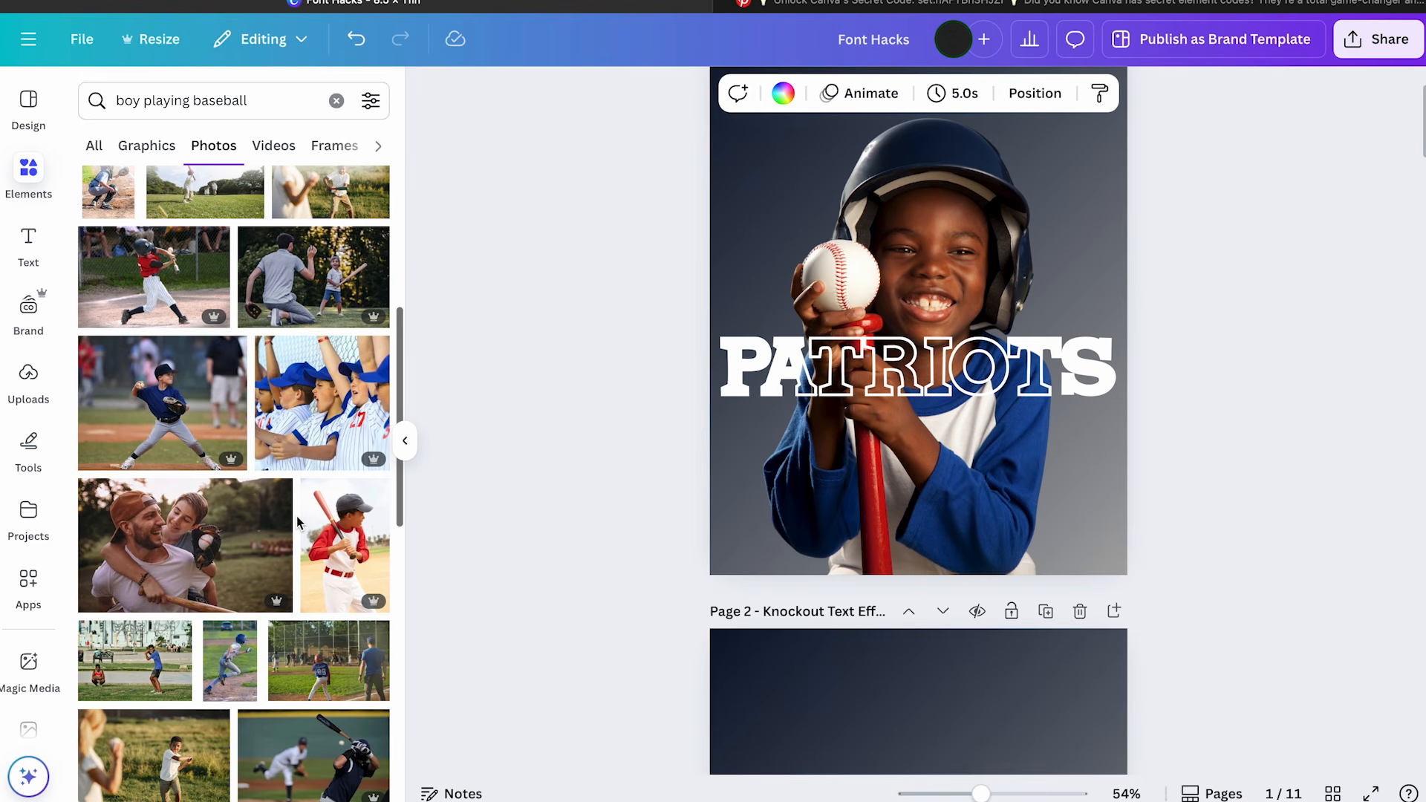
click(34, 375)
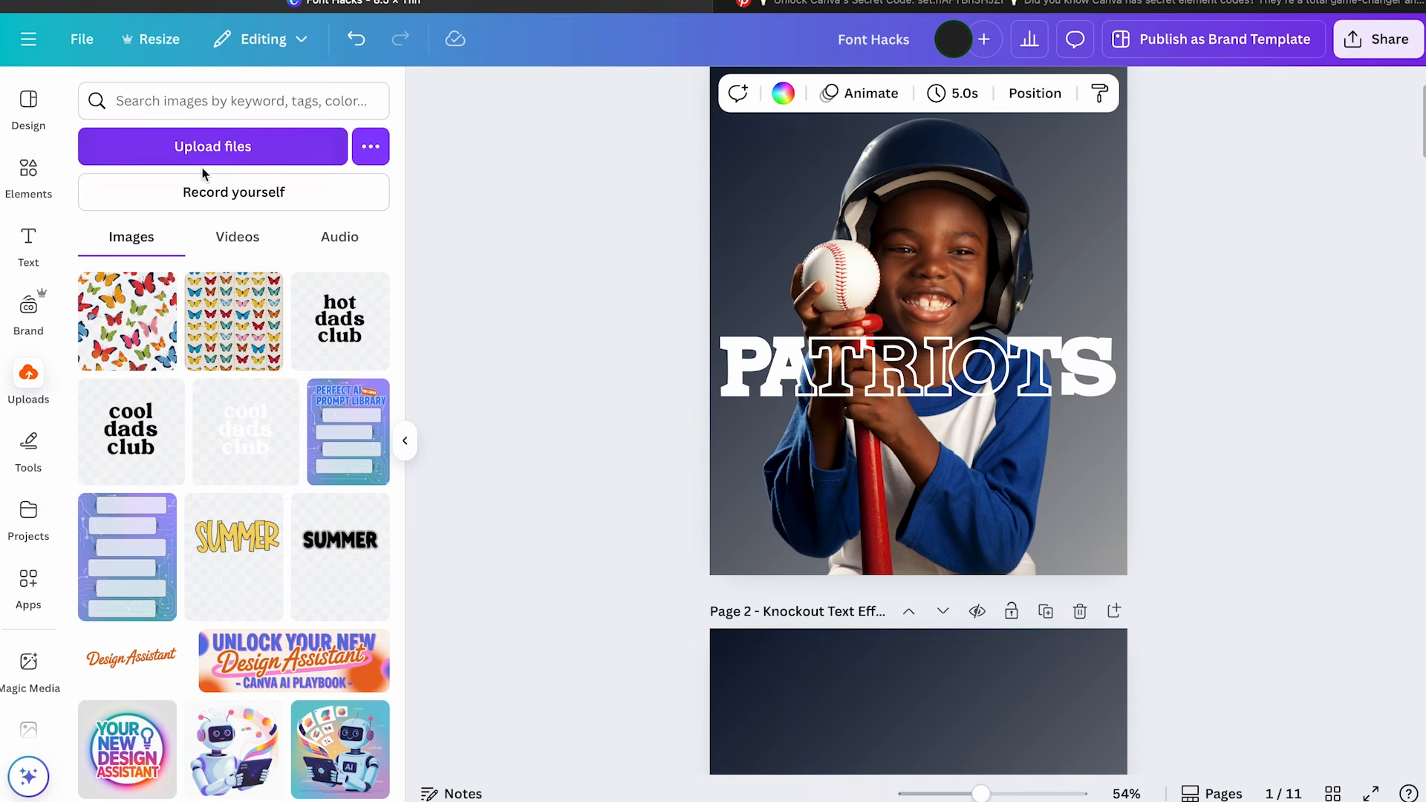
click(28, 182)
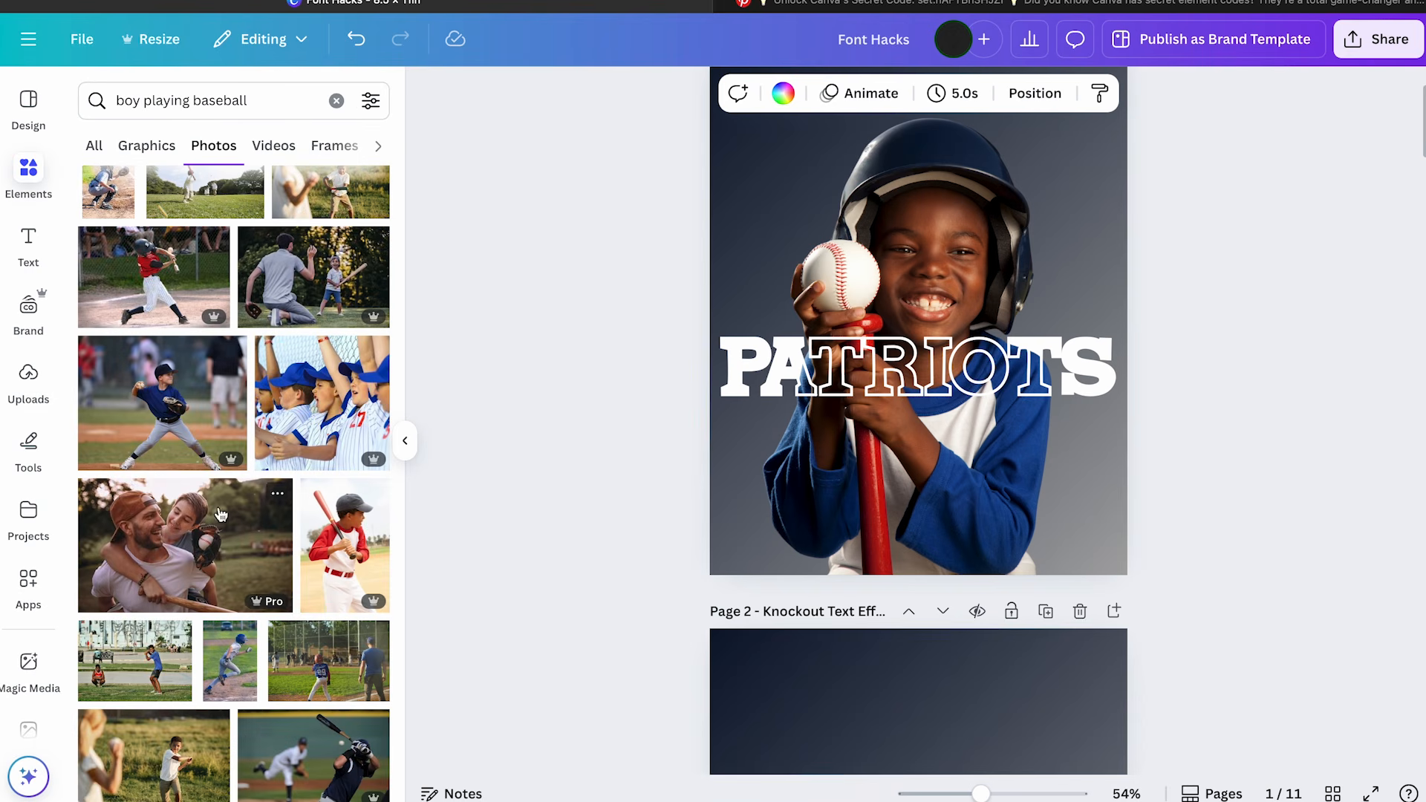
Browse the baseball photo results and add the photo of the boy in a dark helmet holding a bat to page 2
scroll(267, 606, down, 3)
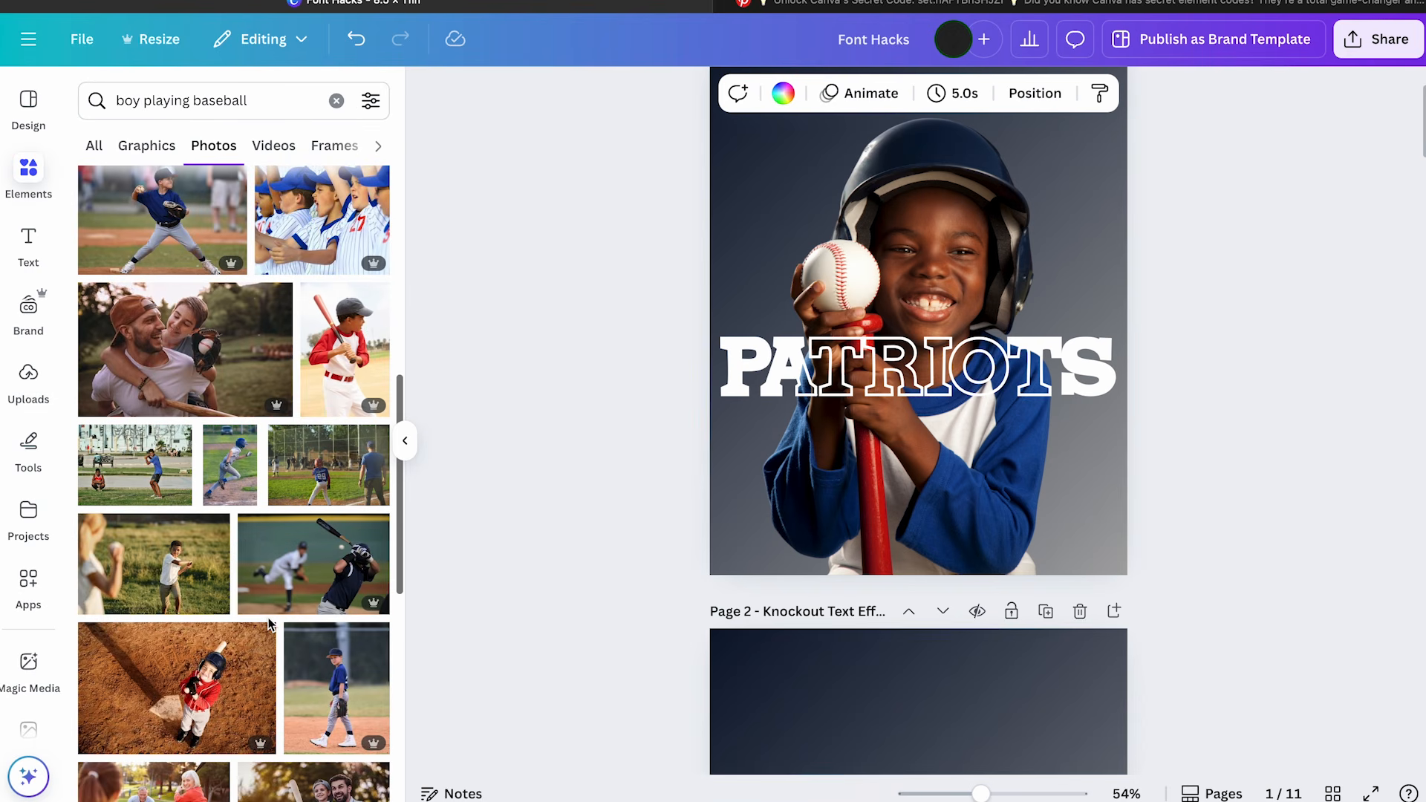
scroll(269, 622, down, 5)
scroll(269, 623, up, 7)
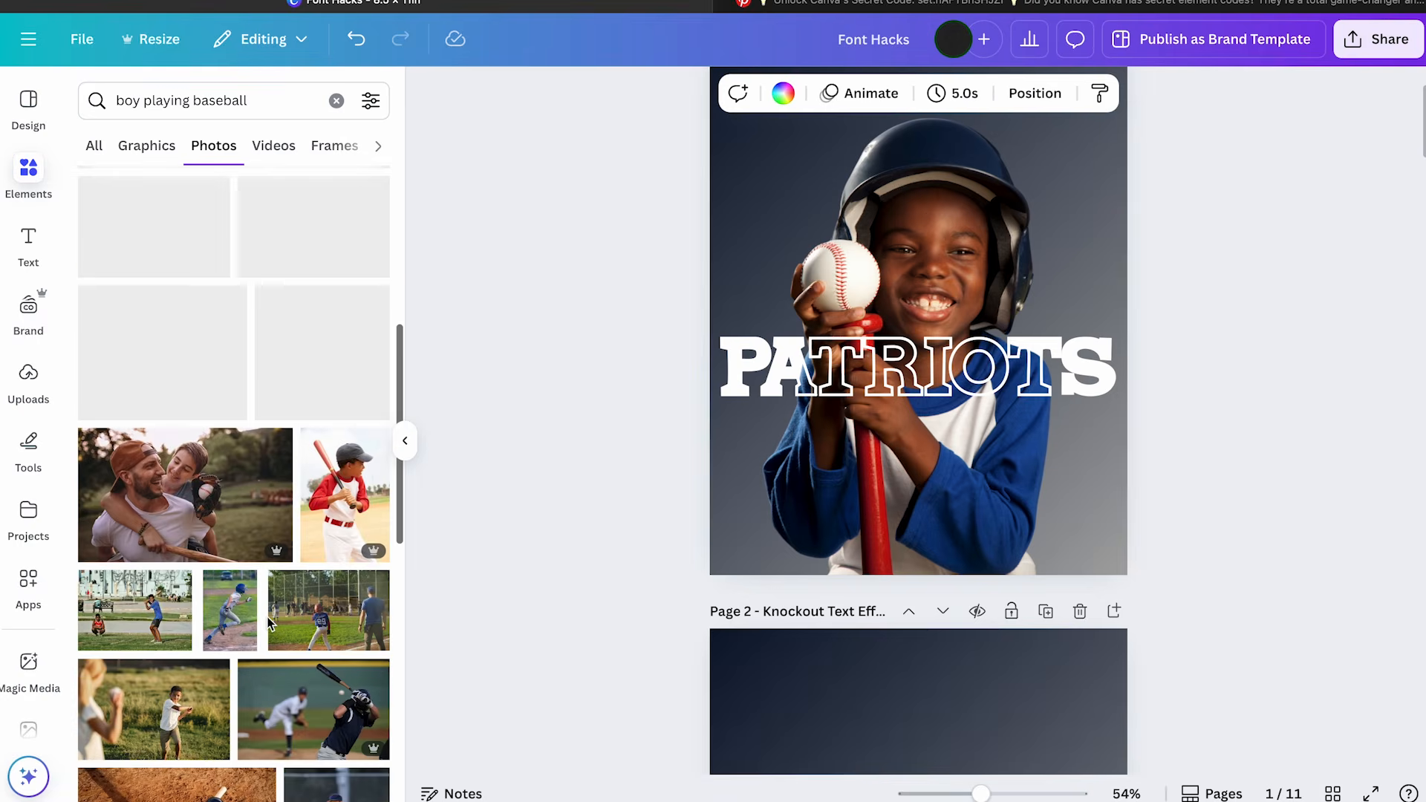
scroll(269, 622, up, 4)
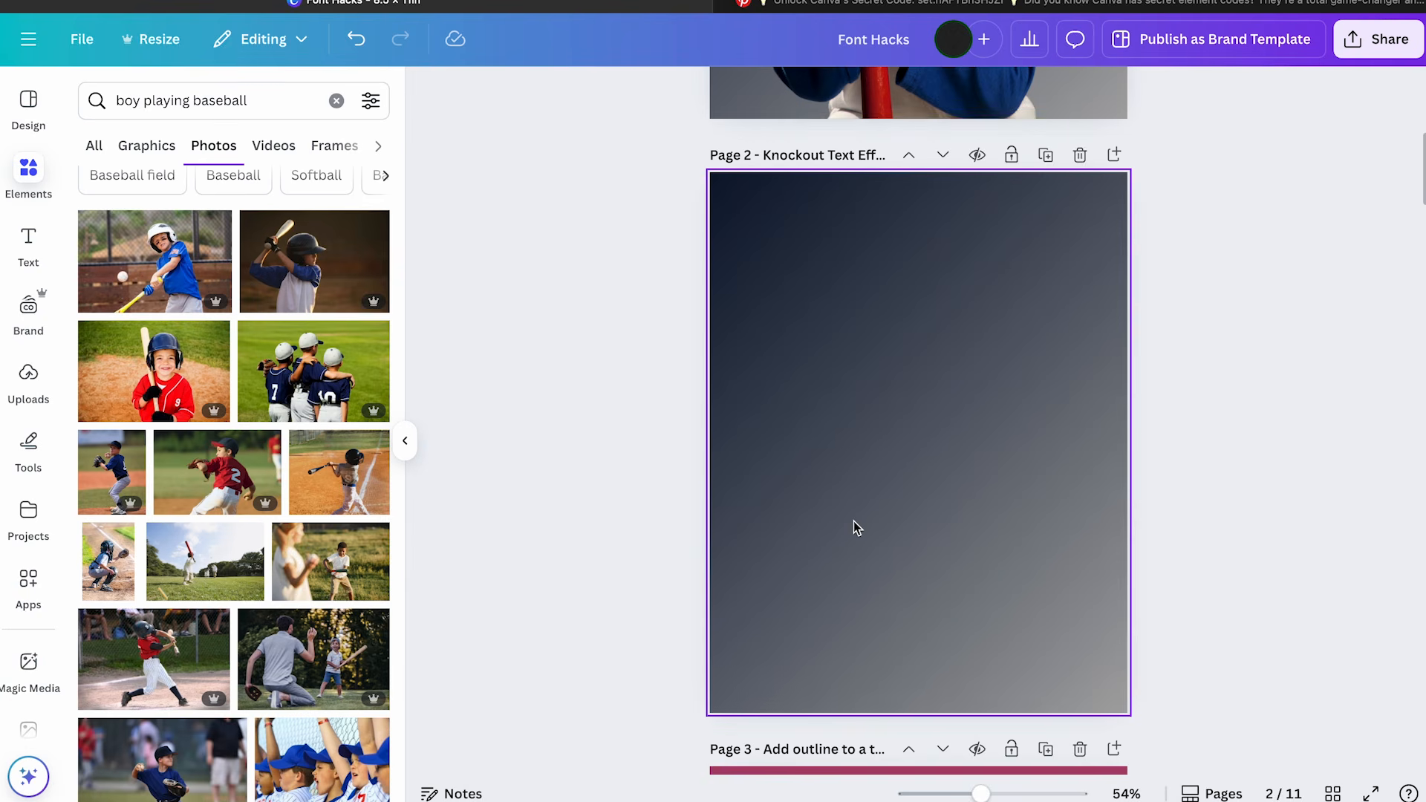
click(854, 519)
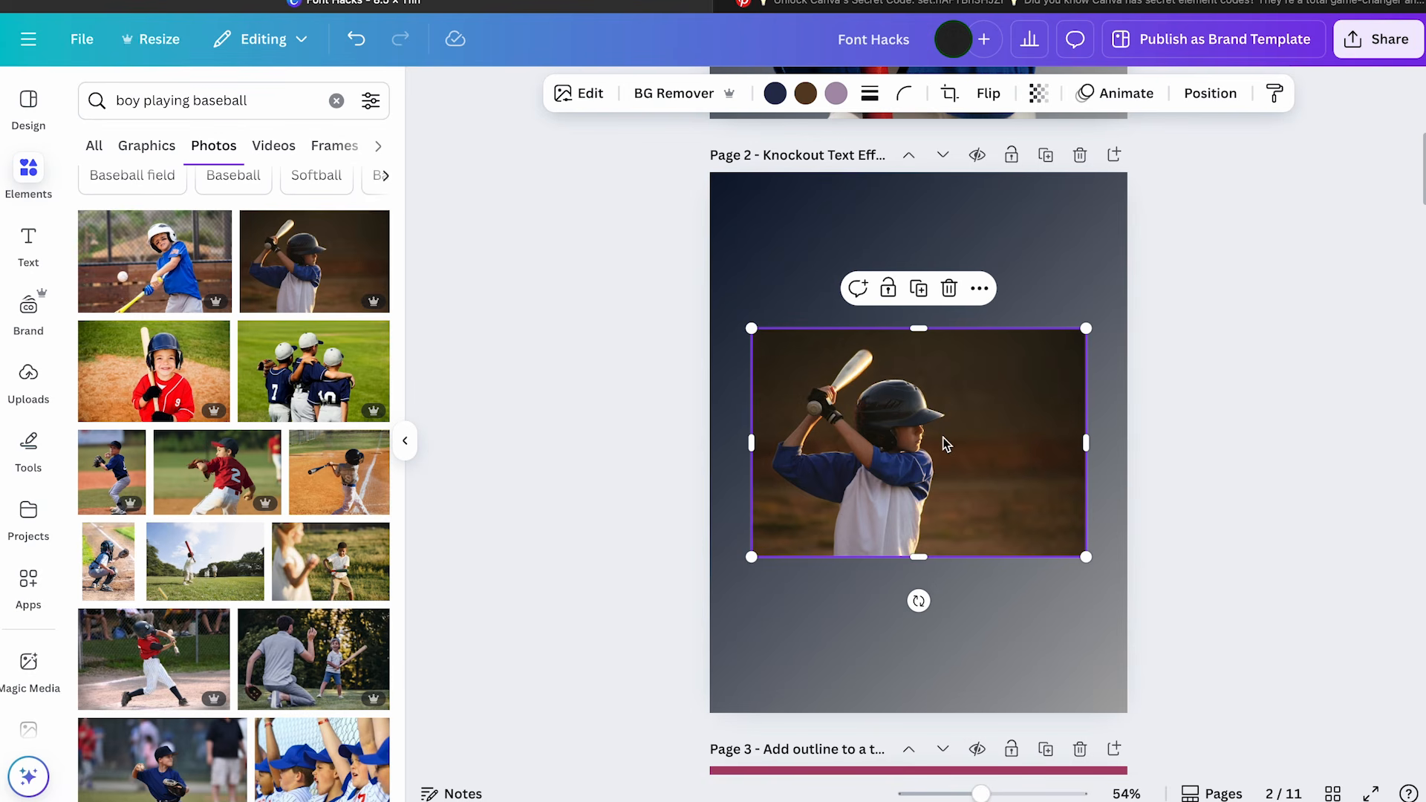
Remove the batter photo's background, crop its empty side, then enlarge the boy to fill page 2 down to the bottom edge
click(680, 95)
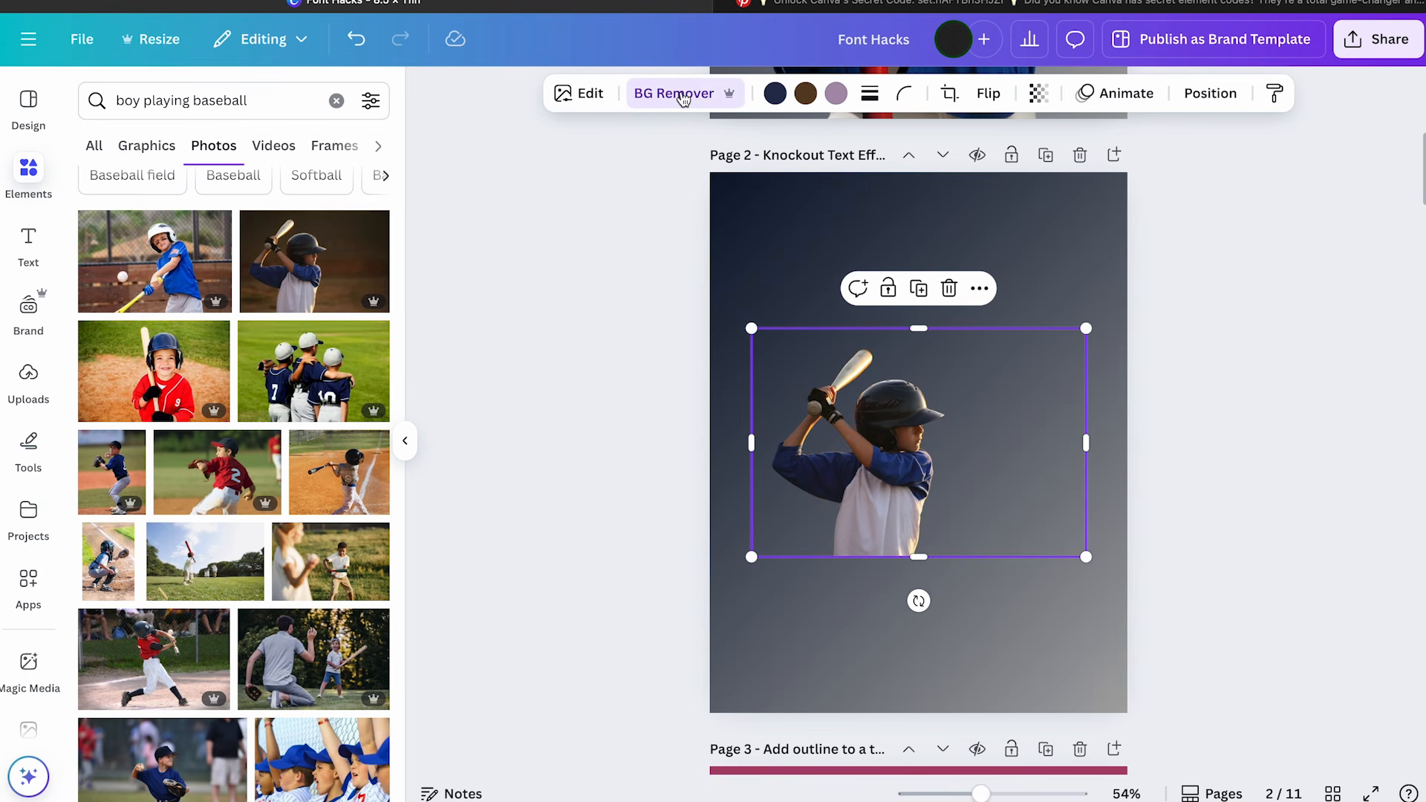
drag(1085, 444, 964, 446)
drag(965, 332, 1130, 159)
drag(1004, 374, 970, 529)
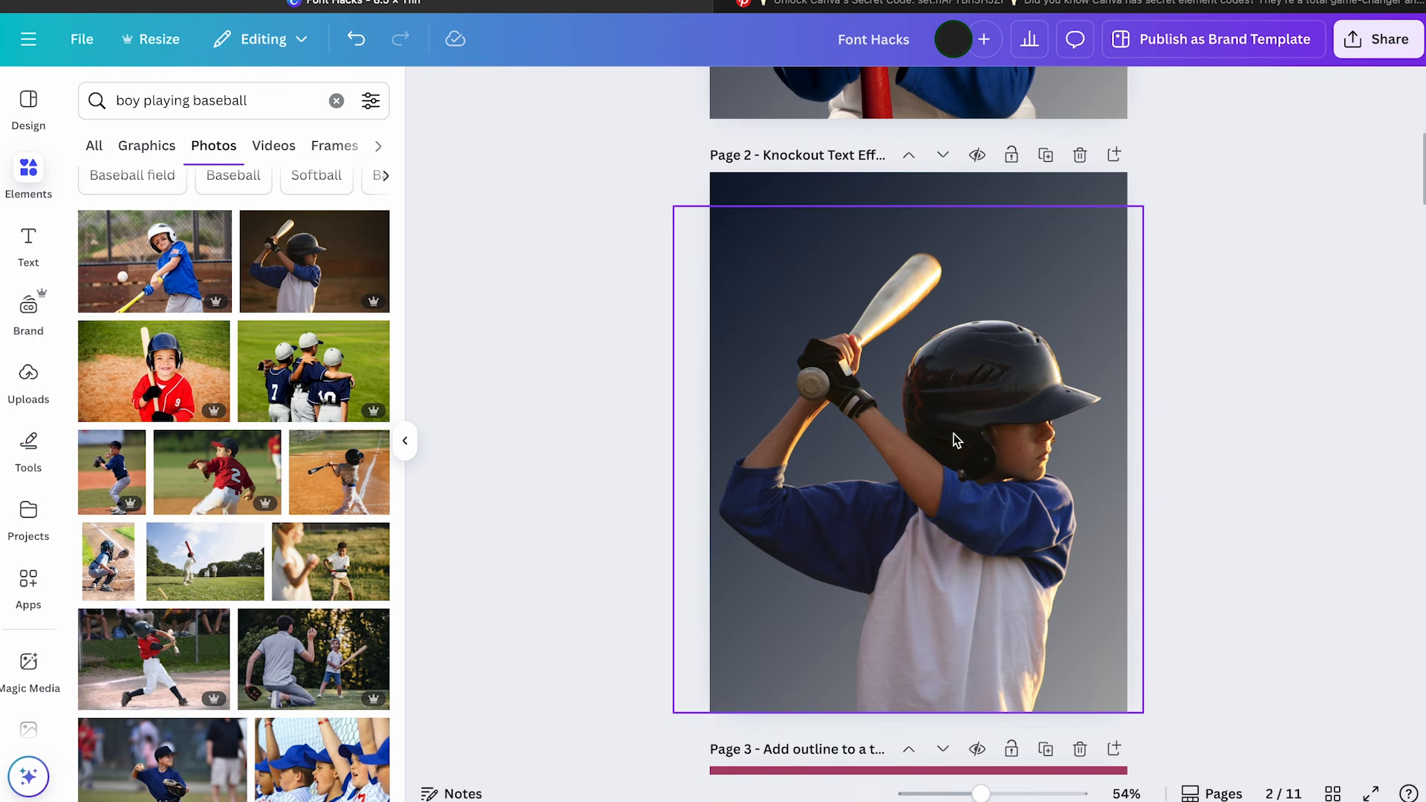
Add the text EAGLES over the batter and enlarge it to about size 273
key(t)
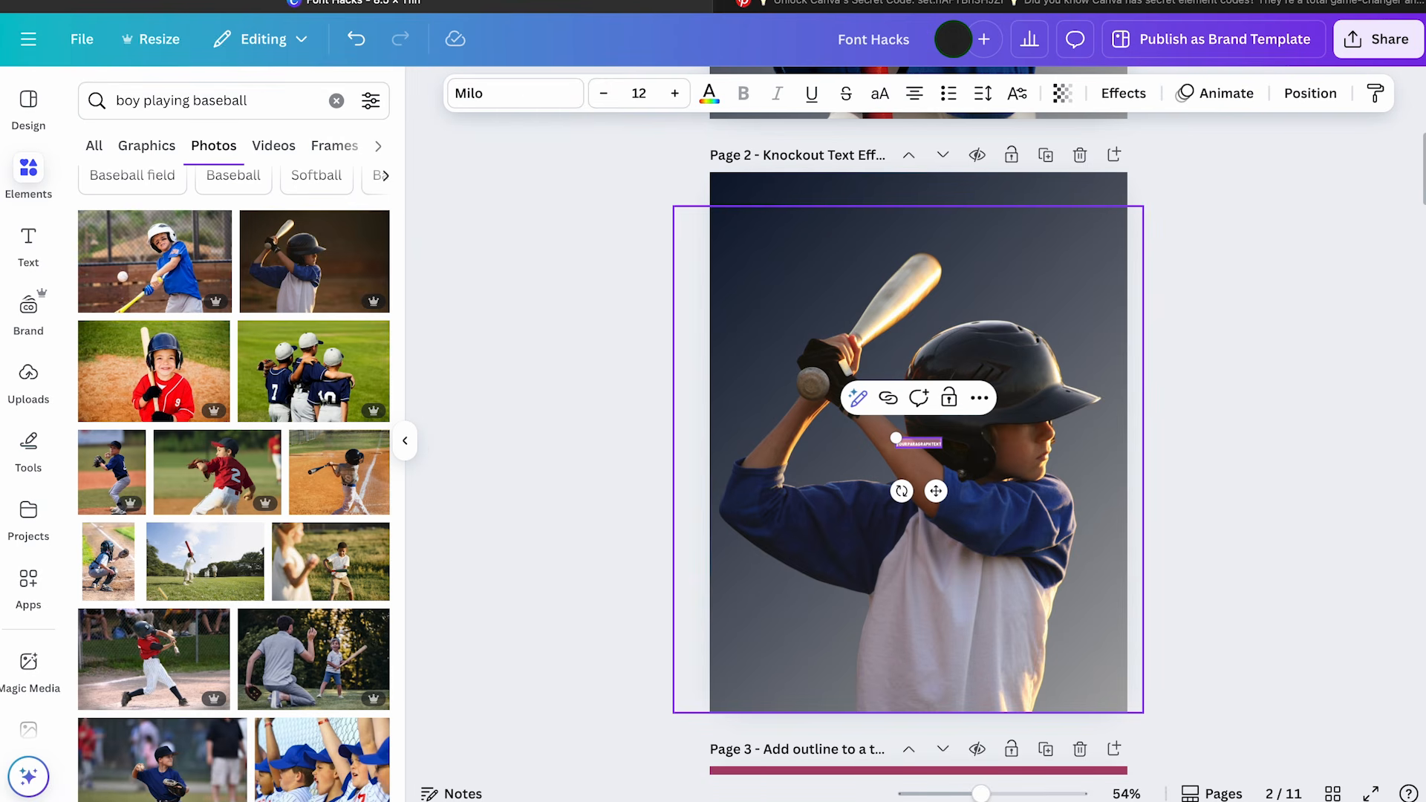
text(EAGLES)
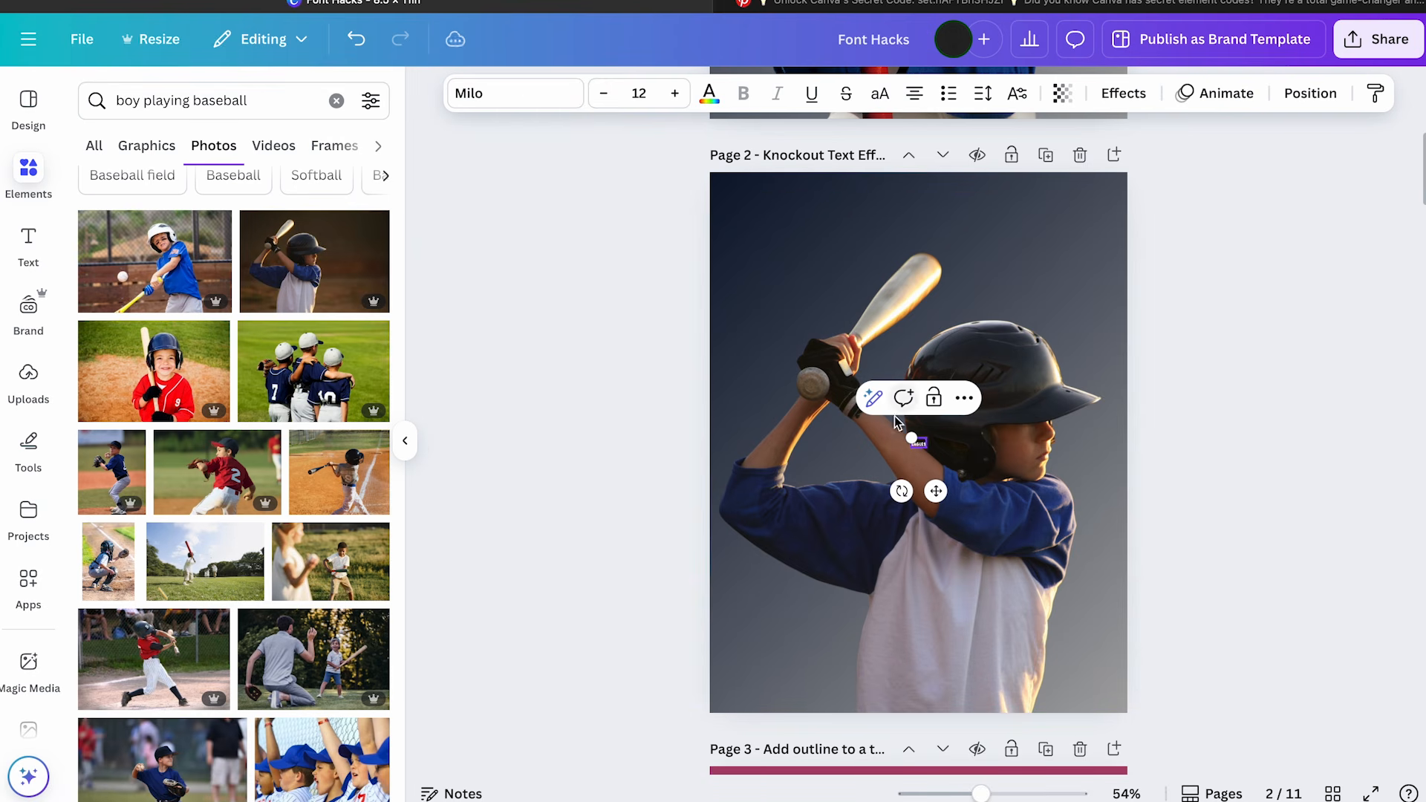
drag(911, 438, 665, 274)
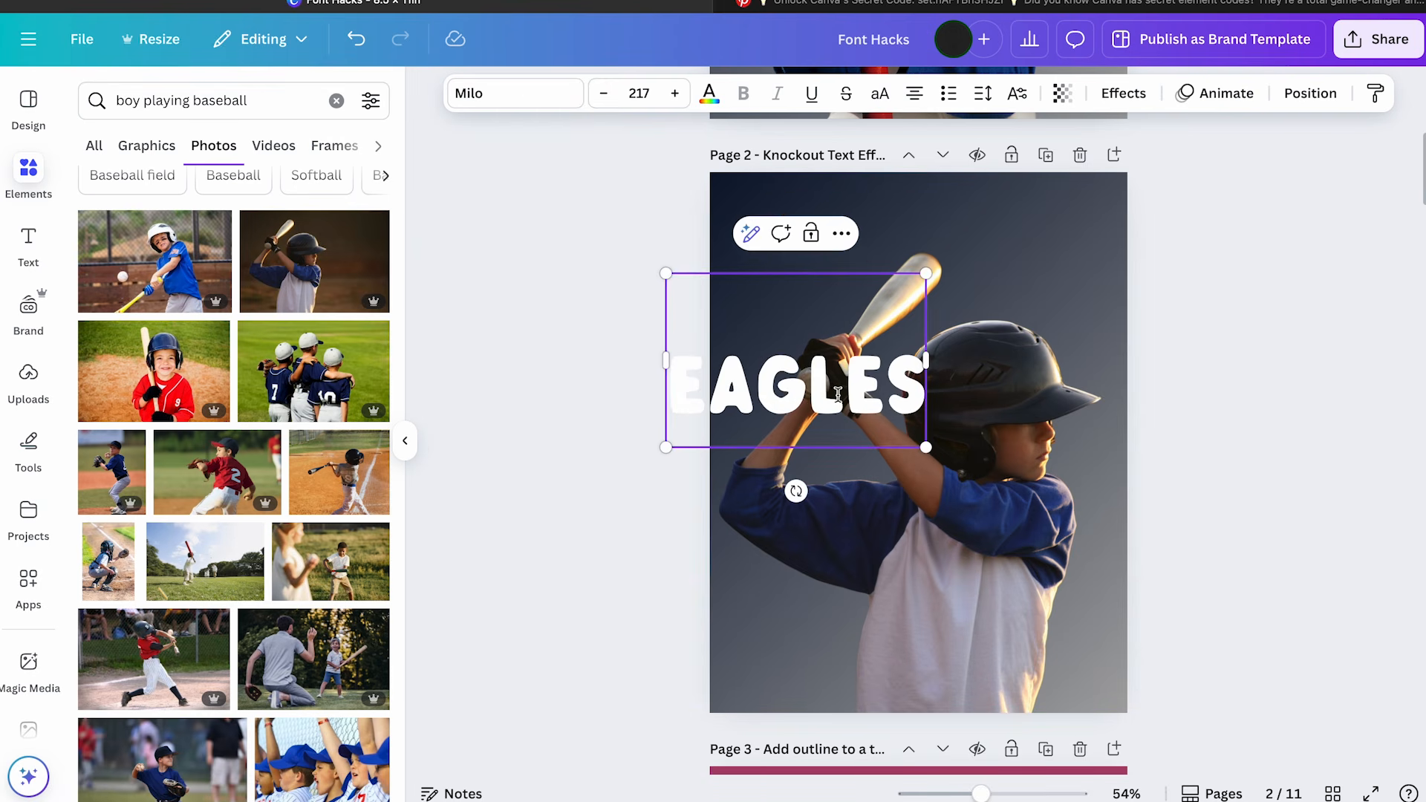
drag(925, 447, 992, 491)
drag(907, 404, 962, 405)
Search the fonts for "varsity" and try the Varsity font on the EAGLES text
double_click(962, 405)
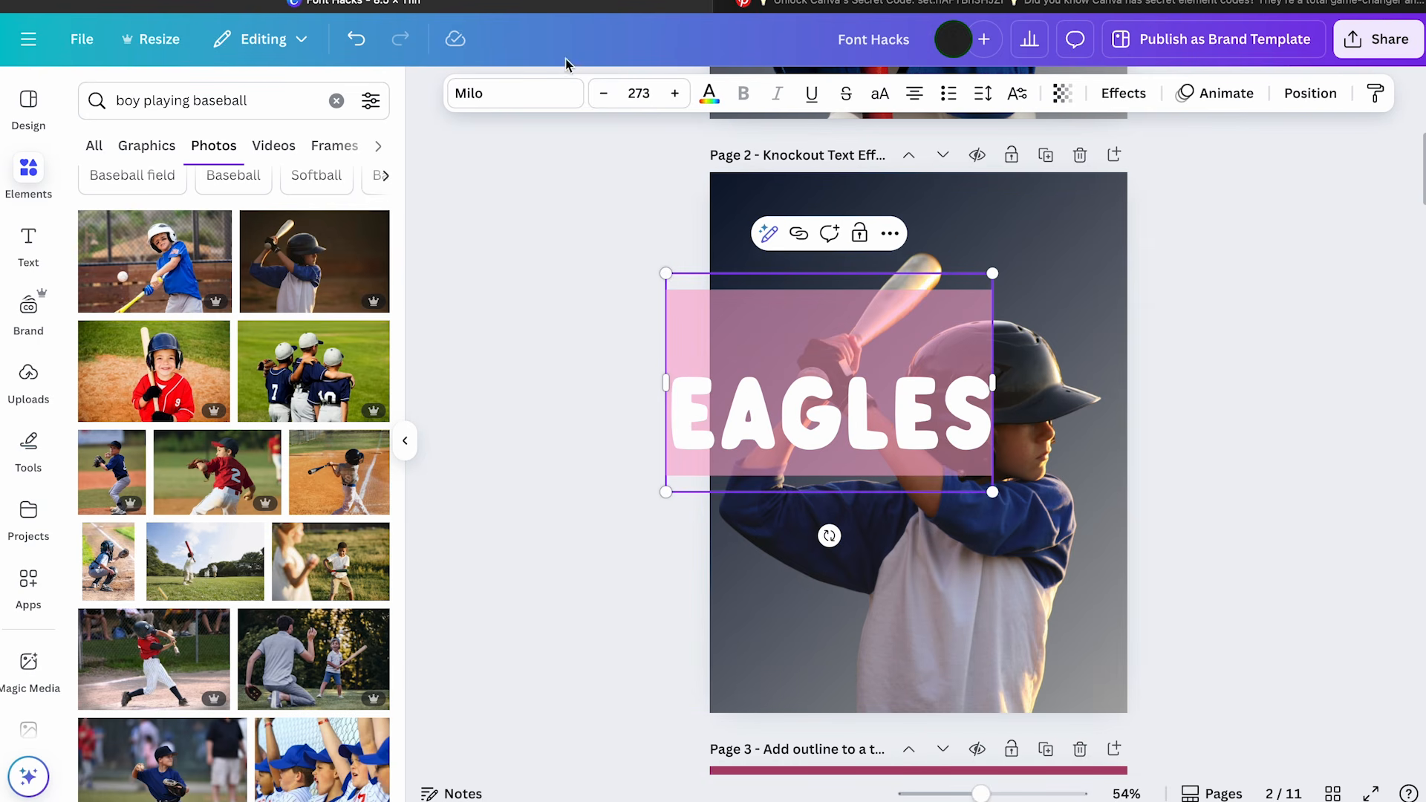
click(541, 97)
click(270, 185)
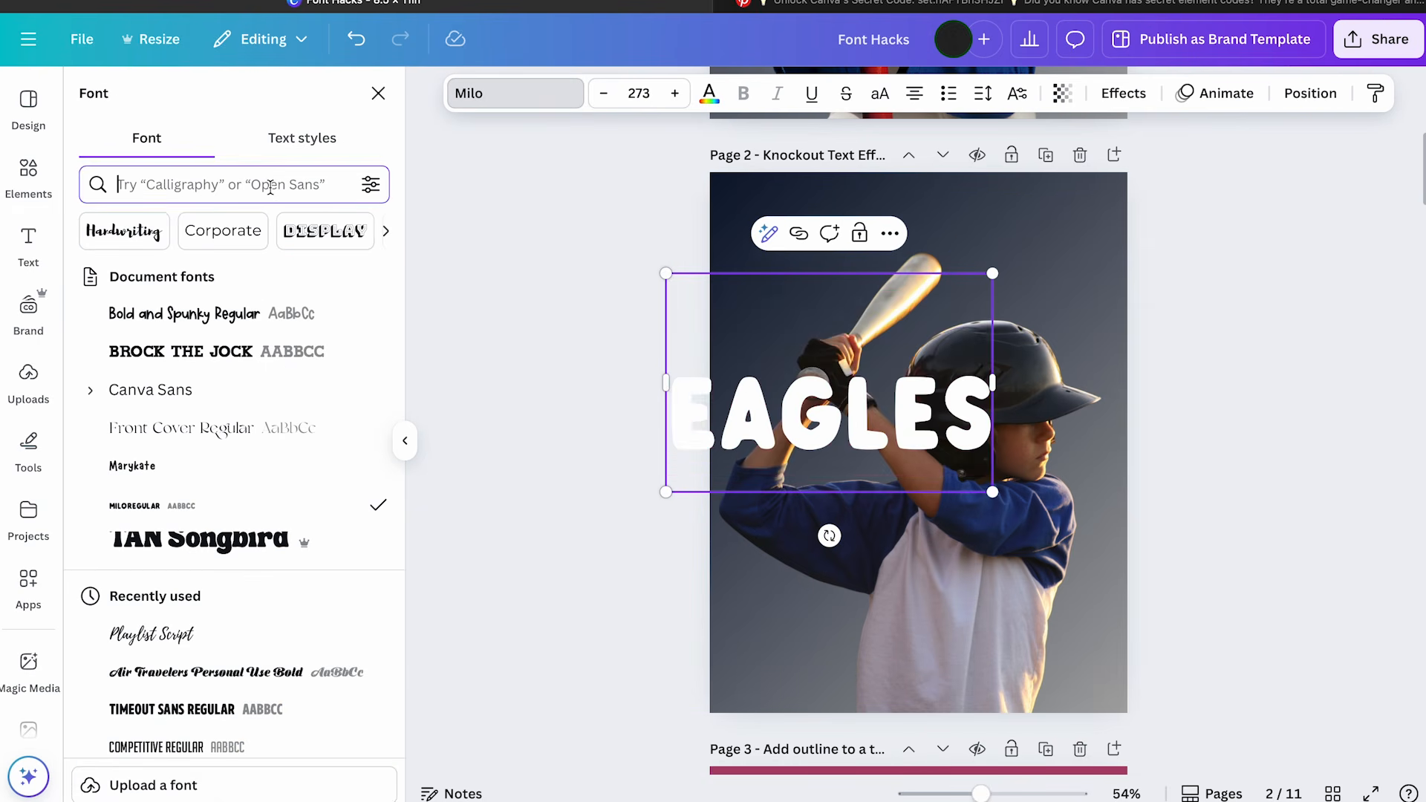
text(varsity)
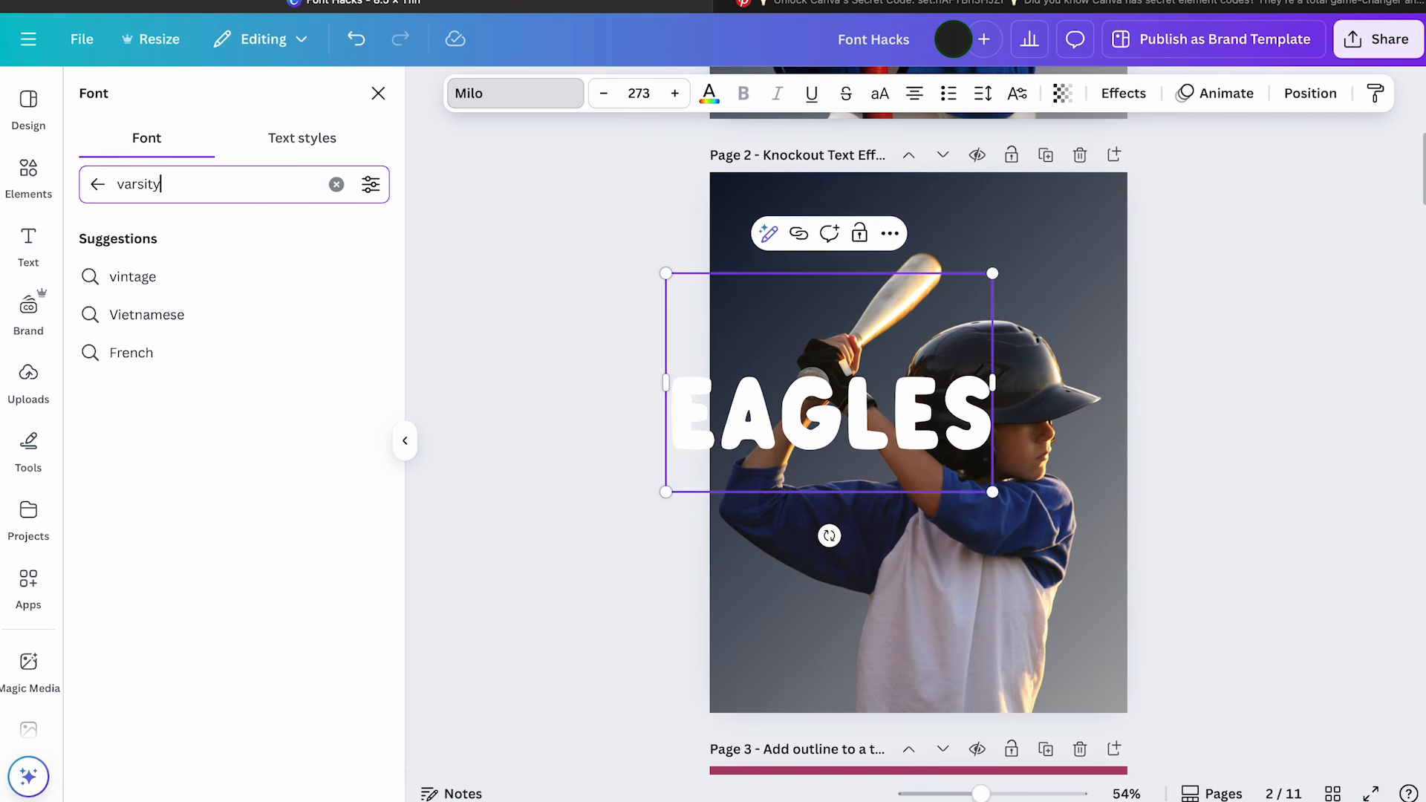
click(189, 443)
drag(662, 542, 581, 541)
Search the fonts for "universi" and apply the University font to the EAGLES text
click(164, 183)
key(ctrl+a)
text(universi)
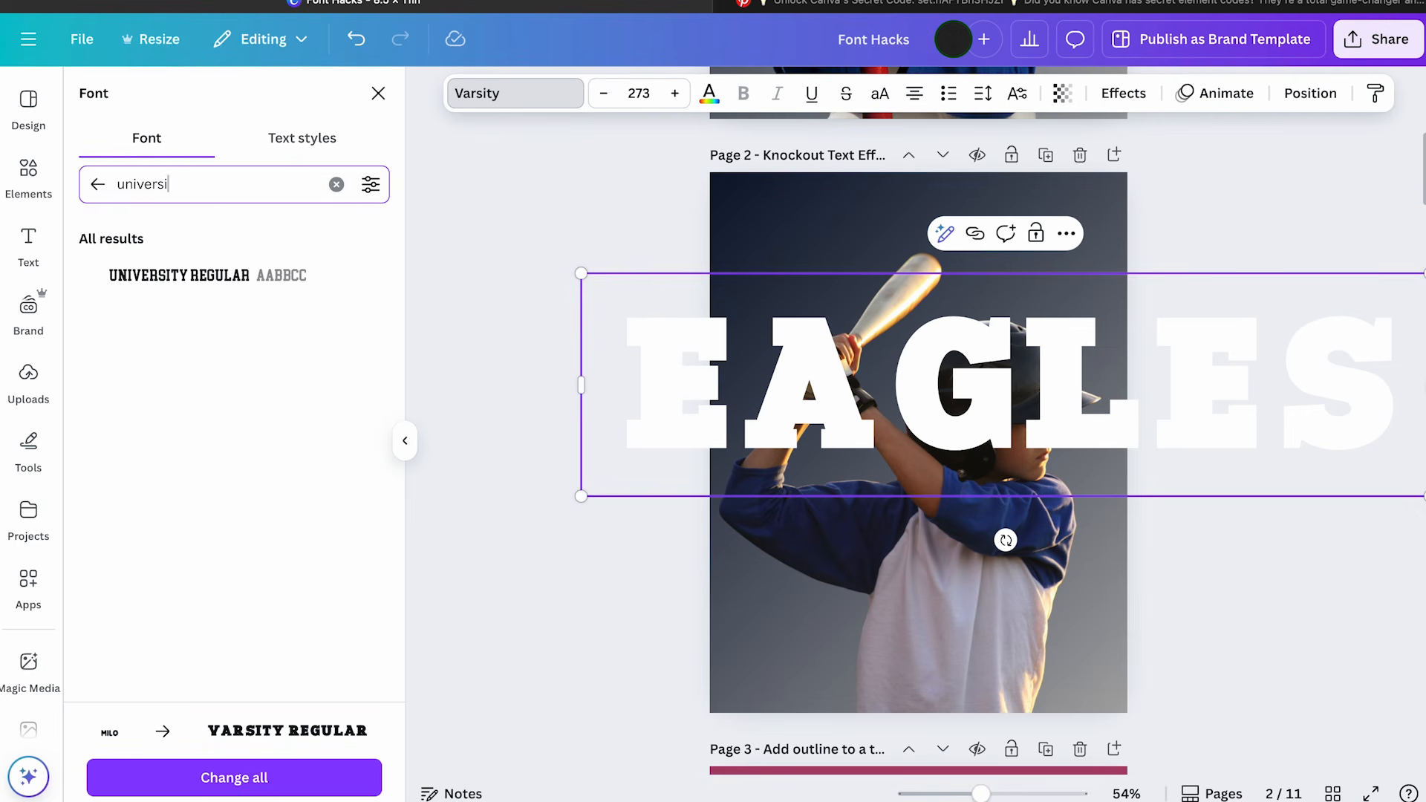
click(146, 281)
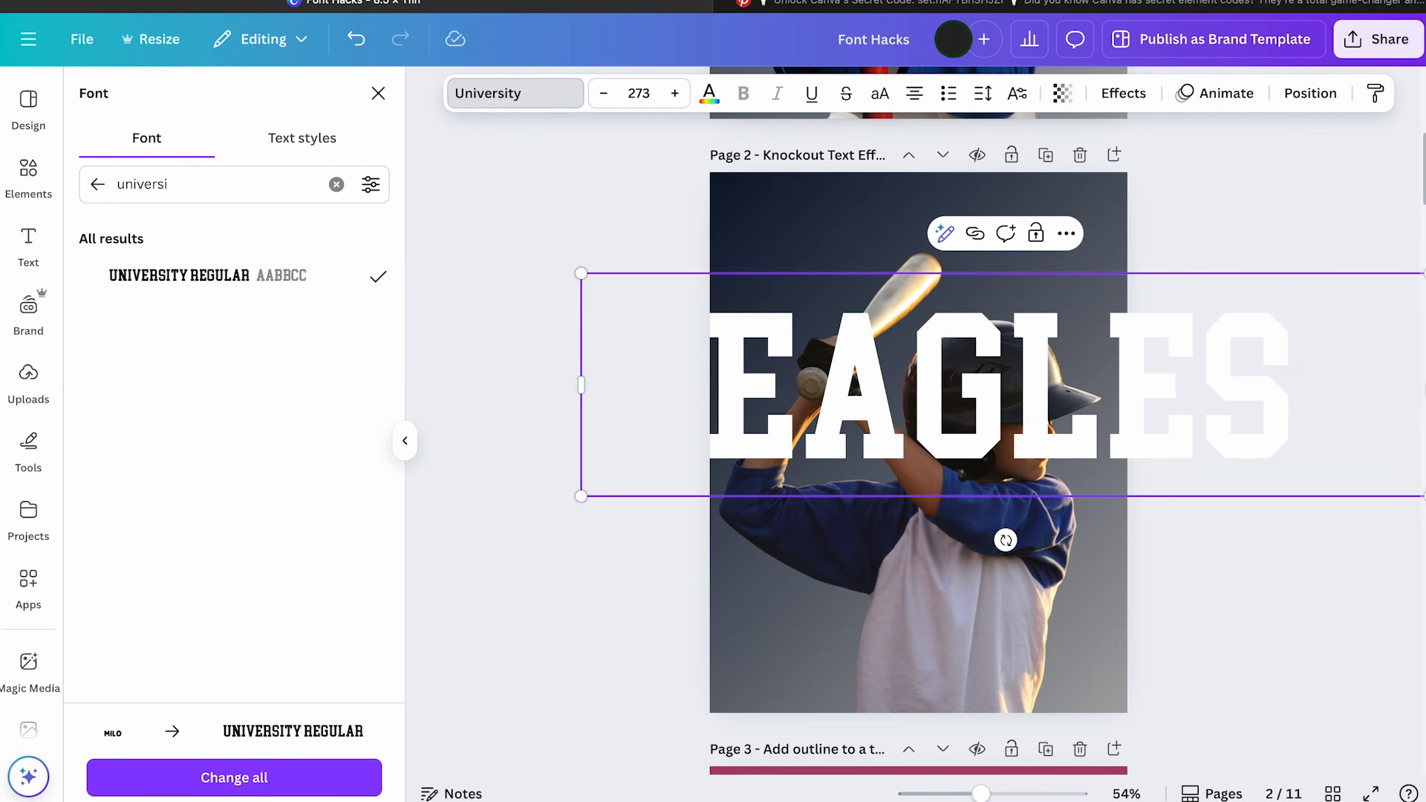
Narrow the EAGLES text box to fit the word and shrink the text to about size 154
scroll(1402, 319, down, 1)
drag(1402, 319, 1204, 330)
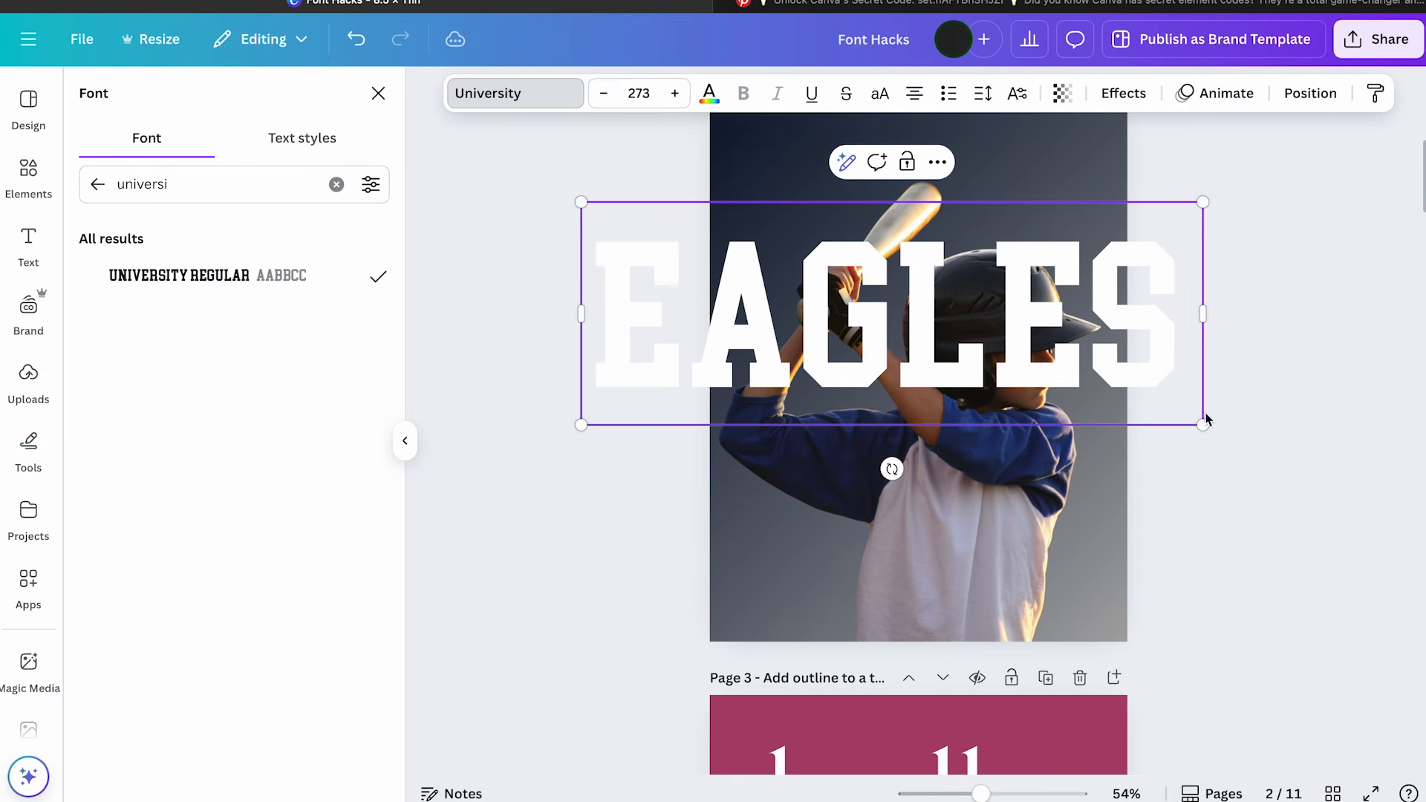
drag(1203, 429, 1074, 379)
drag(572, 379, 722, 329)
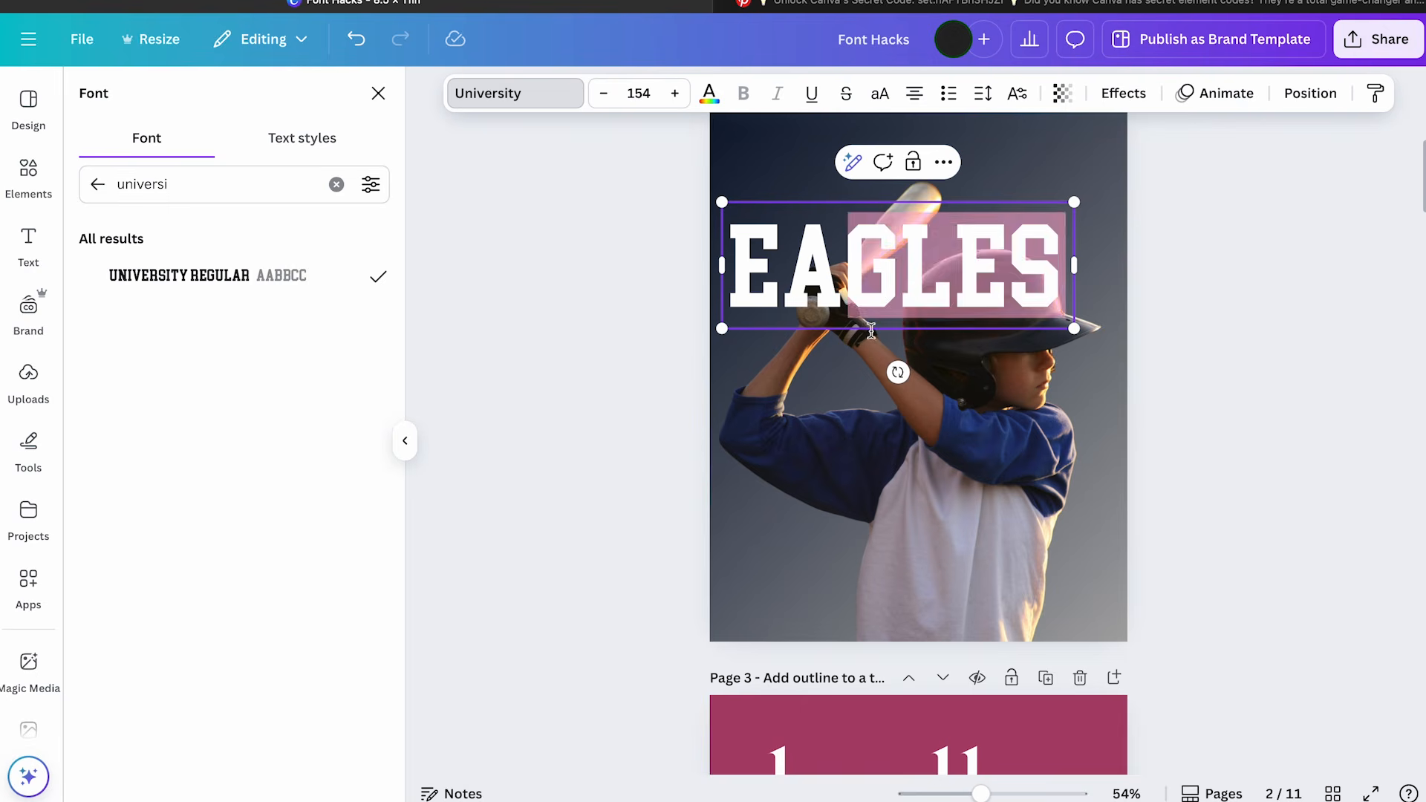
key(Escape)
Move the EAGLES text to the lower part of page 2, enlarge it to about size 180 and deselect it
drag(902, 268, 907, 567)
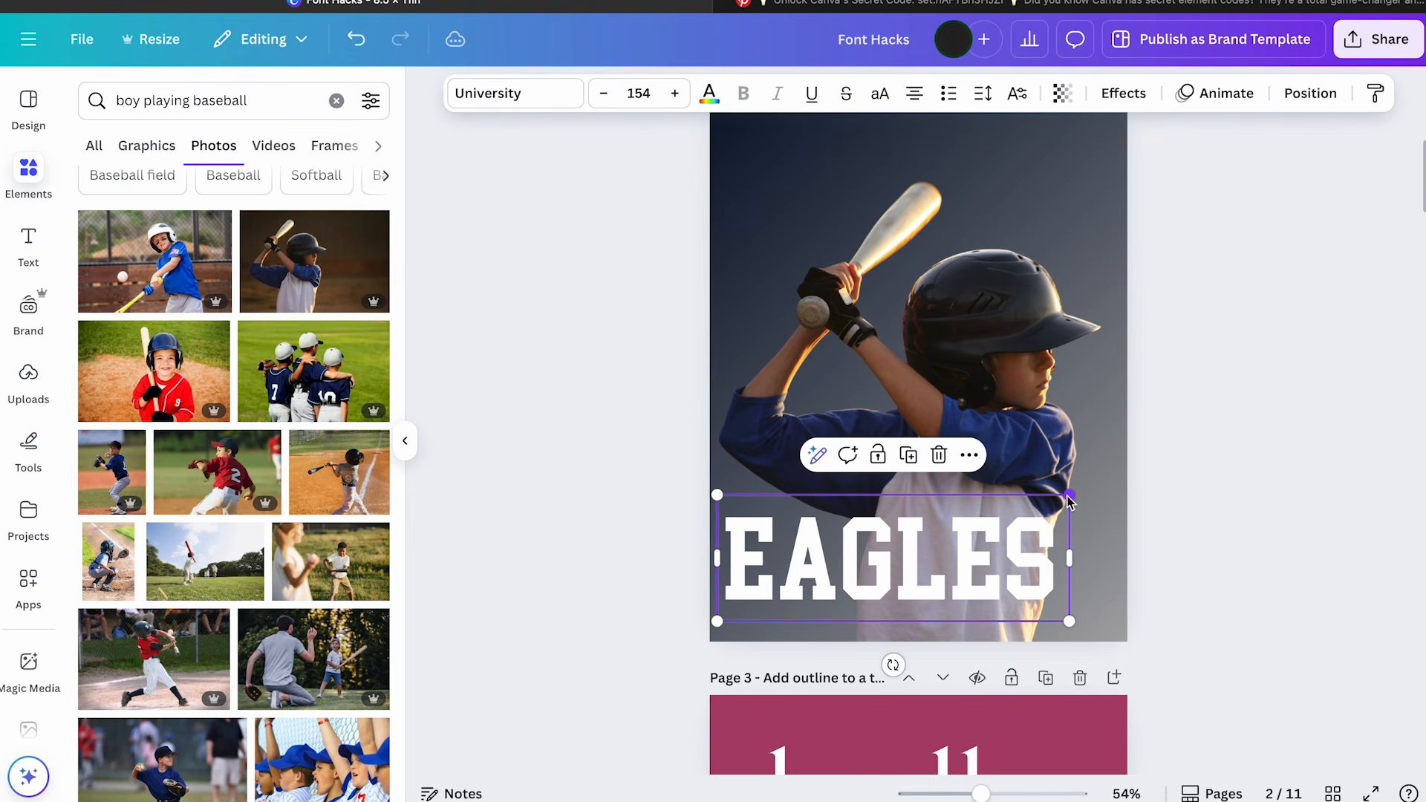
drag(1070, 496, 1144, 496)
click(1189, 451)
scroll(1189, 451, up, 1)
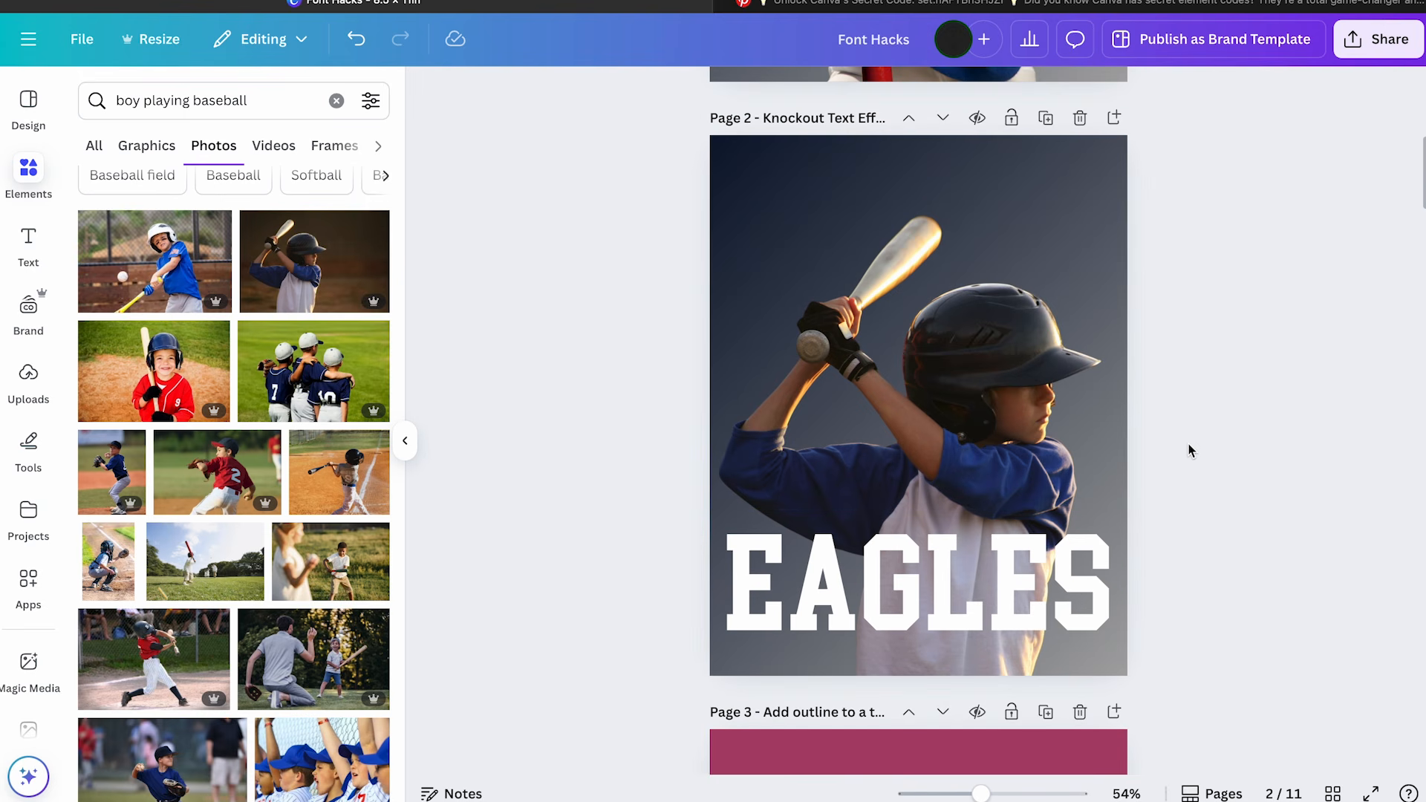
Compare with the PATRIOTS example on page 1, then duplicate the EAGLES text on page 2 and place the copy above the original
scroll(1189, 450, up, 10)
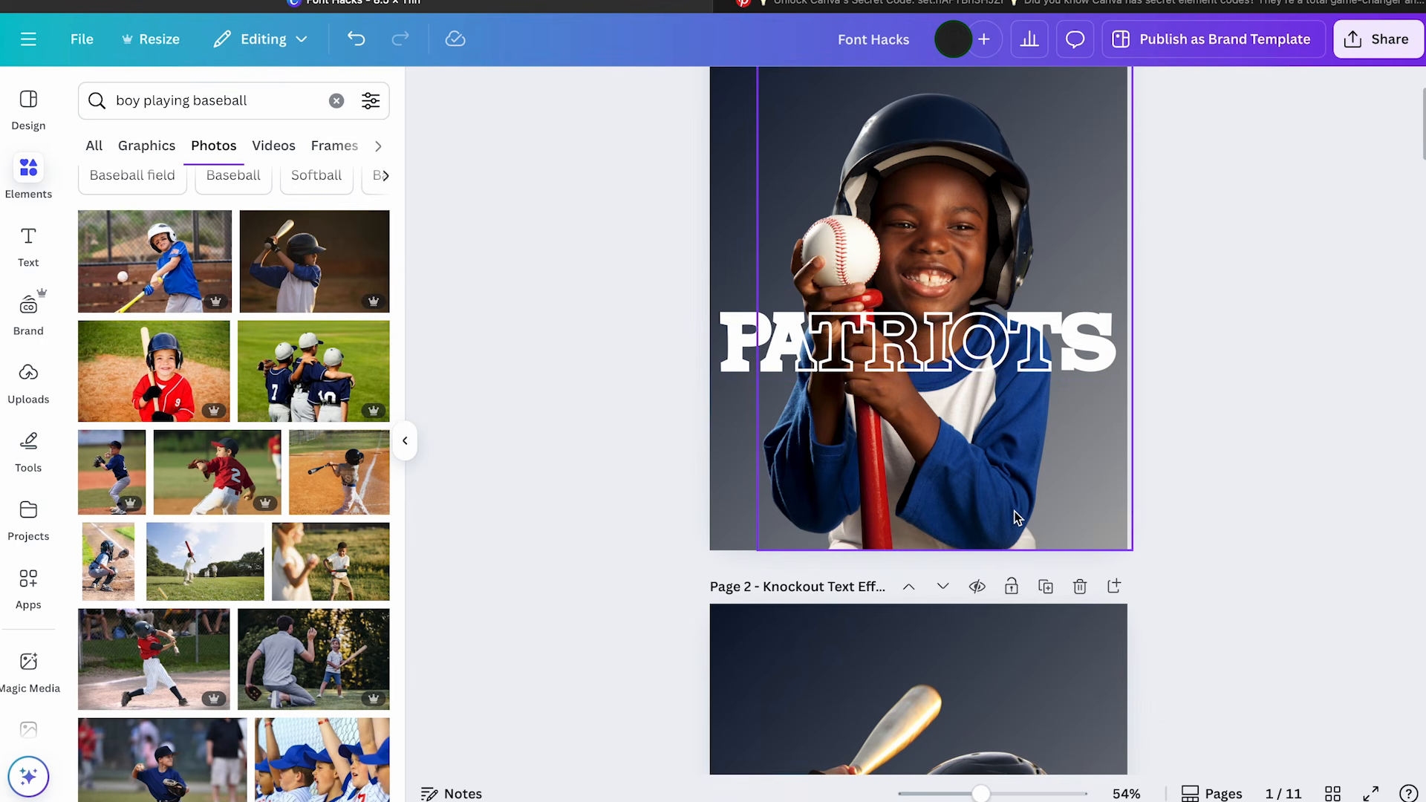
scroll(1012, 519, down, 9)
click(984, 605)
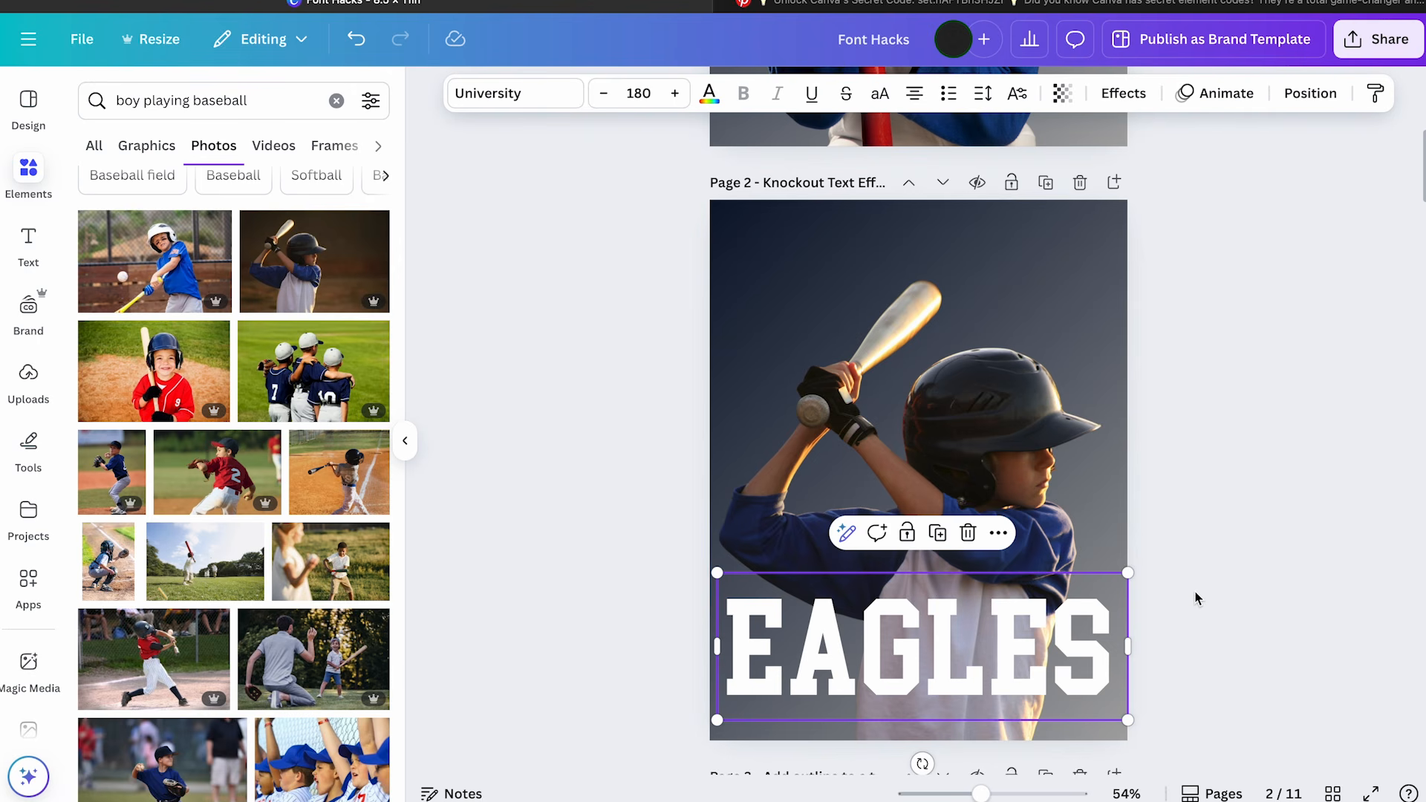
click(937, 532)
drag(937, 616, 936, 552)
Send the lower EAGLES text backward so it sits behind the boy
click(917, 646)
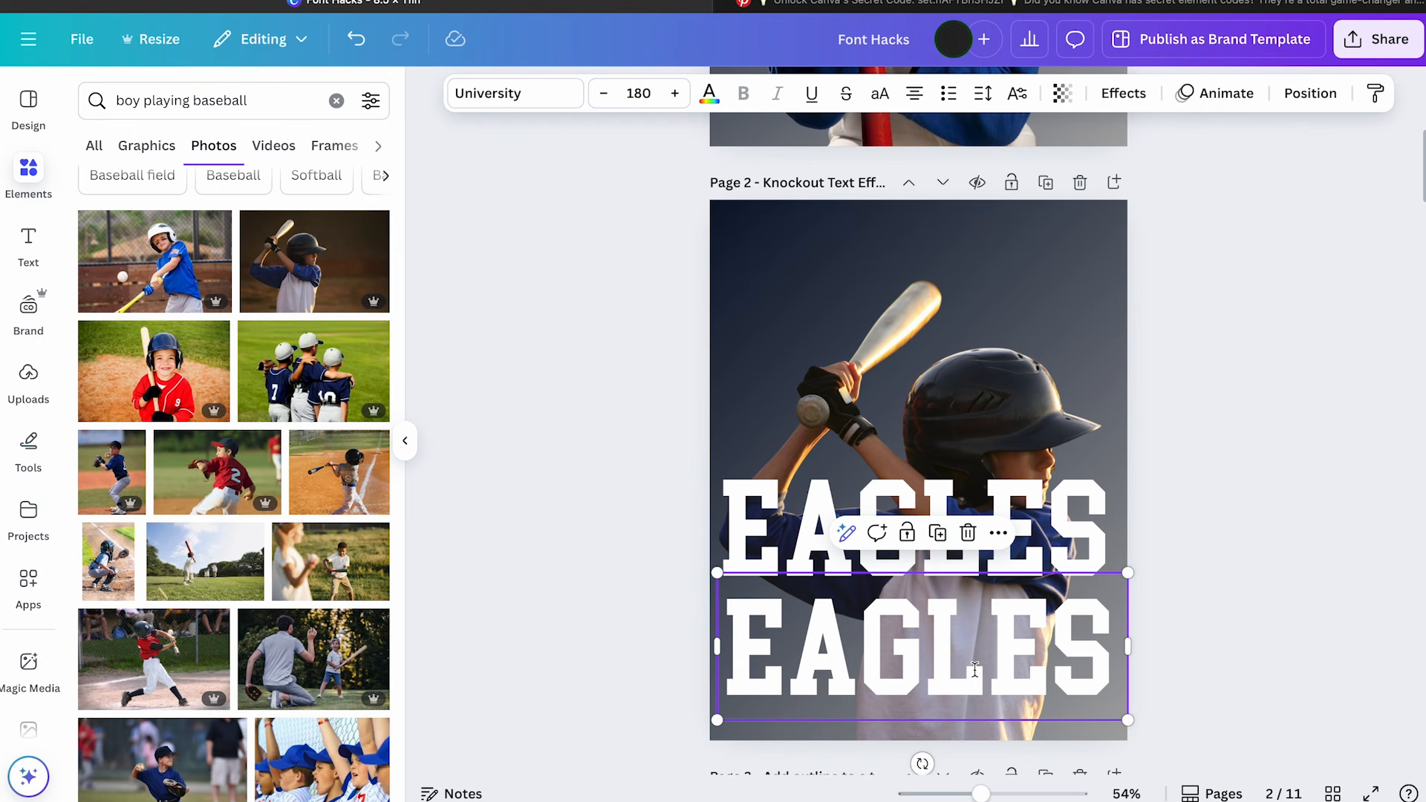
click(975, 670)
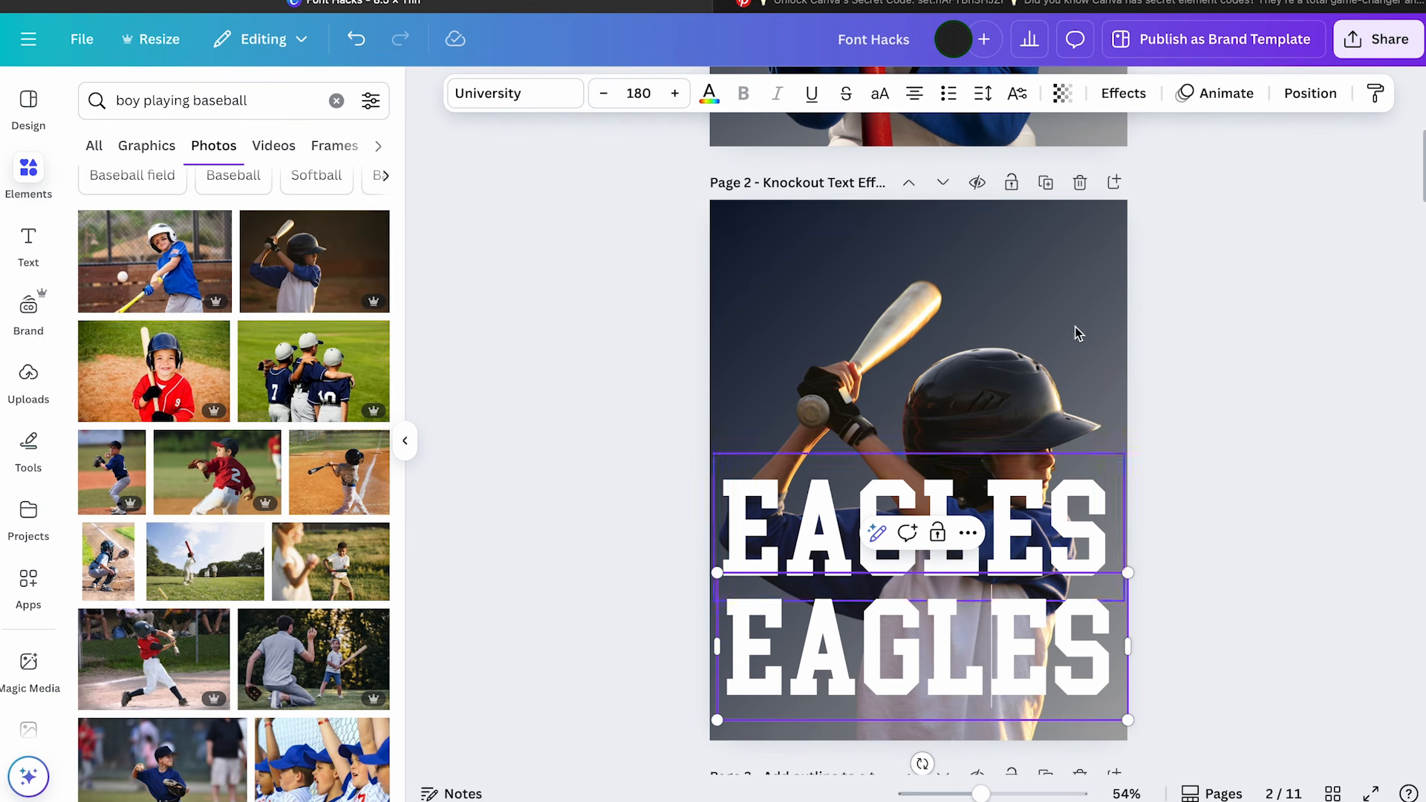
key(Escape)
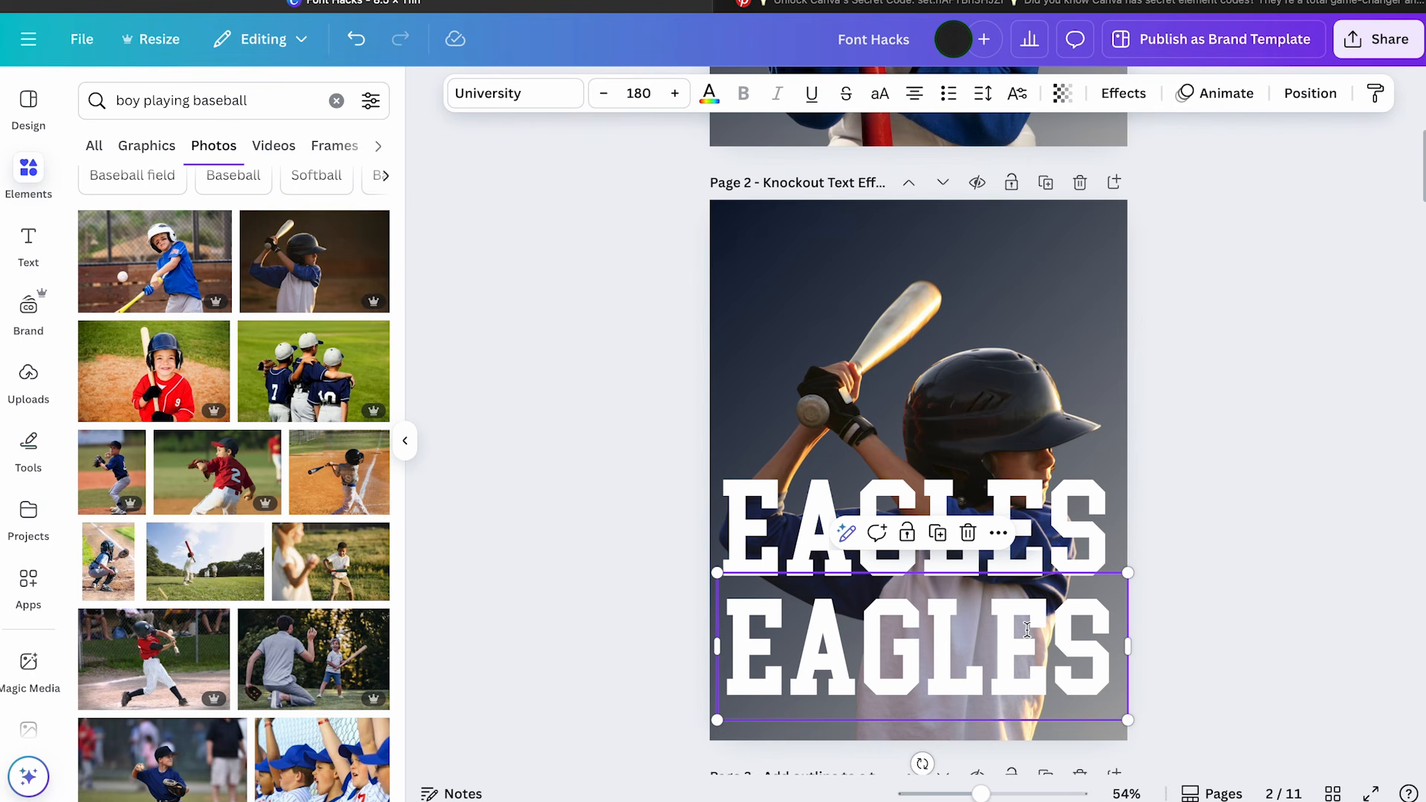
key(super+bracketleft)
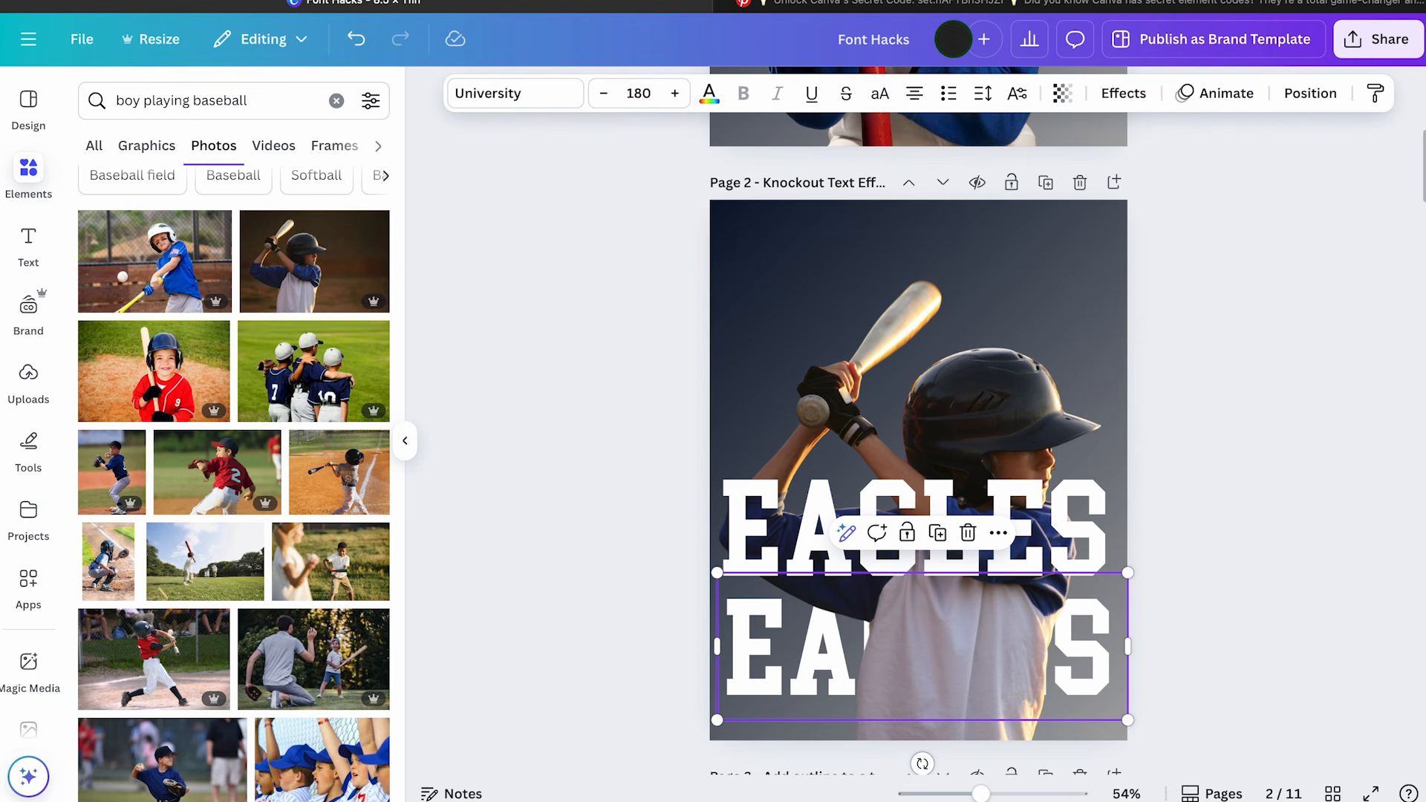
Check the layer arrangement options, then move the front EAGLES copy directly over the one behind the boy
click(1310, 93)
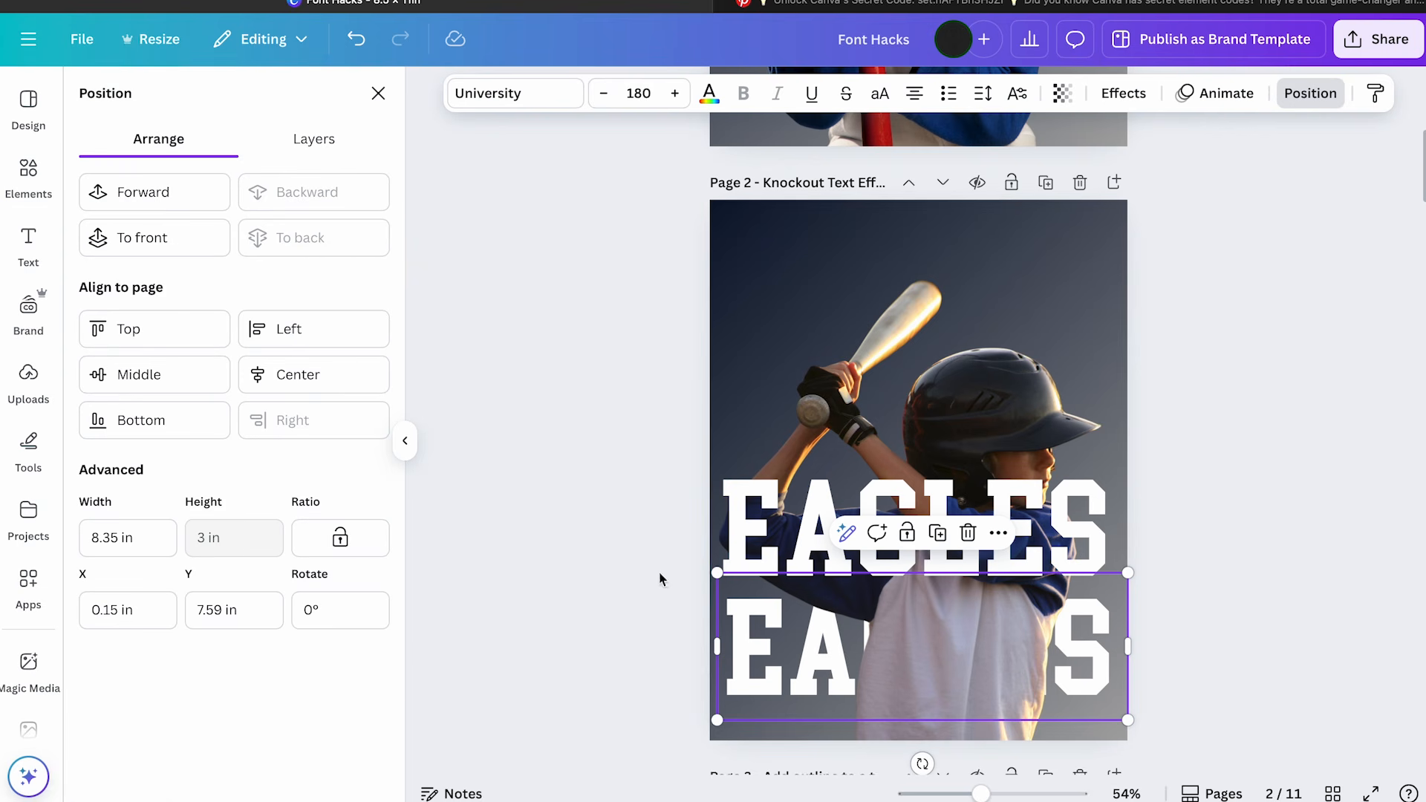
click(735, 543)
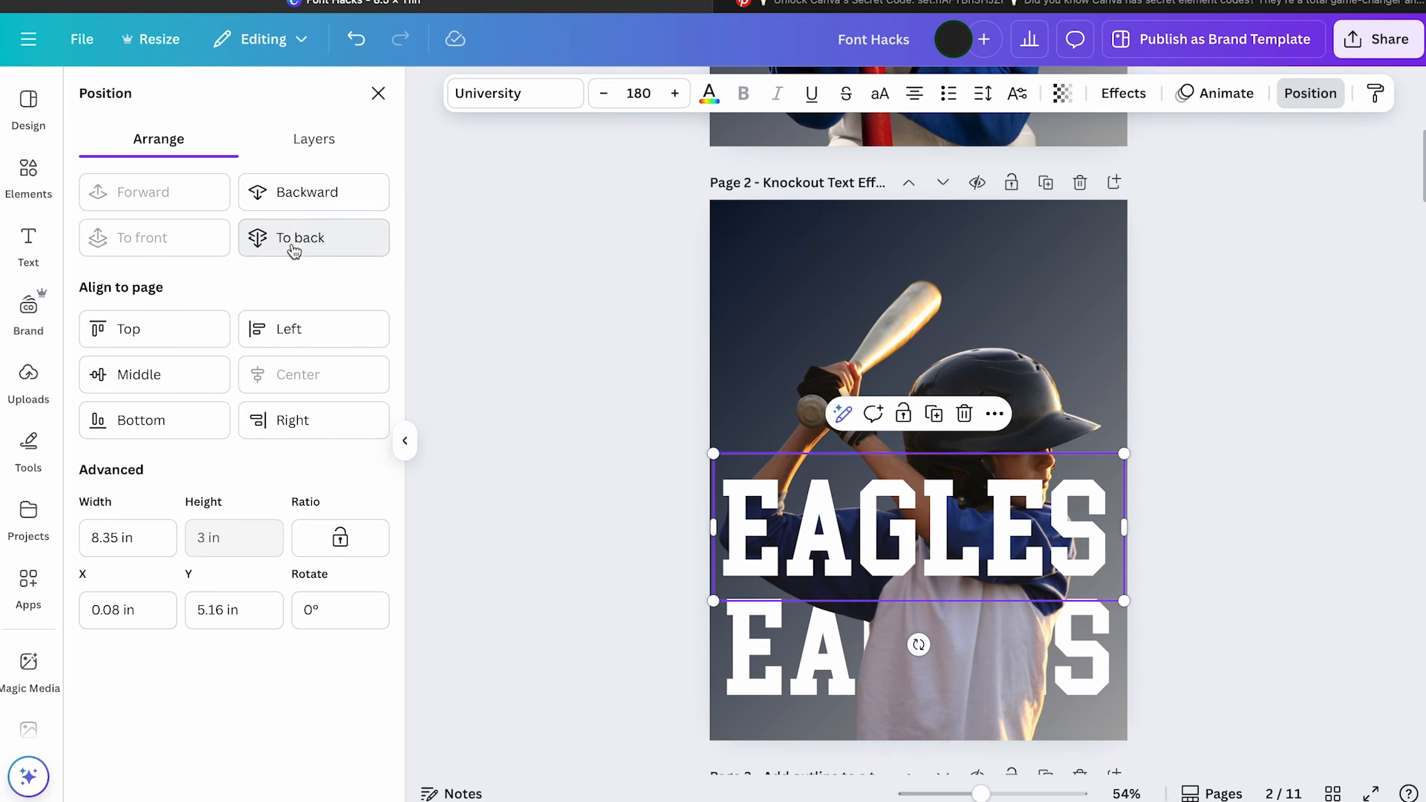
click(538, 360)
click(744, 478)
drag(800, 500, 805, 616)
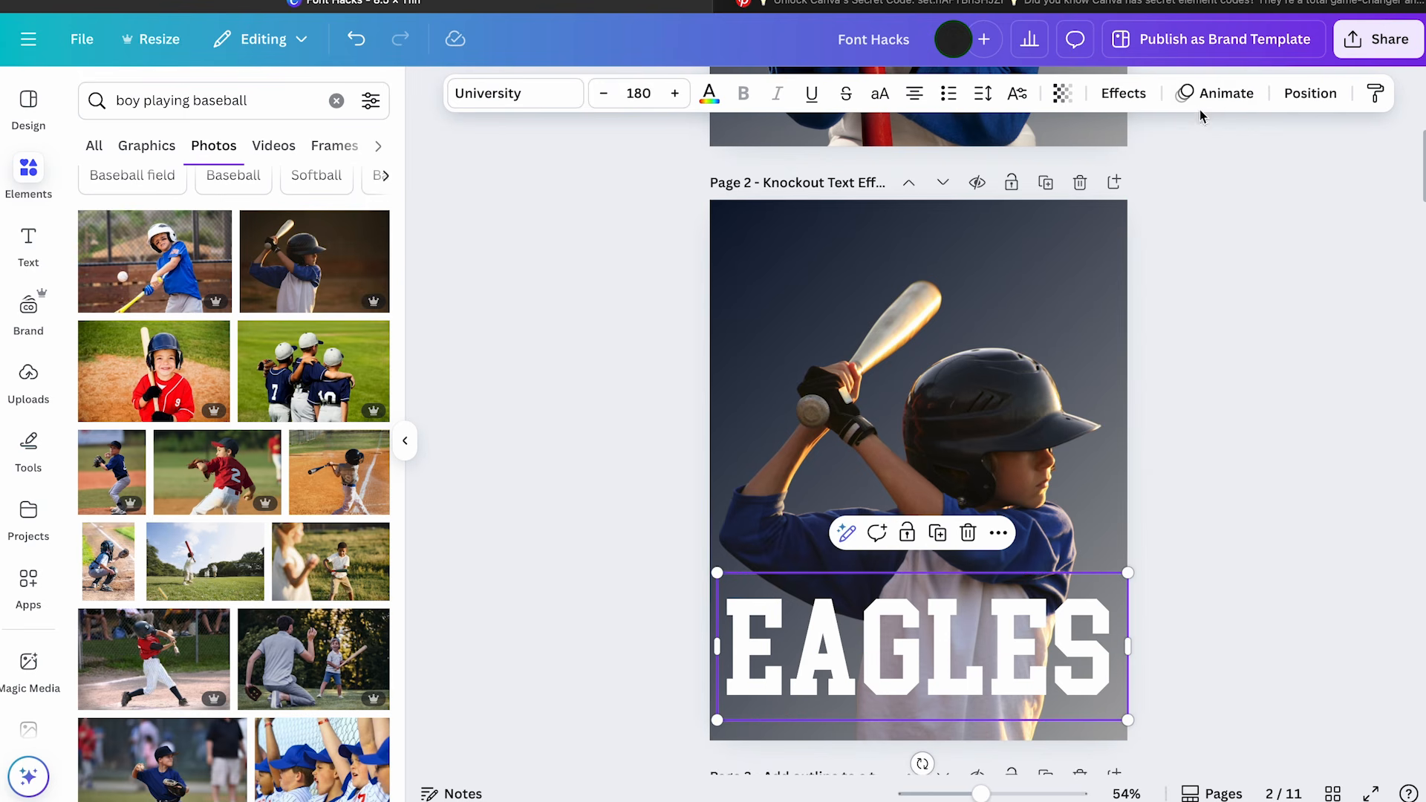
Apply the Hollow effect to the front EAGLES text and look over the effect and text color options
click(1125, 94)
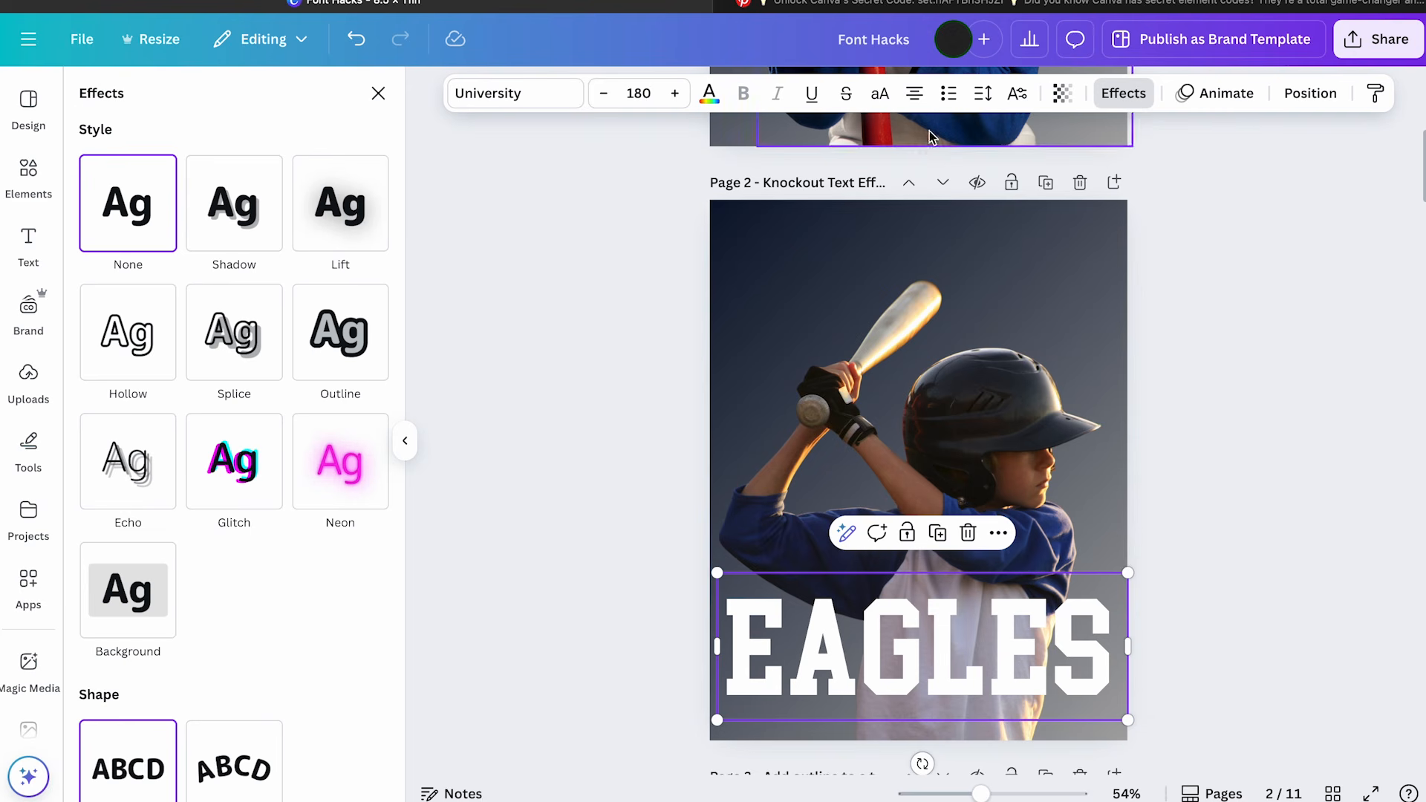
click(119, 367)
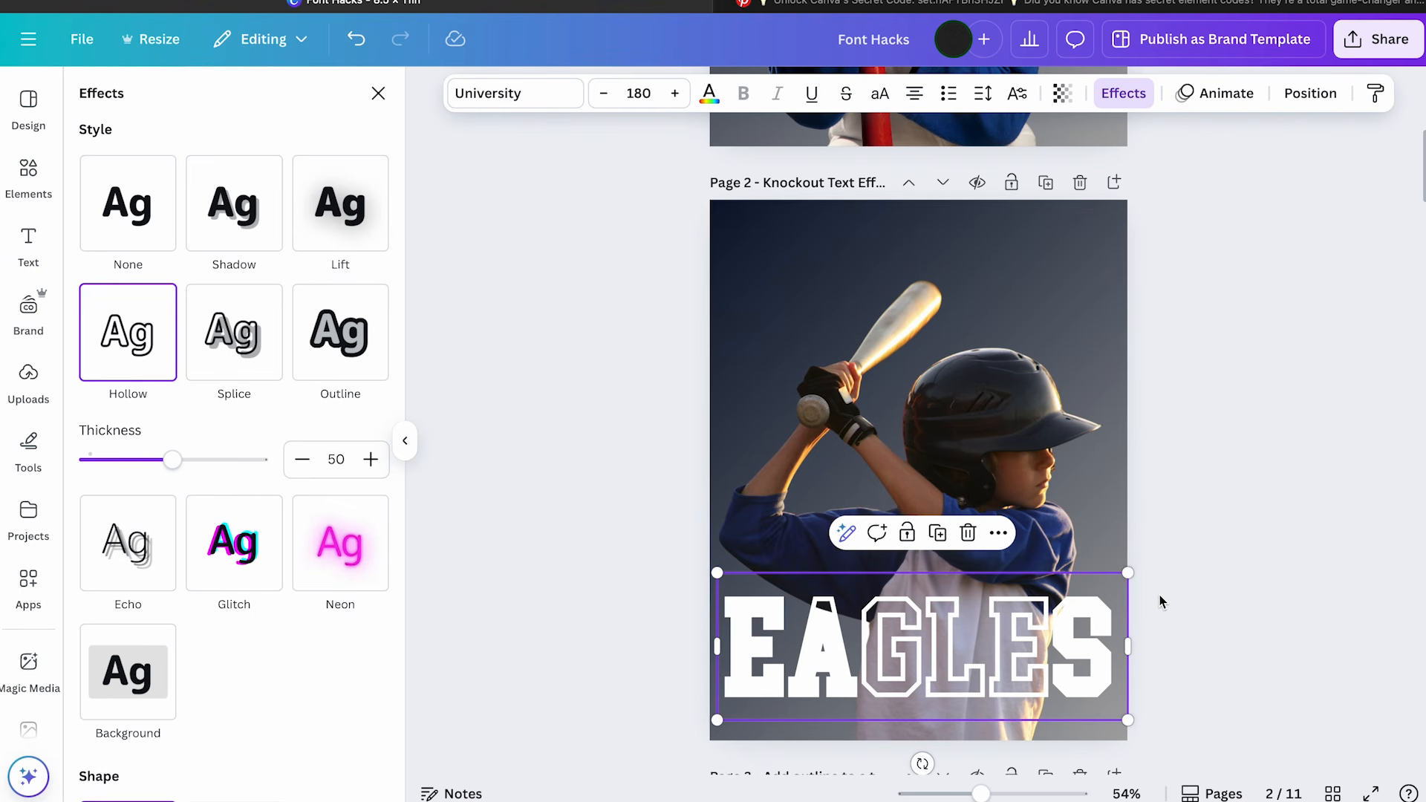
click(709, 93)
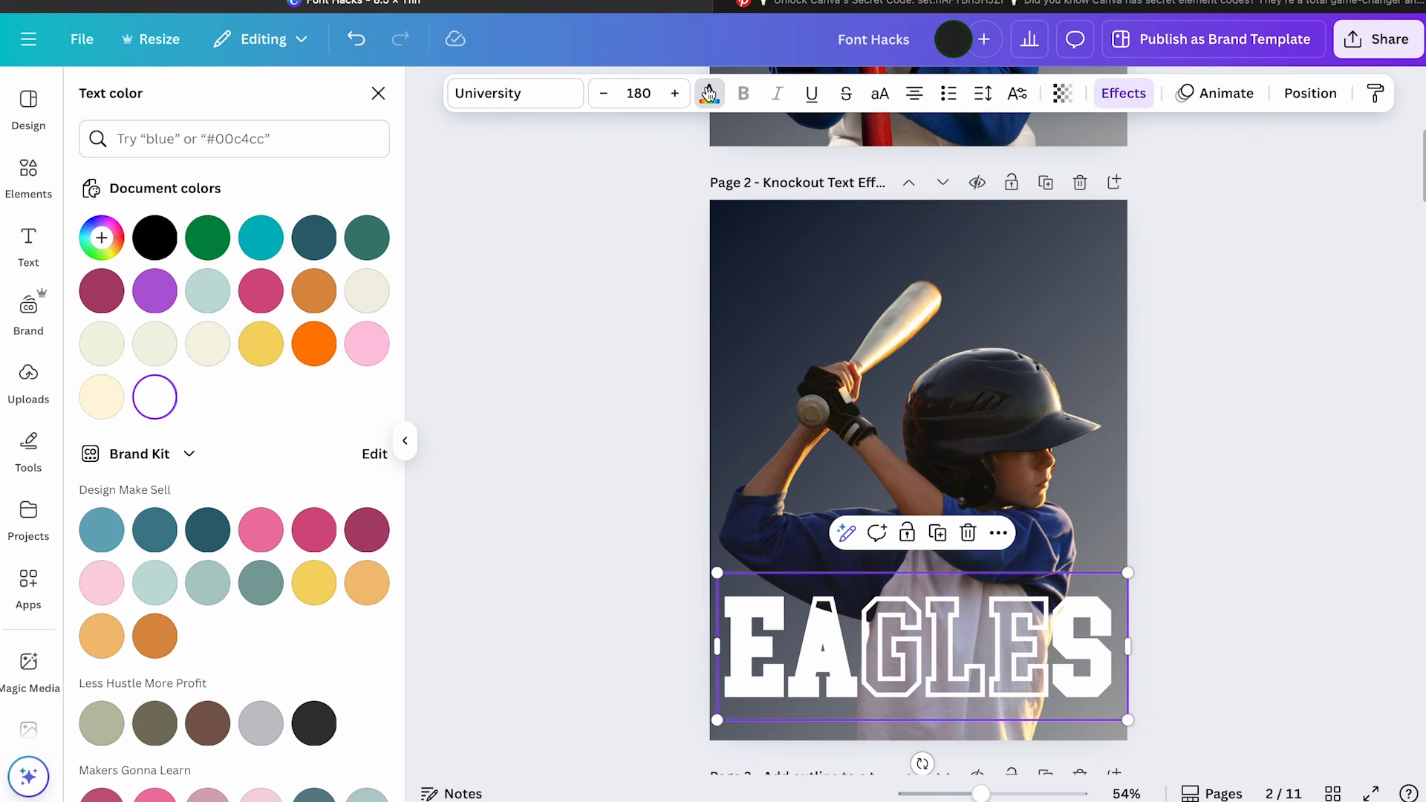
click(1124, 92)
scroll(290, 640, down, 2)
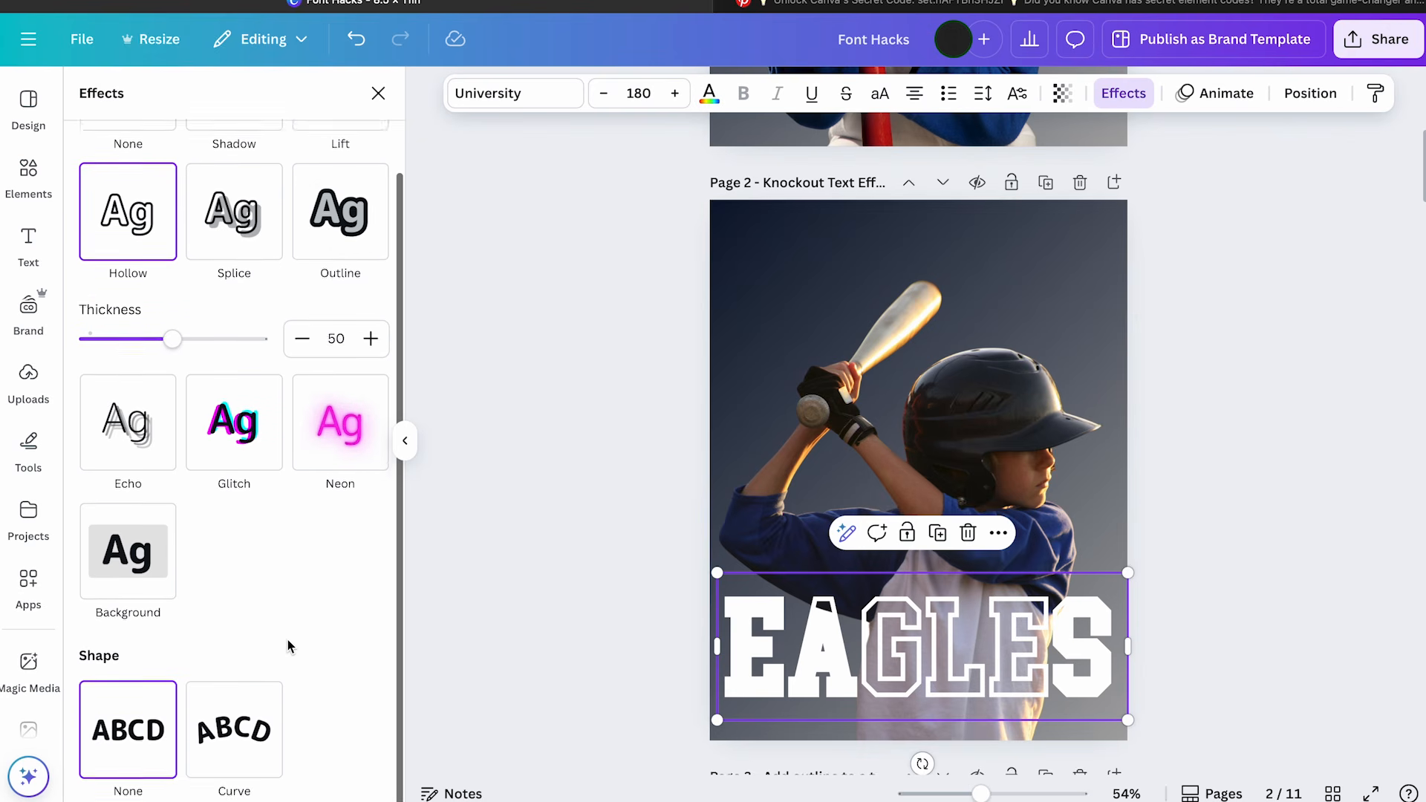
scroll(287, 644, down, 1)
scroll(289, 646, up, 2)
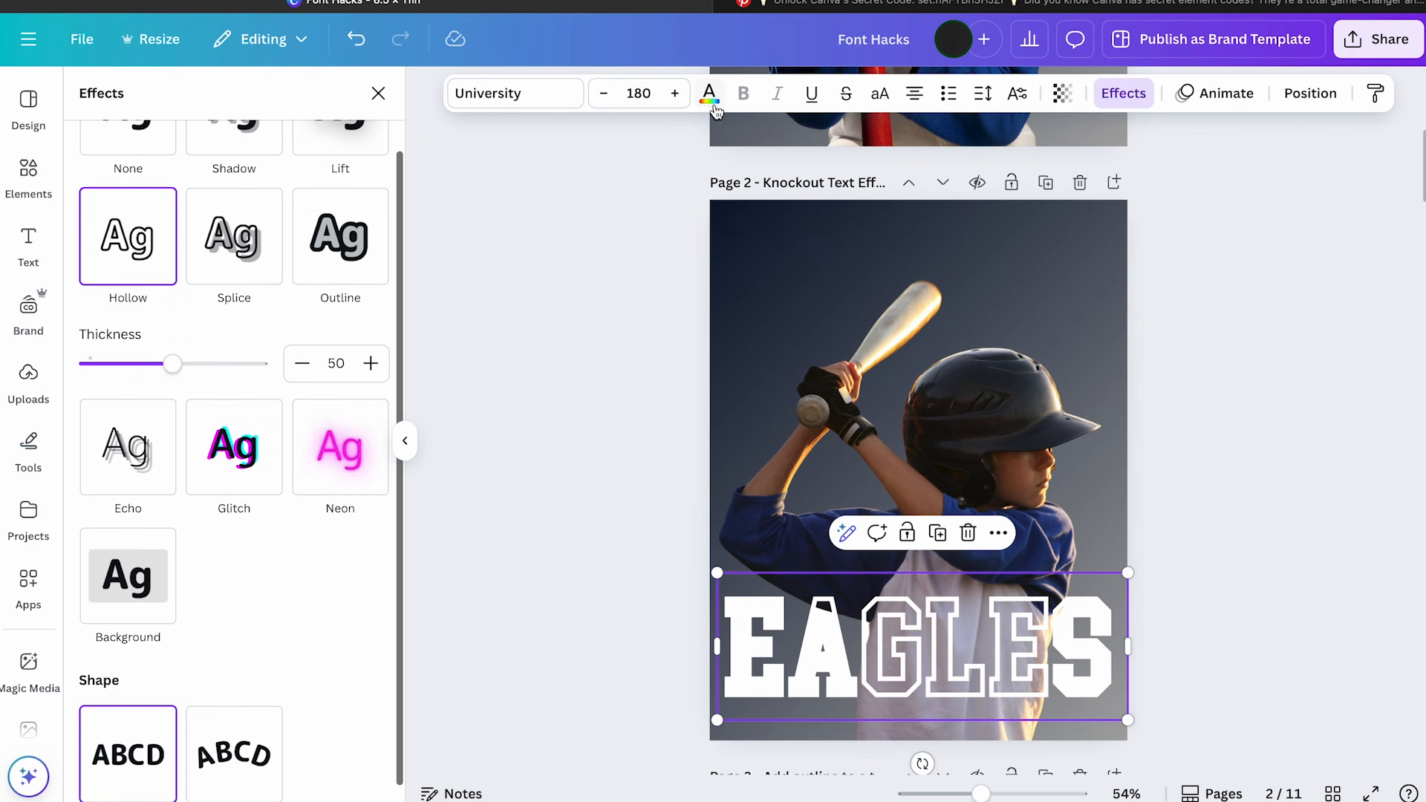
Set the hollow EAGLES text's color to the red from the Embroidery Colors palette
click(710, 95)
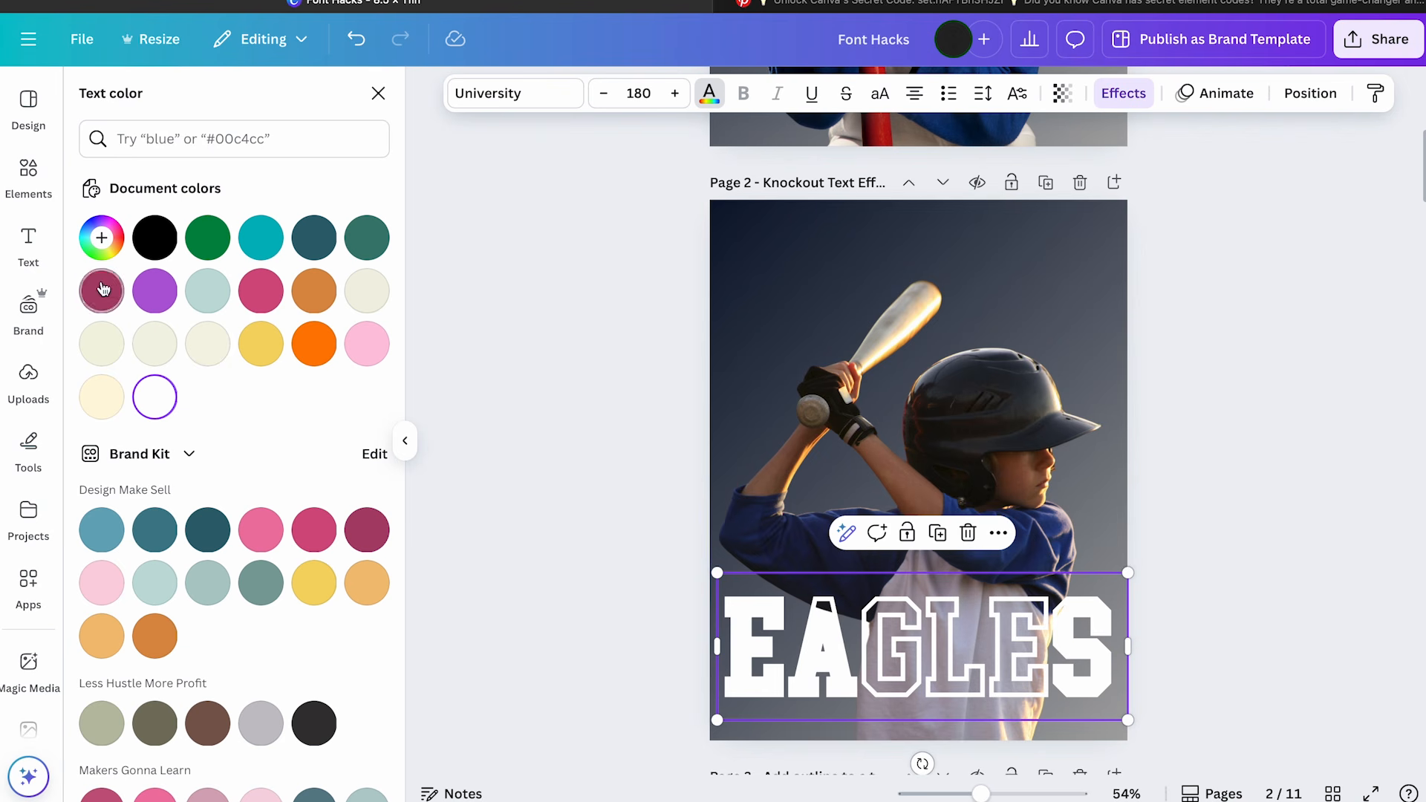
scroll(254, 676, down, 8)
scroll(254, 675, down, 1)
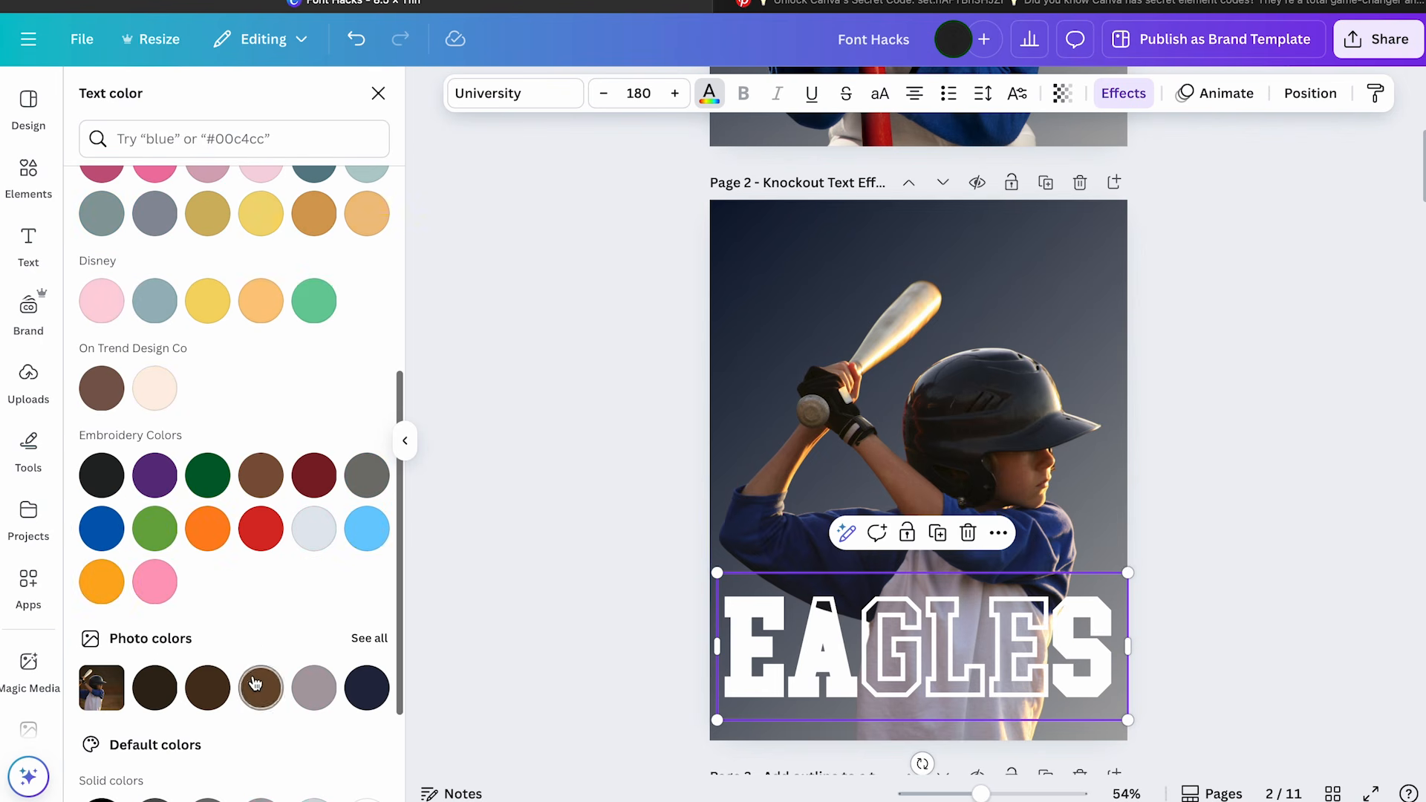
click(258, 545)
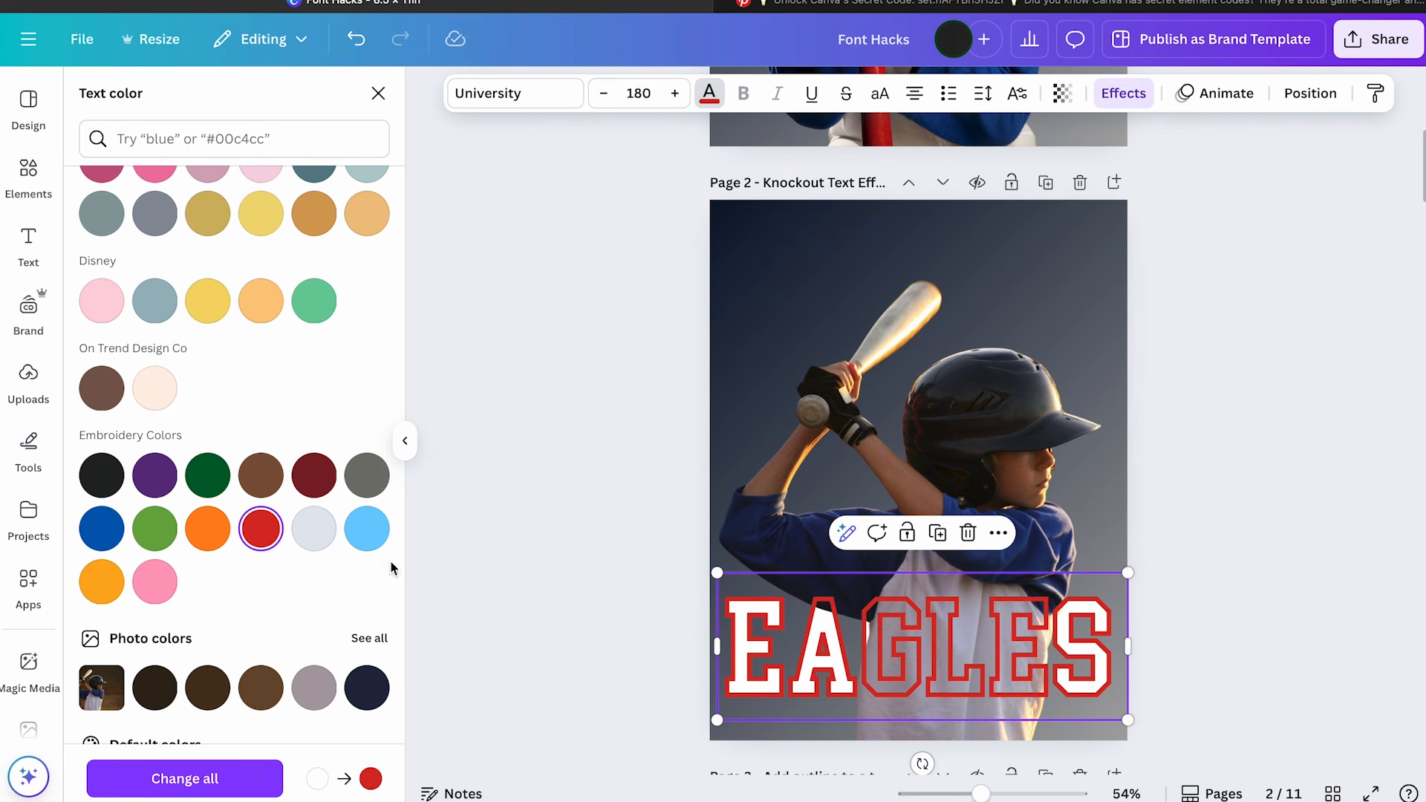
Undo the red color on the hollow EAGLES text and move it up off the solid copy
click(520, 697)
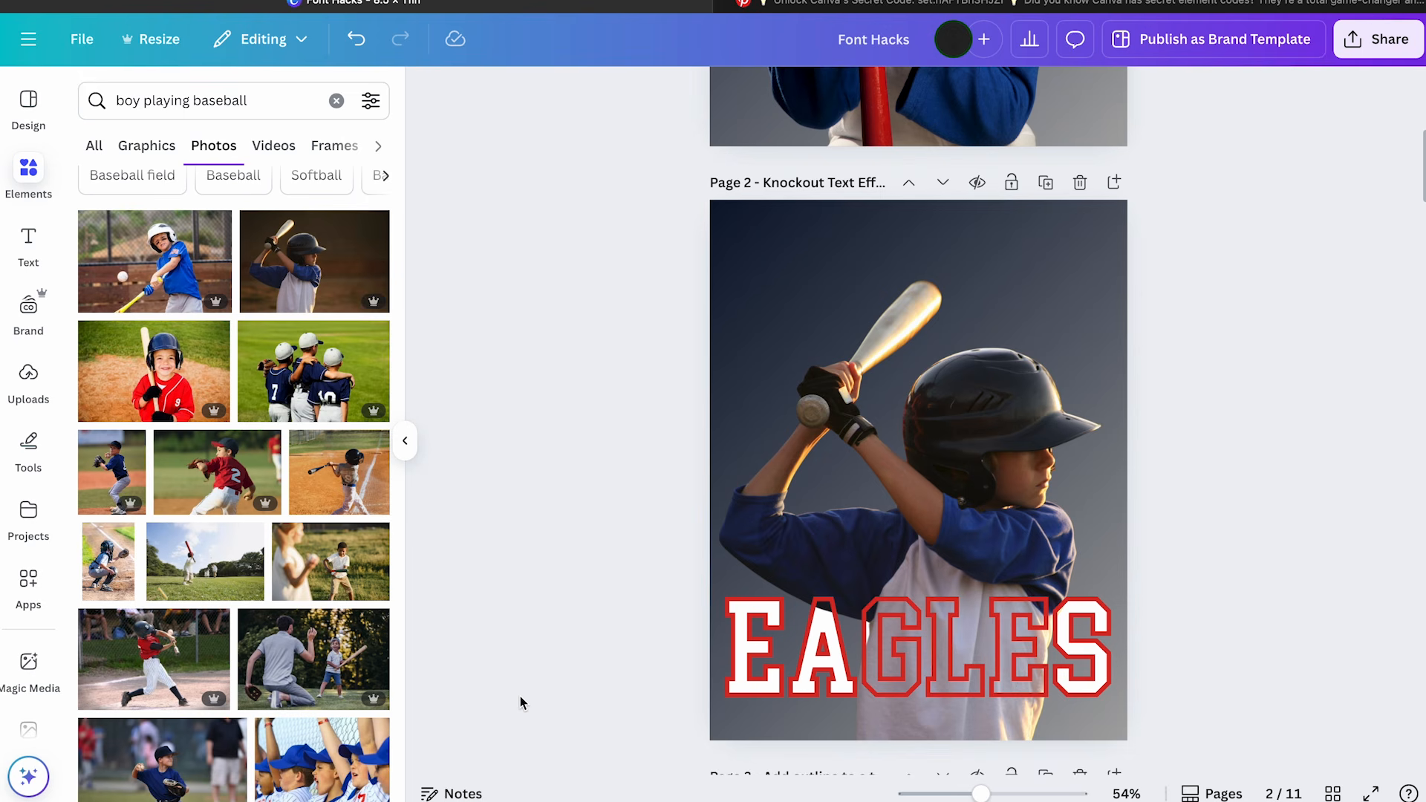
key(ctrl+z)
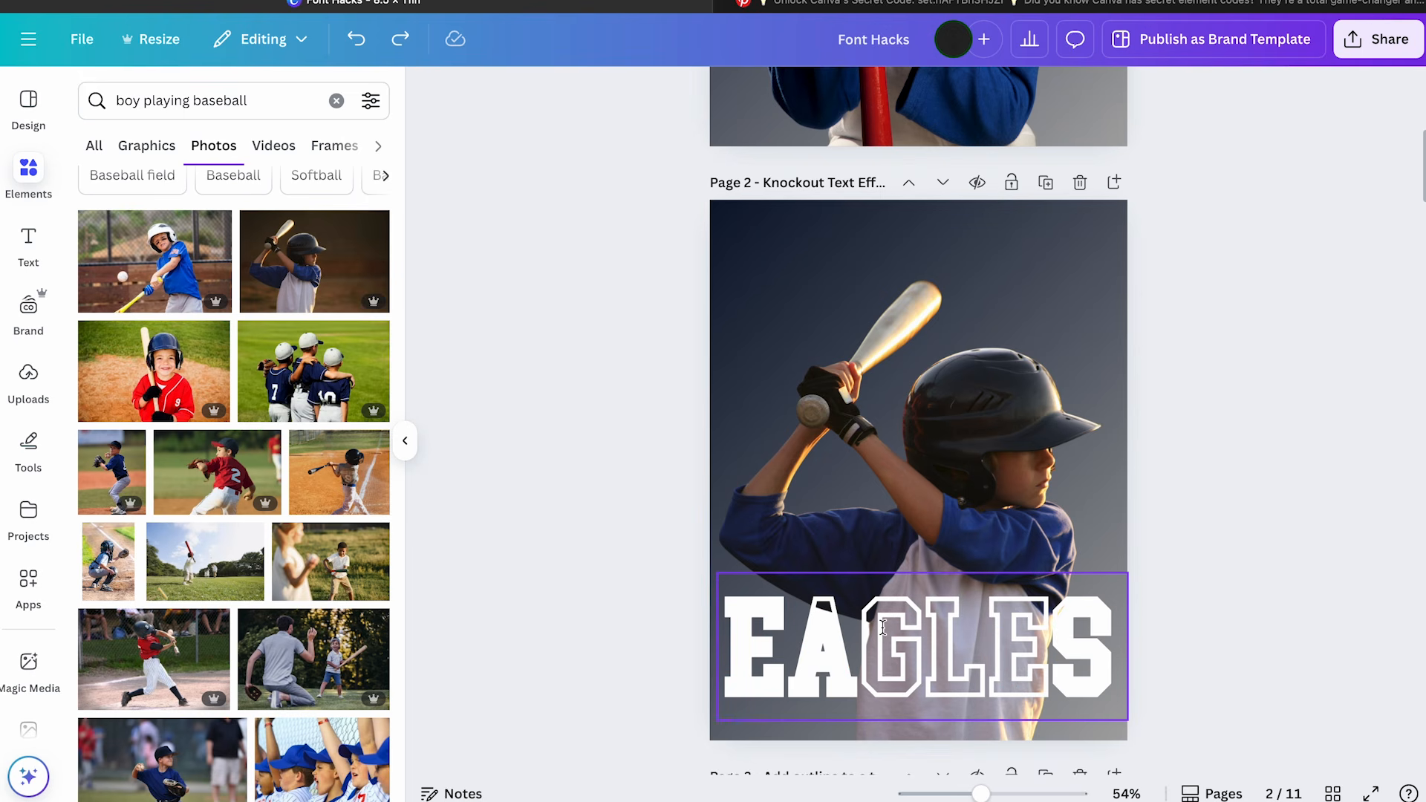
drag(883, 628, 882, 536)
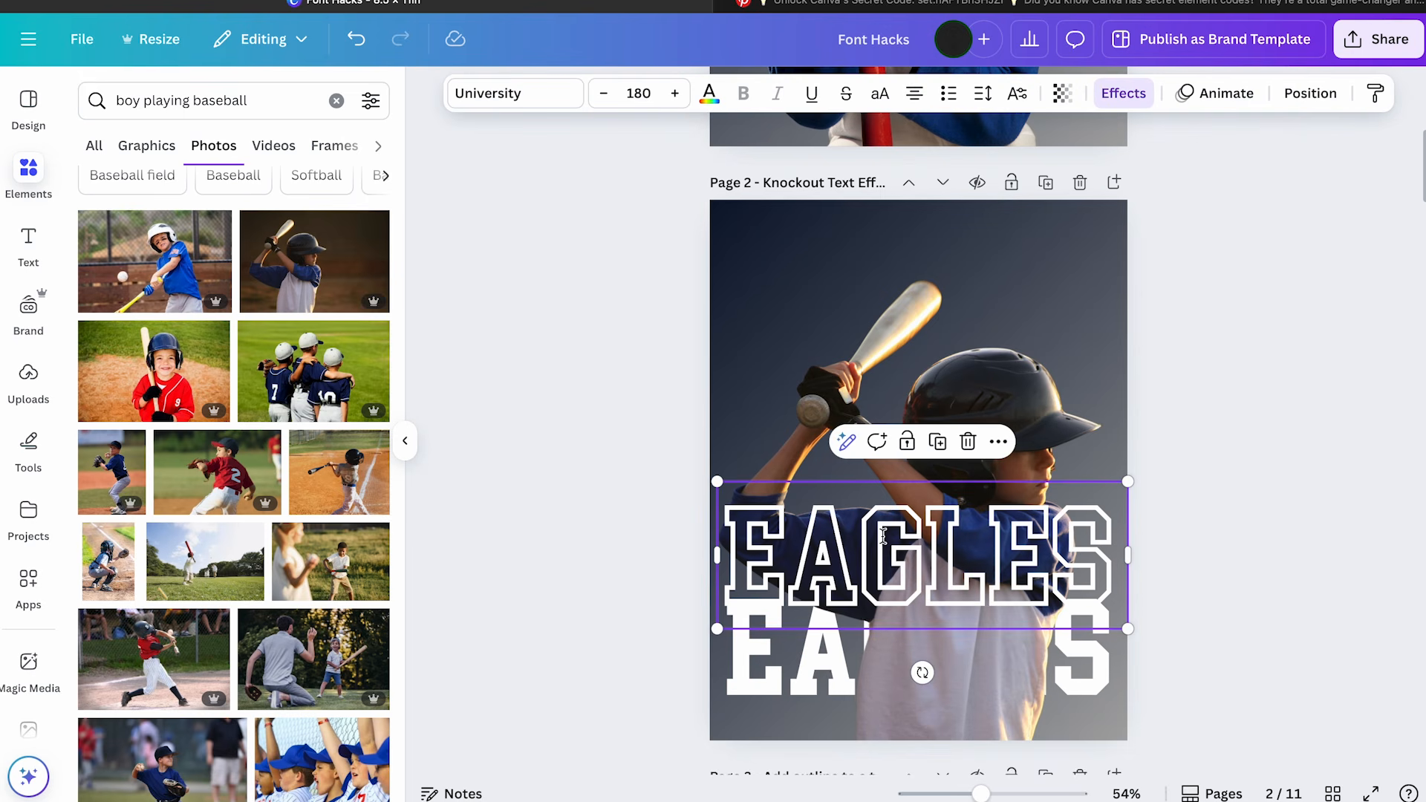
Set the solid EAGLES text behind the boy to the red from the Embroidery Colors palette
click(815, 700)
click(1210, 92)
click(250, 392)
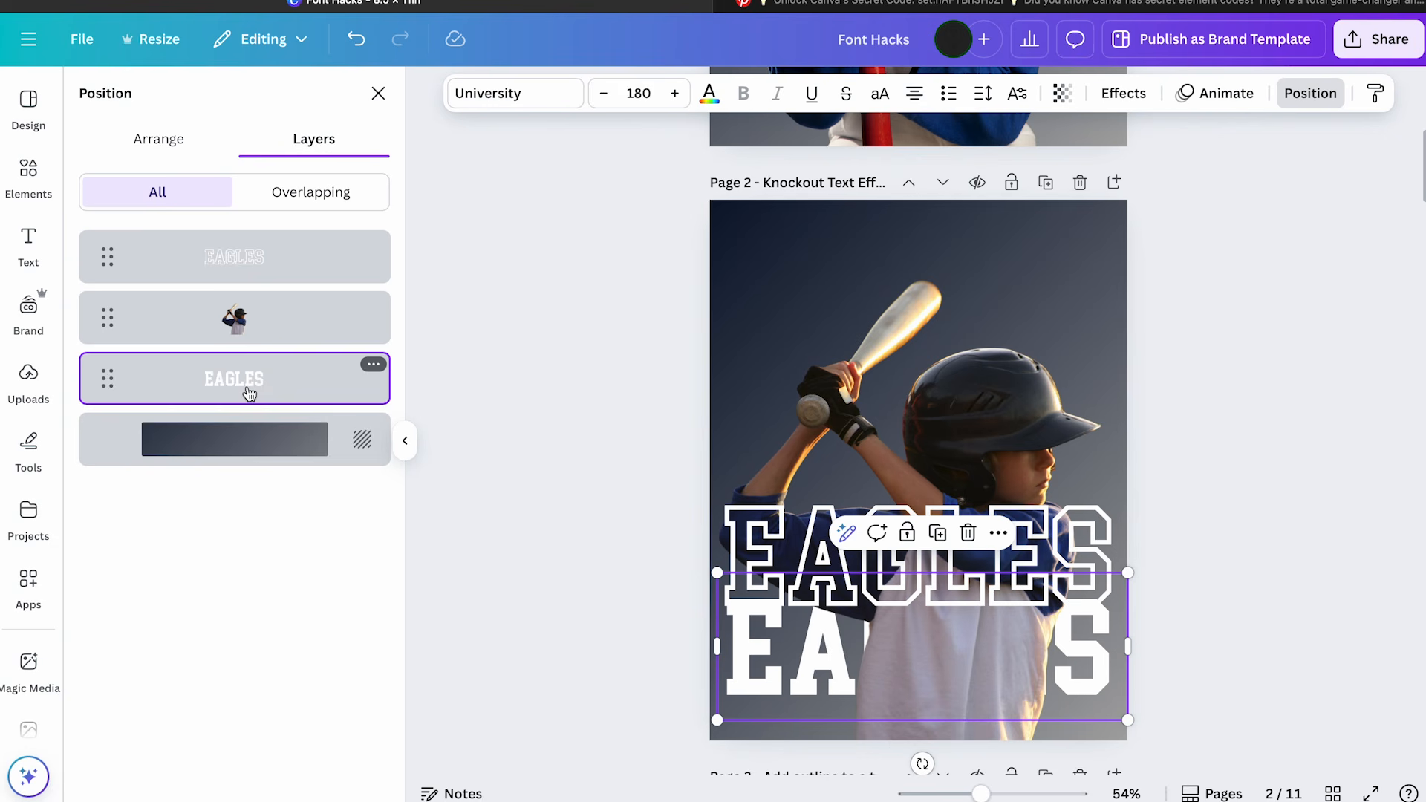
click(709, 95)
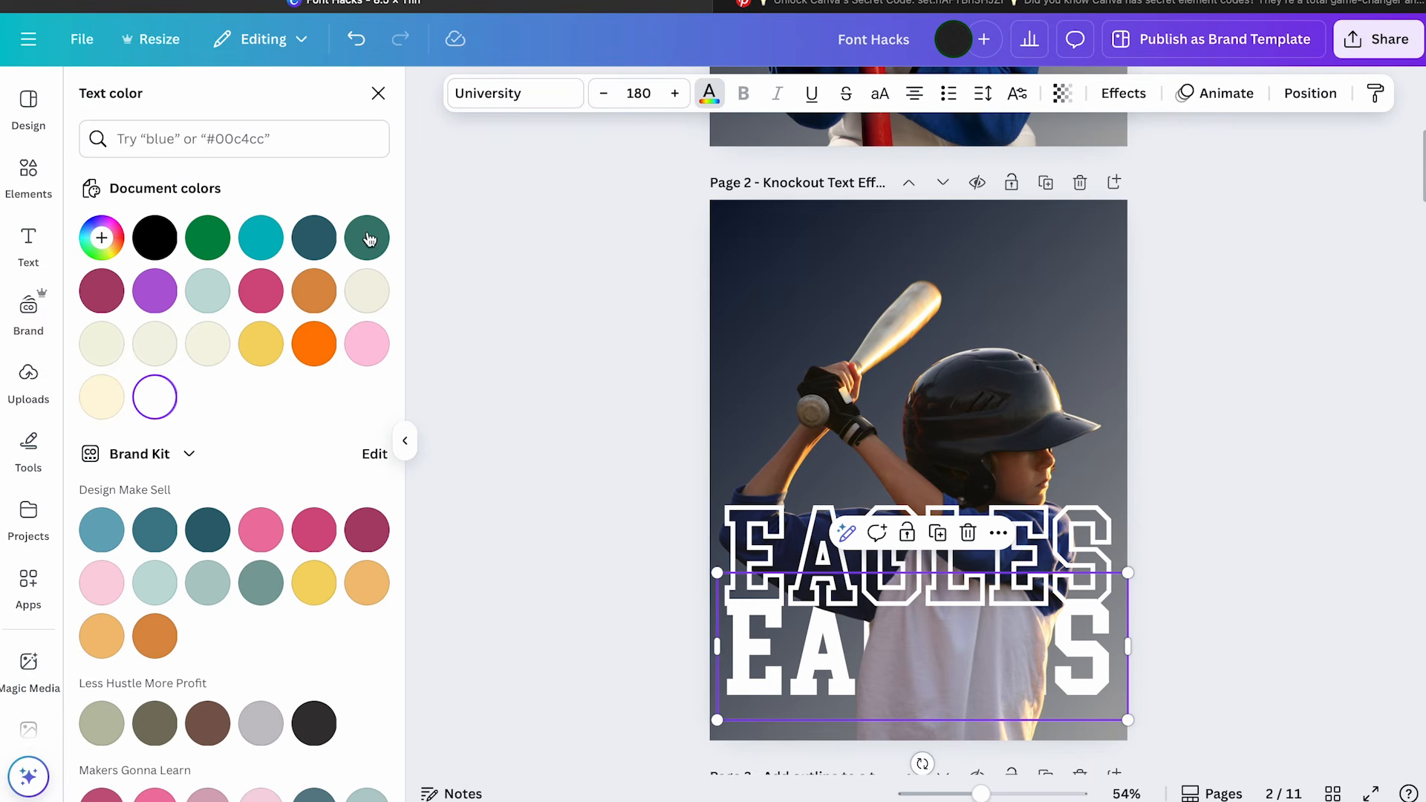
scroll(236, 476, down, 7)
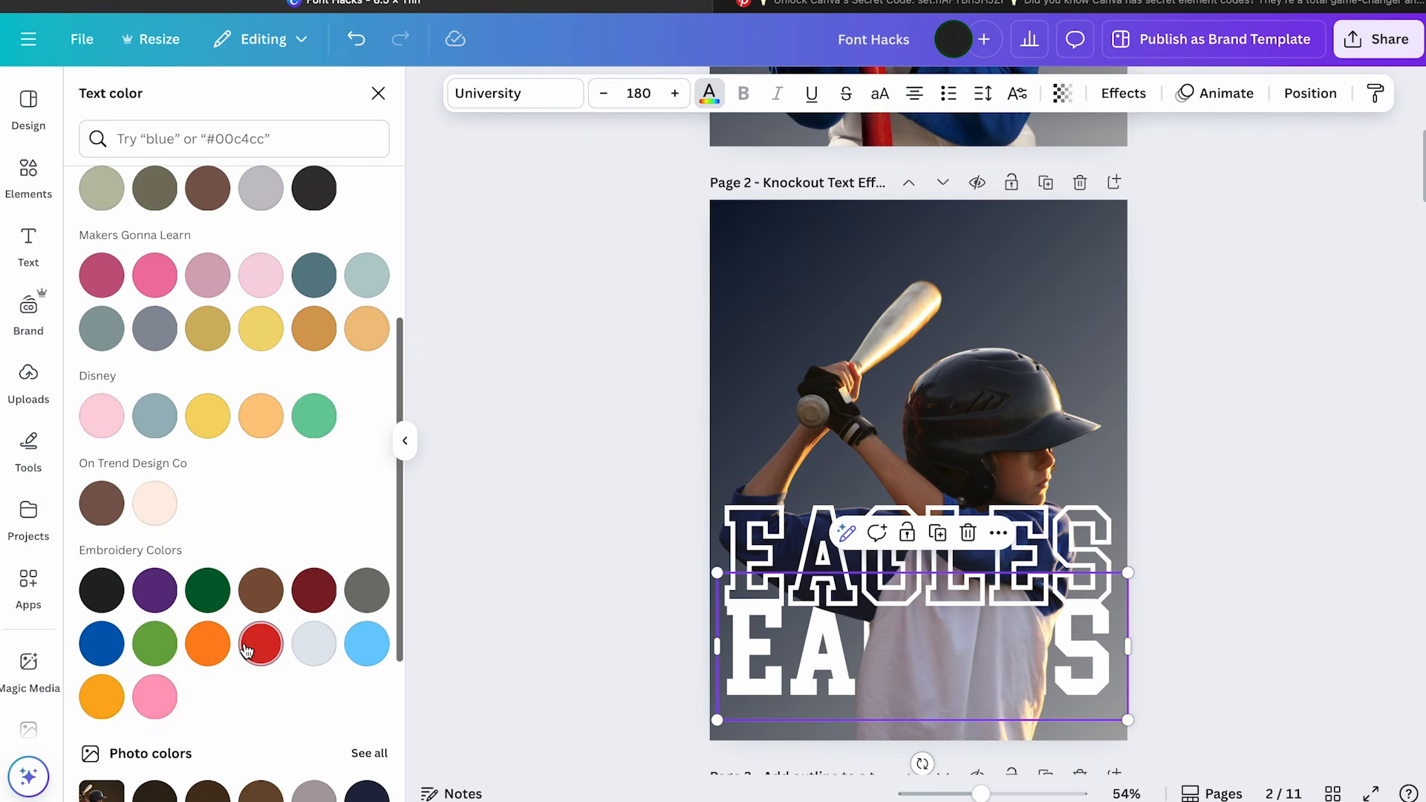
click(261, 643)
Move the white hollow EAGLES text back down so it lines up exactly over the solid copy
click(519, 659)
drag(755, 520, 755, 612)
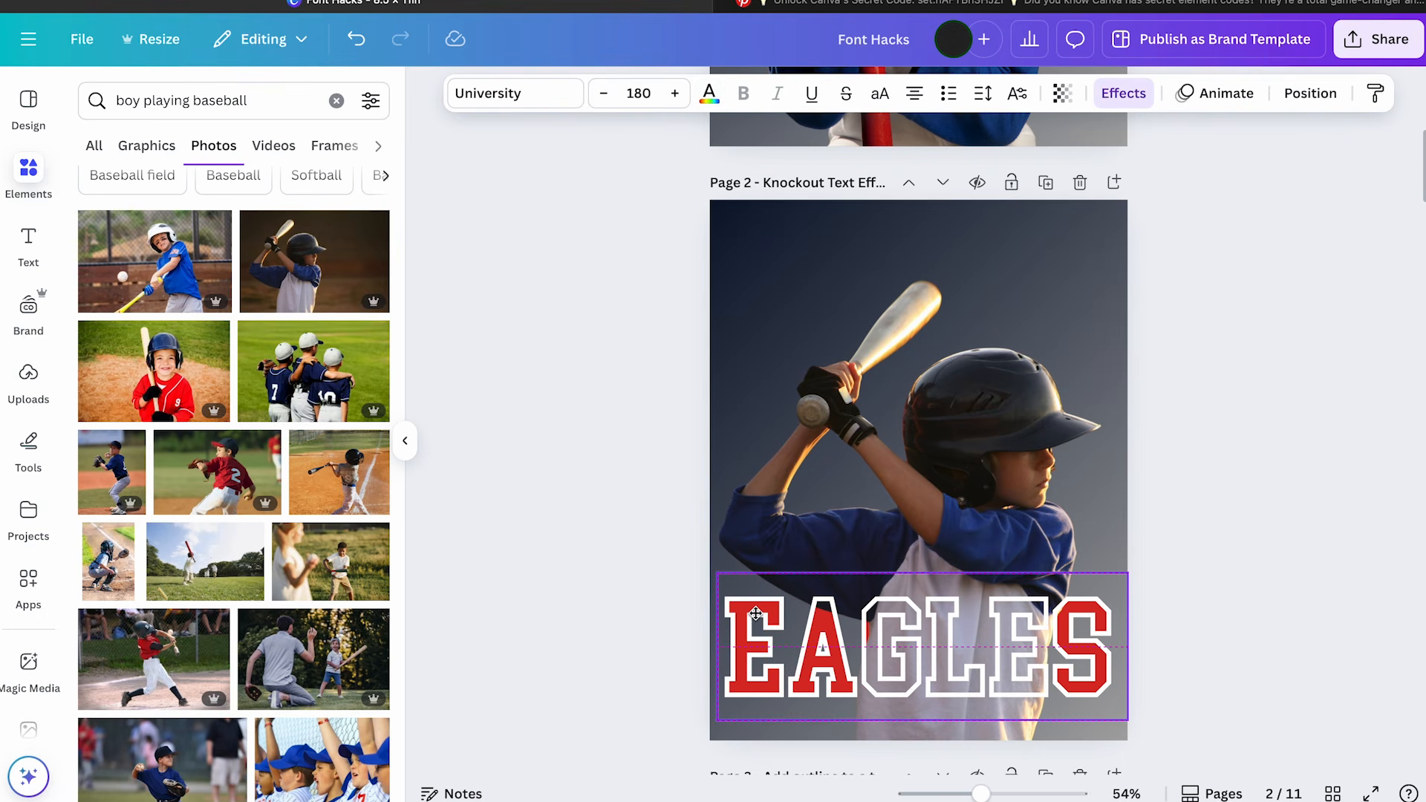
click(620, 683)
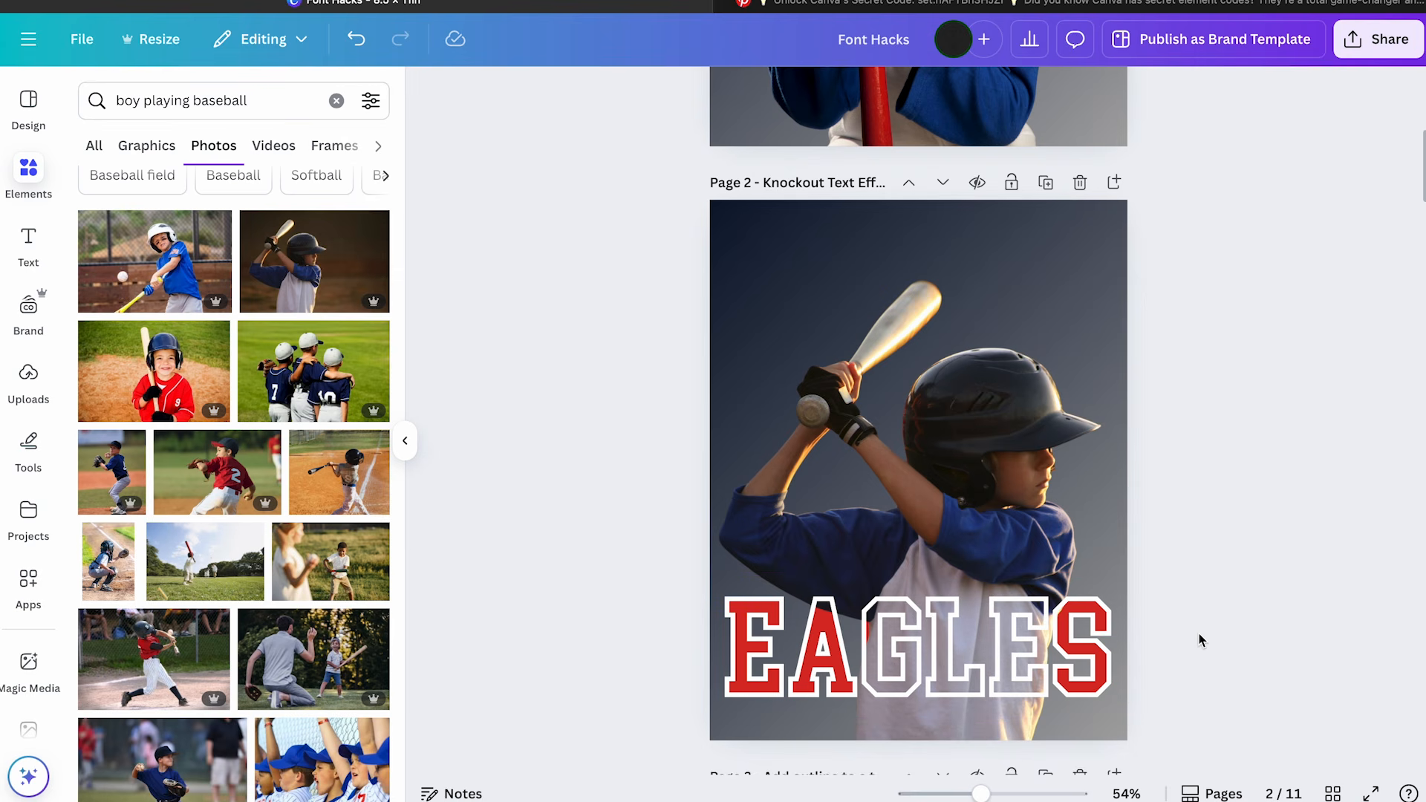
Compare the EAGLES knockout effect on page 2 with the PATRIOTS text on page 1
scroll(1199, 634, up, 5)
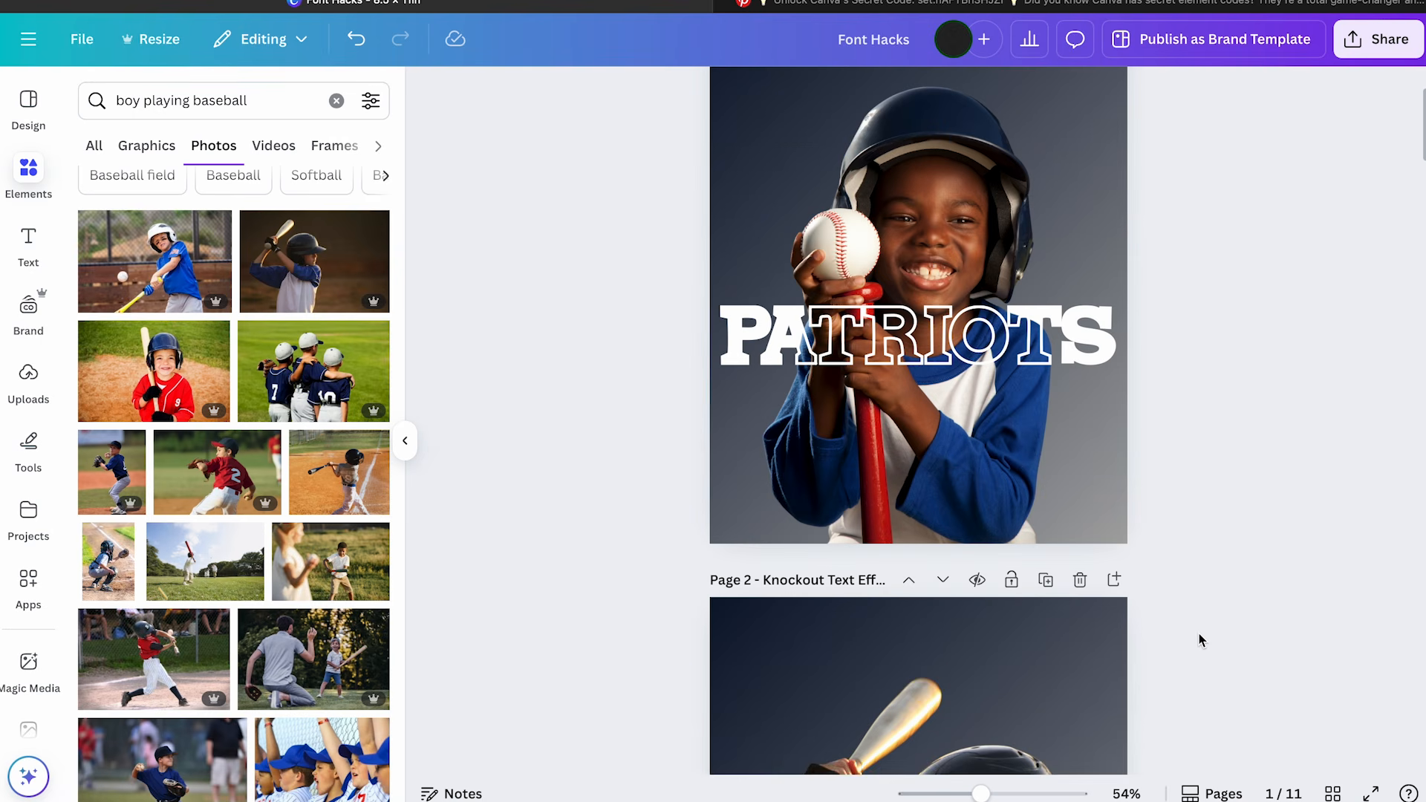
scroll(1198, 634, down, 5)
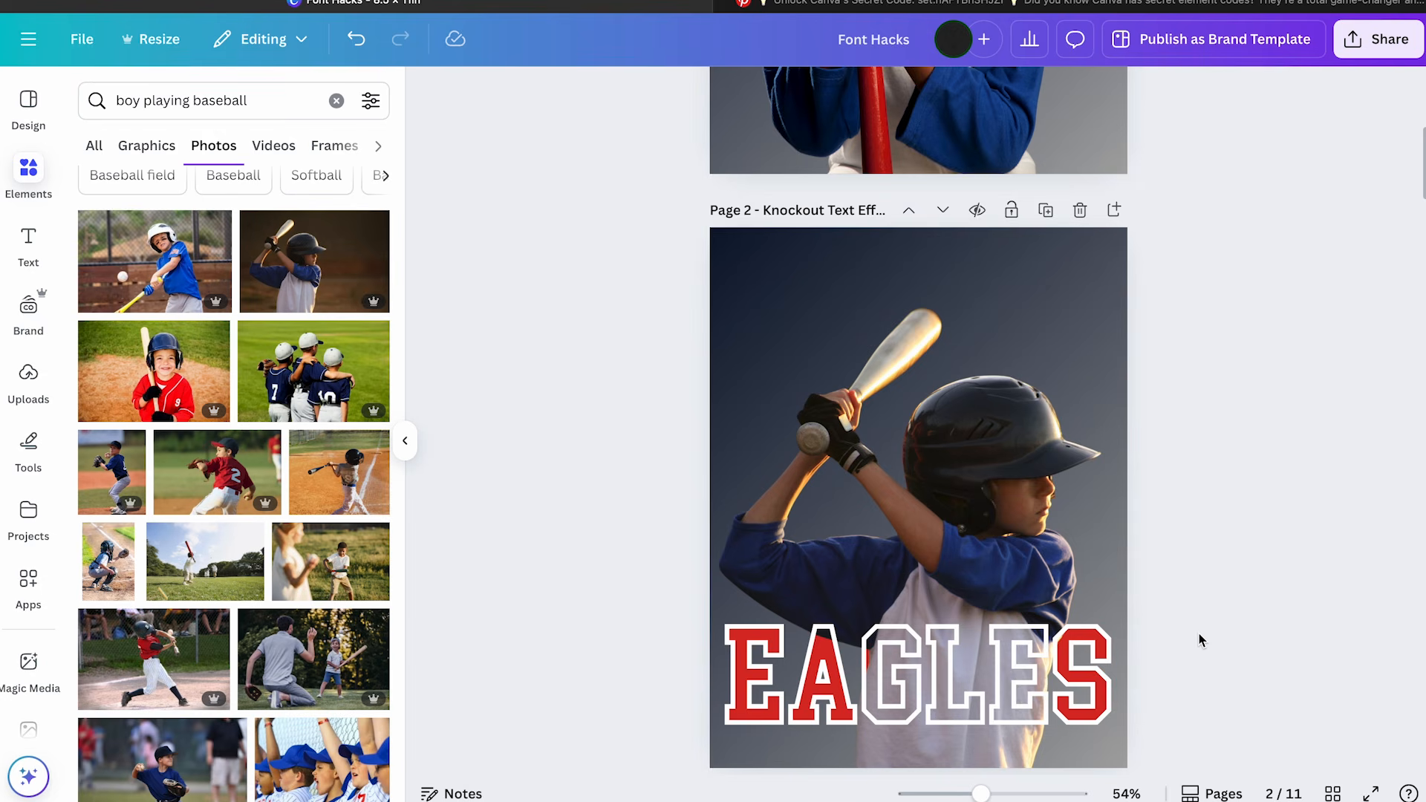
scroll(1198, 634, down, 2)
scroll(1199, 634, up, 7)
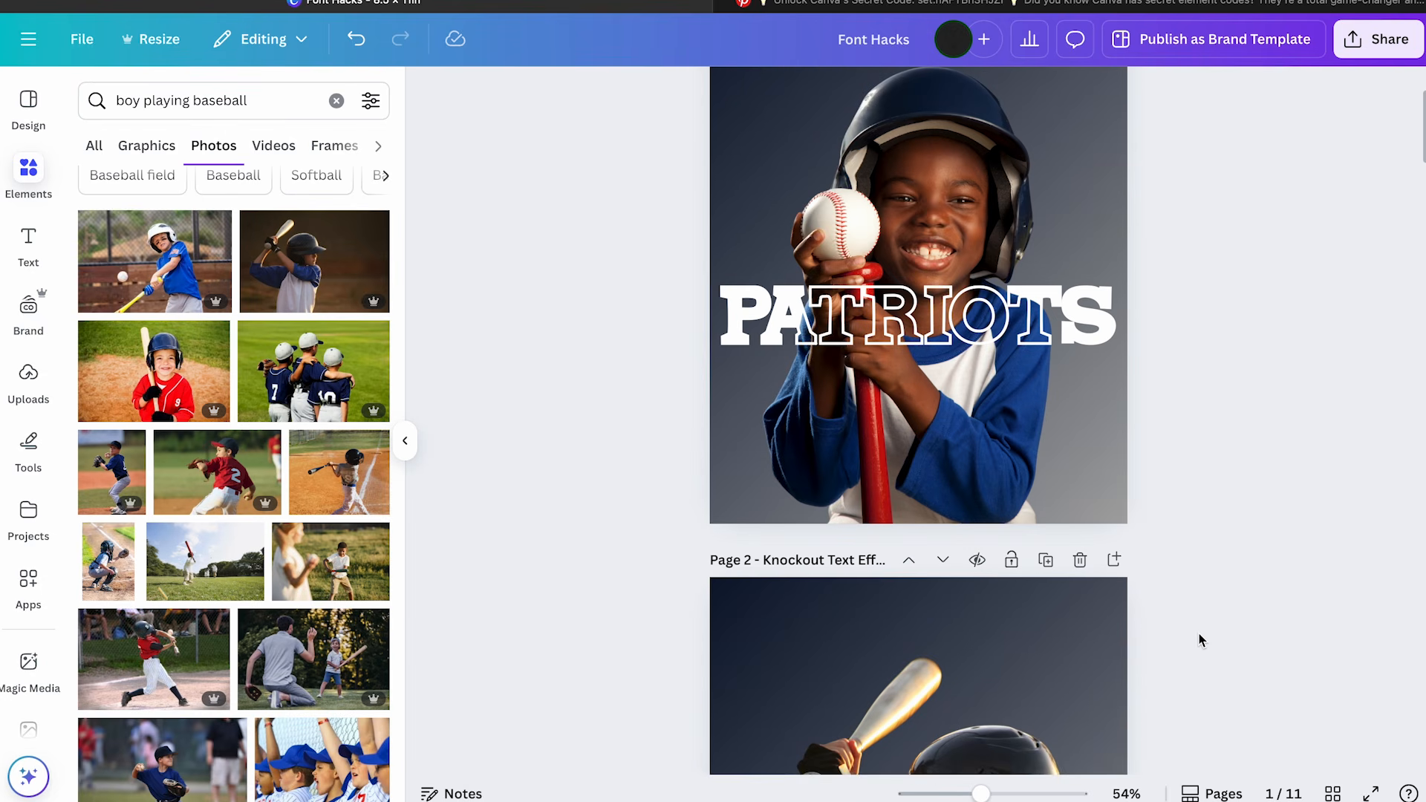
click(934, 316)
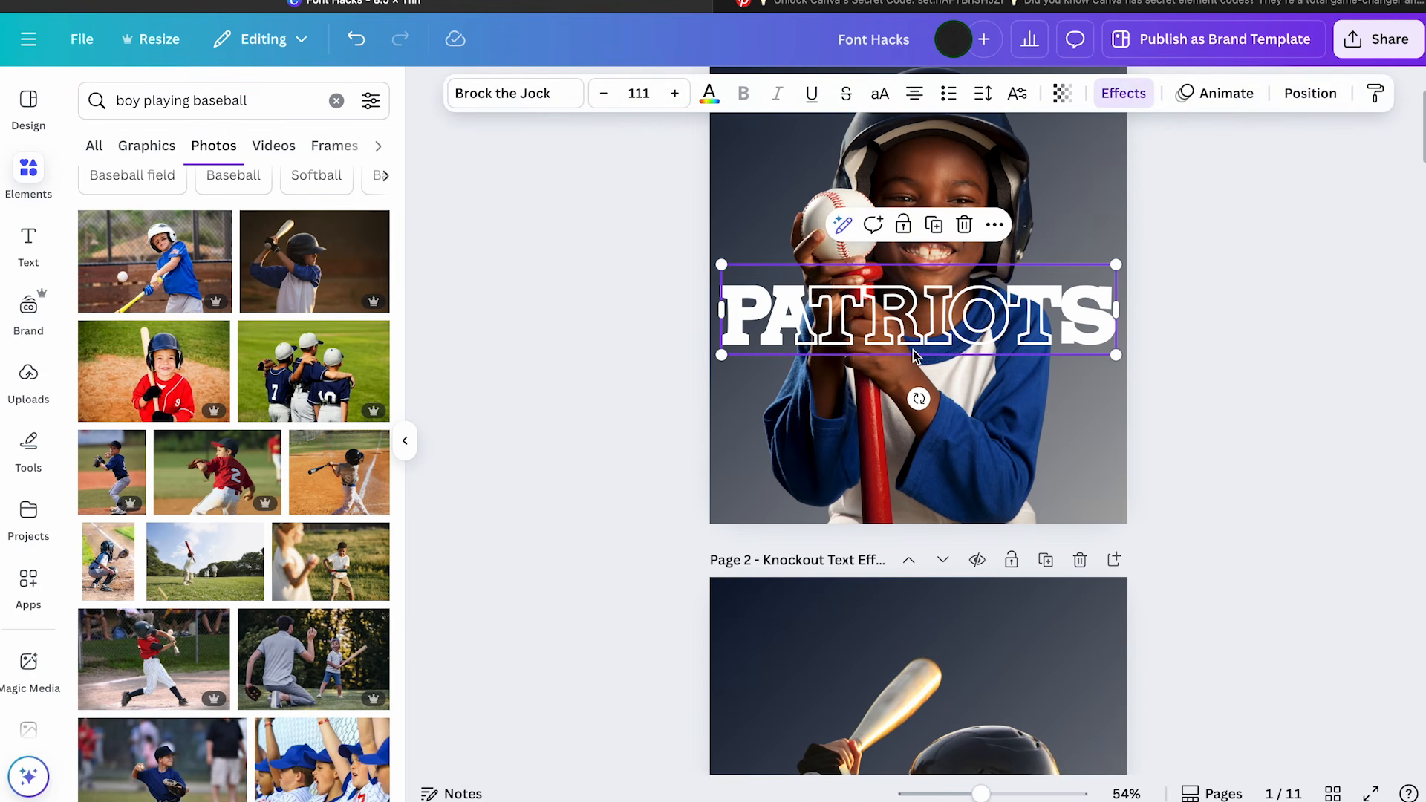
scroll(919, 398, up, 2)
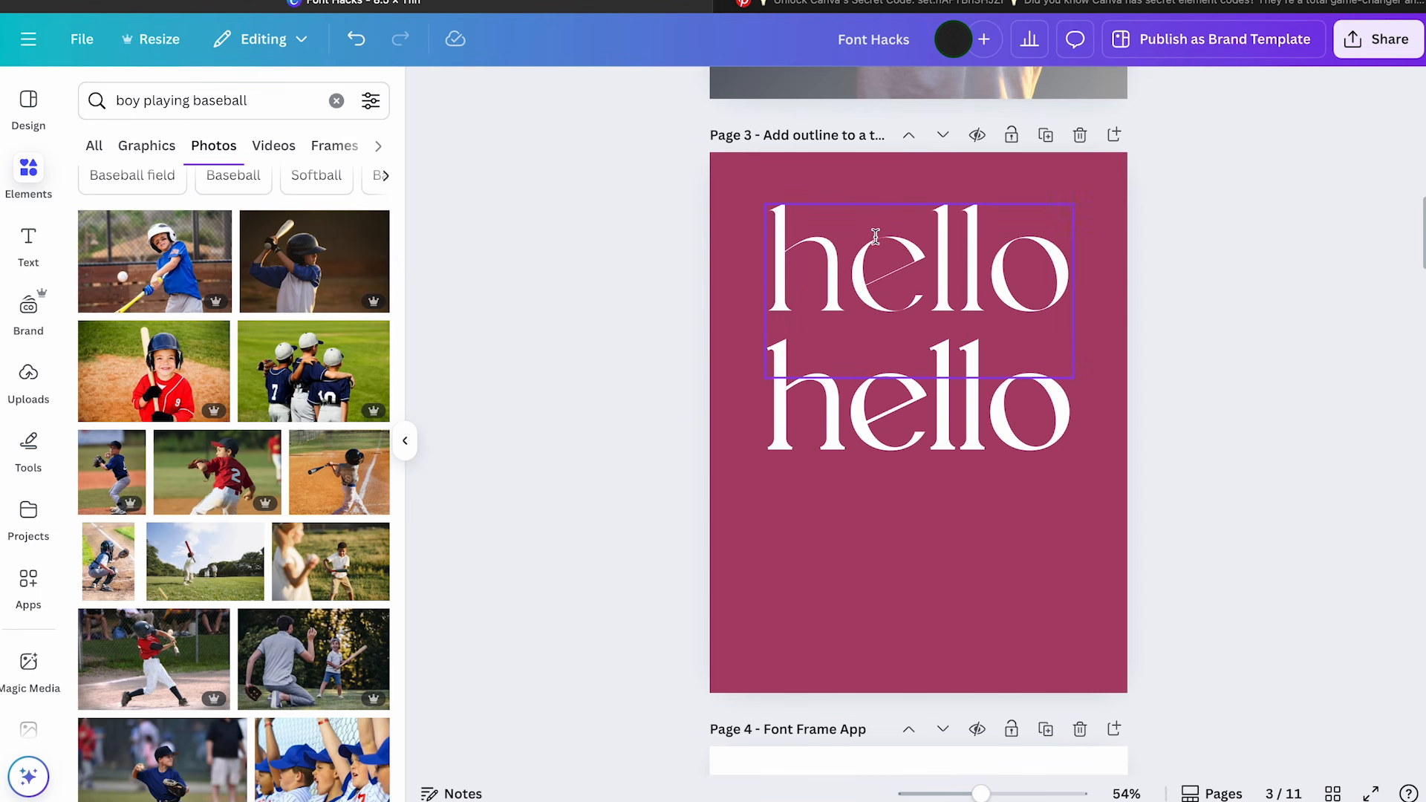
Apply the Outline effect to the upper hello text on page 3 and make the outline white
click(904, 272)
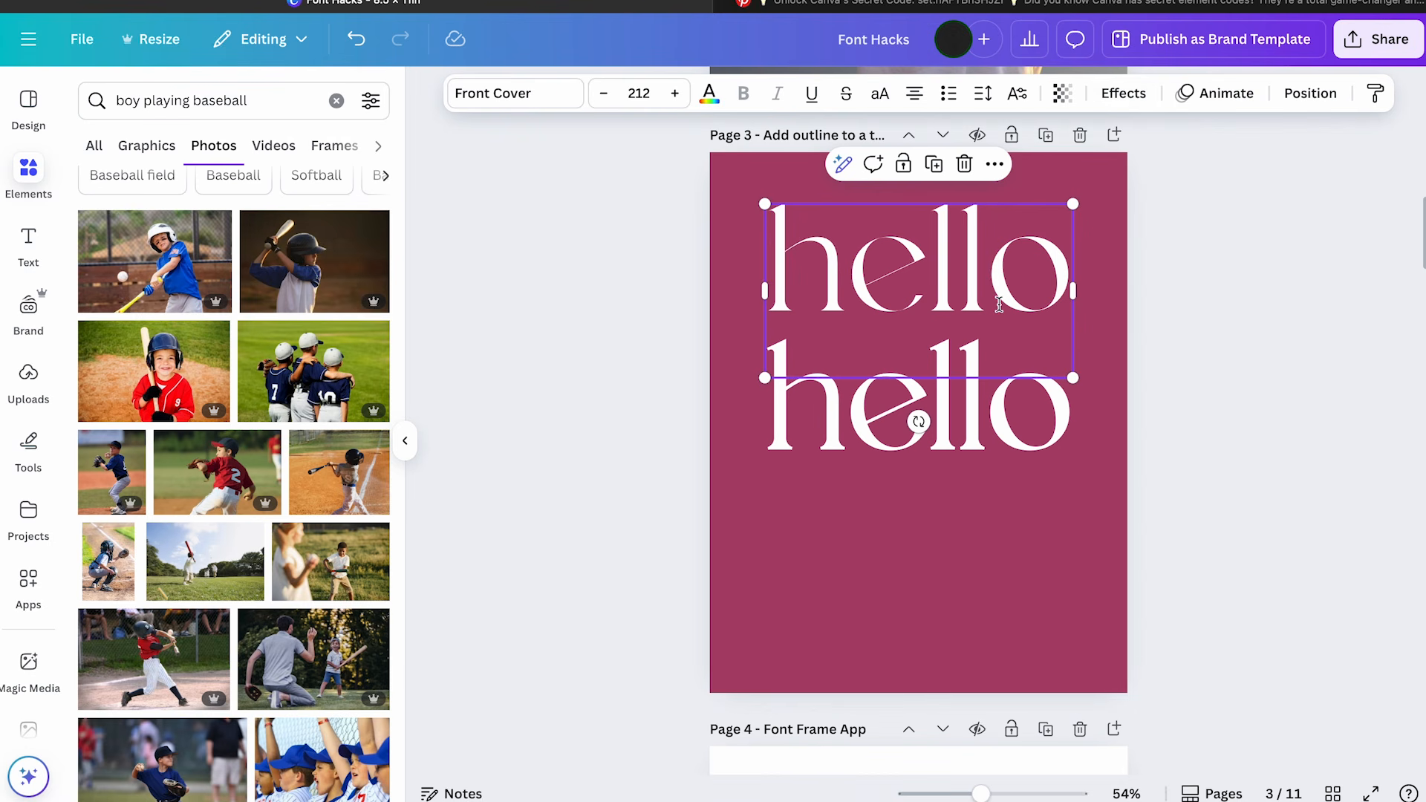
double_click(1009, 269)
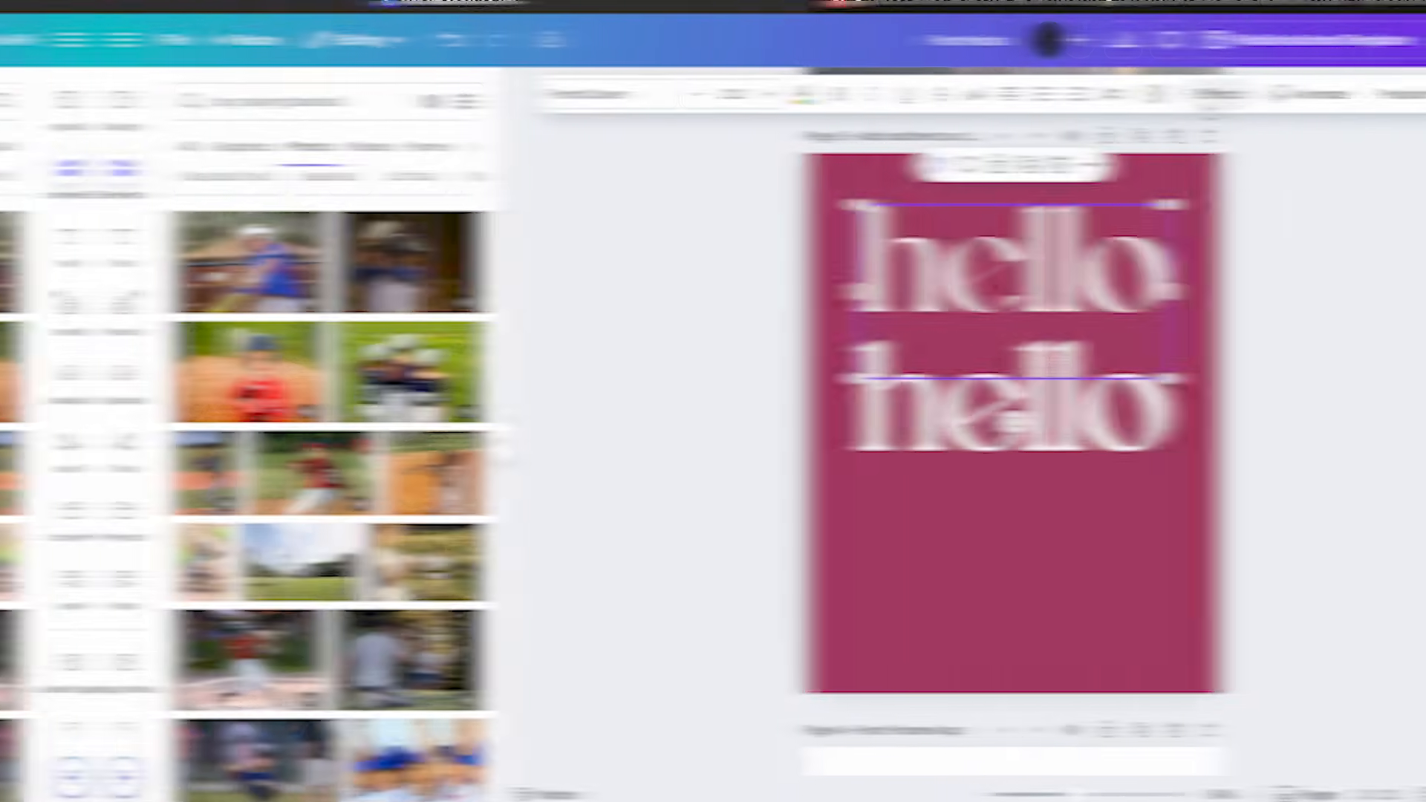
click(1114, 104)
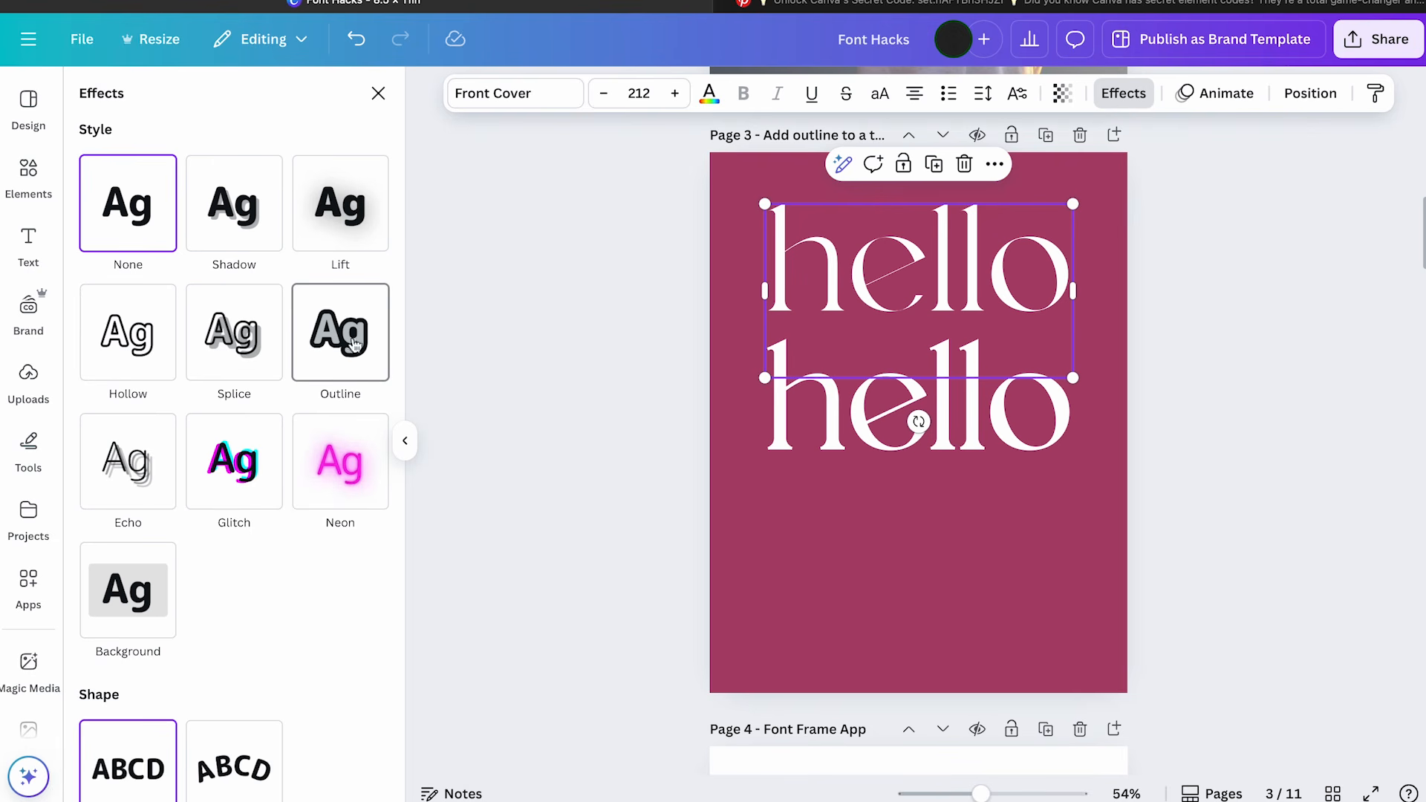
click(340, 366)
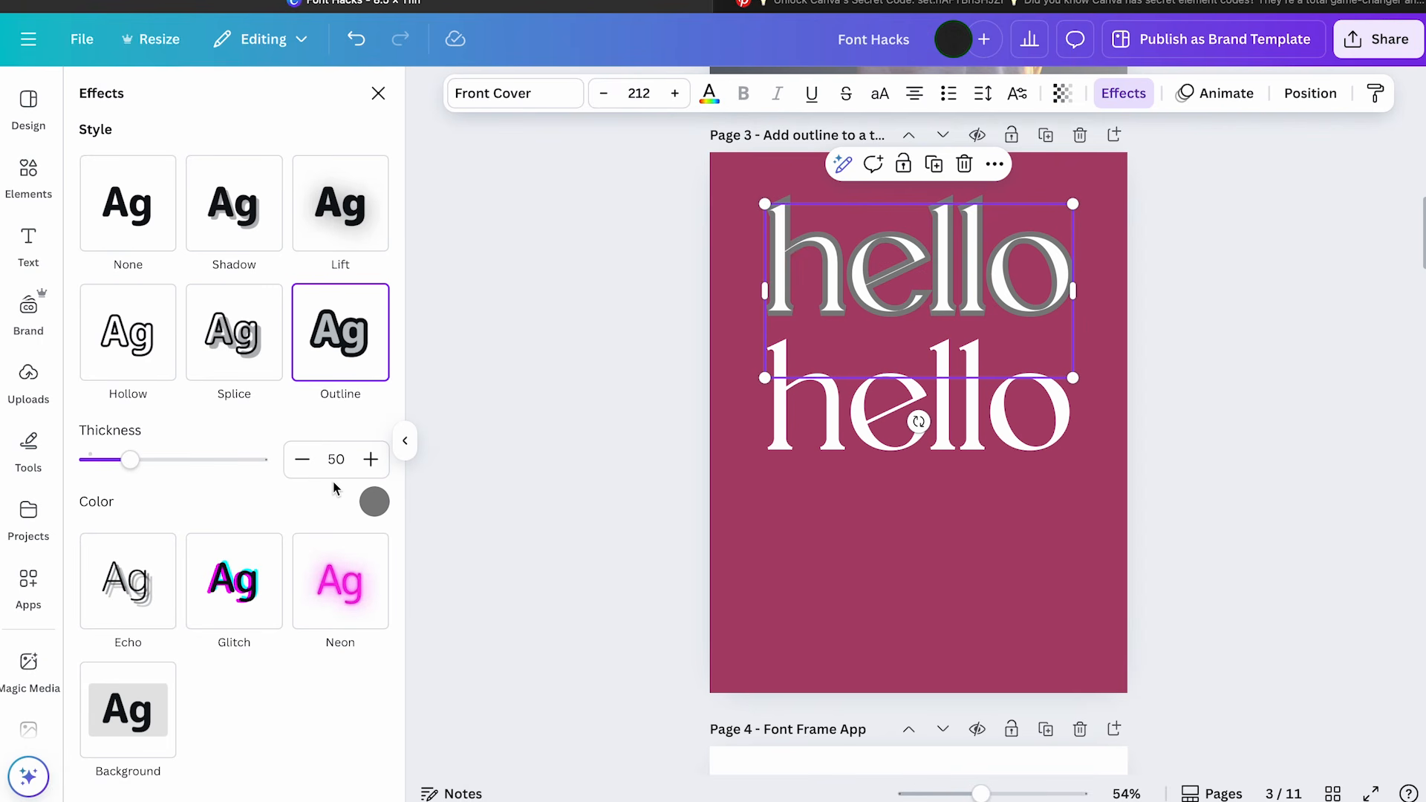
click(375, 503)
click(264, 369)
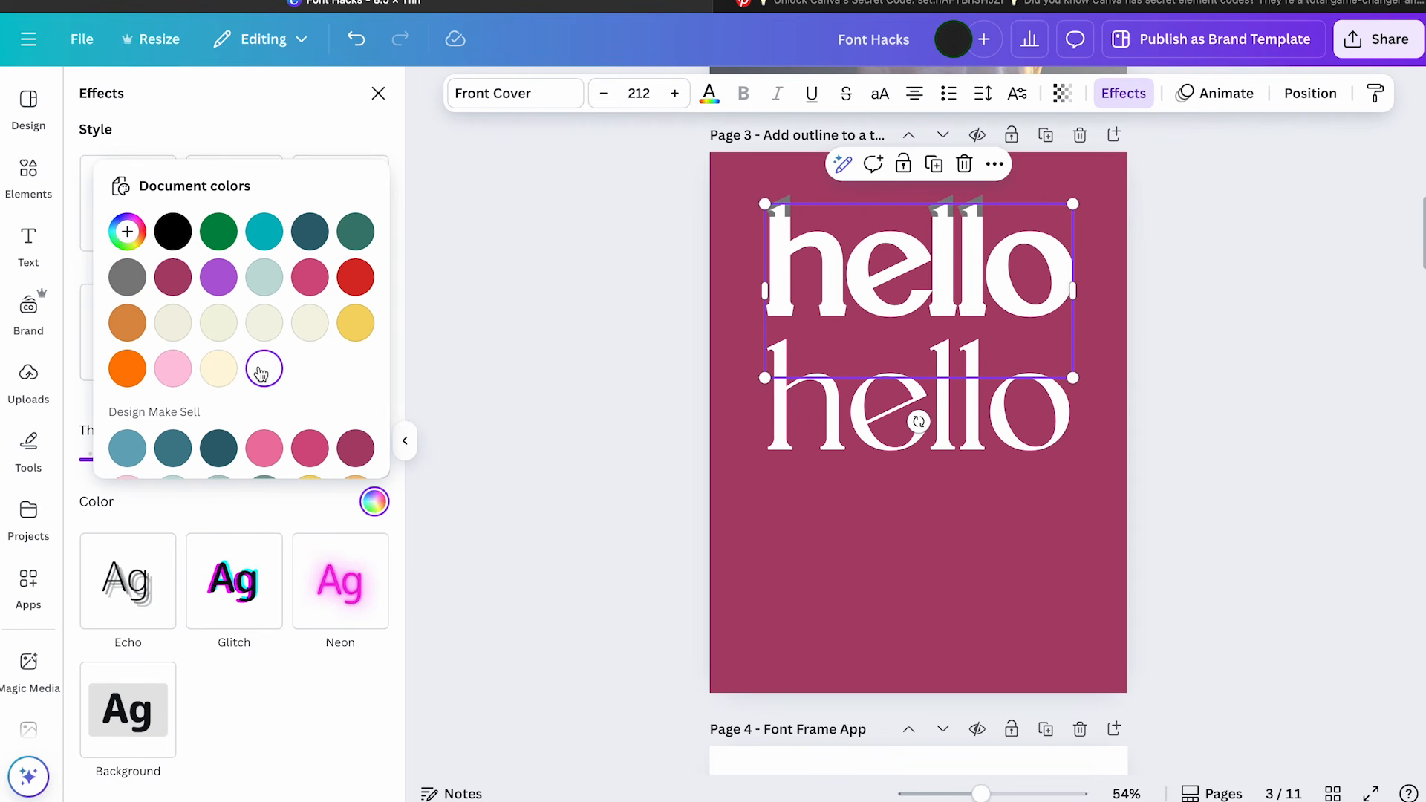
Reduce the upper hello text's outline thickness to 5
click(244, 501)
drag(132, 462, 90, 466)
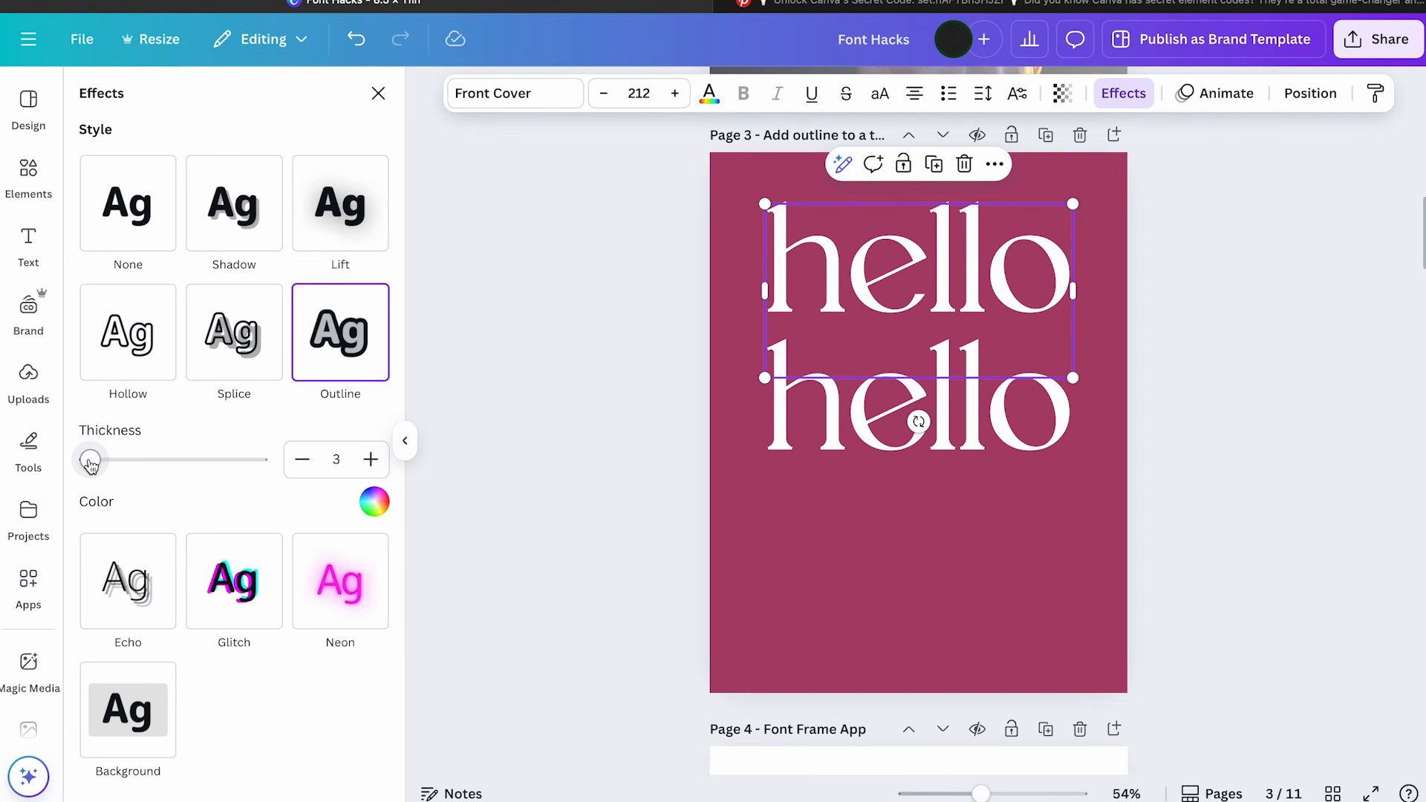
drag(89, 464, 91, 465)
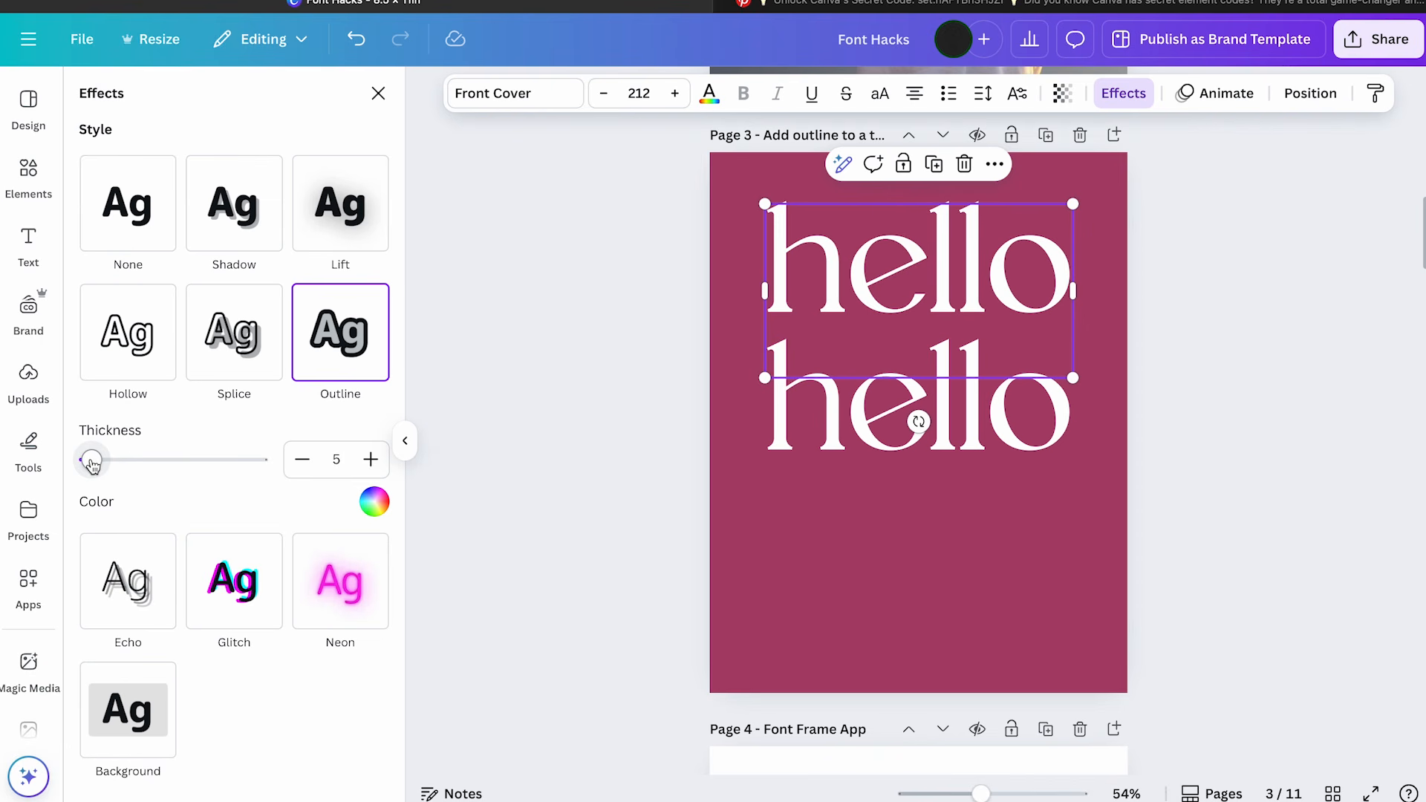
click(613, 440)
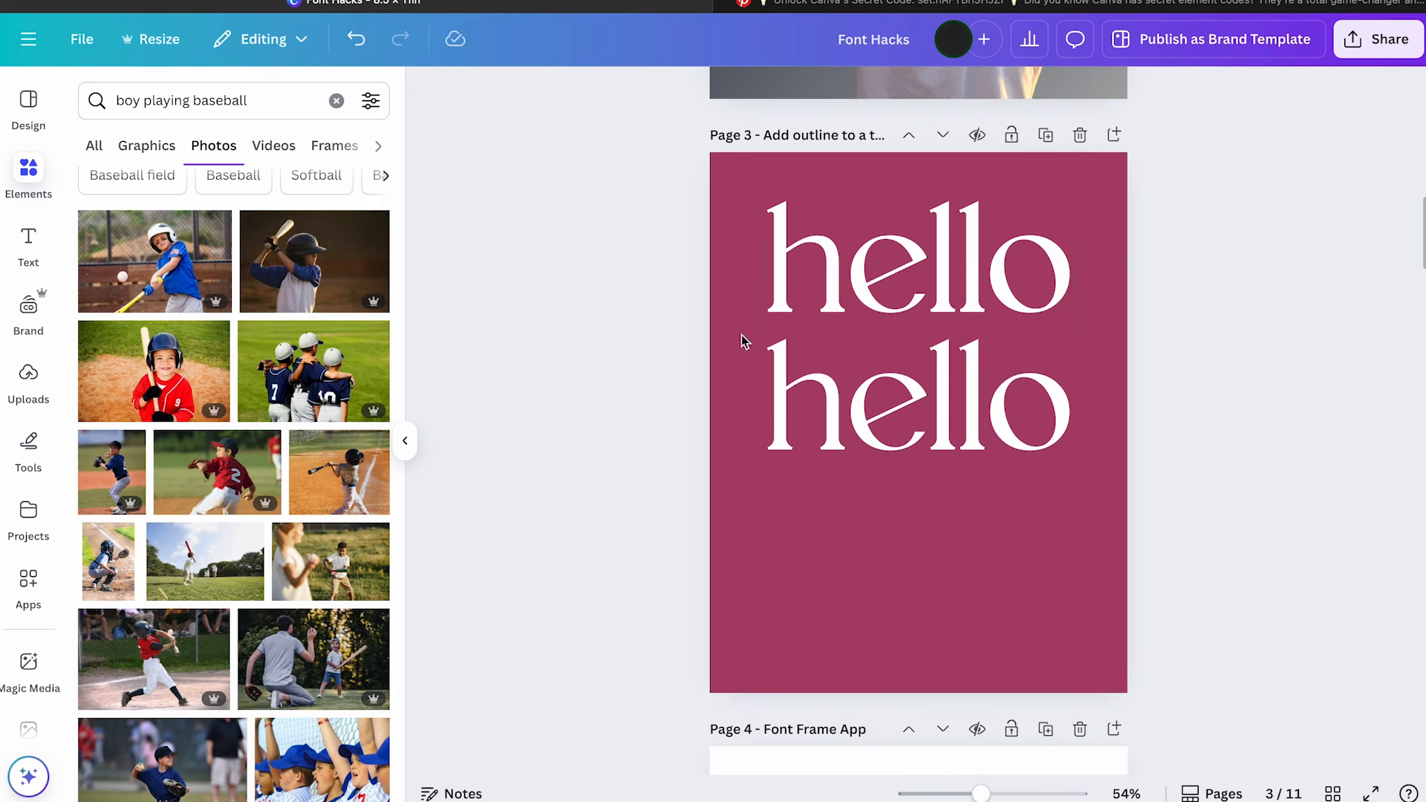
With page 4 in view, search the Canva apps for "font frame" and open the FontFrame app
click(981, 233)
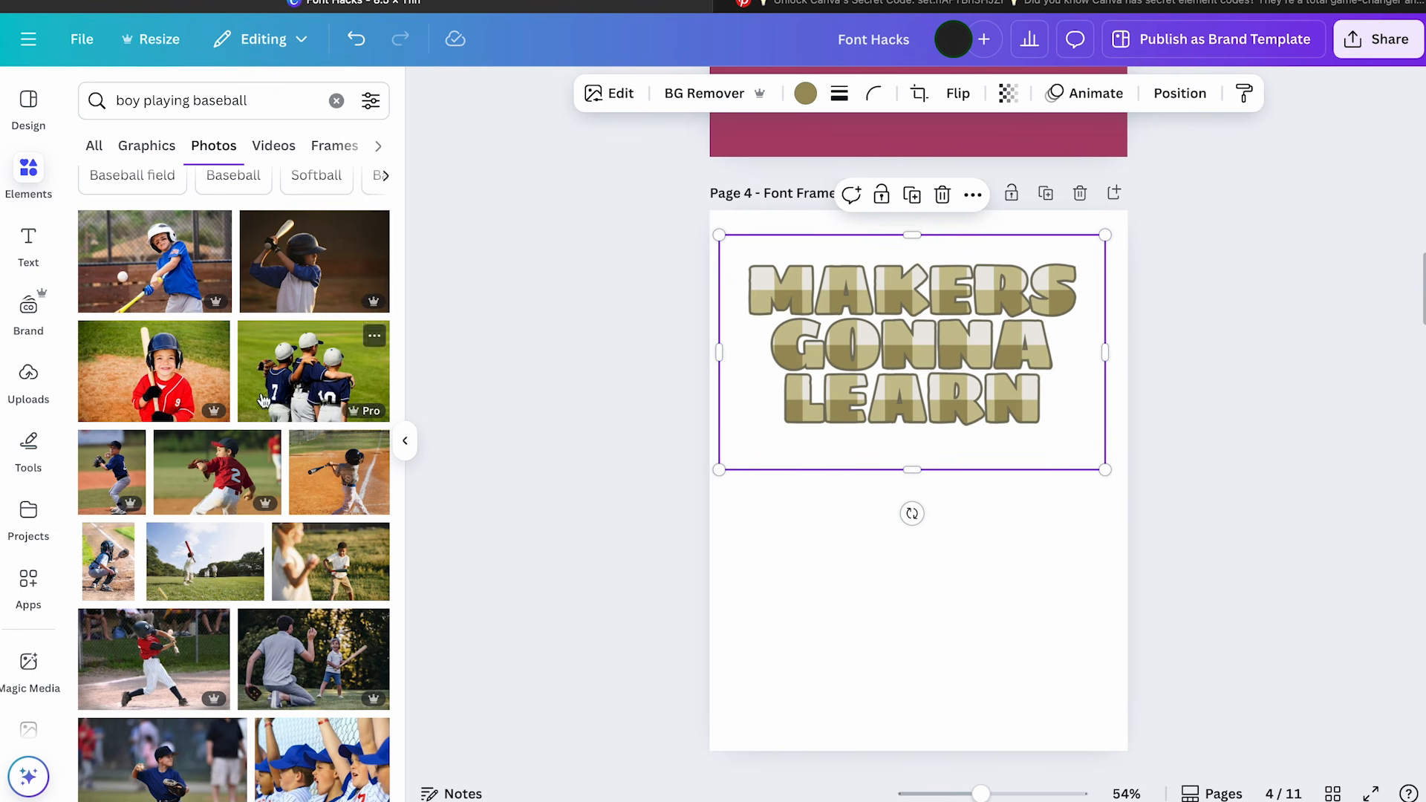
click(27, 584)
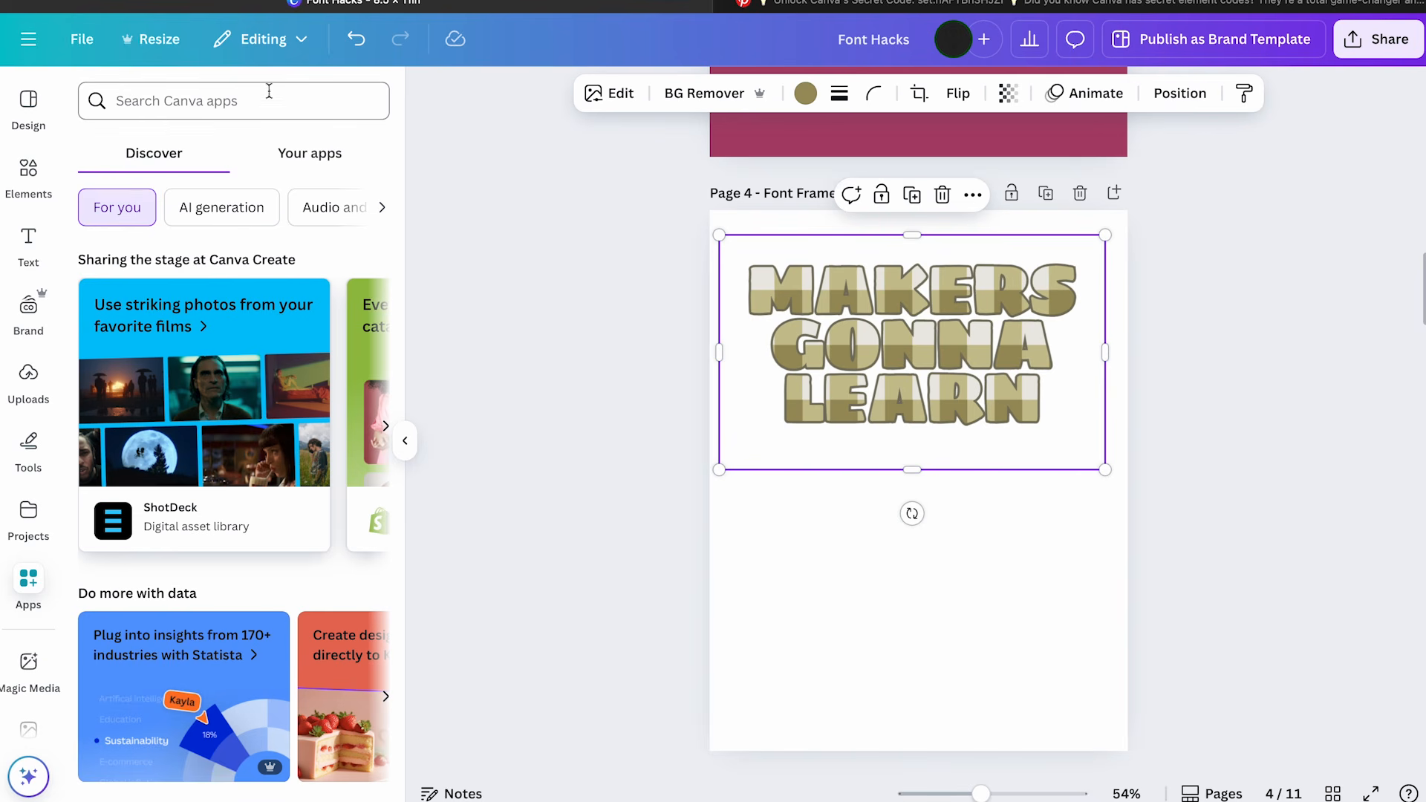
click(234, 93)
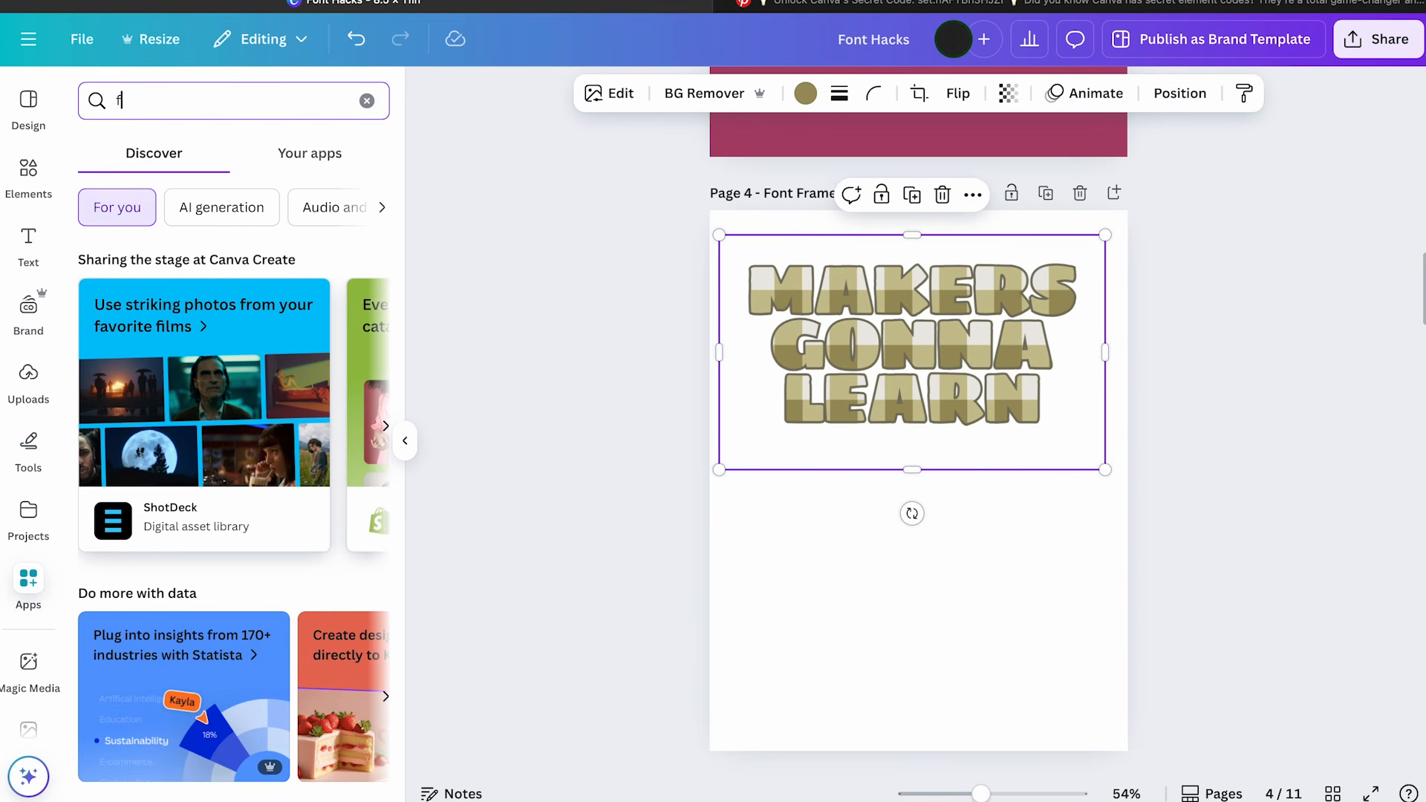
text(font frame)
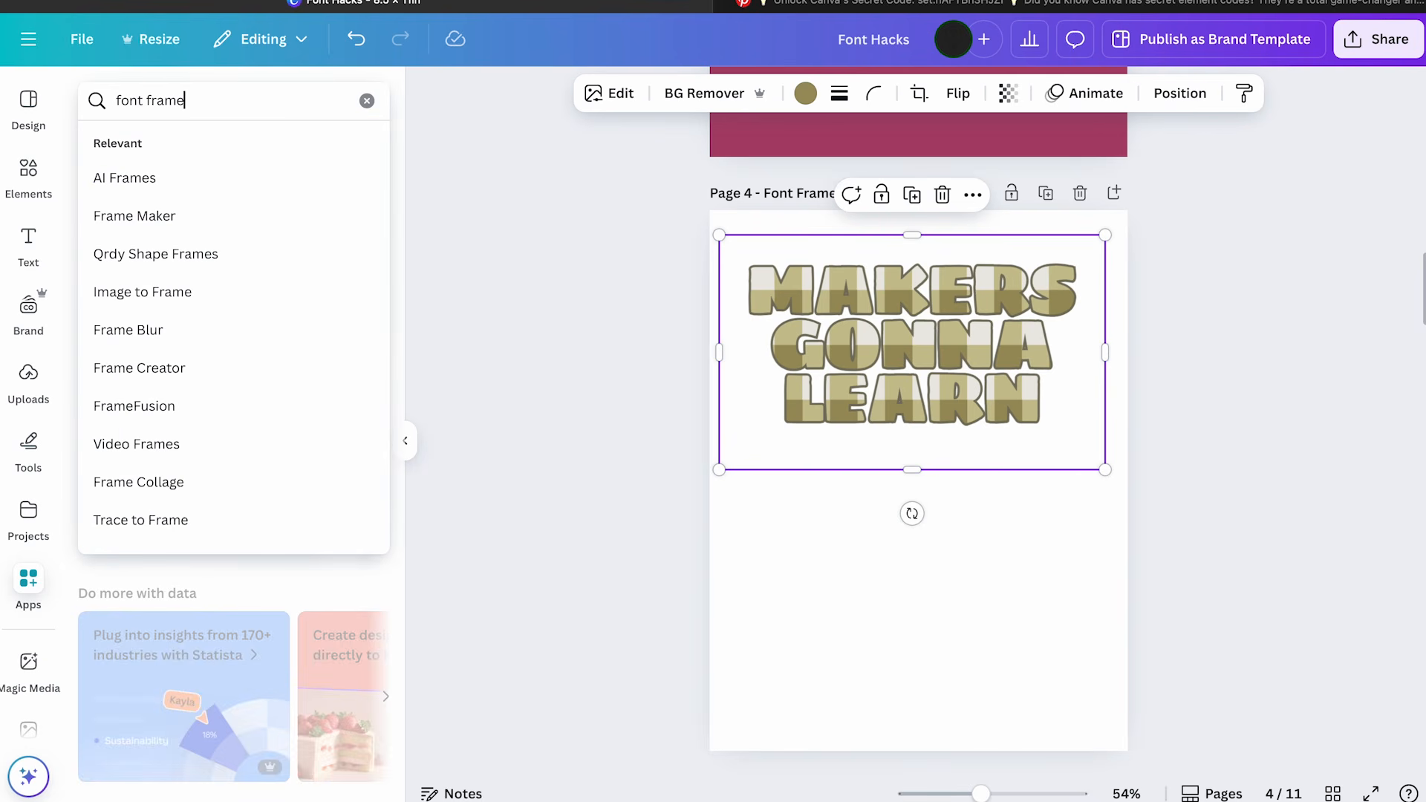
key(Return)
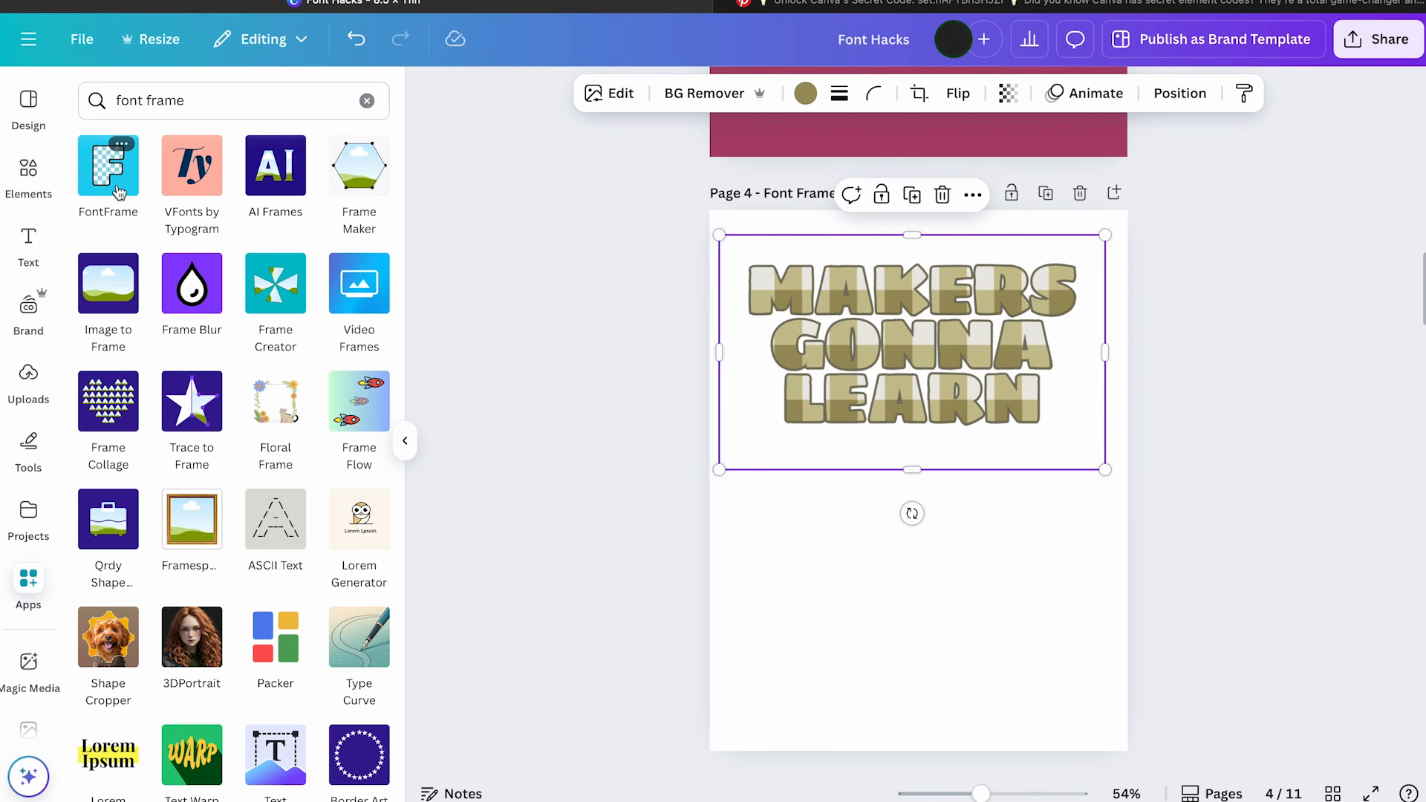
click(119, 193)
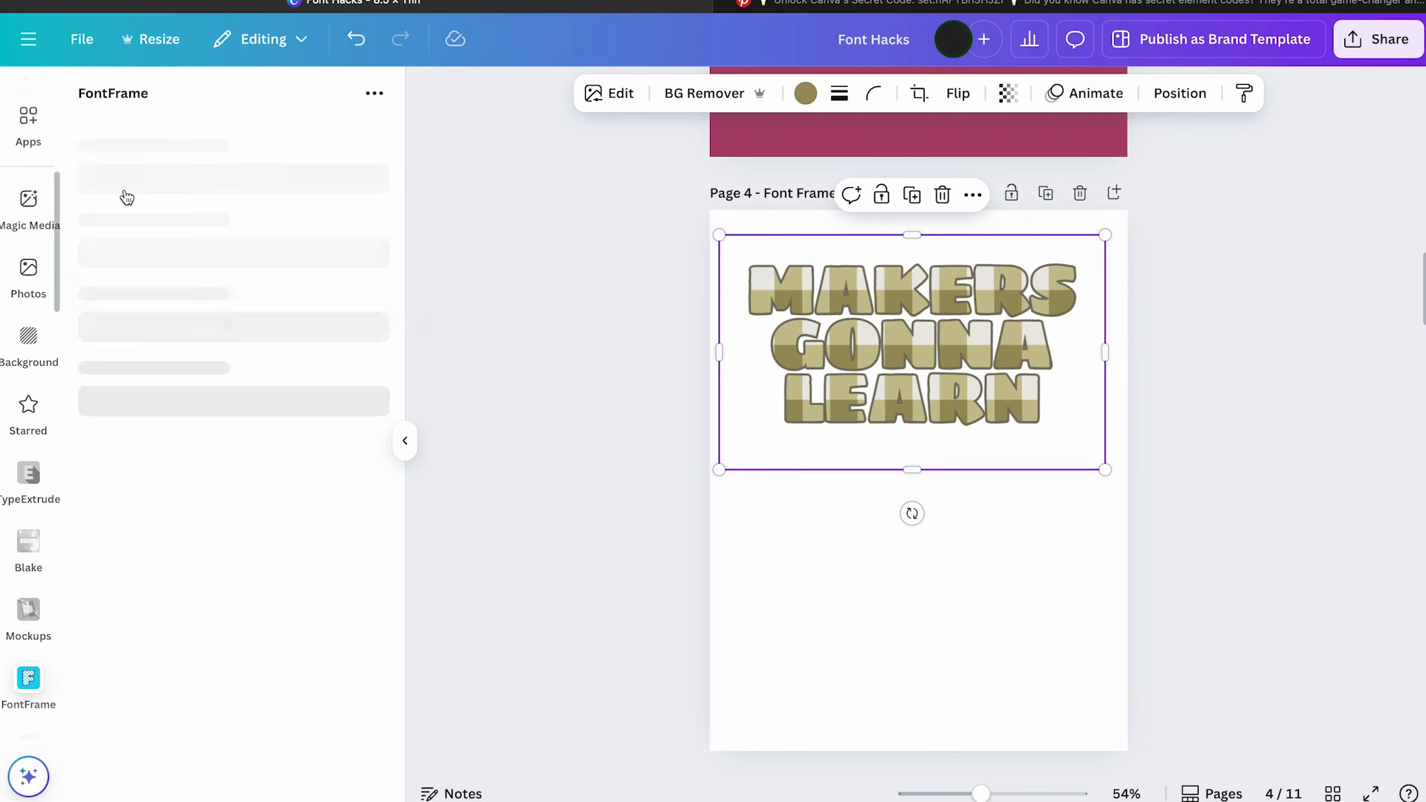
Enter "Makers Gonna Learn" as the FontFrame text, with each word on its own line
click(197, 378)
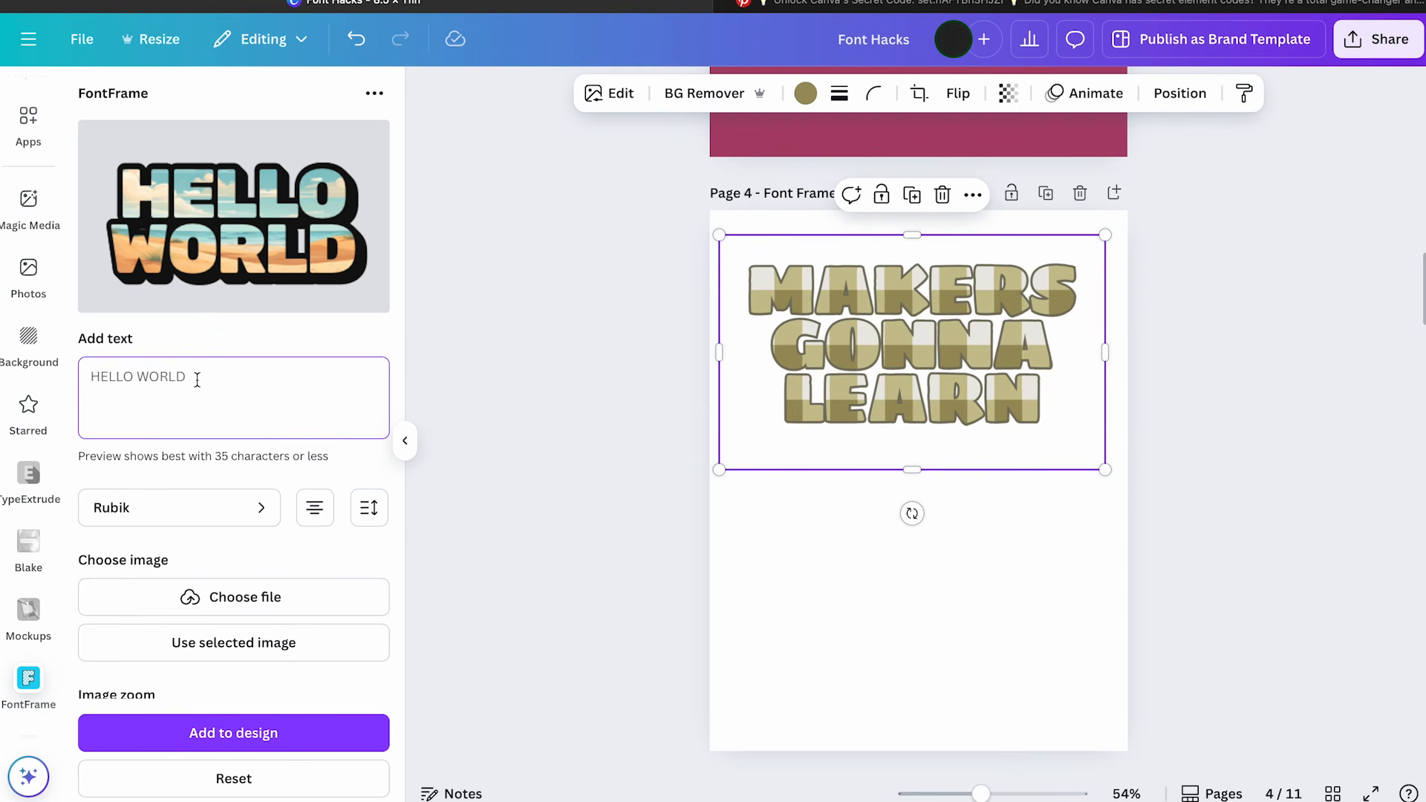
text(Makers)
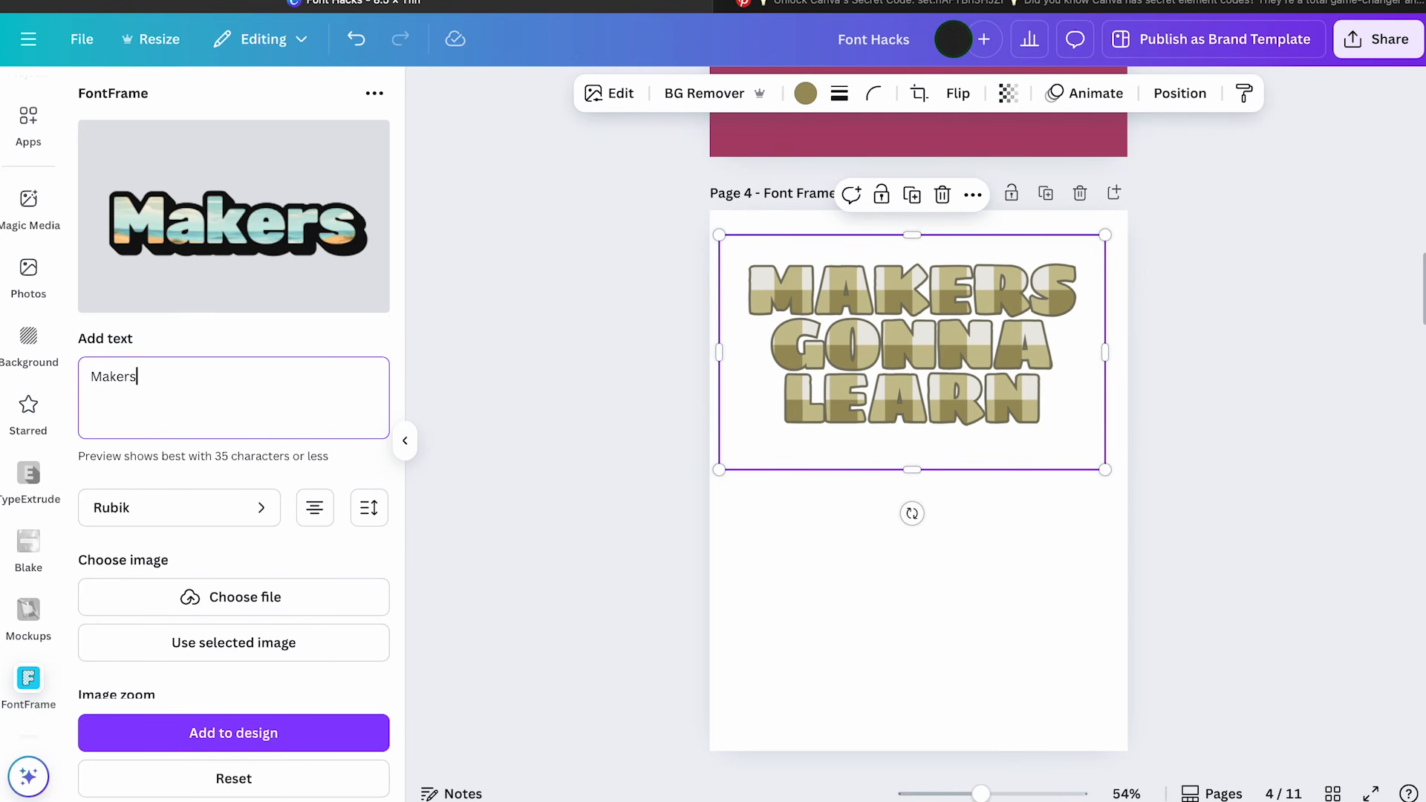
key(Return)
text(Gonna)
key(Return)
text(Learn)
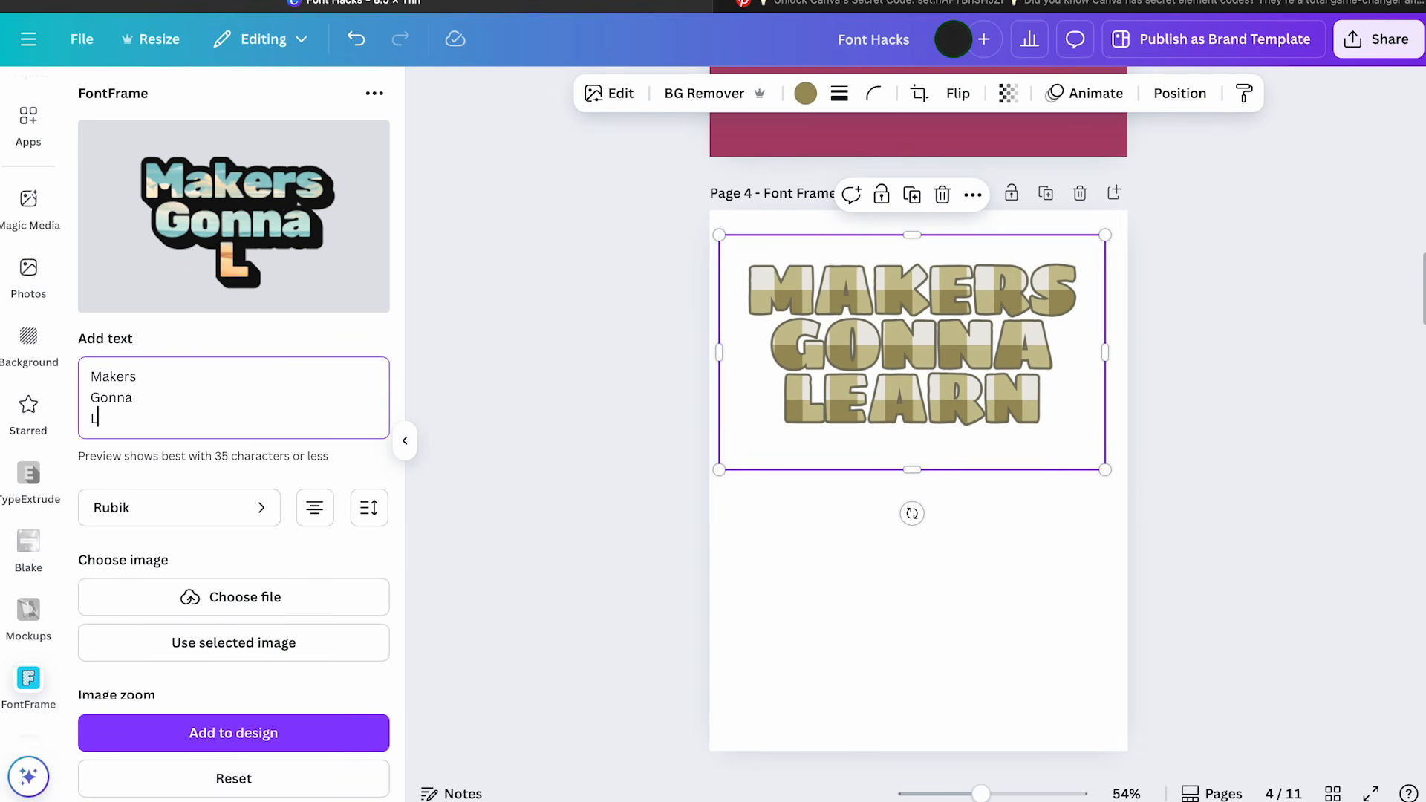
Browse FontFrame's font choices, checking the Script and Fancy categories
click(247, 508)
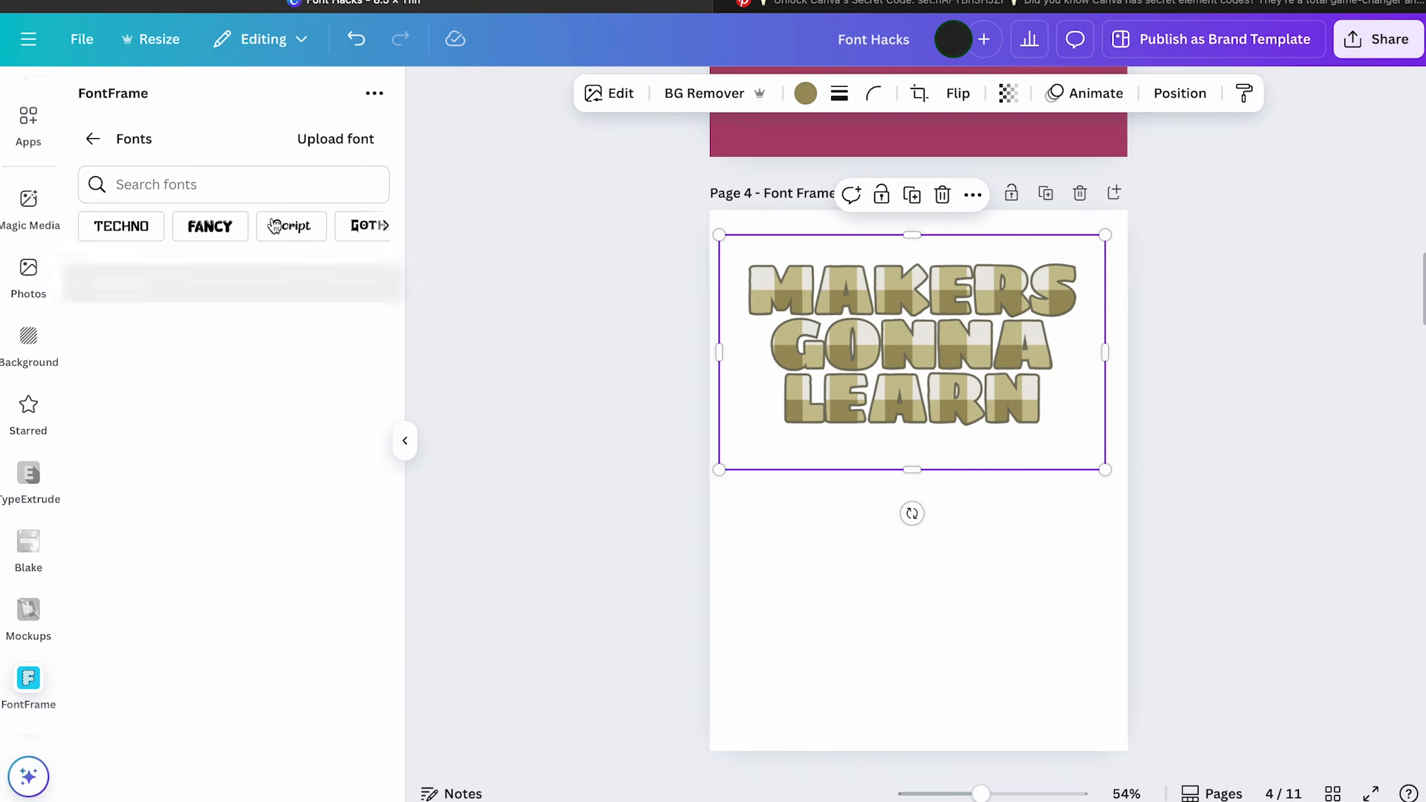
click(231, 237)
click(291, 225)
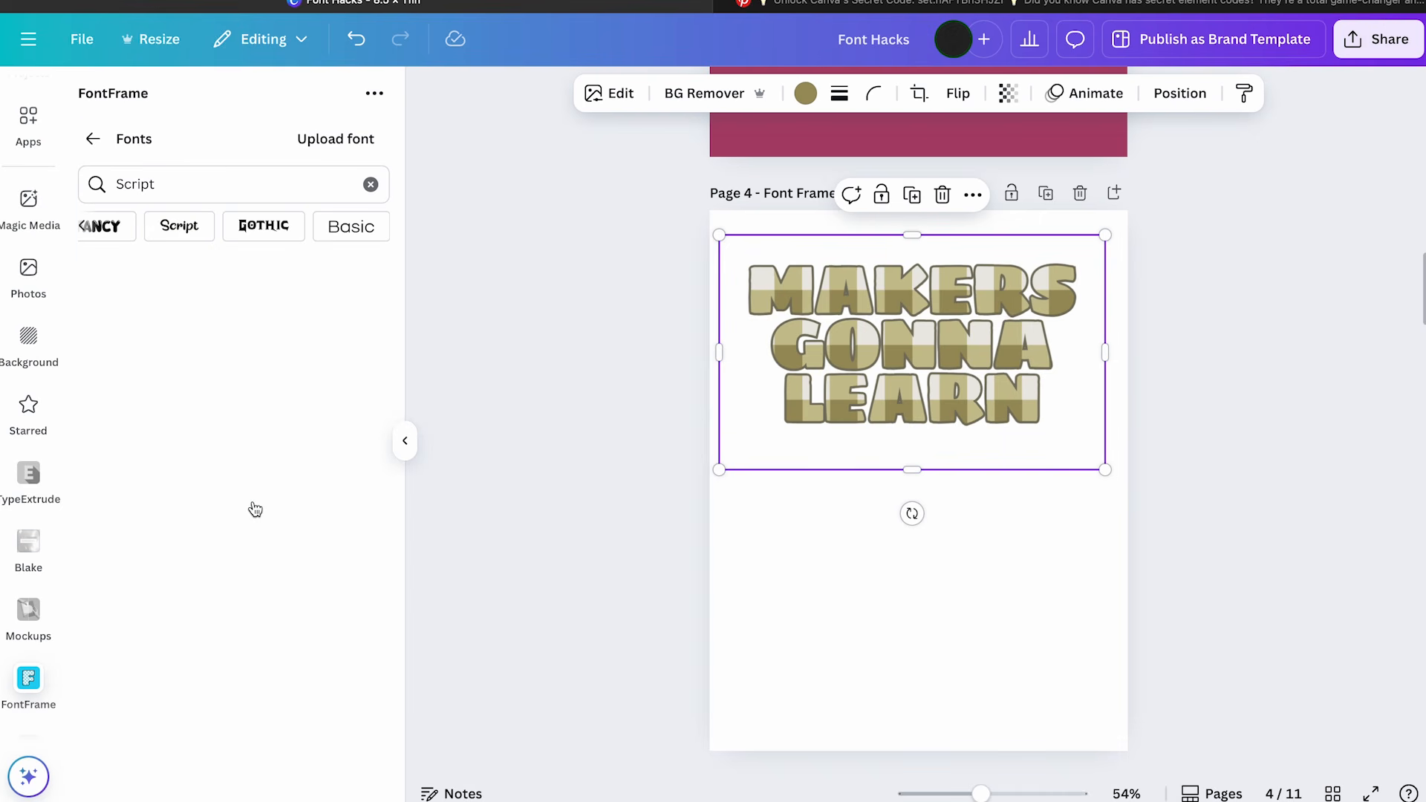
click(106, 225)
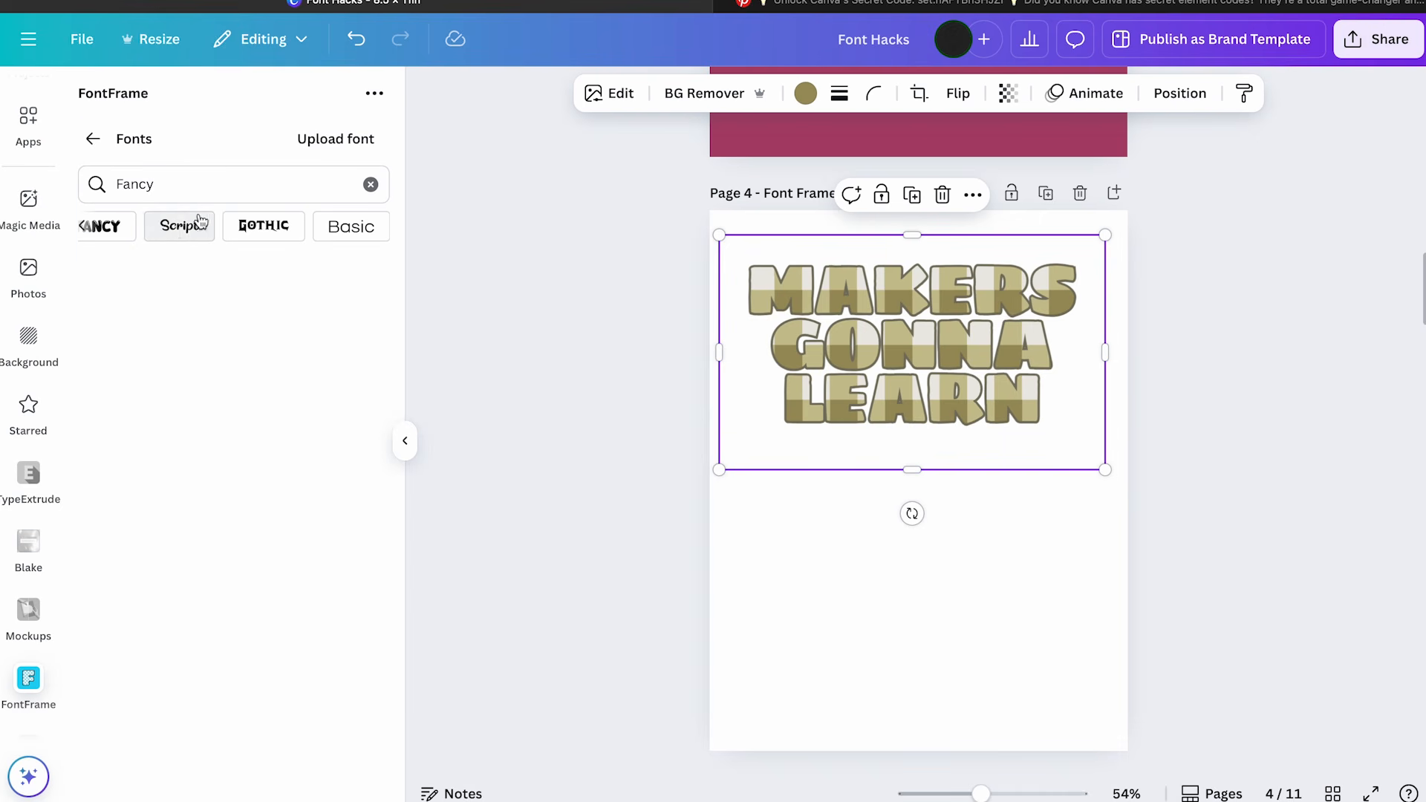
Search the computer's files for "font" and upload MGL Clover.otf as the FontFrame text's font
click(334, 146)
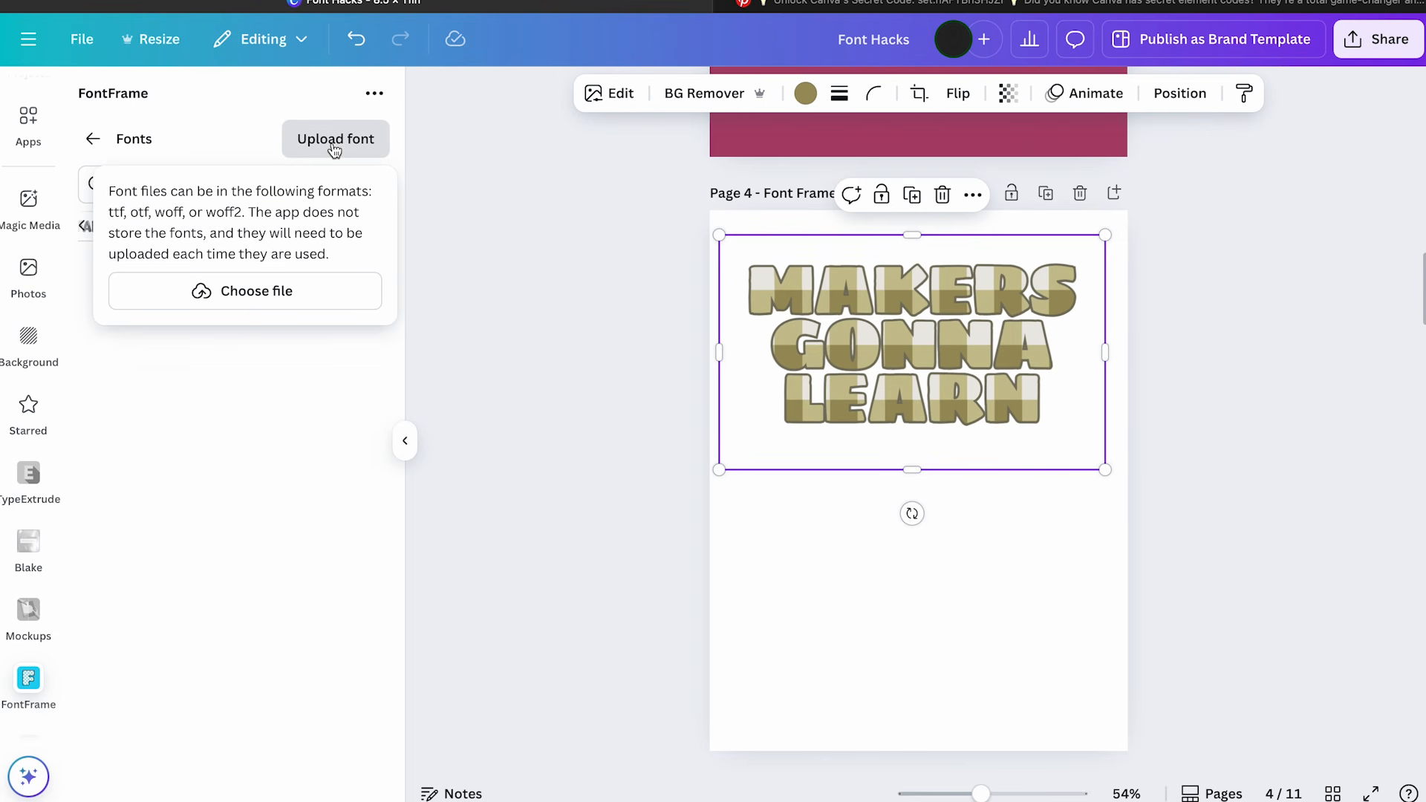
click(295, 291)
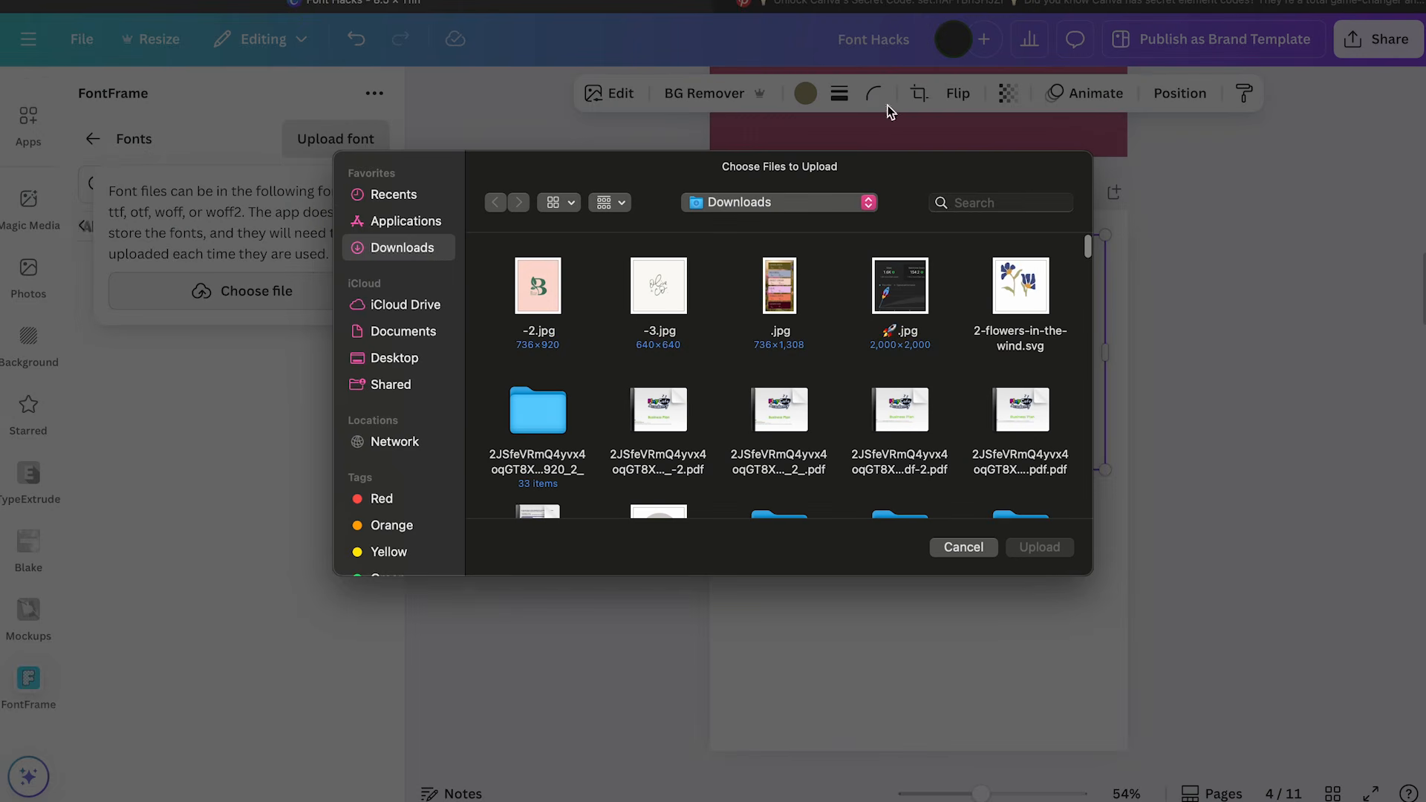
click(1007, 199)
text(font)
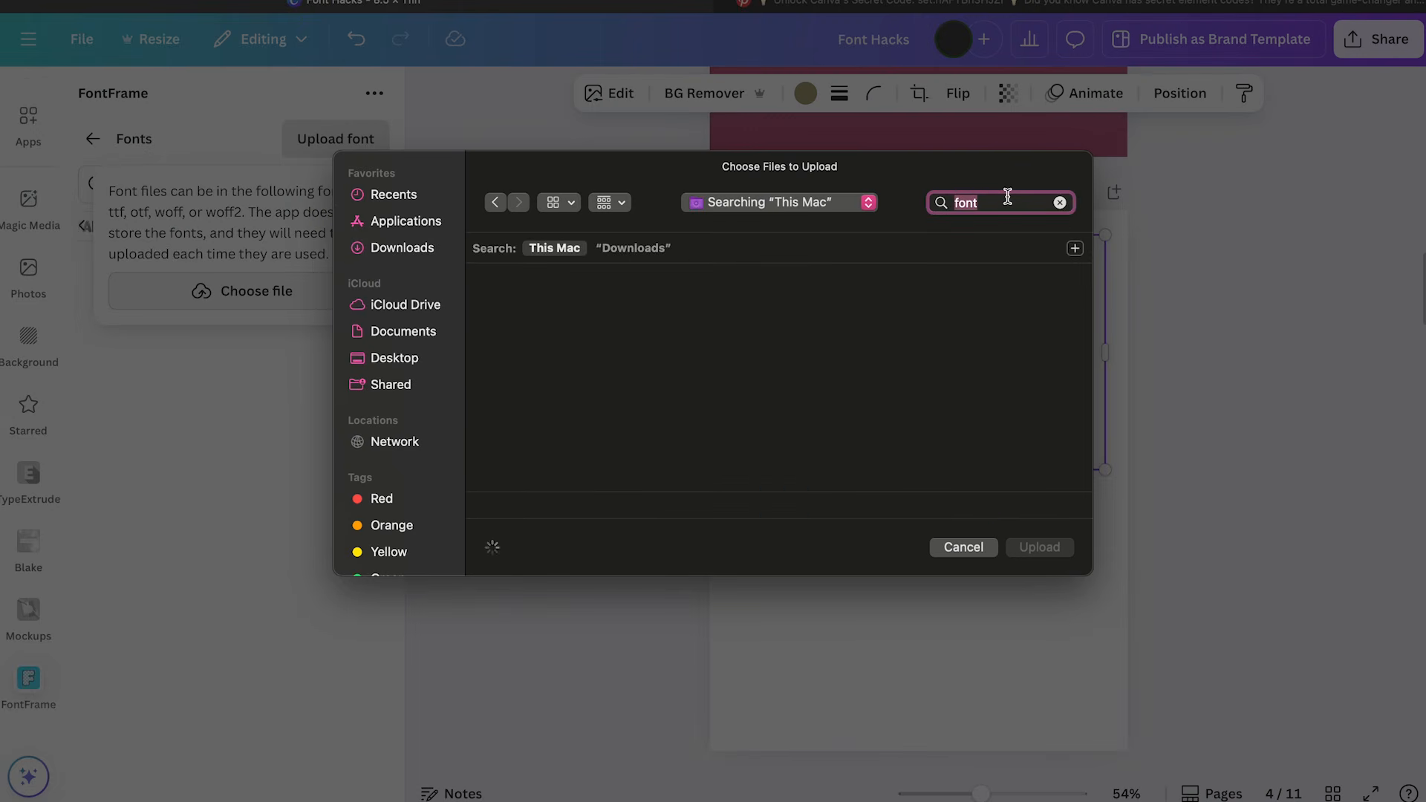
scroll(815, 341, down, 5)
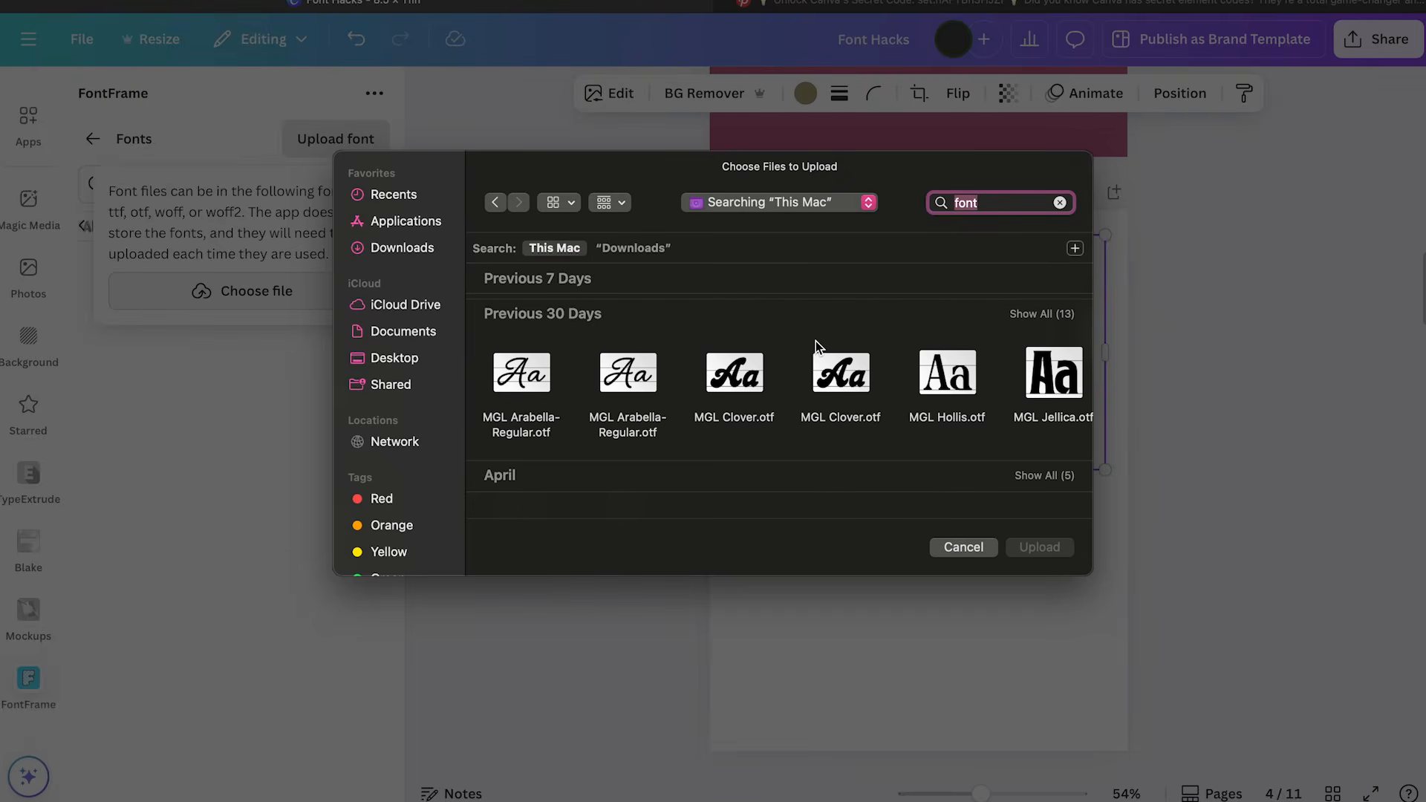
double_click(735, 373)
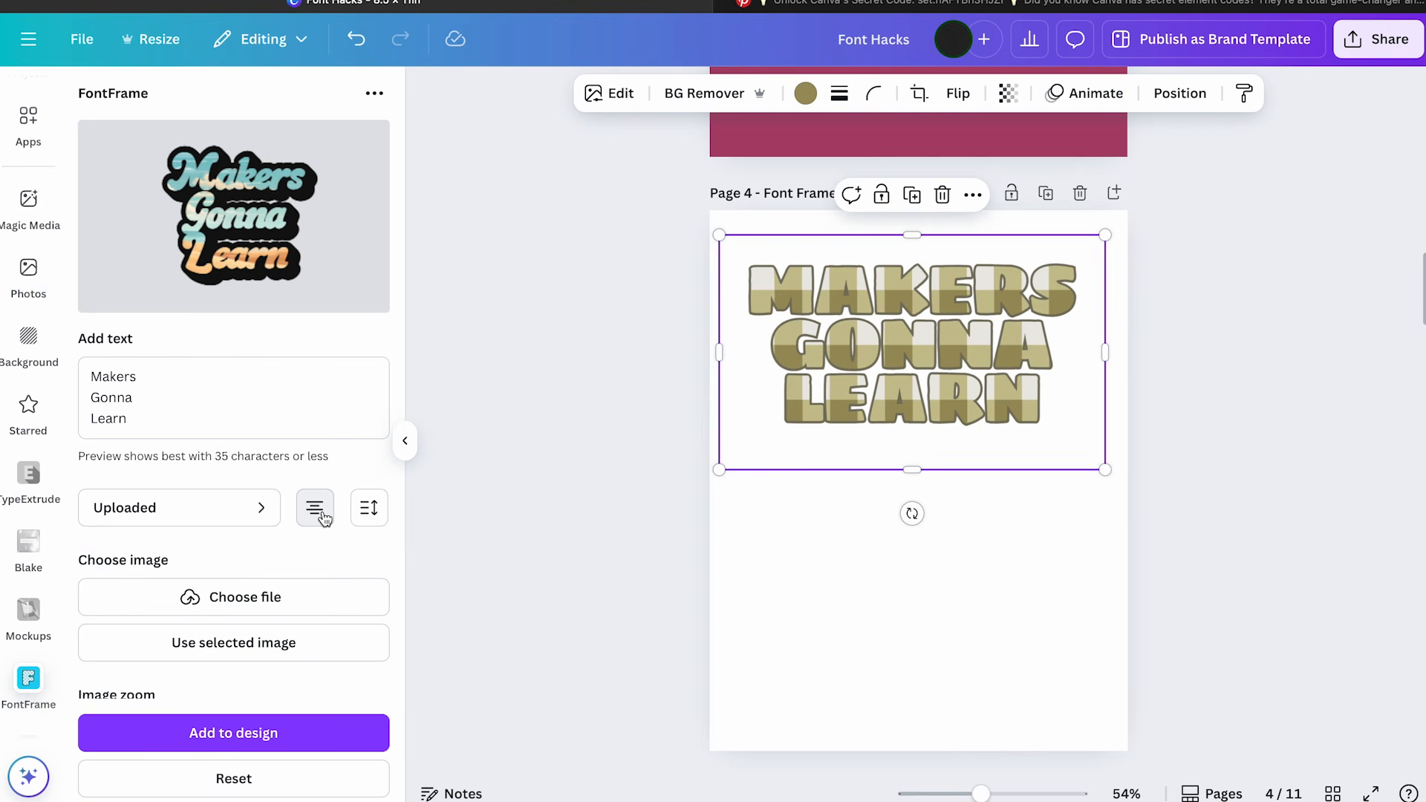
Search the computer's files for "pattern" and upload a pattern image as the FontFrame text's fill
scroll(321, 518, down, 5)
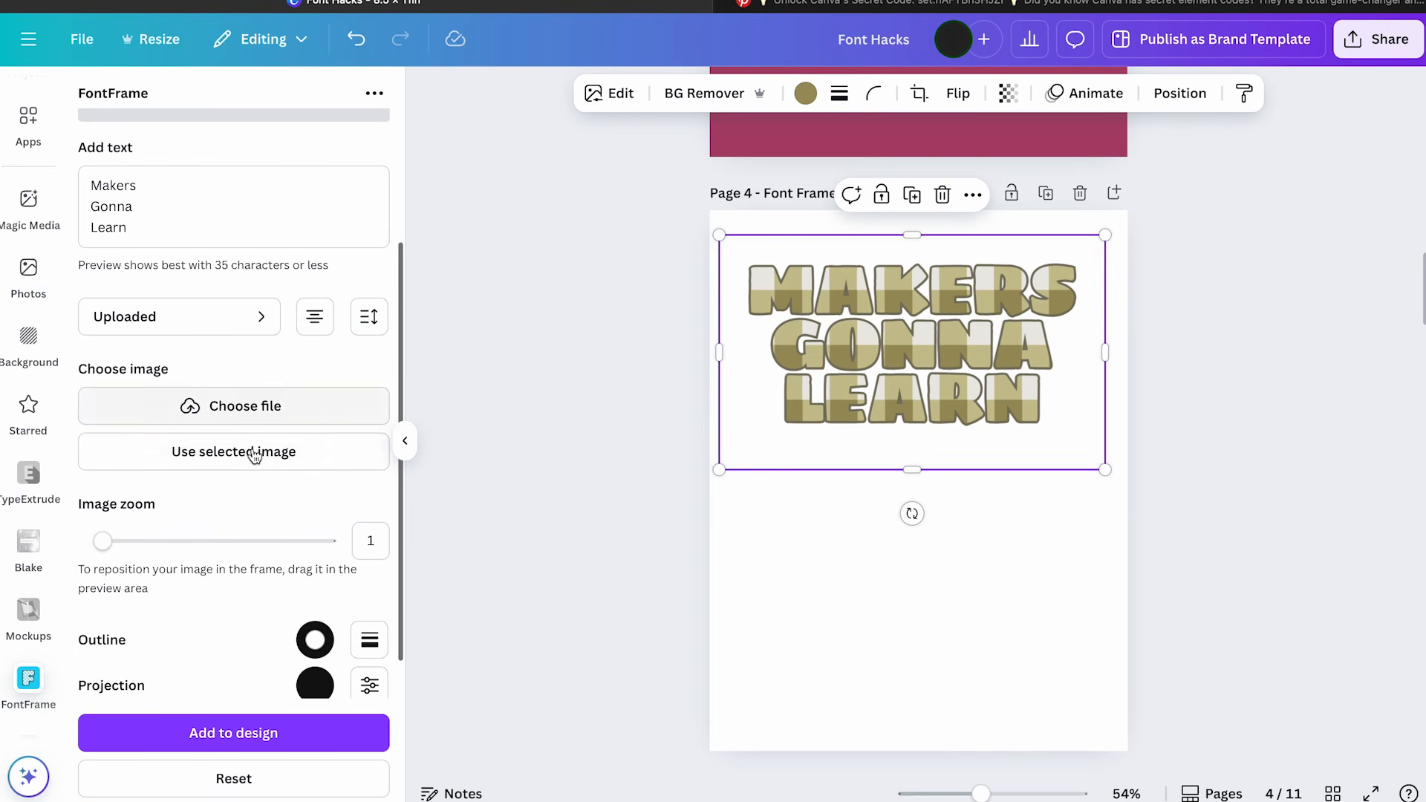
click(255, 411)
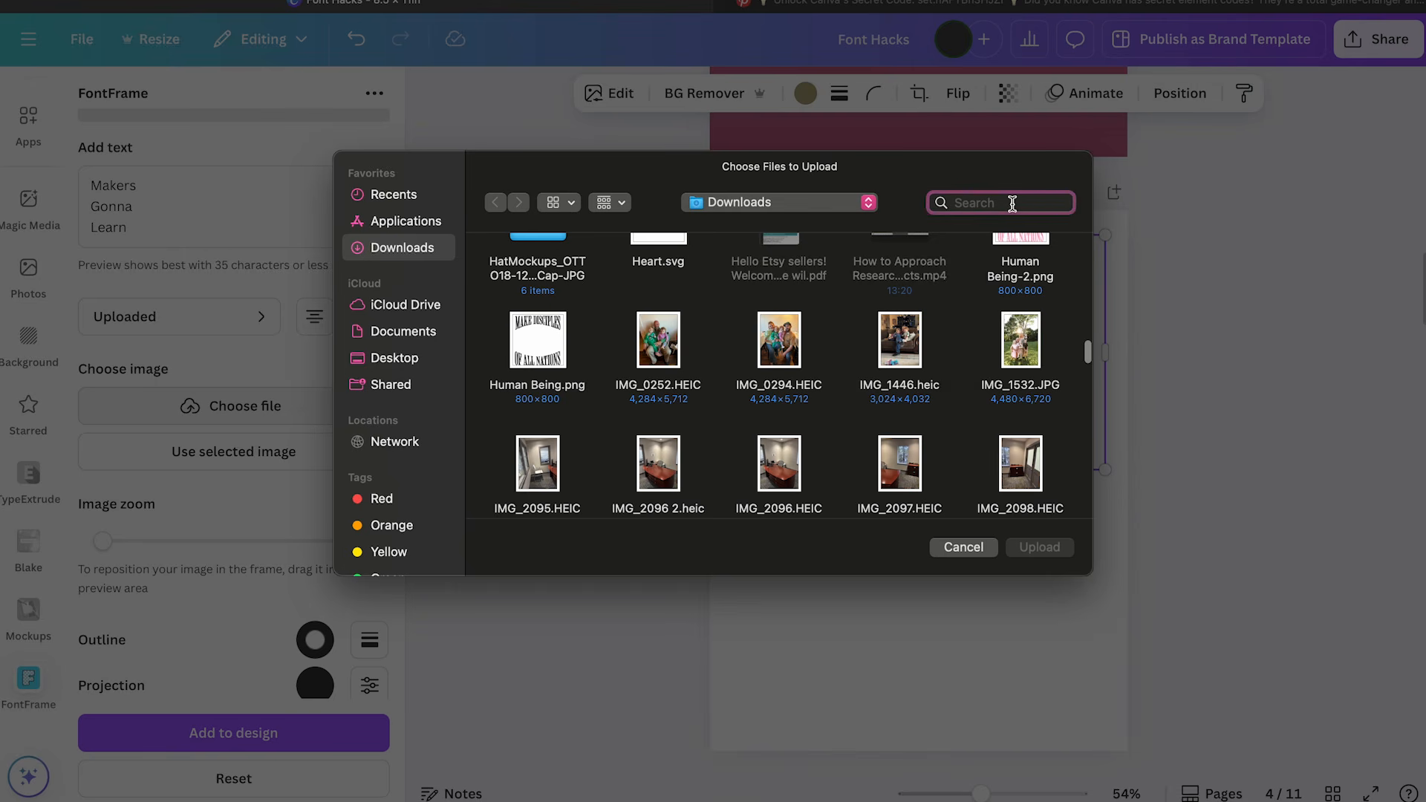
text(pattern)
key(Return)
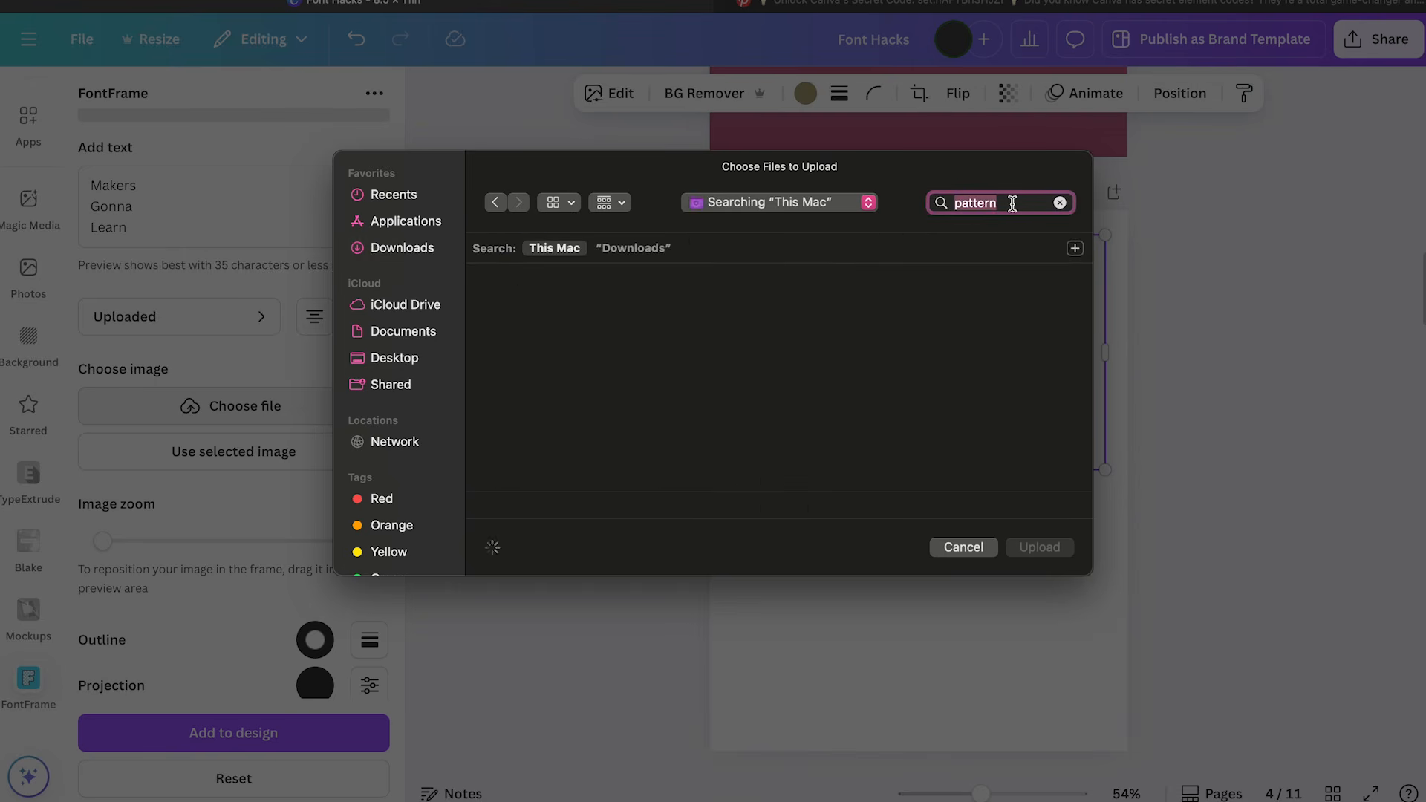
double_click(626, 337)
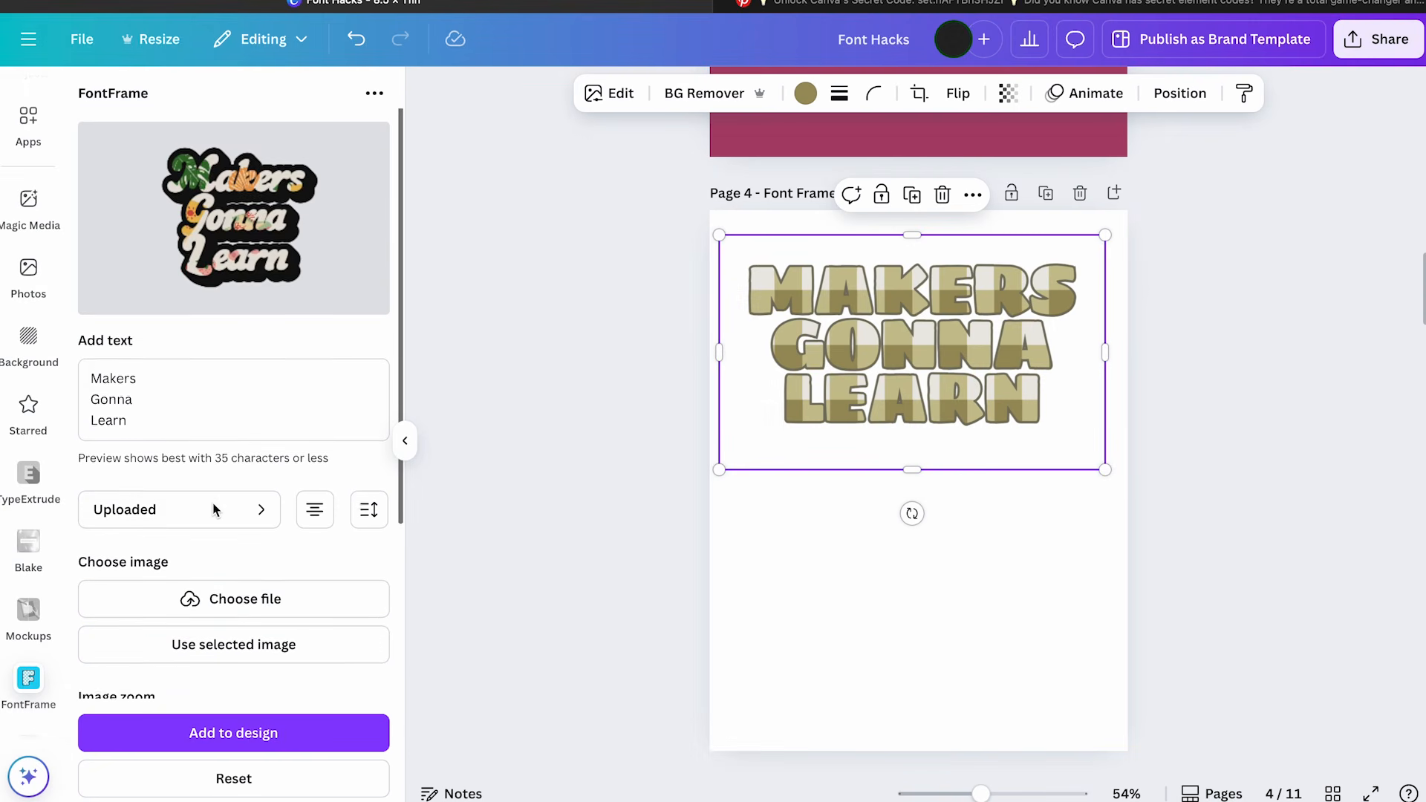
Reposition the pattern image inside the lettering and set the image zoom to 1.5
drag(244, 225, 290, 205)
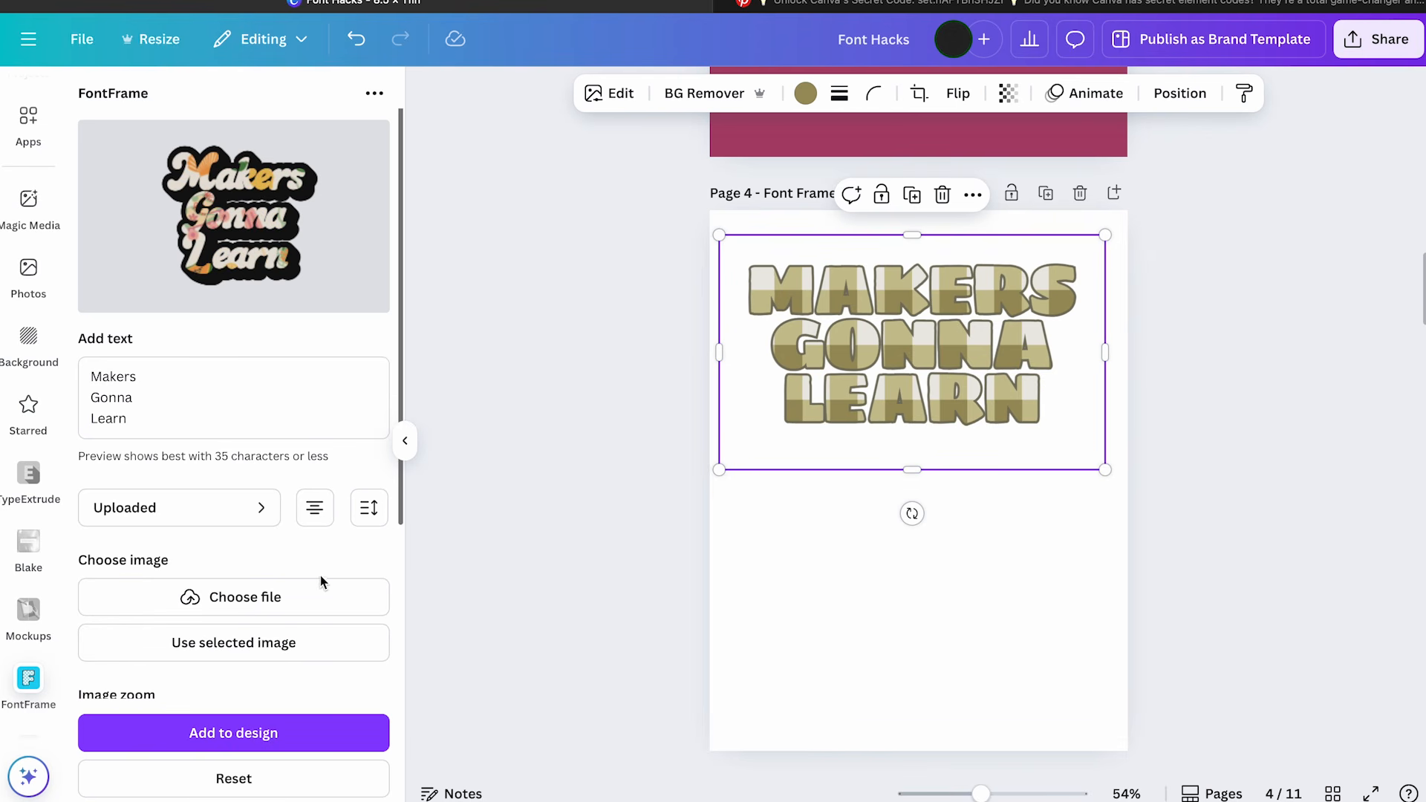
scroll(321, 583, down, 3)
drag(102, 490, 143, 500)
scroll(143, 500, up, 3)
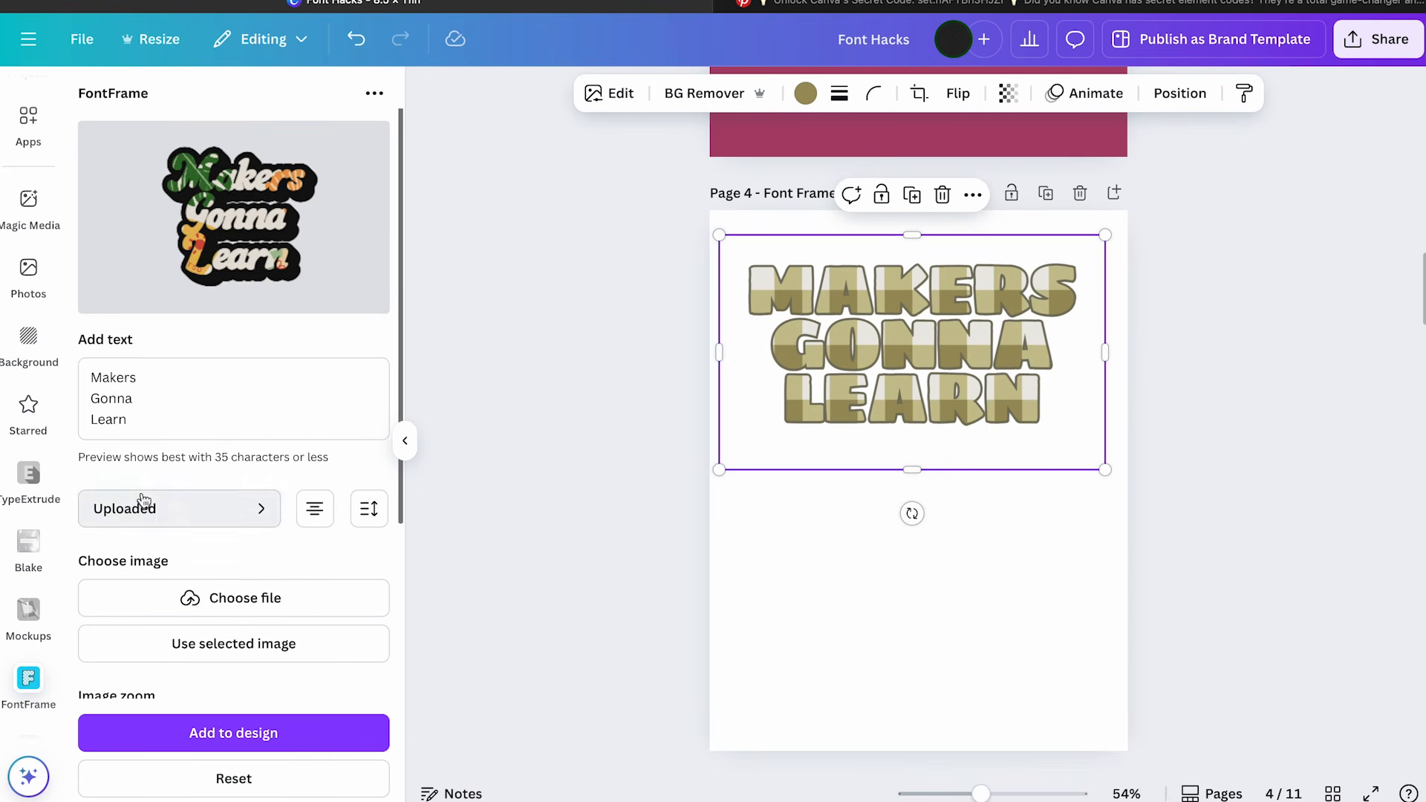
drag(245, 200, 184, 178)
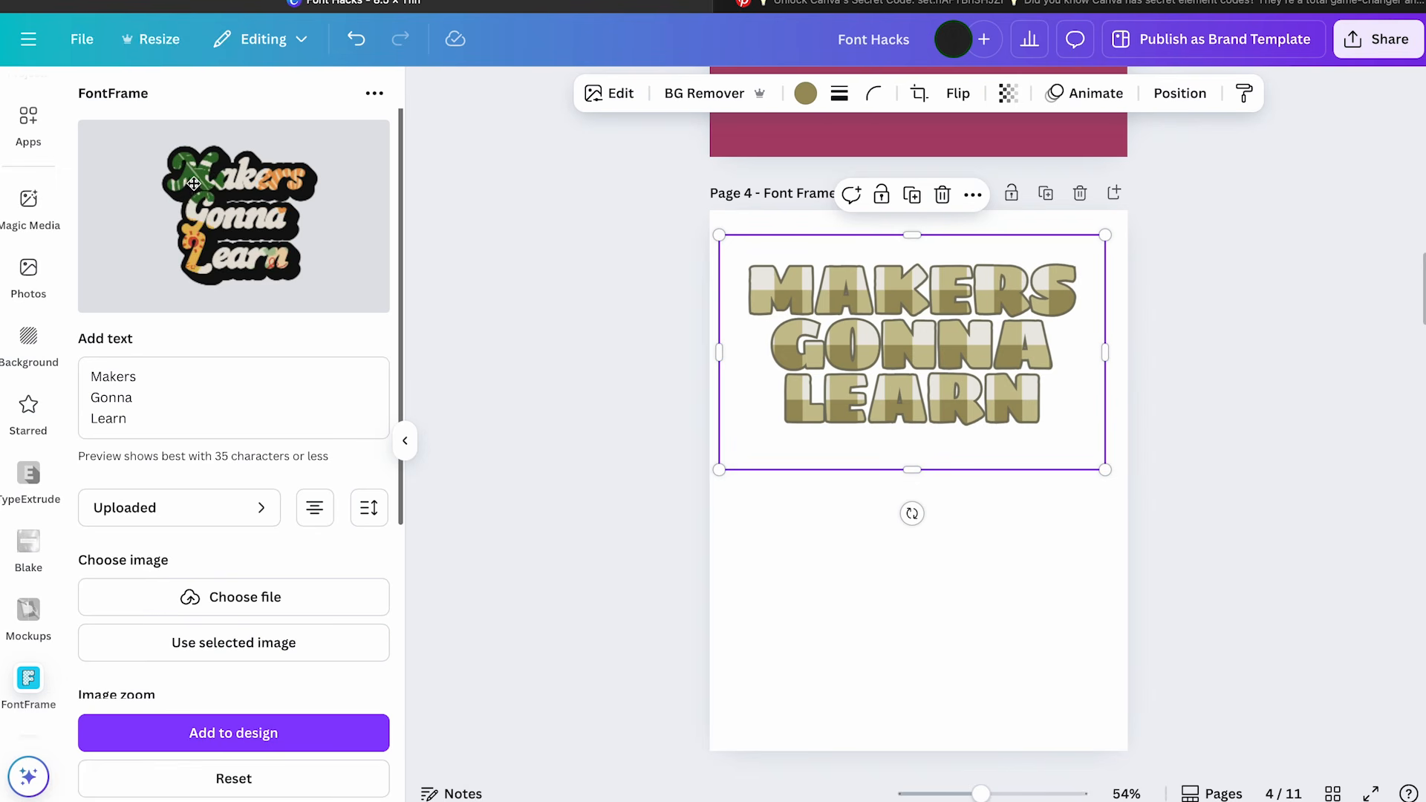
scroll(221, 514, down, 3)
drag(147, 556, 132, 553)
scroll(188, 443, up, 3)
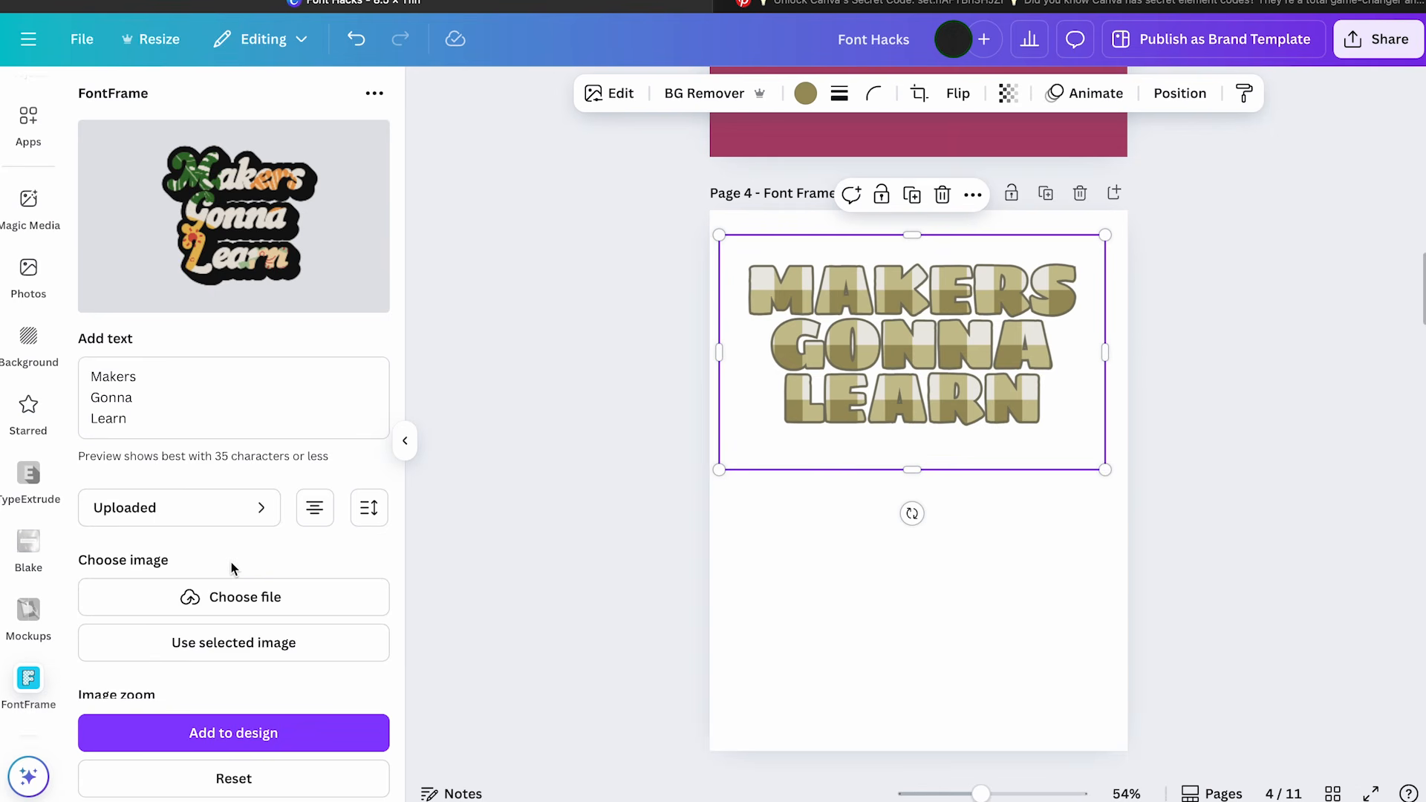
Try a pink outline colour on the FontFrame lettering
scroll(231, 557, down, 3)
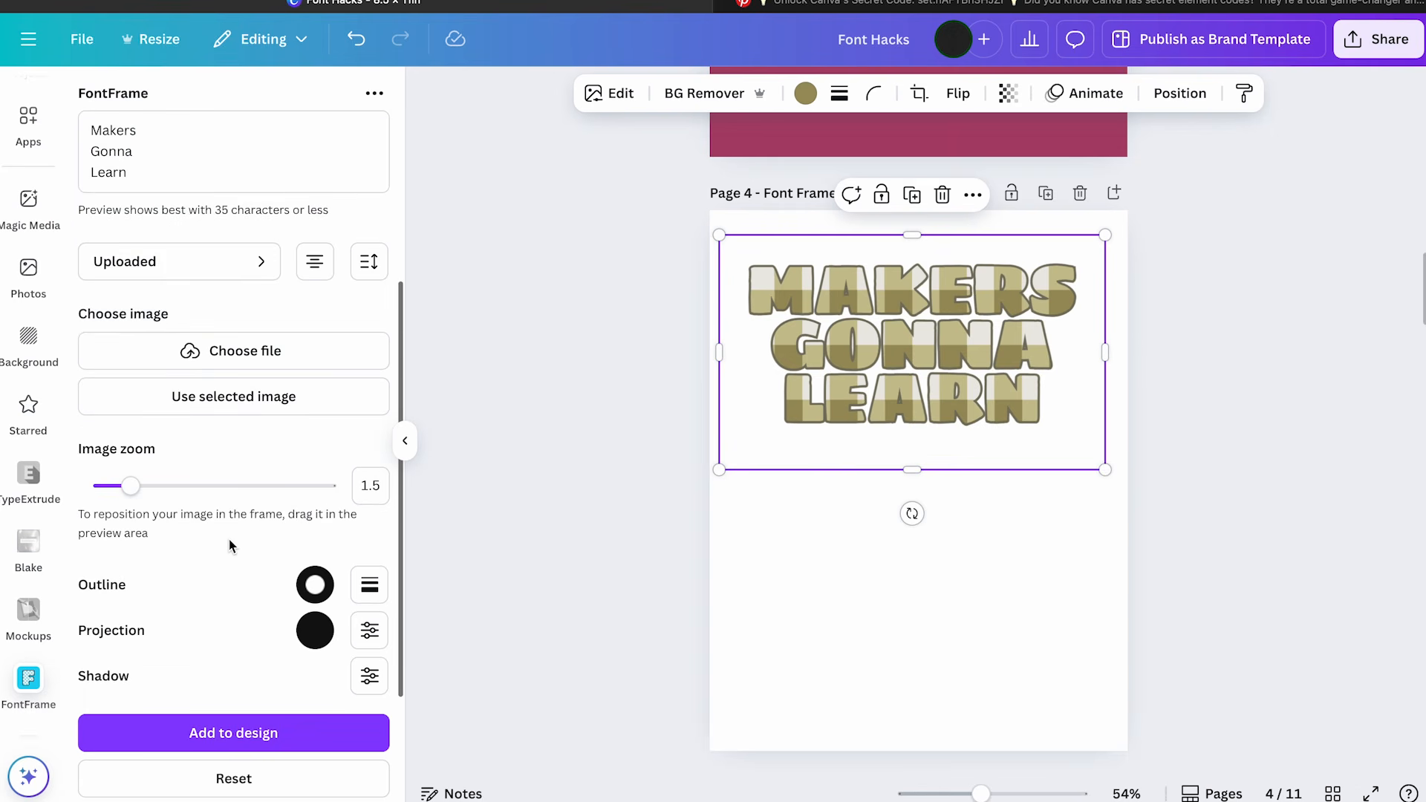
click(317, 590)
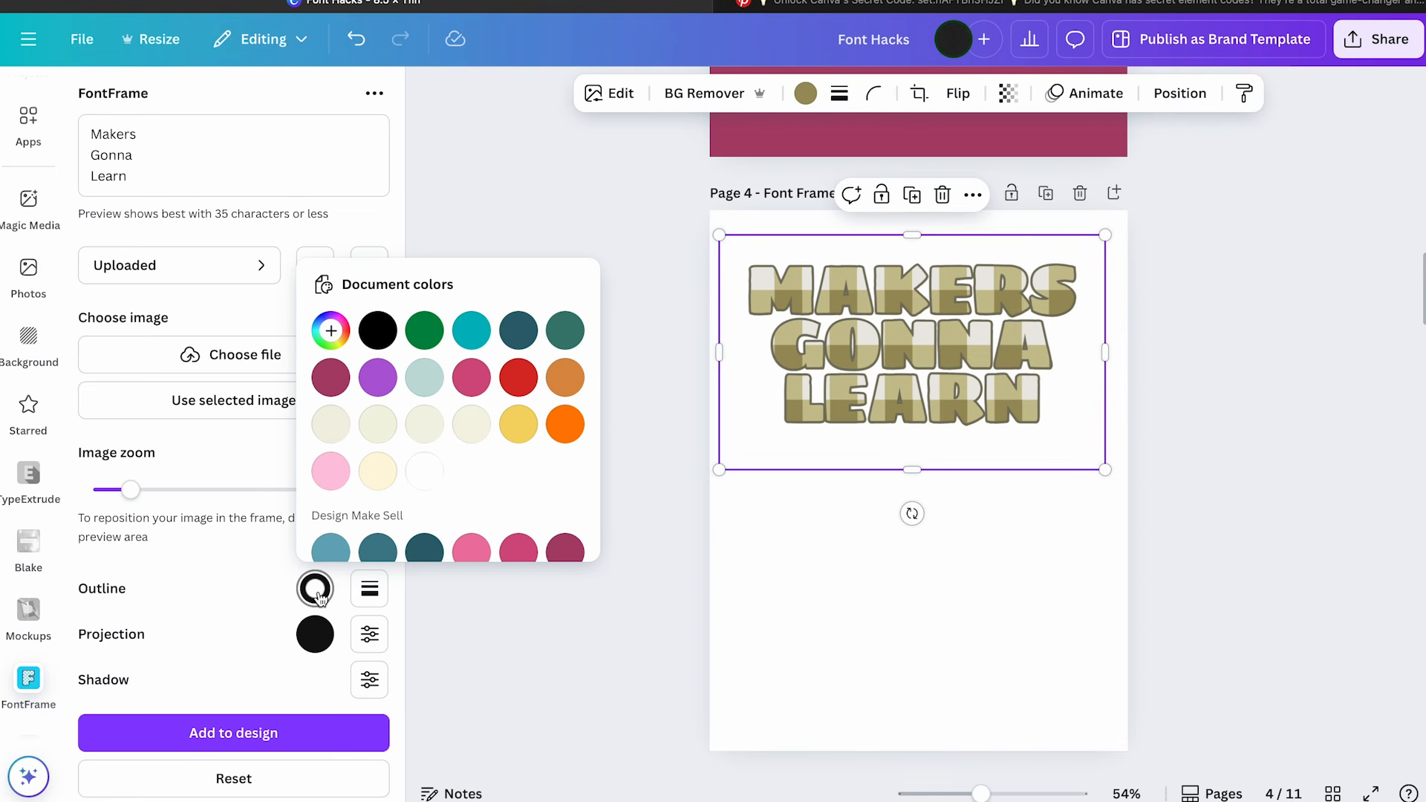
scroll(335, 416, down, 10)
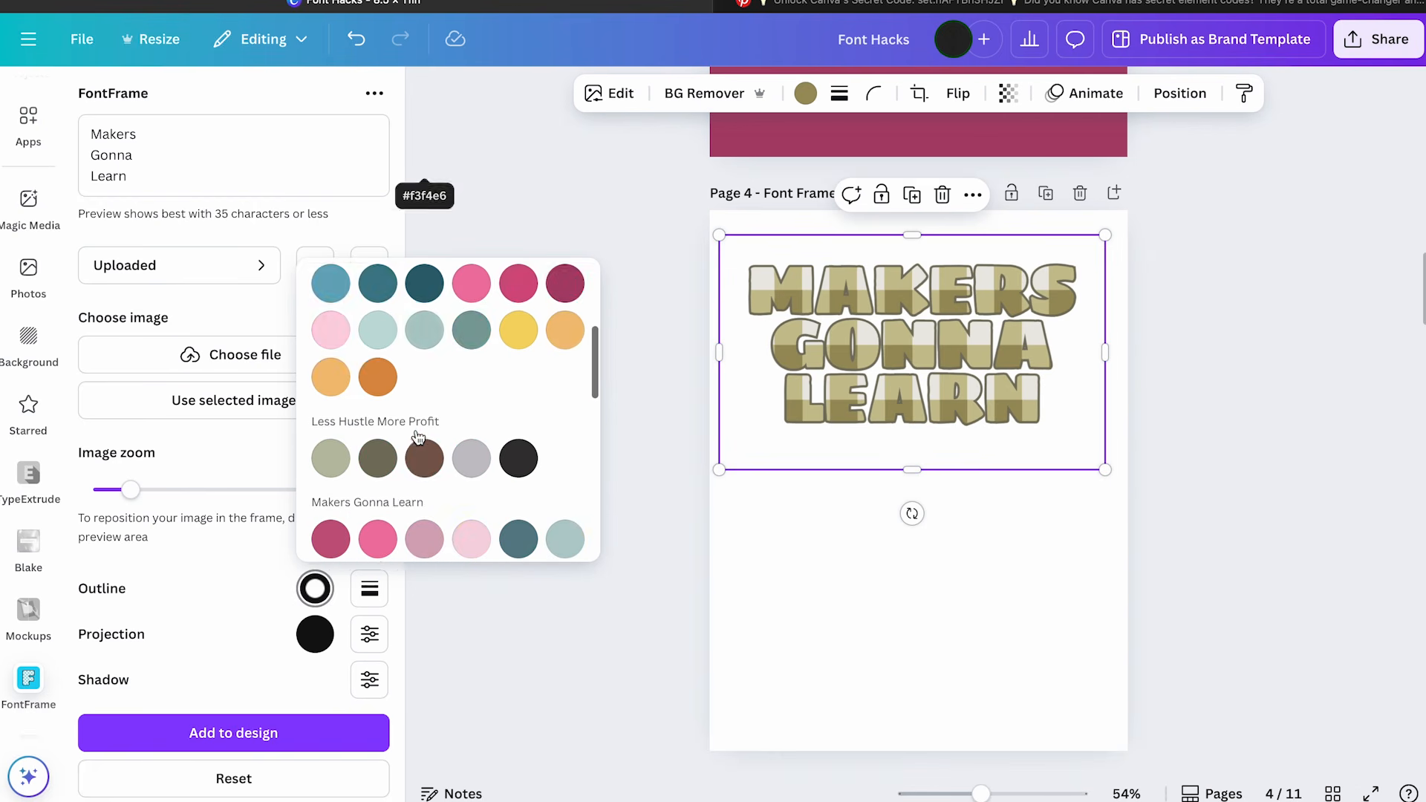
scroll(417, 427, down, 2)
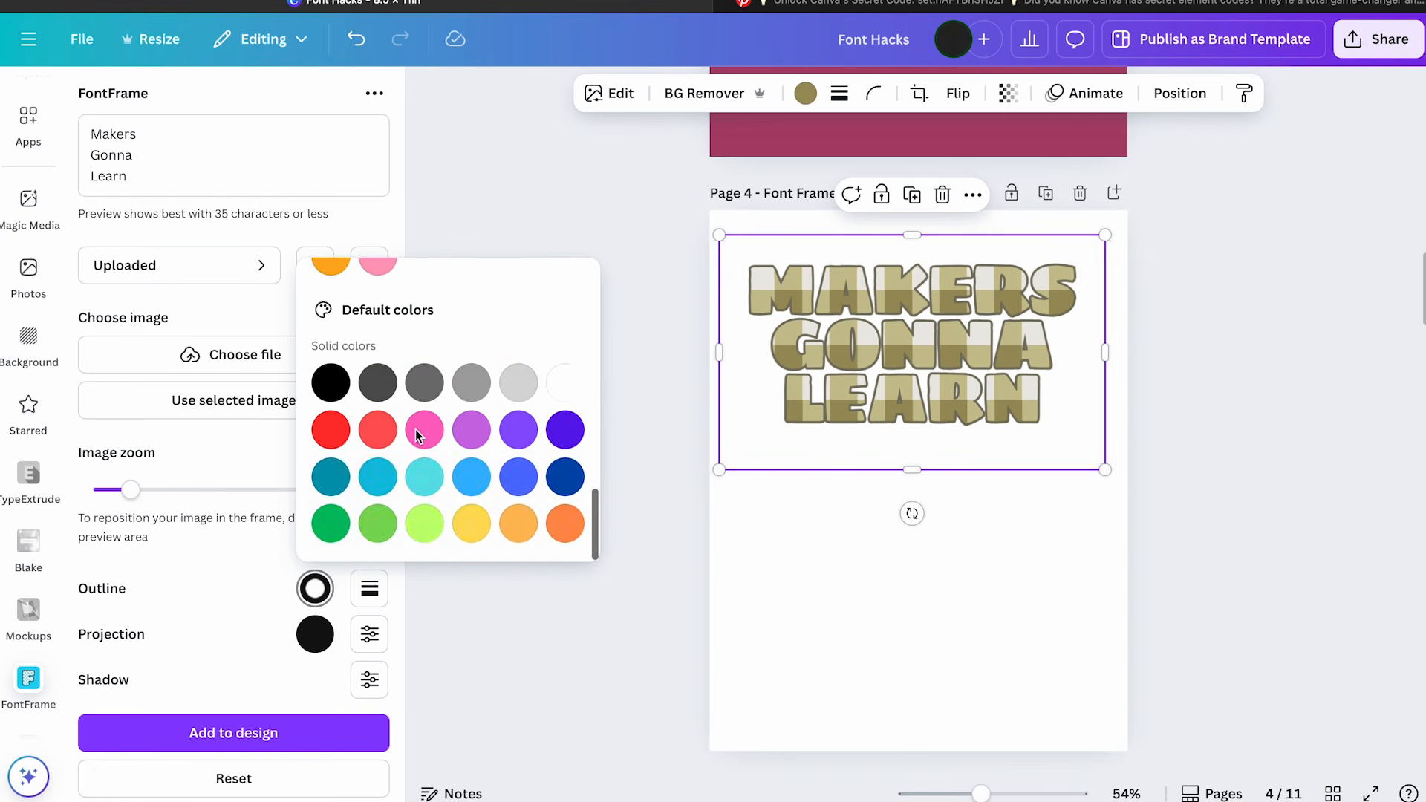
scroll(417, 427, up, 3)
click(378, 380)
click(213, 469)
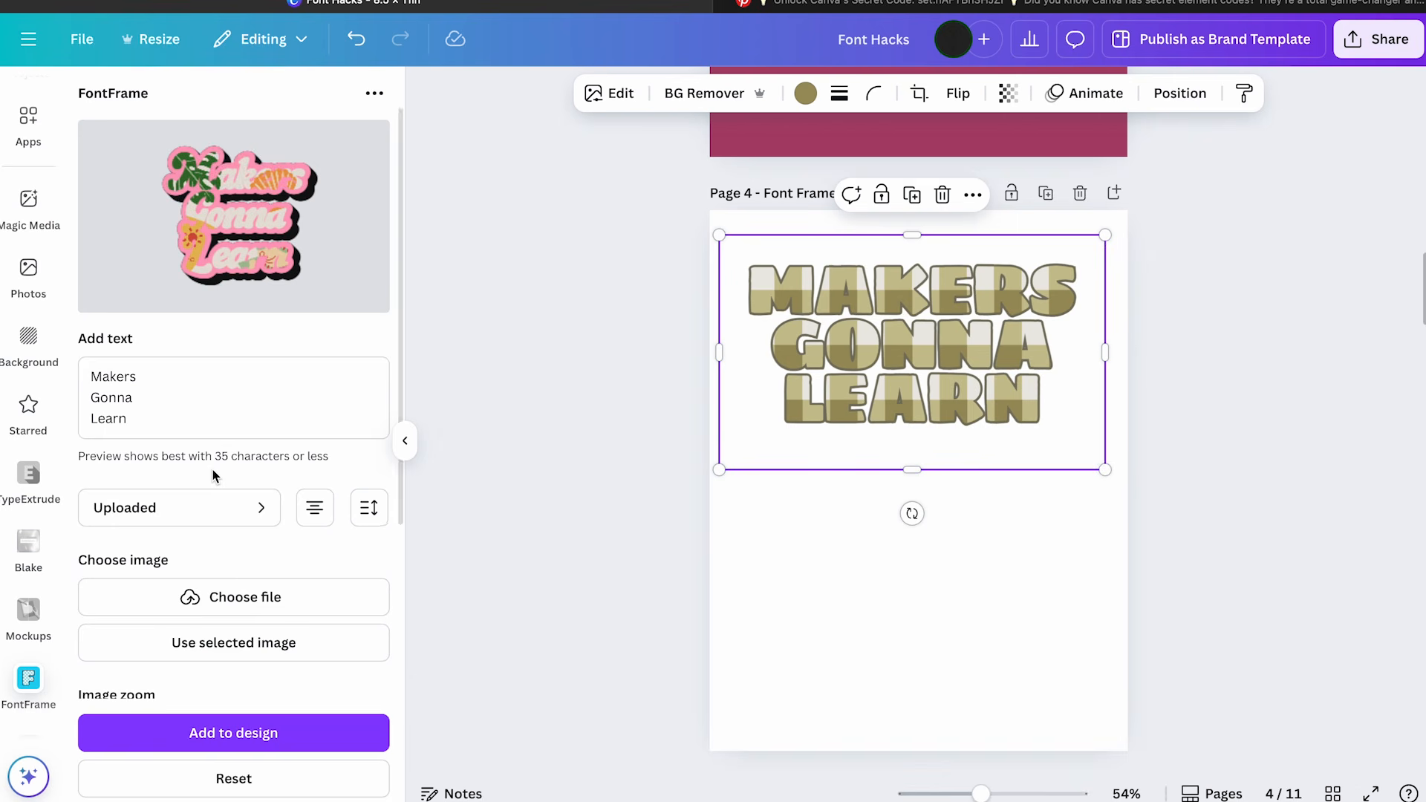
Change the FontFrame lettering's outline to the medium teal in the Design Make Sell palette
scroll(212, 469, down, 3)
click(318, 598)
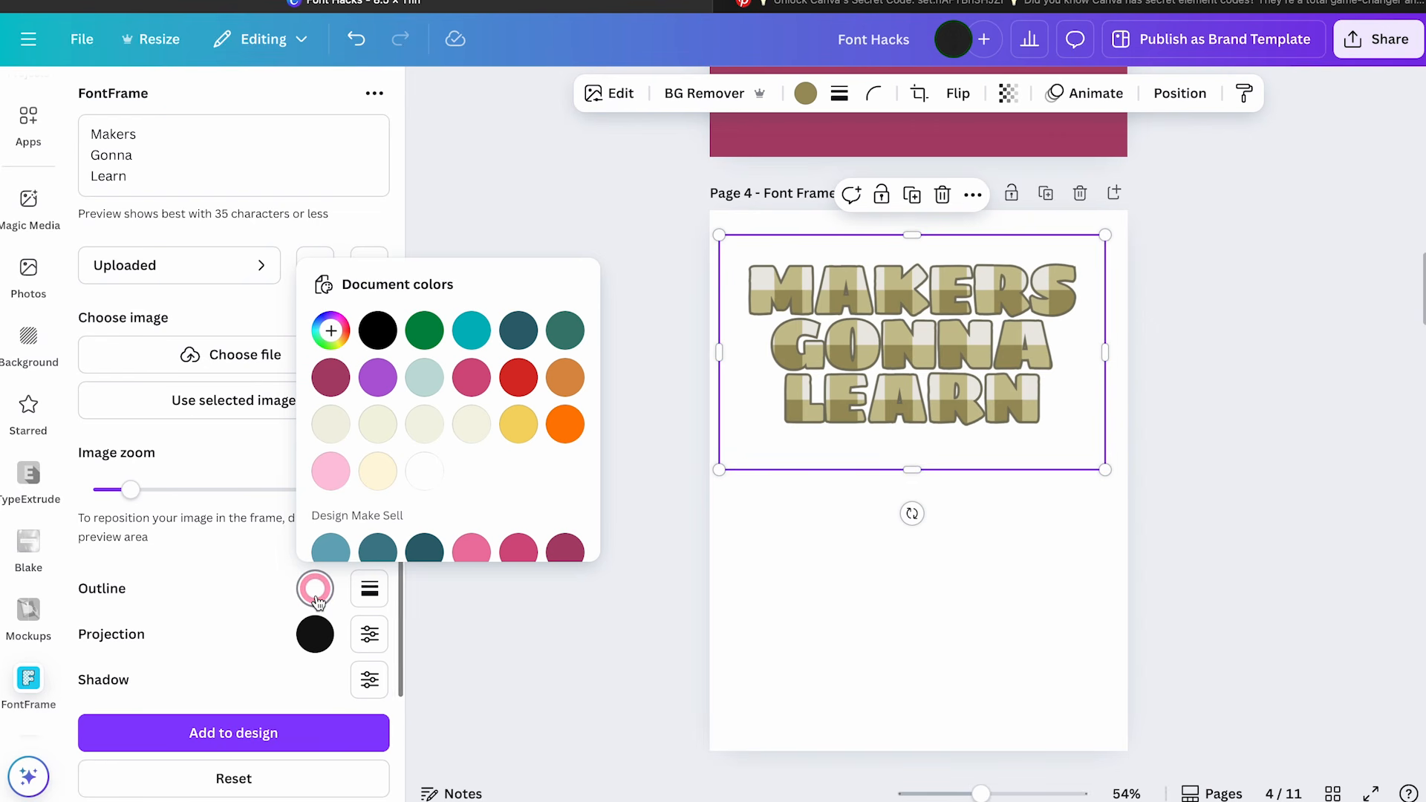
scroll(438, 503, down, 2)
click(377, 454)
click(258, 584)
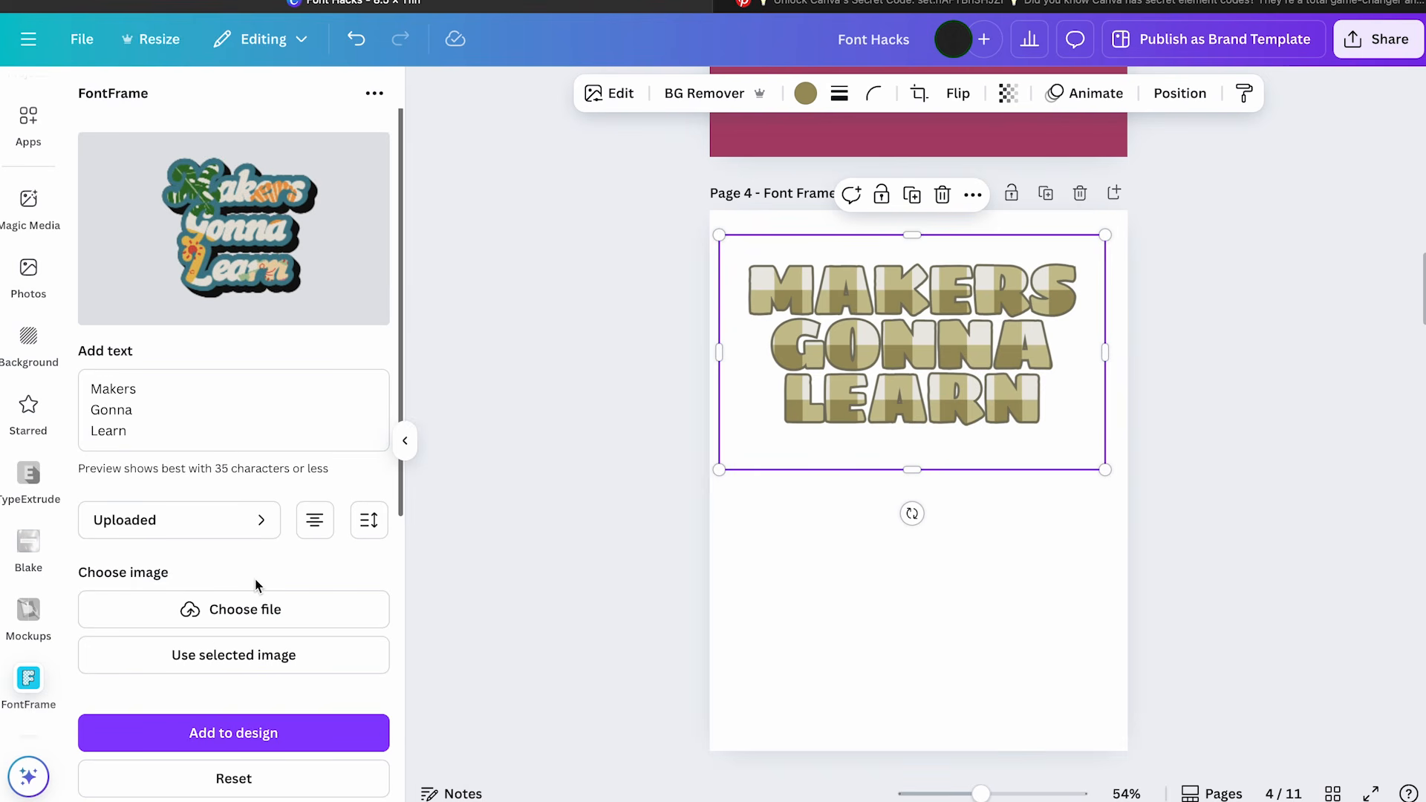
Set the FontFrame lettering's projection colour to the dark teal in the Design Make Sell palette
scroll(256, 587, down, 3)
click(314, 633)
scroll(439, 520, down, 2)
click(424, 509)
click(210, 594)
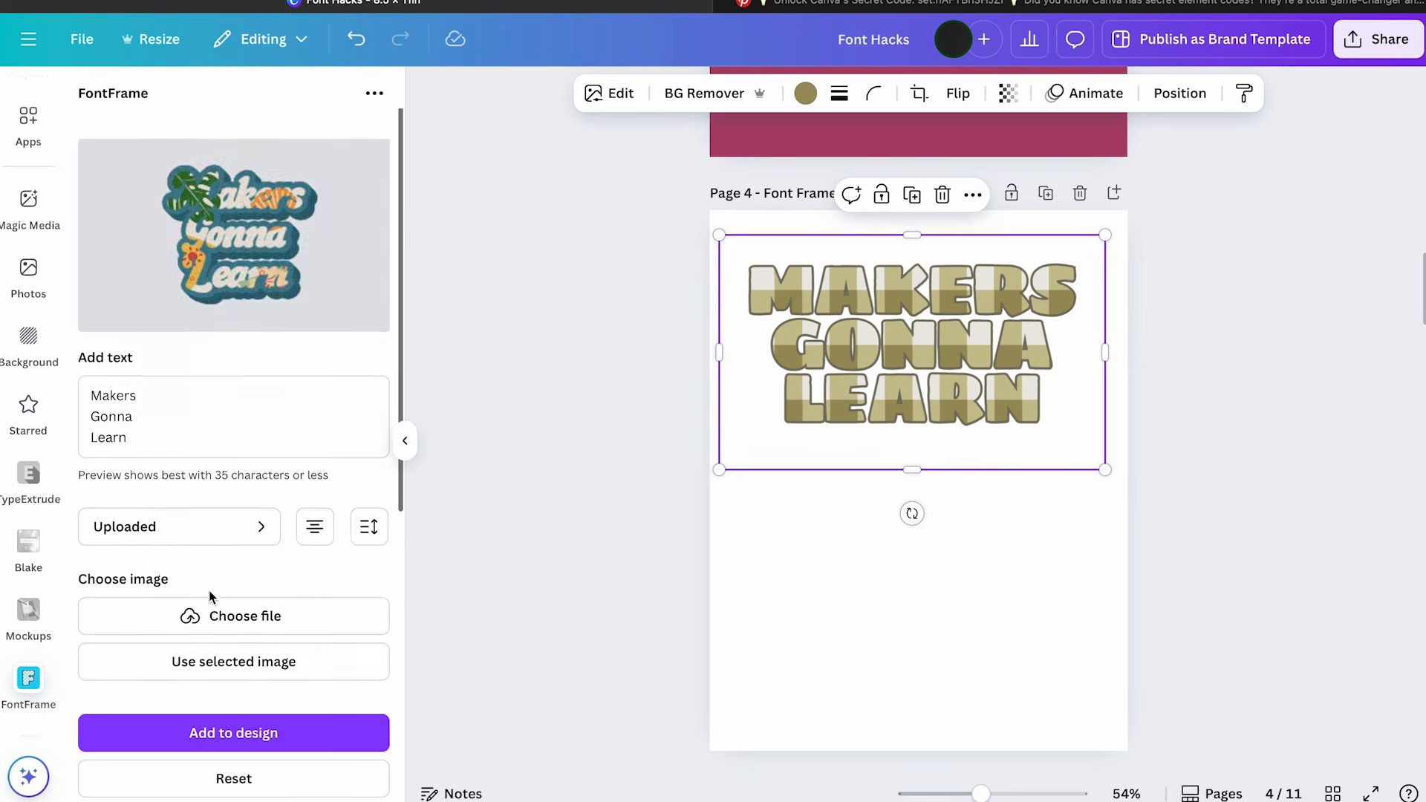
Add the finished FontFrame graphic to page 4, enlarge it and place it below the plaid "Makers Gonna Learn" lettering
scroll(210, 595, down, 4)
click(282, 735)
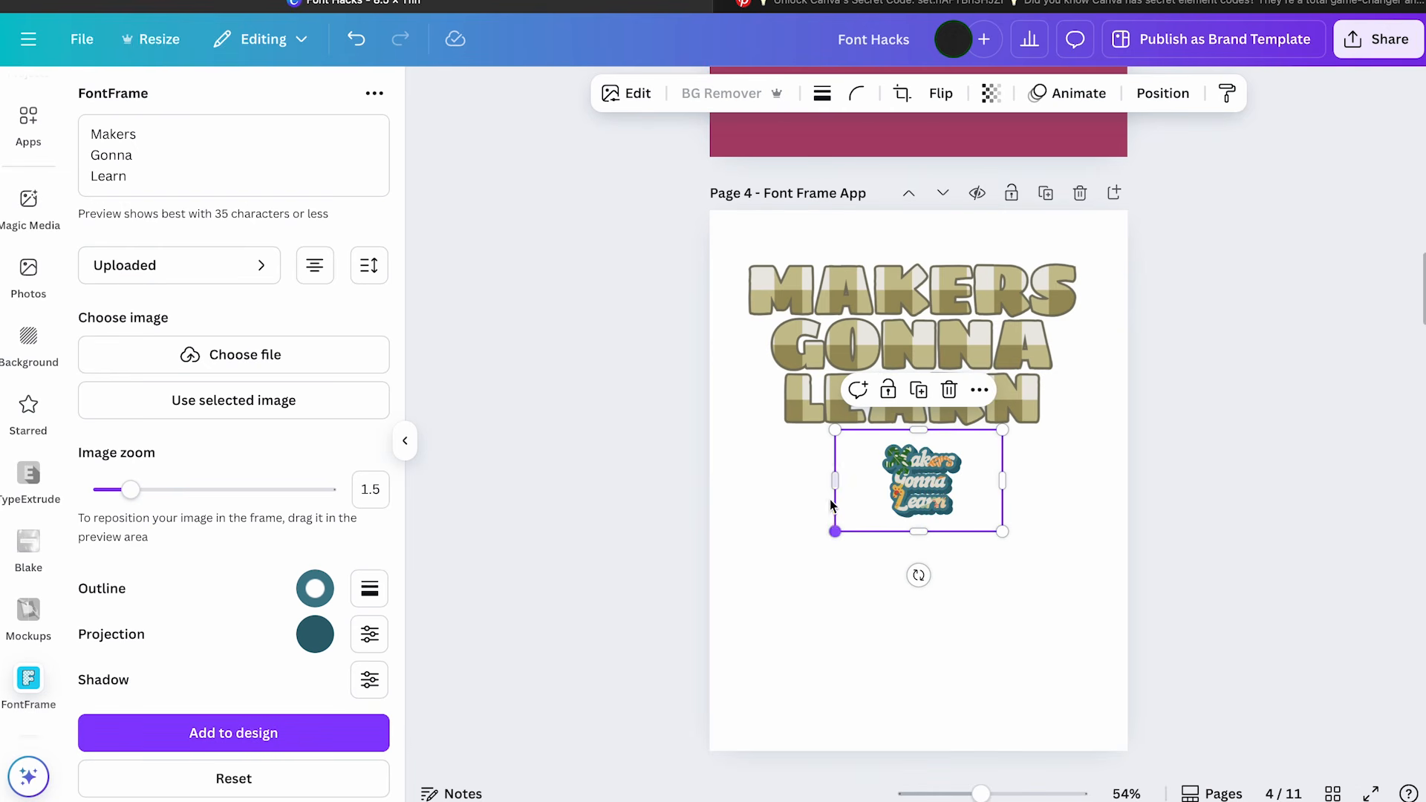
drag(838, 479, 873, 485)
drag(1002, 532, 1226, 779)
click(1276, 621)
drag(1067, 650, 945, 632)
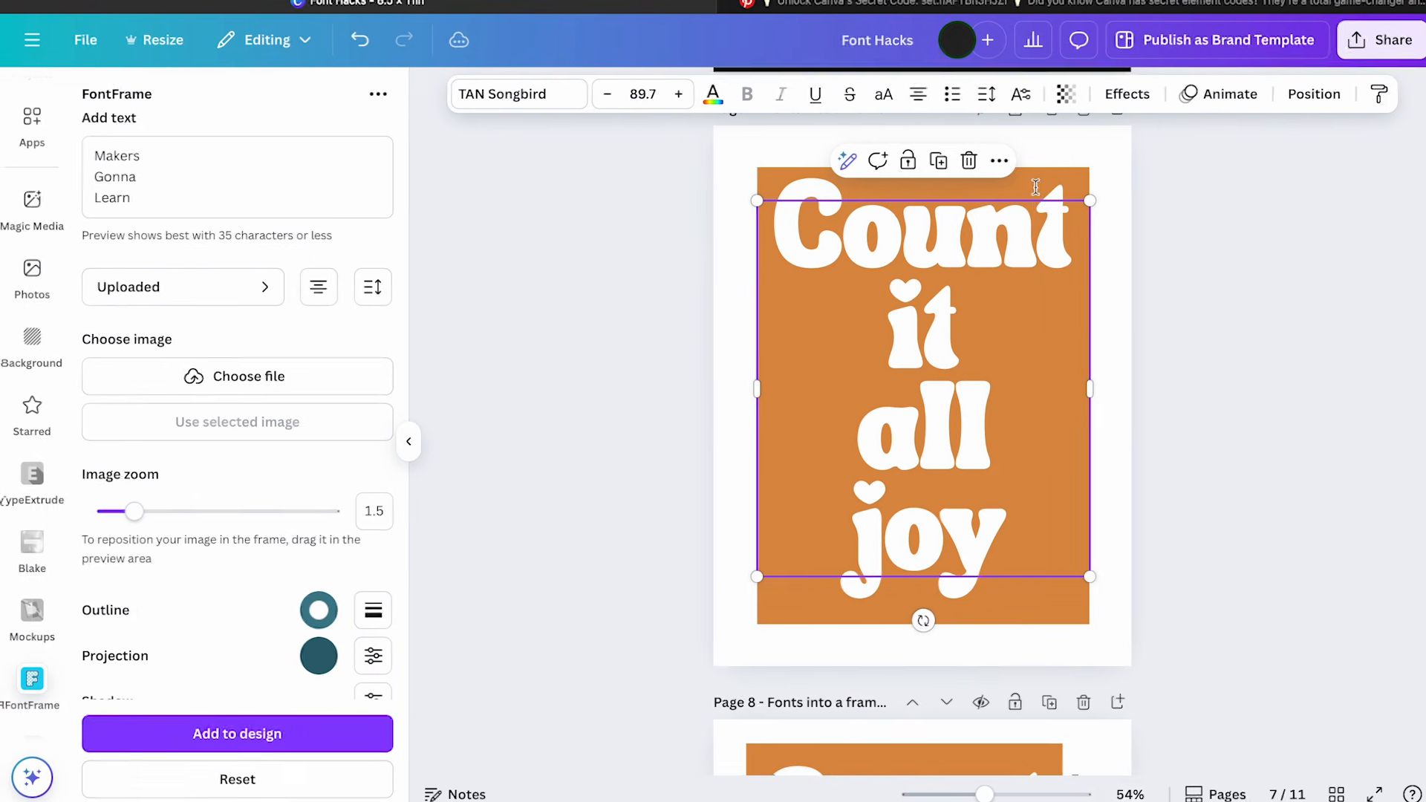
On page 7, try shifting the "Count it all joy" text and its orange background relative to each other
drag(1006, 297, 1005, 423)
click(1100, 291)
drag(1017, 257, 992, 382)
click(1040, 226)
click(1120, 325)
drag(959, 294, 959, 260)
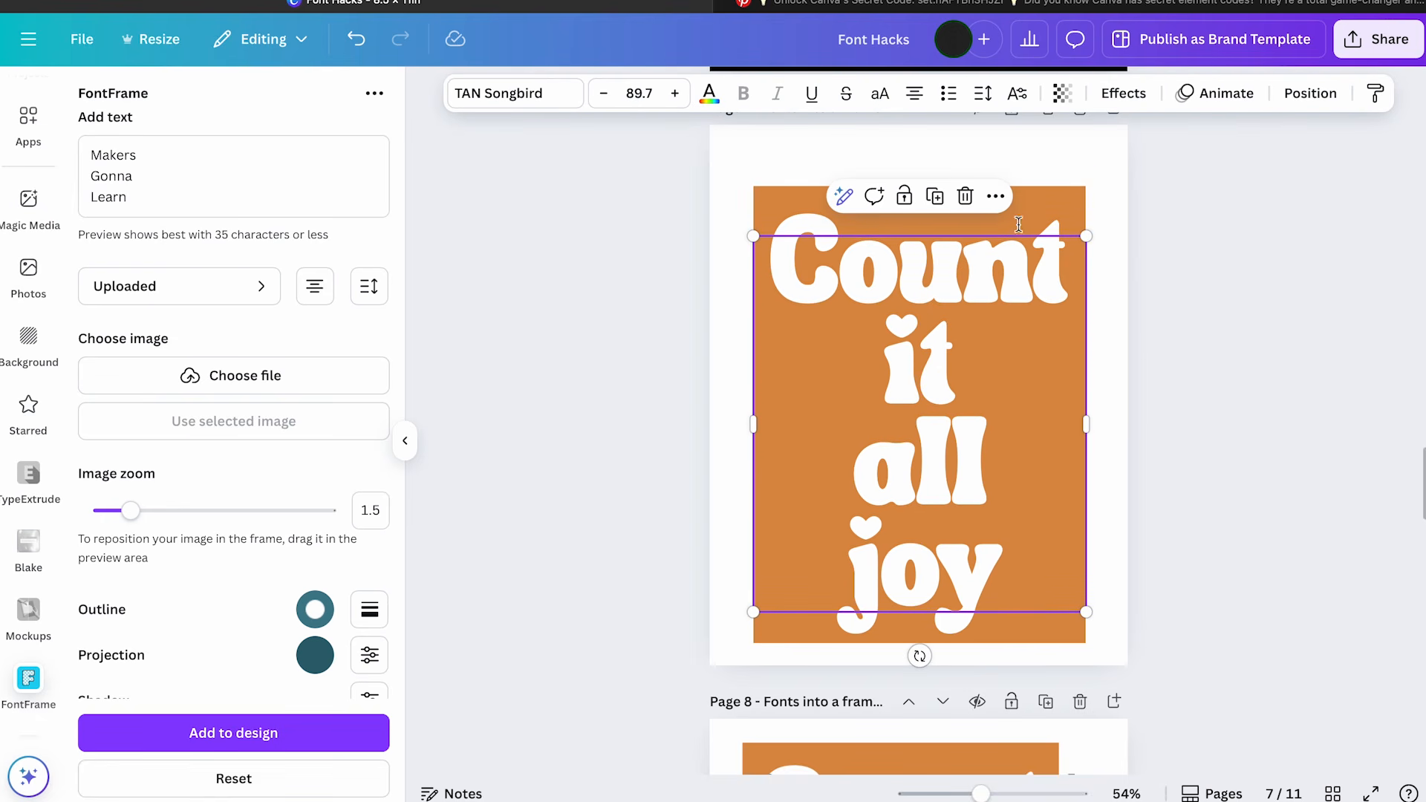
Replace the "Count it all joy" text on page 7 with "Makers Gonna Learn"
double_click(948, 357)
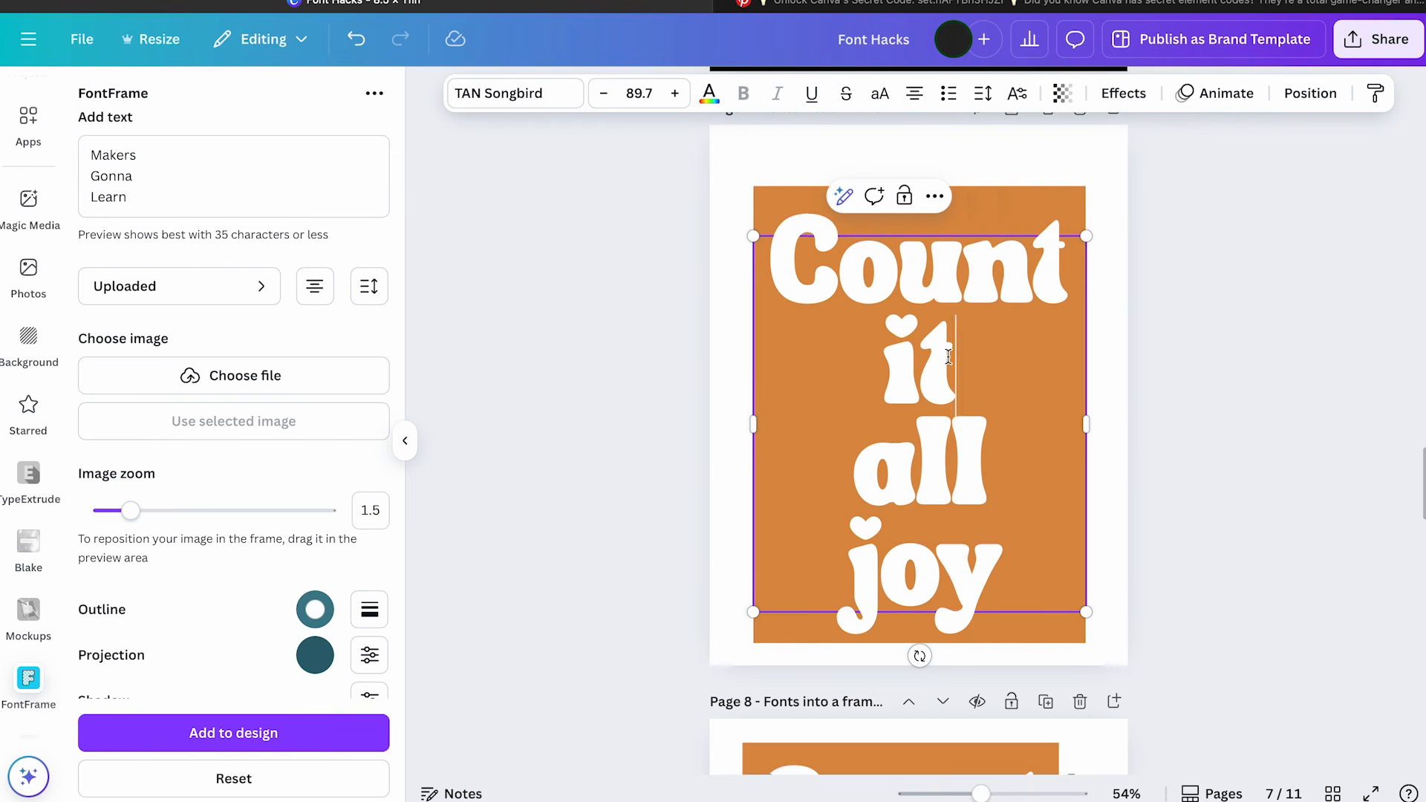
key(ctrl+a)
text(Ma)
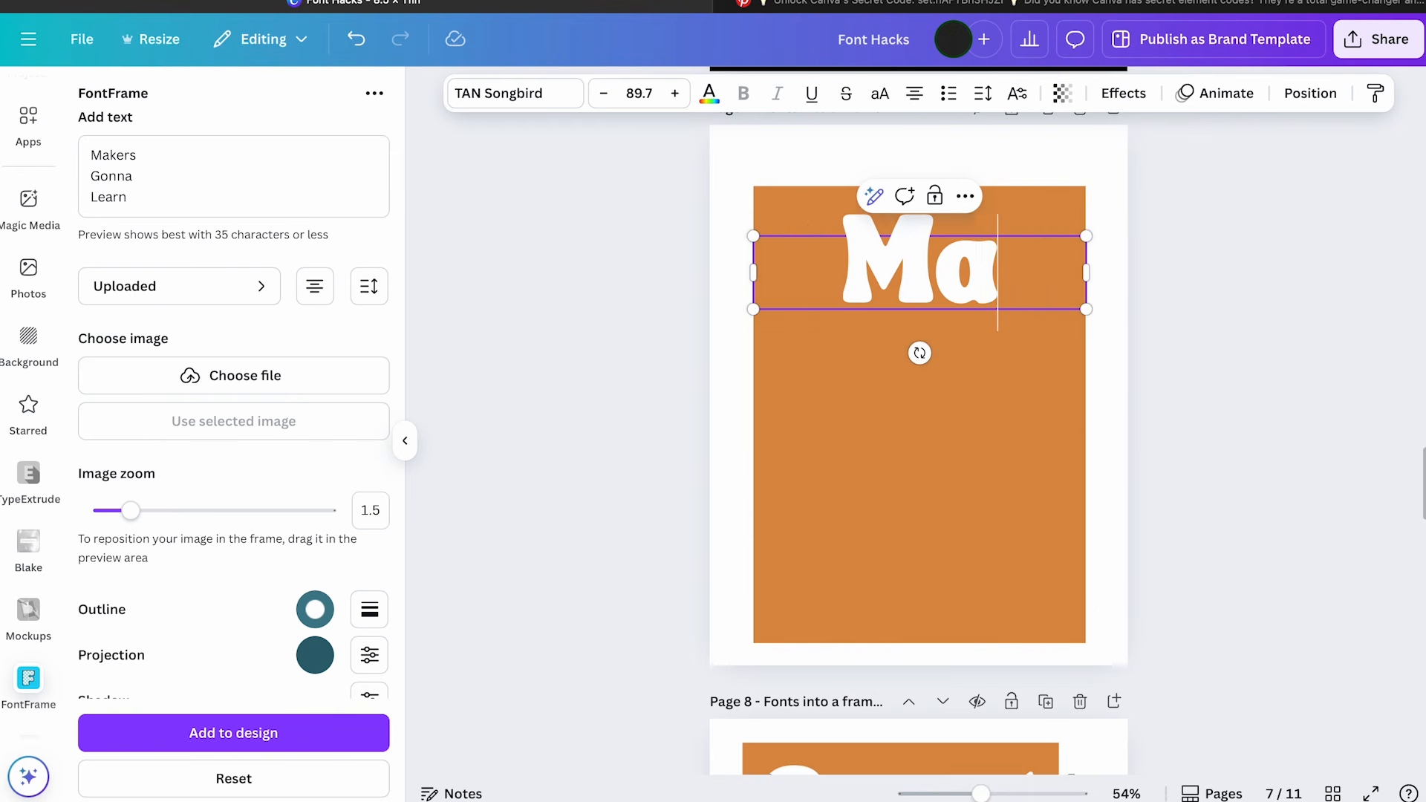
text(kers)
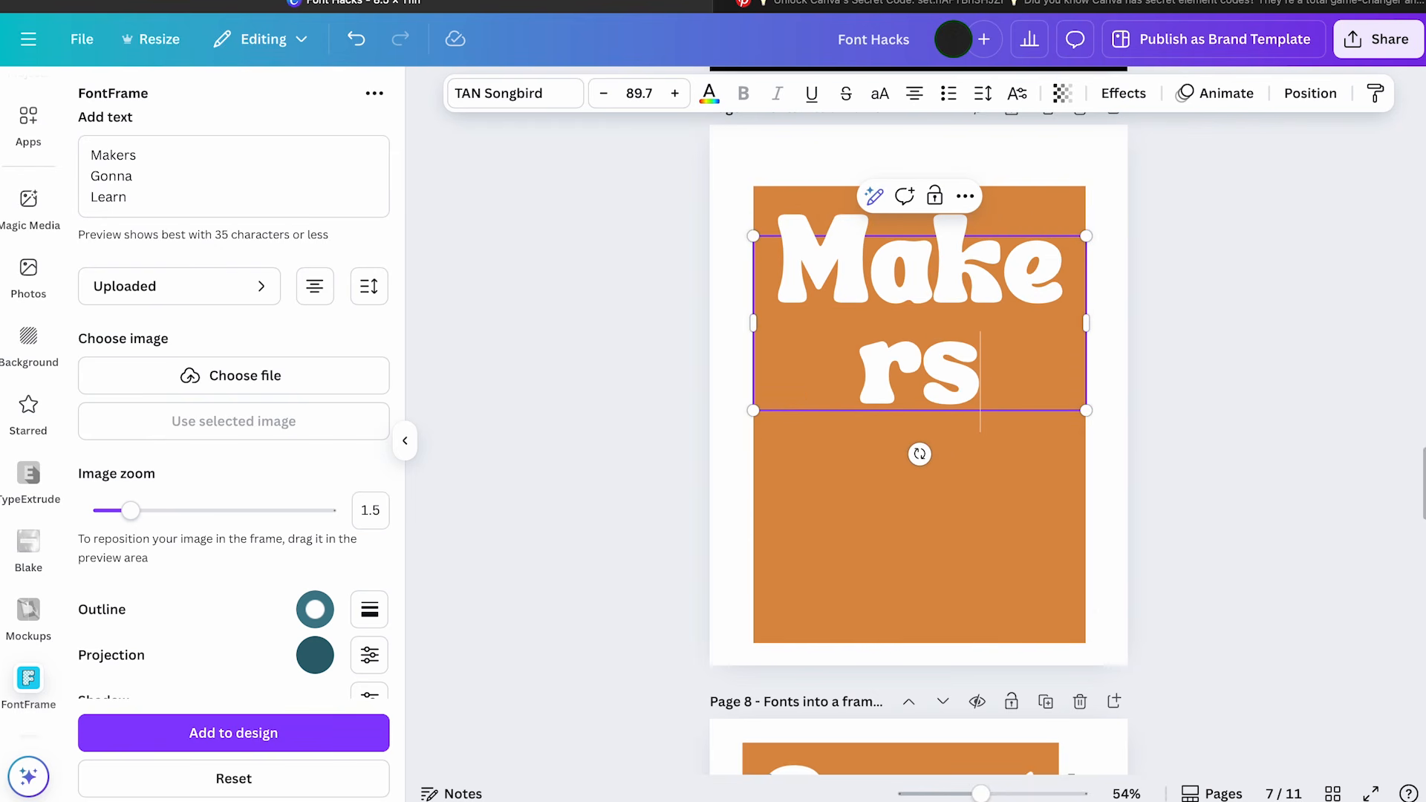
key(Return)
text(Gonna L)
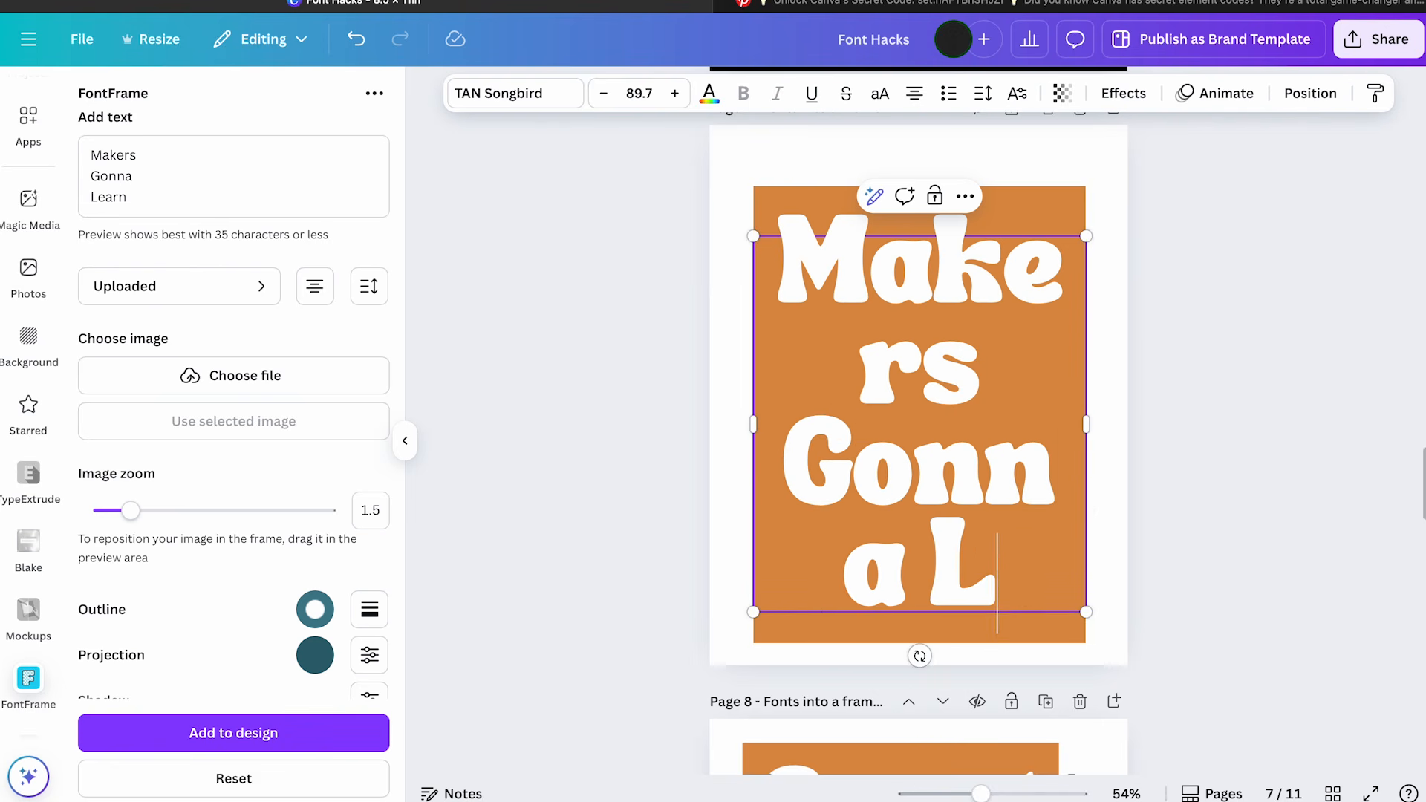
text(earn)
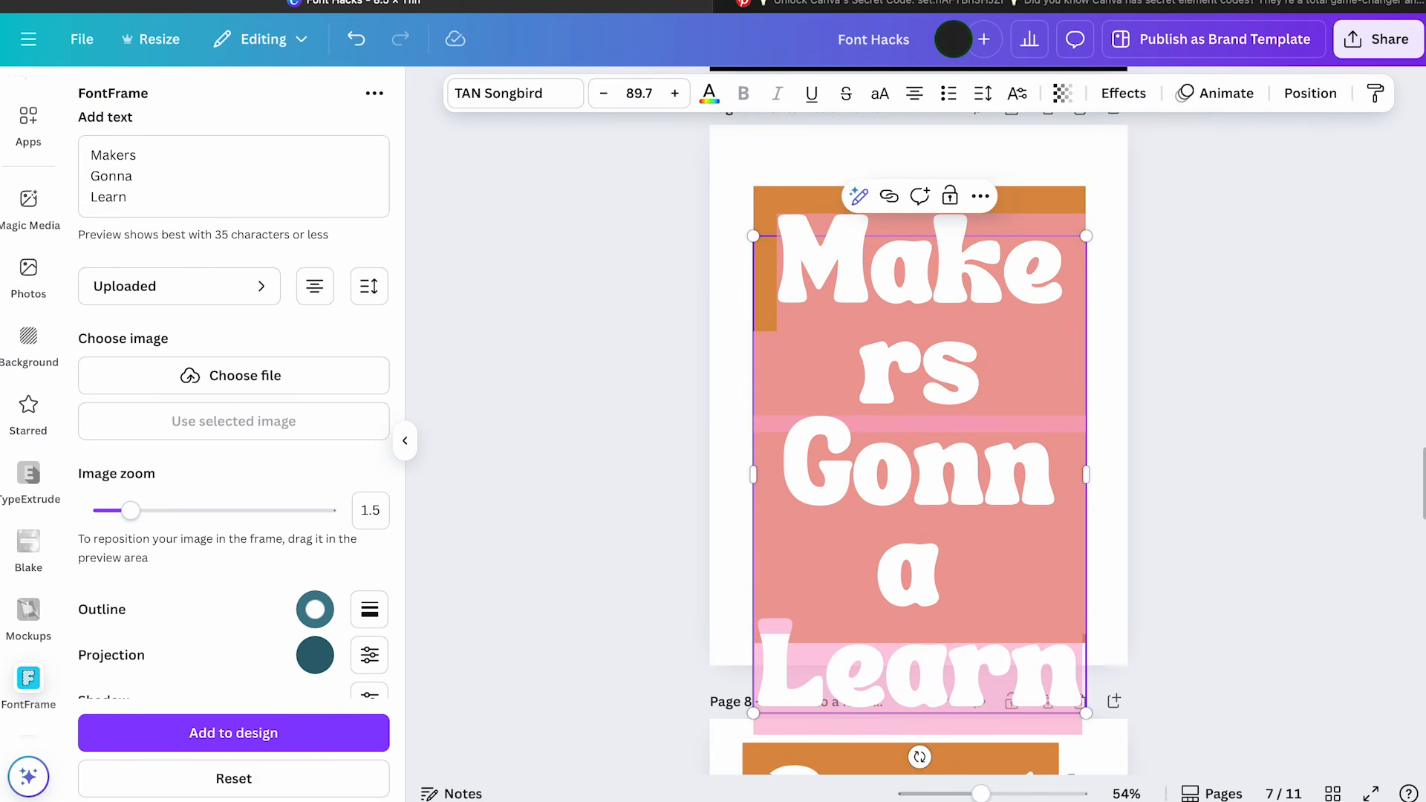
Set the "Makers Gonna Learn" text's font size to 70 and move it to the middle of the orange rectangle
click(640, 92)
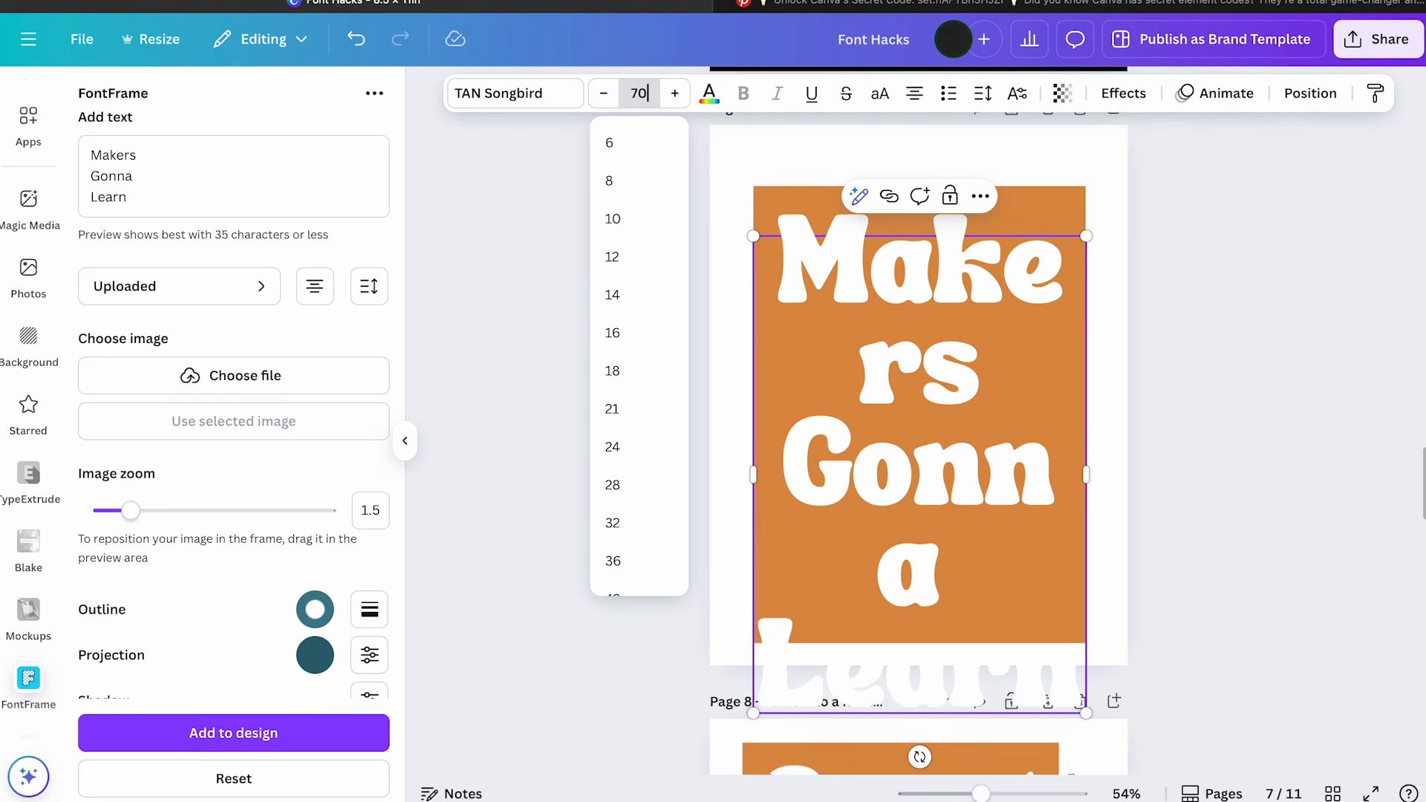
key(Return)
drag(923, 346, 923, 399)
click(1188, 494)
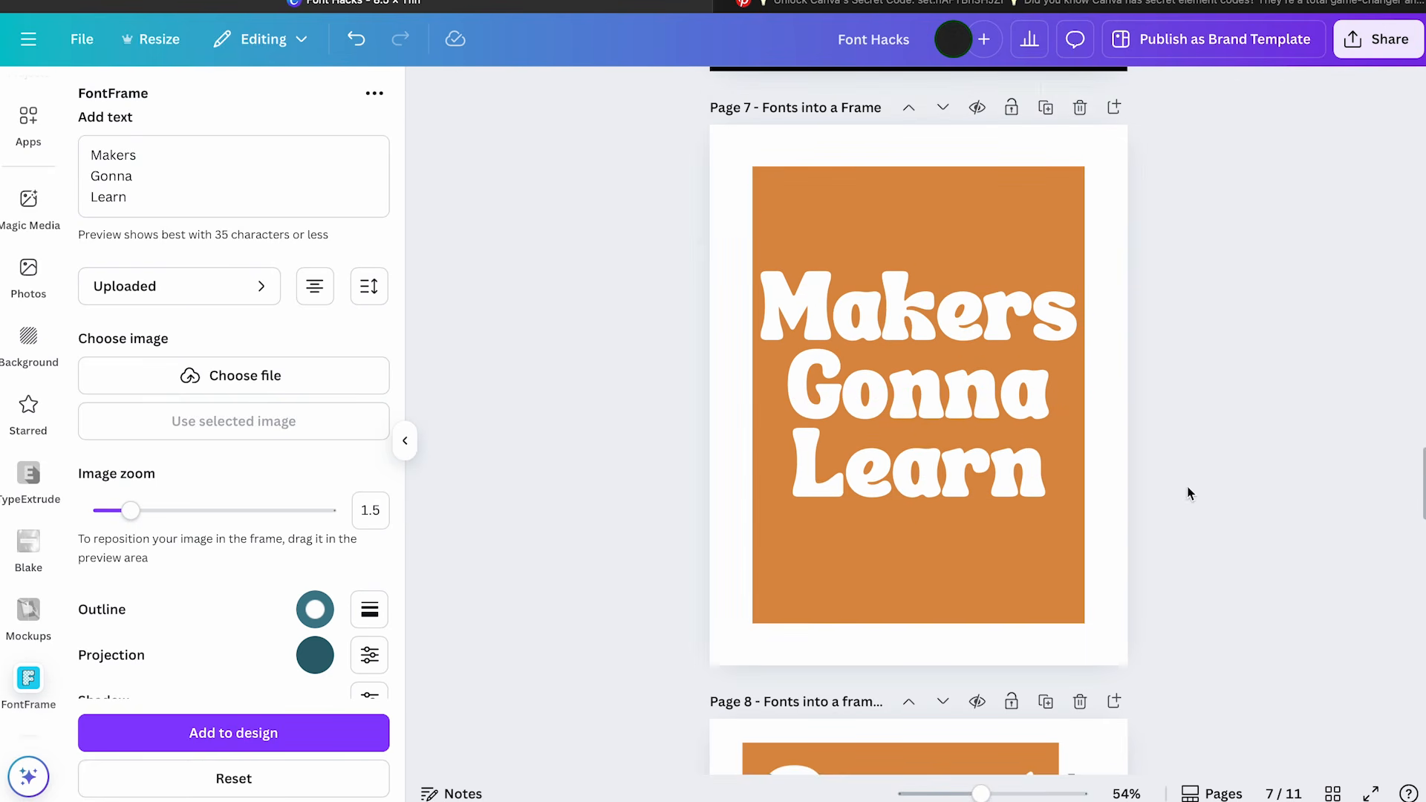
Download only page 7, Fonts into a Frame, as a PNG with a transparent background
click(1377, 38)
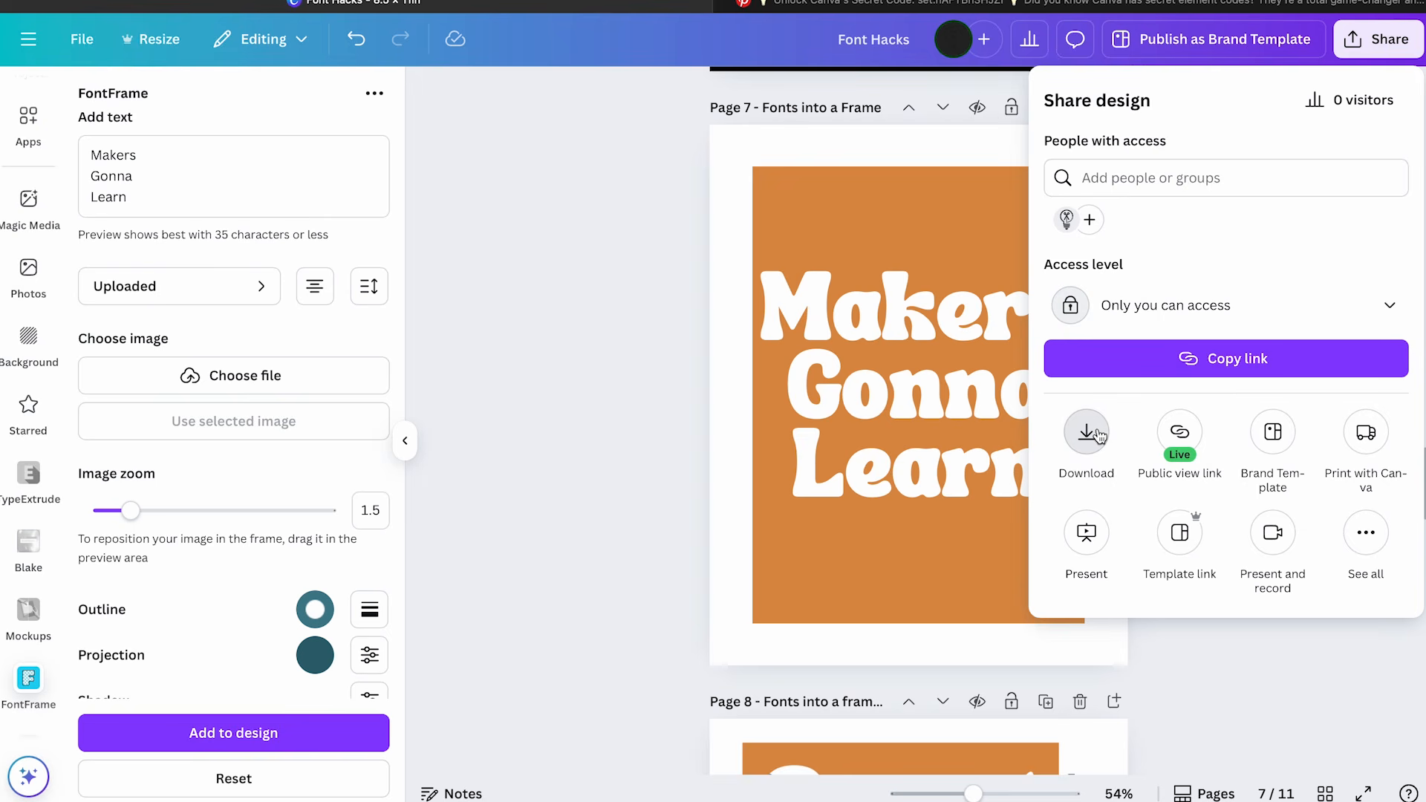
click(1098, 435)
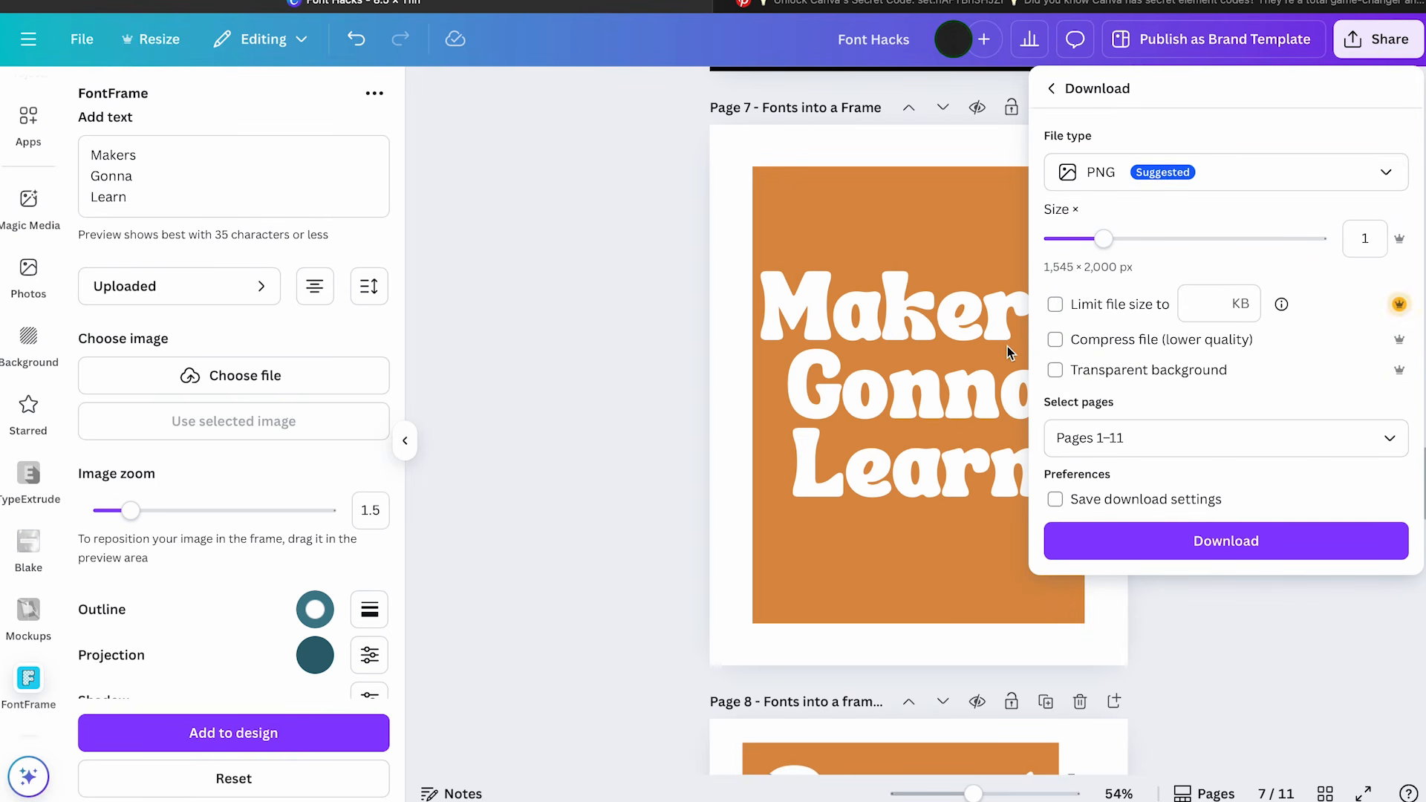
click(1051, 375)
click(1072, 567)
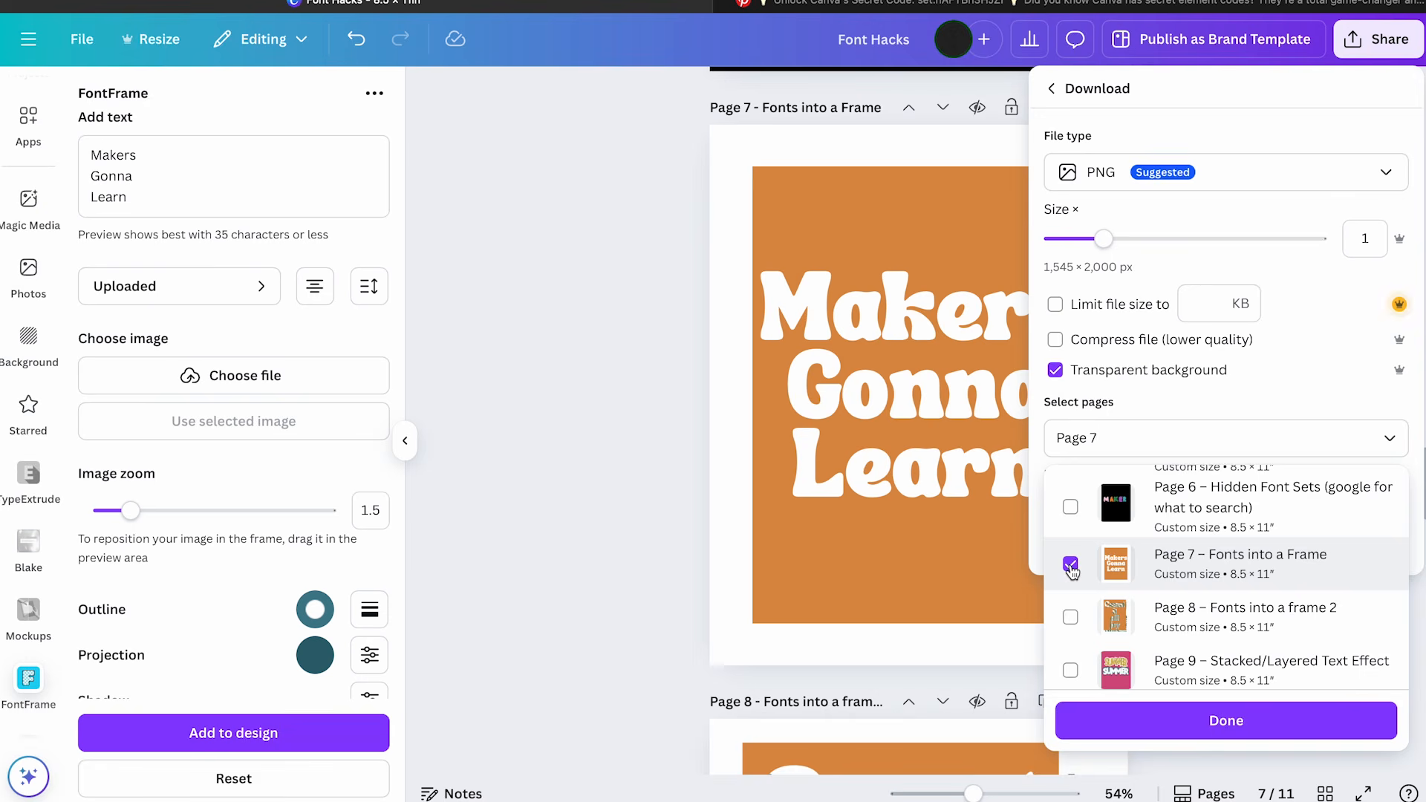
click(1154, 735)
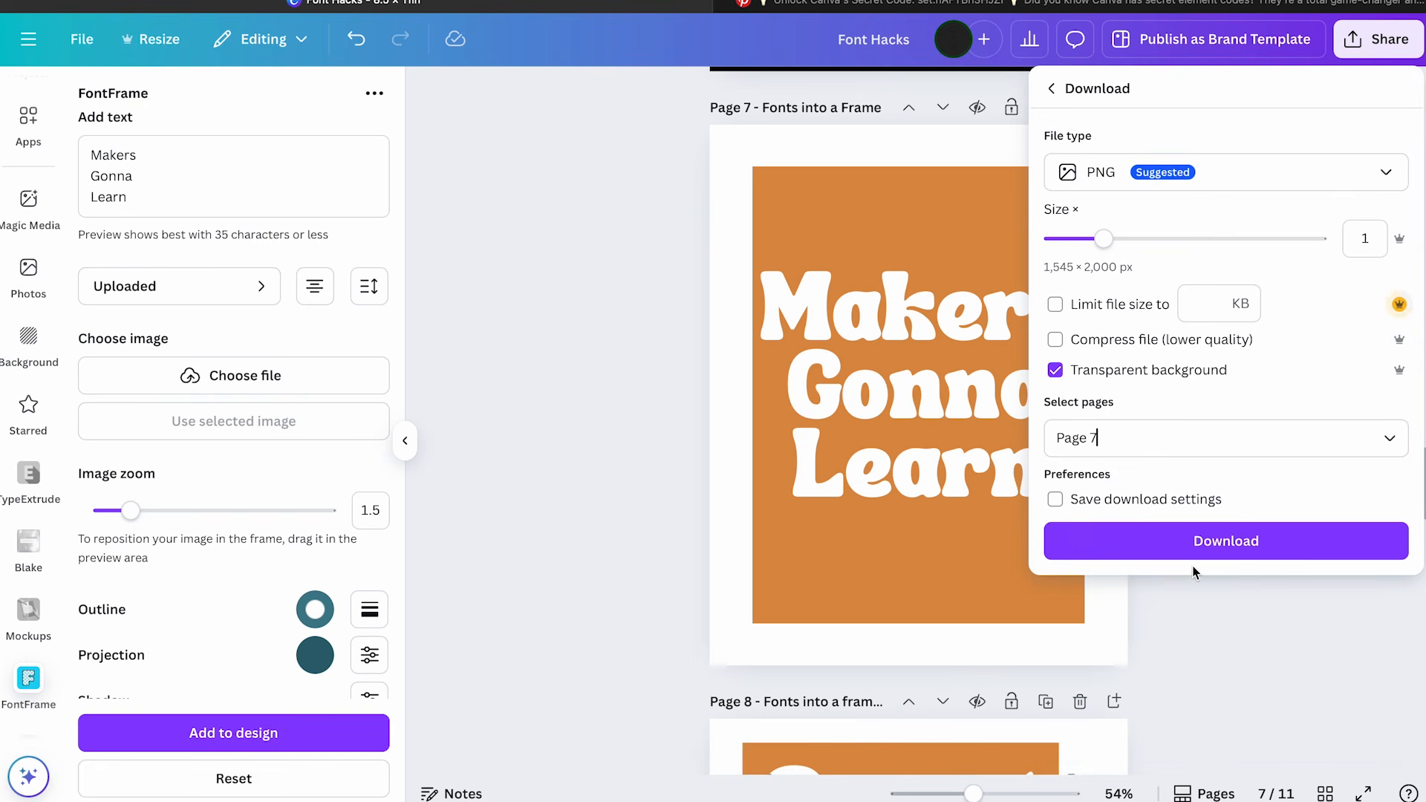
click(1198, 549)
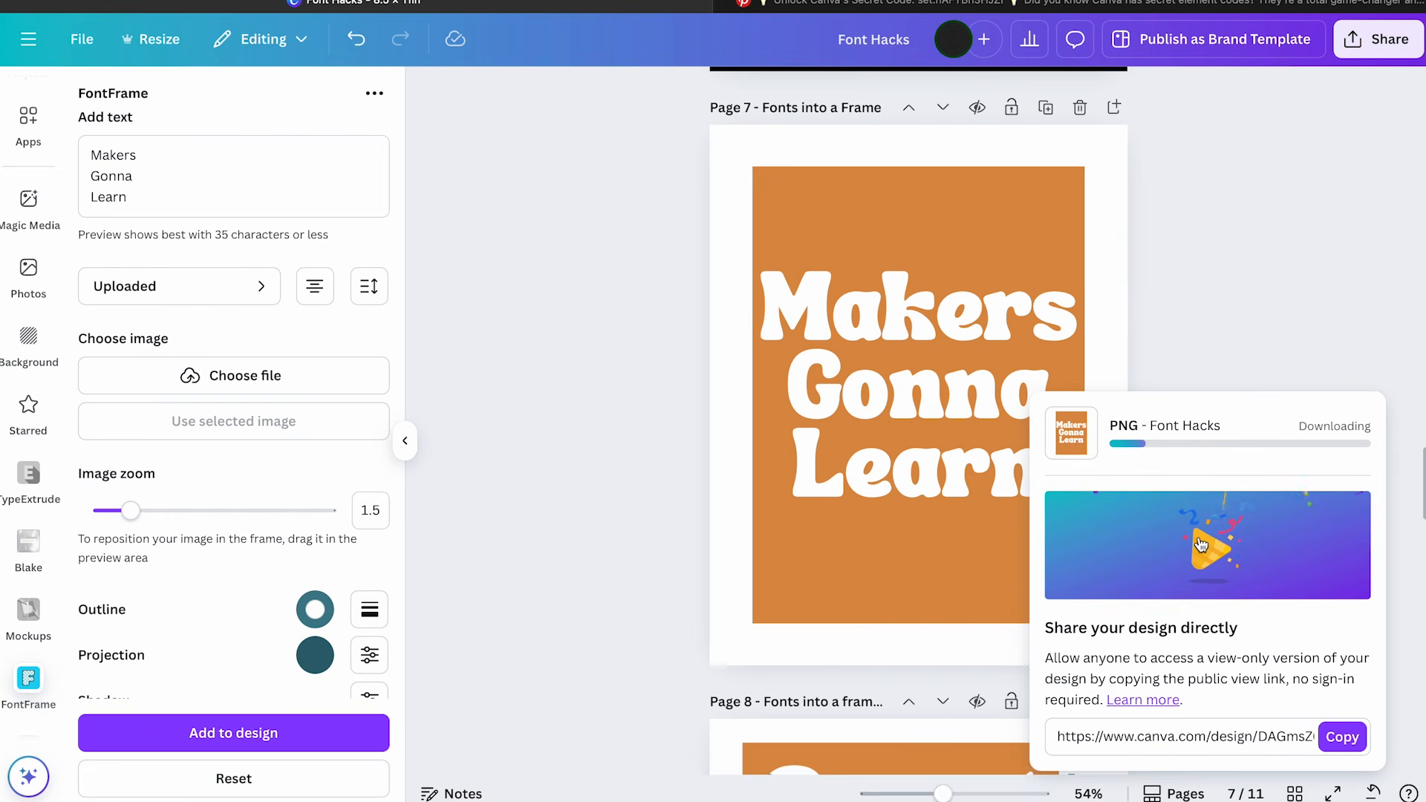
Upload the exported "Makers Gonna Learn" PNG from the recent files to the design's uploads
scroll(37, 274, up, 5)
click(28, 410)
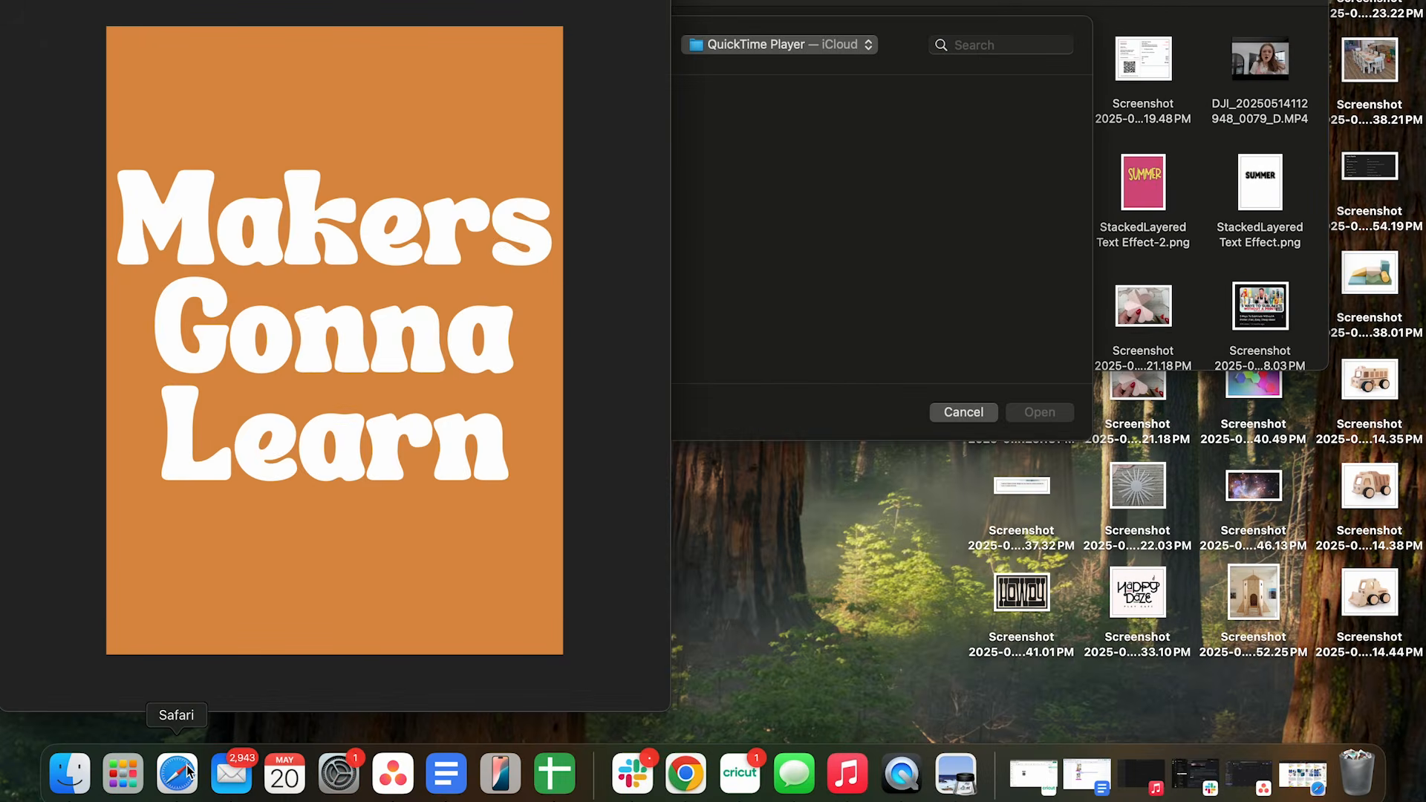
click(187, 772)
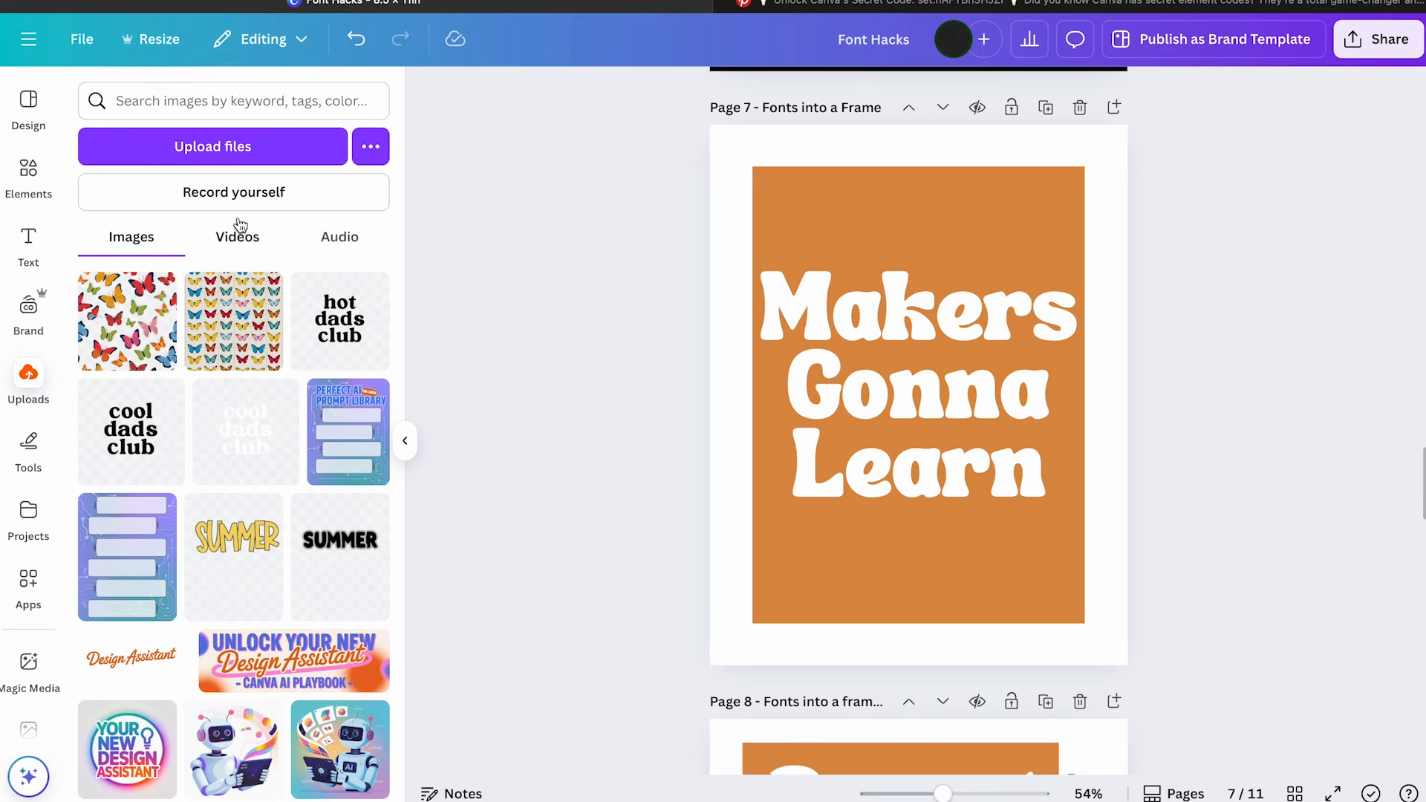
click(216, 149)
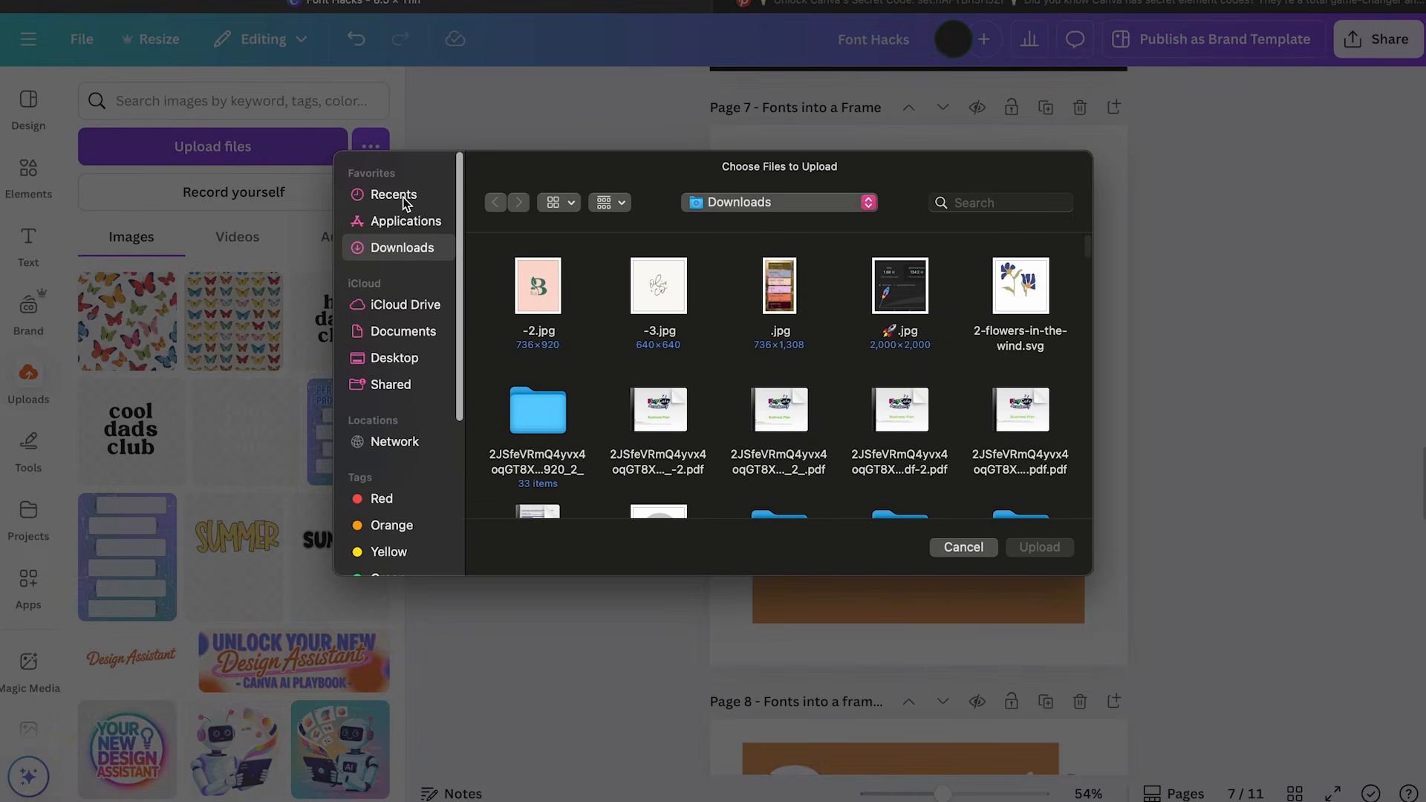
click(403, 199)
drag(628, 308, 223, 330)
click(1049, 550)
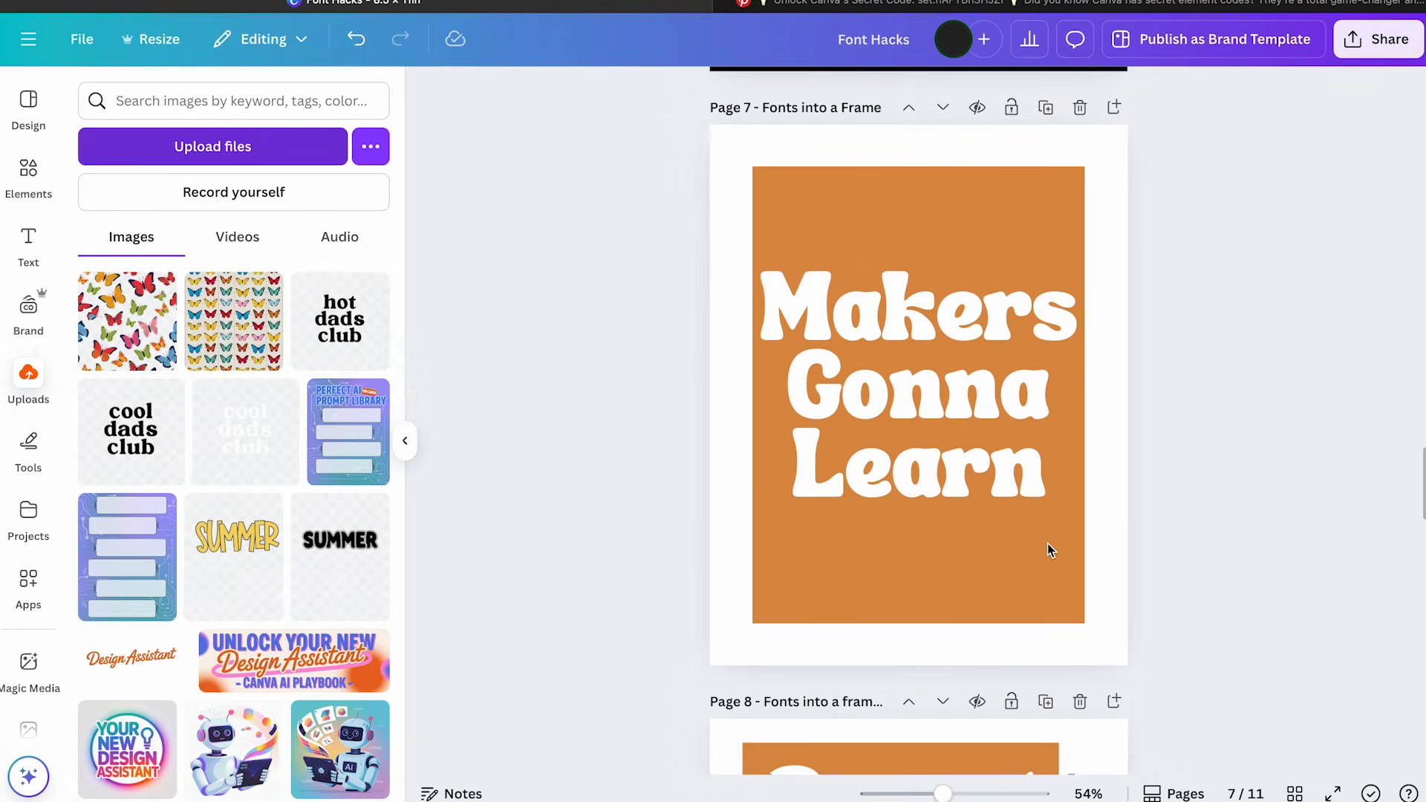
Add a blank page after page 7 and place the uploaded "Makers Gonna Learn" image on it
scroll(946, 435, down, 1)
scroll(1070, 204, up, 2)
click(1116, 180)
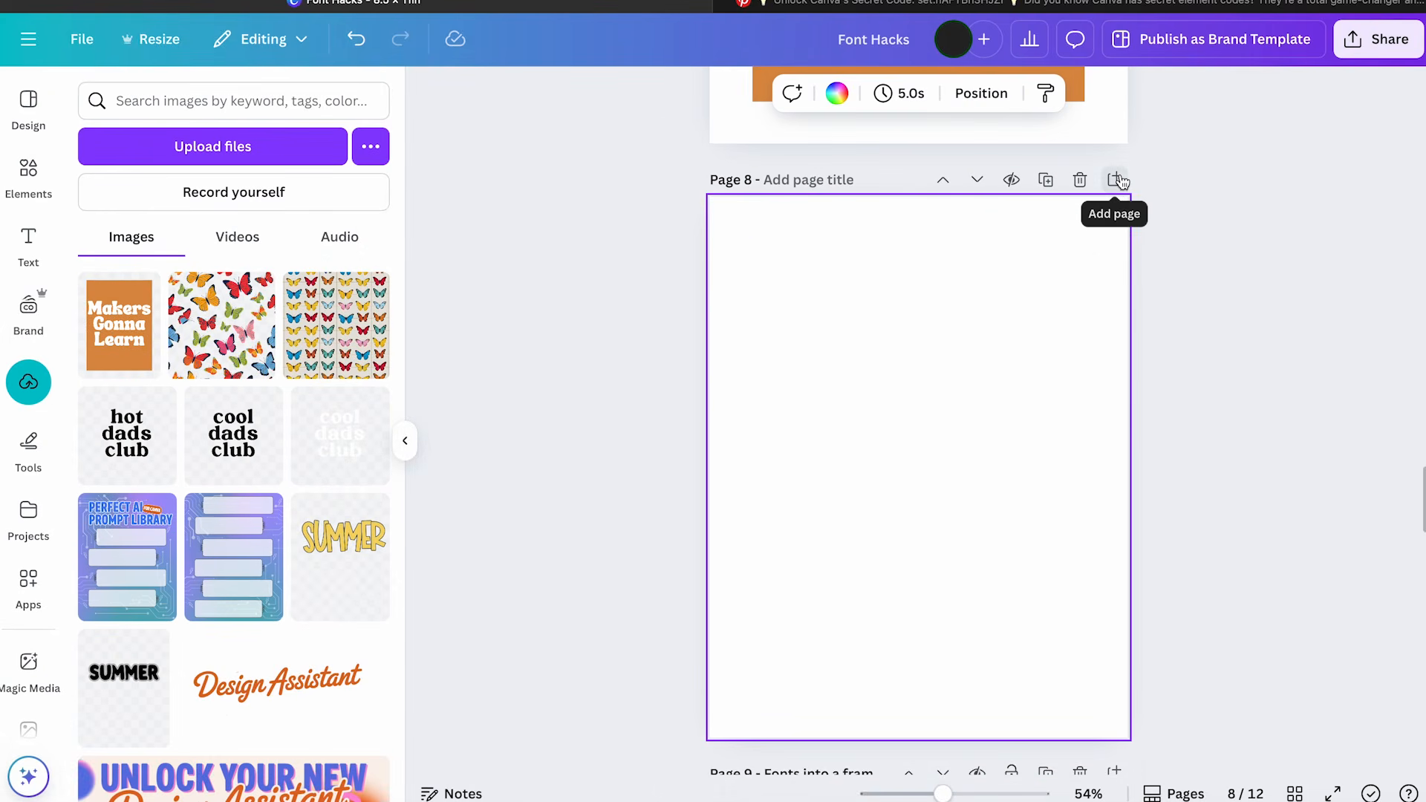
click(100, 349)
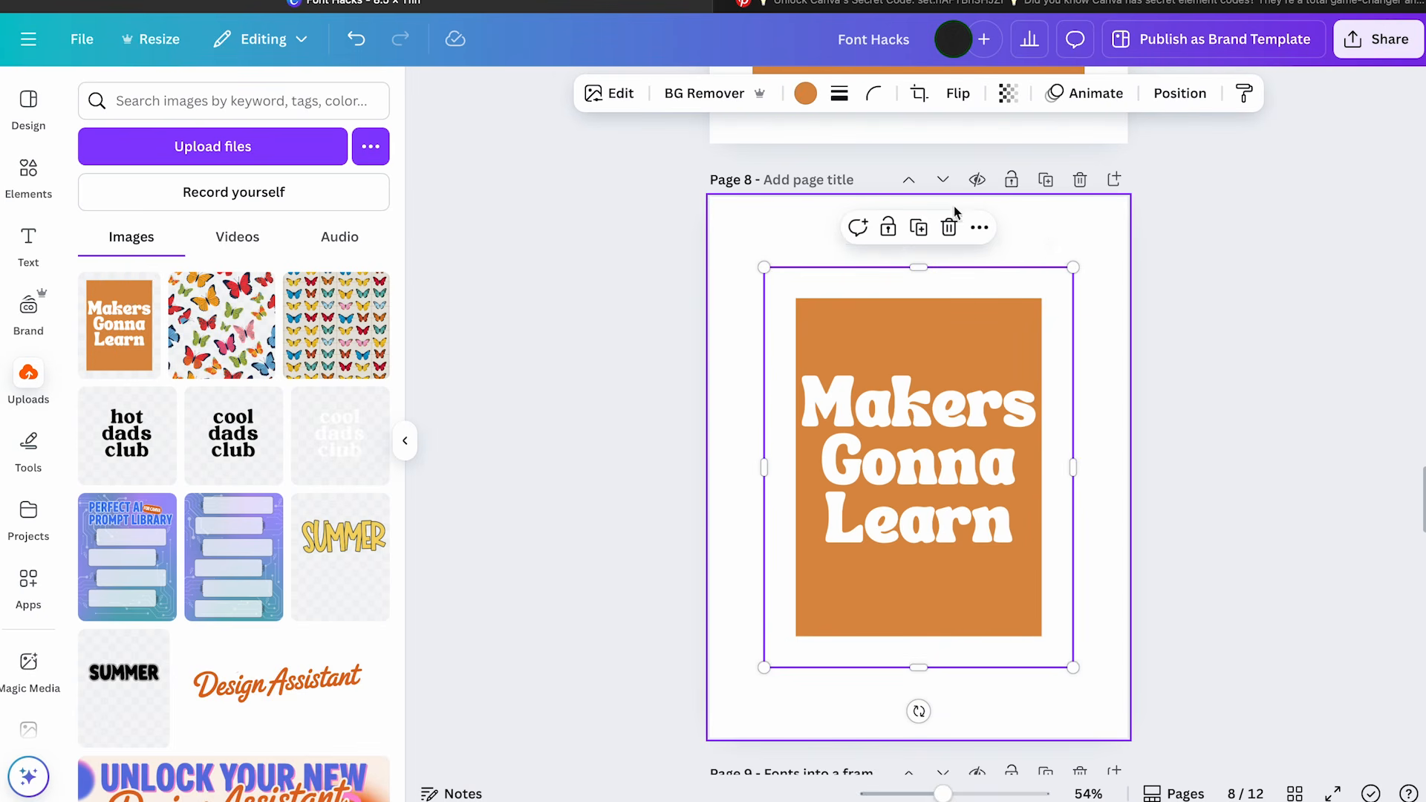
Enlarge the "Makers Gonna Learn" image on page 8 and center it so it nearly fills the page
drag(1072, 268, 1176, 190)
drag(1028, 461, 1001, 483)
click(1204, 234)
click(1091, 238)
click(1083, 211)
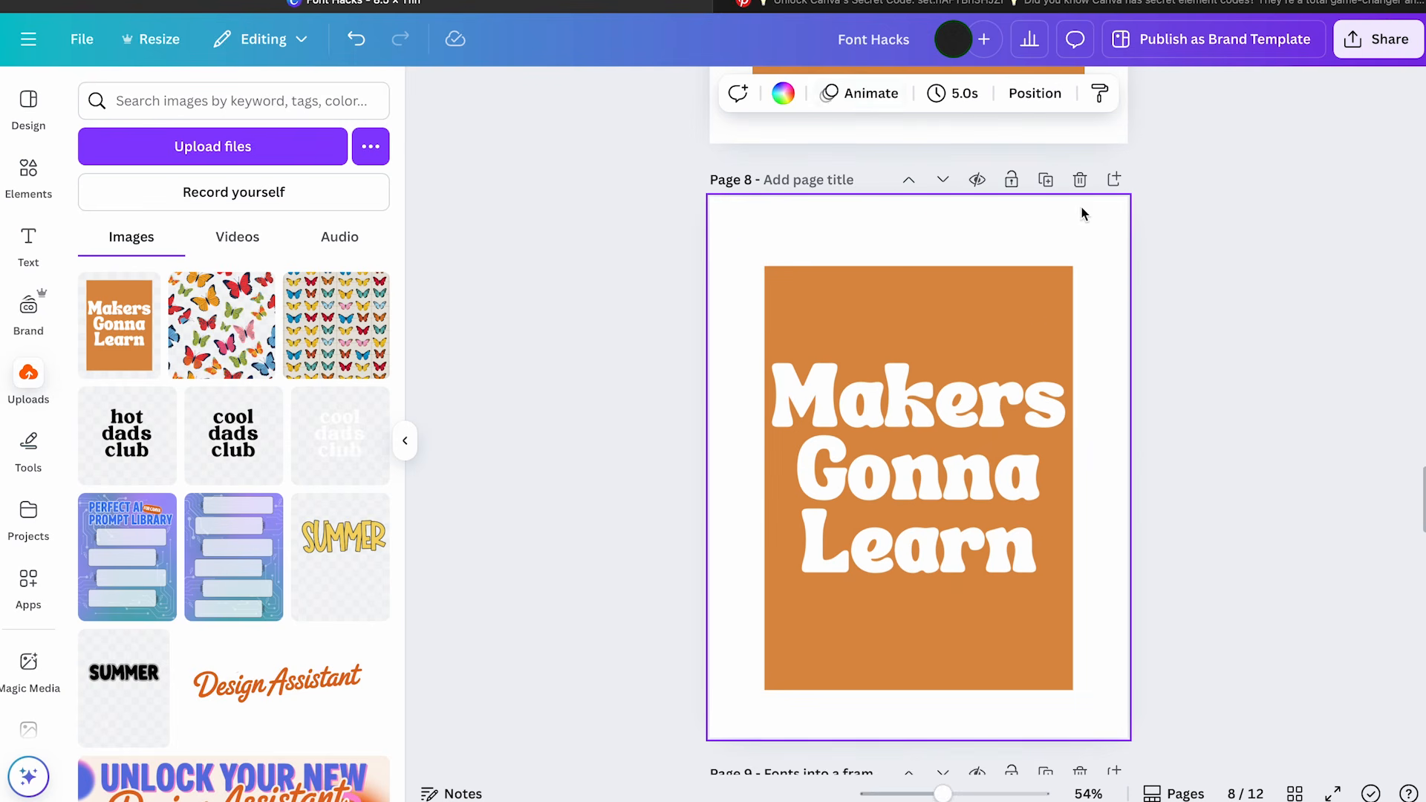
Set page 8's background to yellow and cut the white lettering out of the "Makers Gonna Learn" image with BG Remover
click(784, 95)
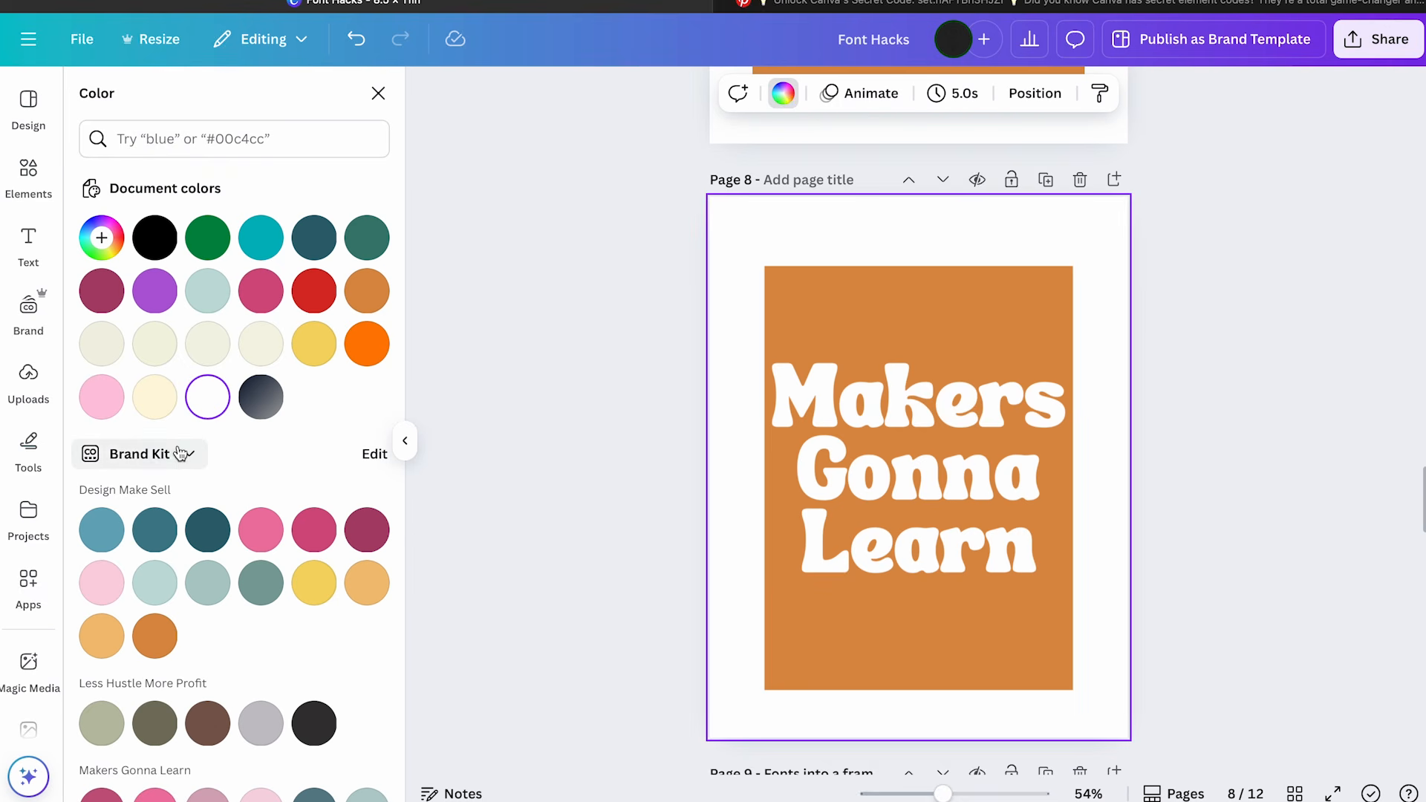
click(314, 343)
click(947, 382)
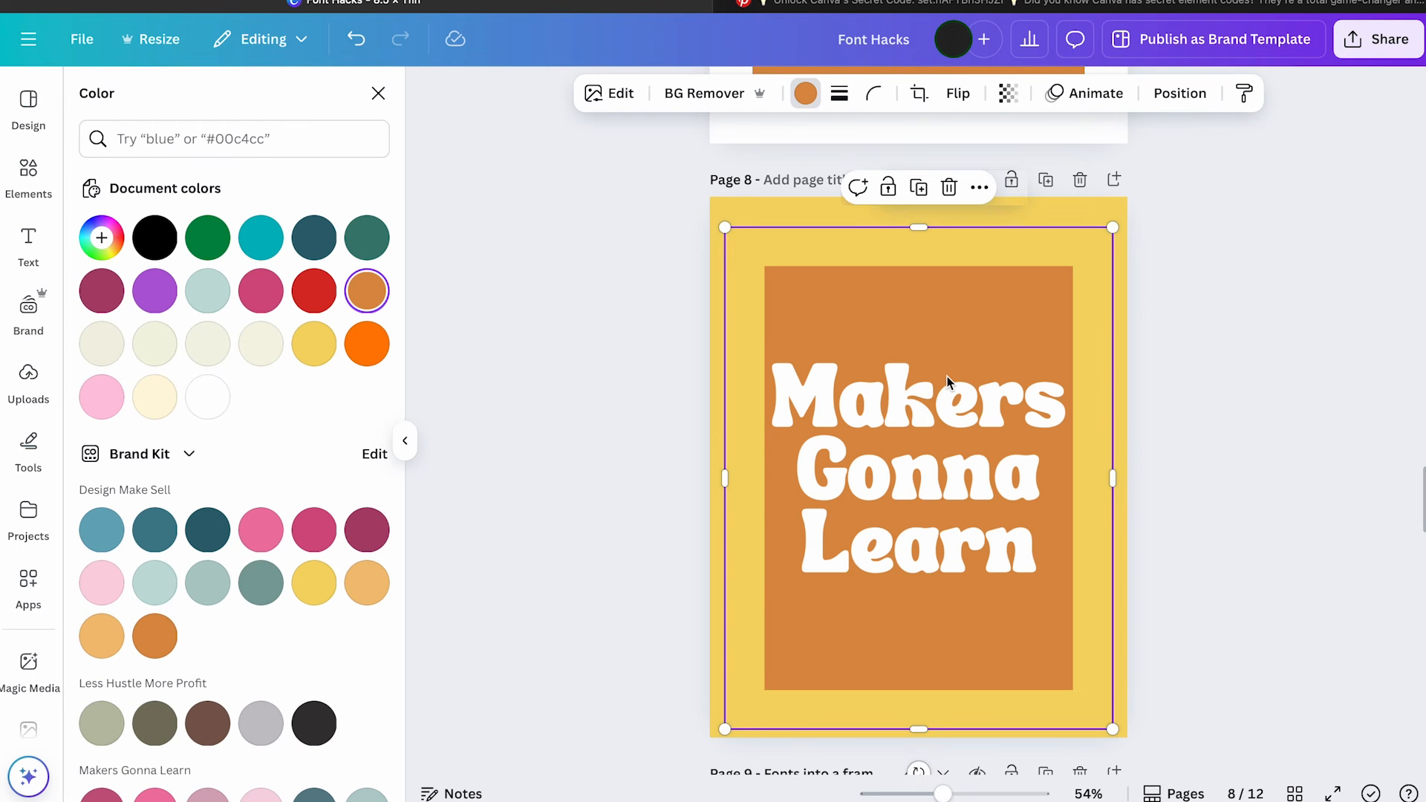
click(704, 93)
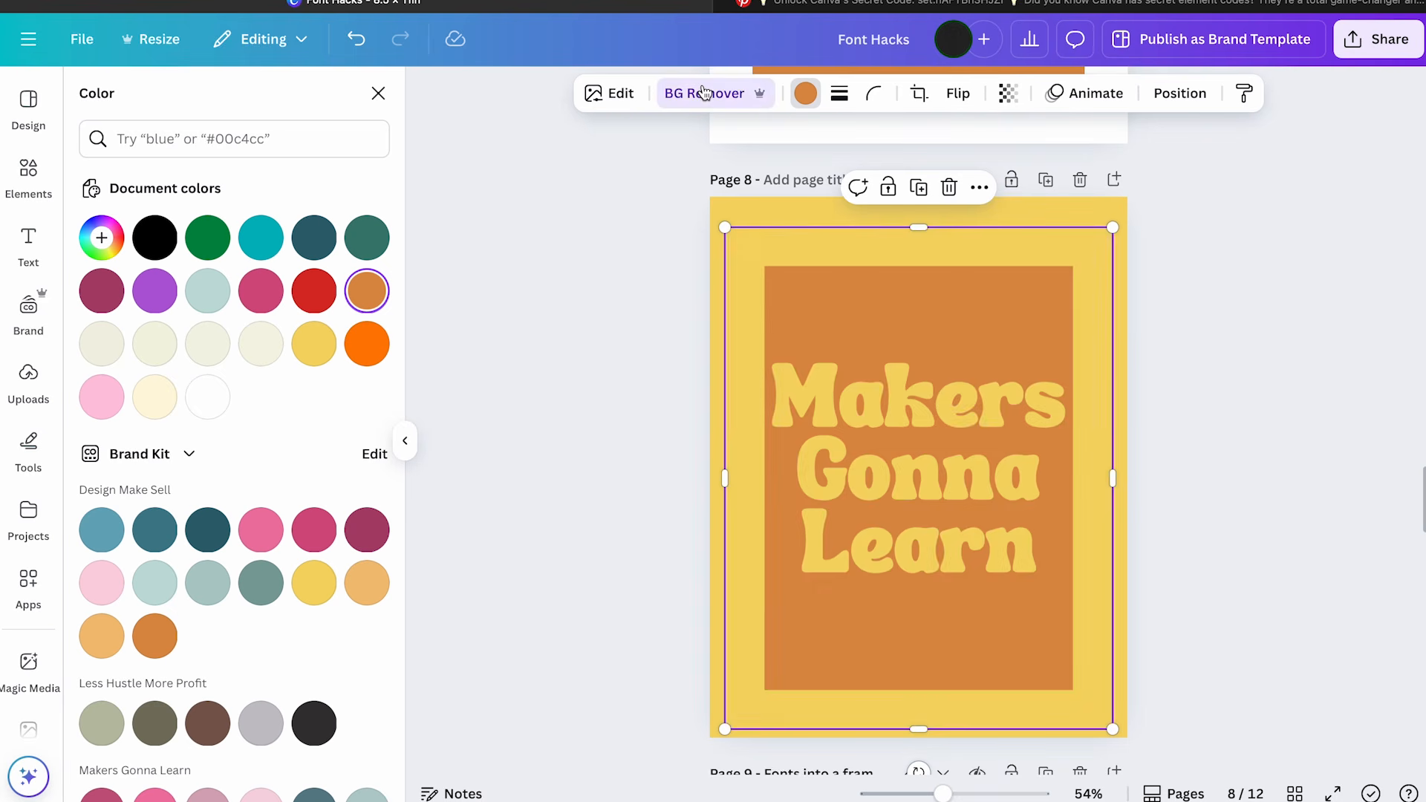
click(670, 475)
Compare the cut-out with the original on page 7 and shift the page 8 cut-out slightly upward
drag(880, 358, 897, 401)
scroll(897, 401, up, 5)
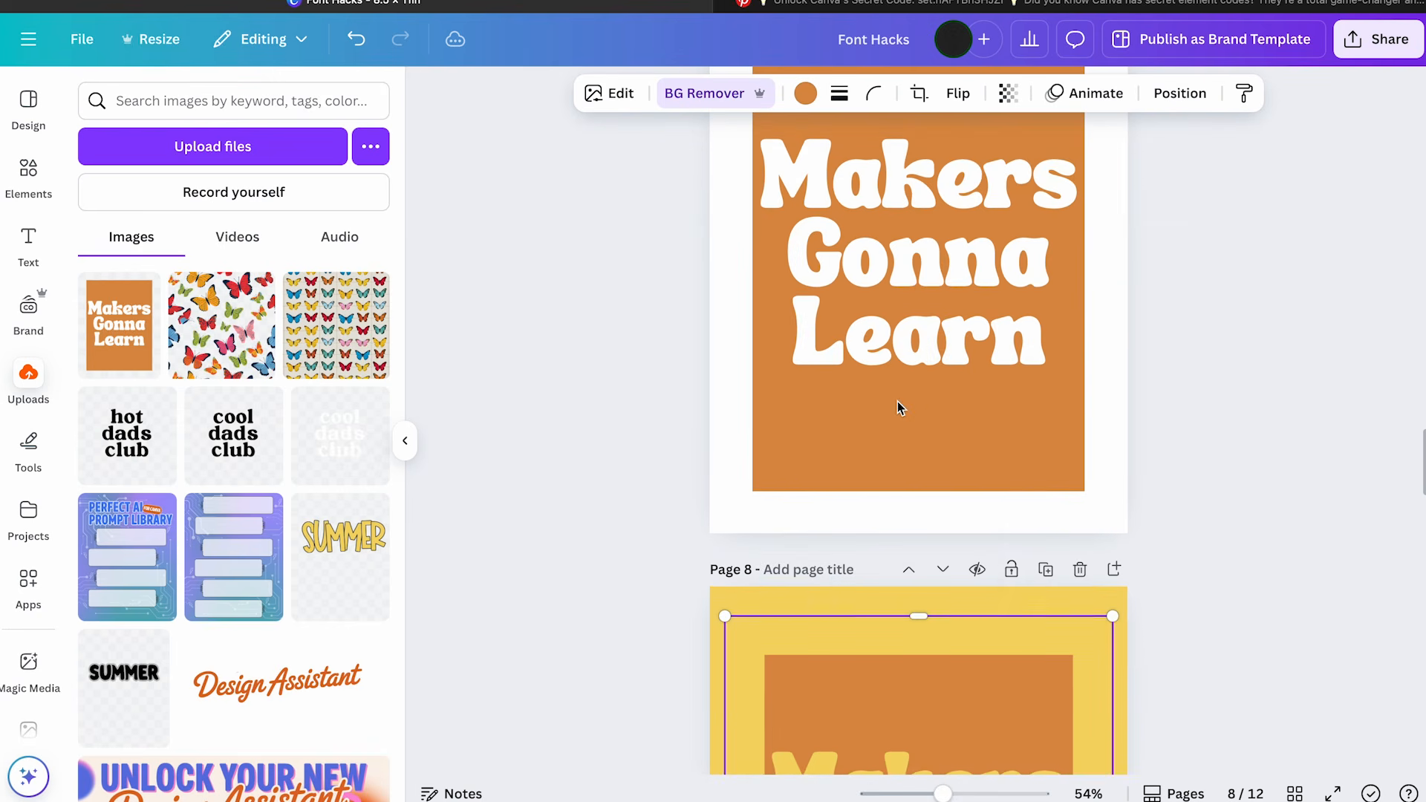
click(897, 385)
scroll(701, 510, down, 5)
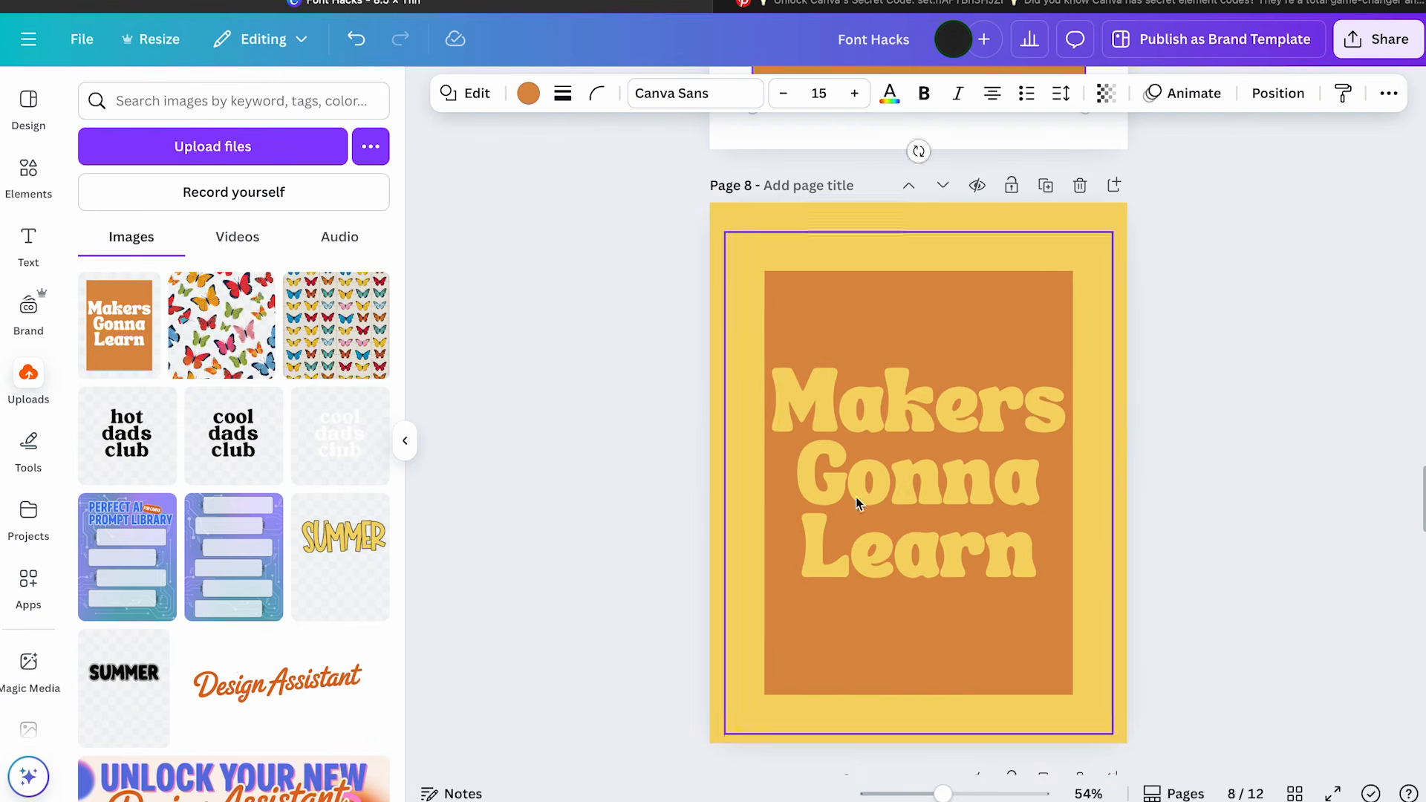
click(1169, 421)
mouse_move(1002, 446)
mouse_down()
mouse_move(999, 382)
mouse_move(1003, 445)
mouse_move(1002, 433)
mouse_up()
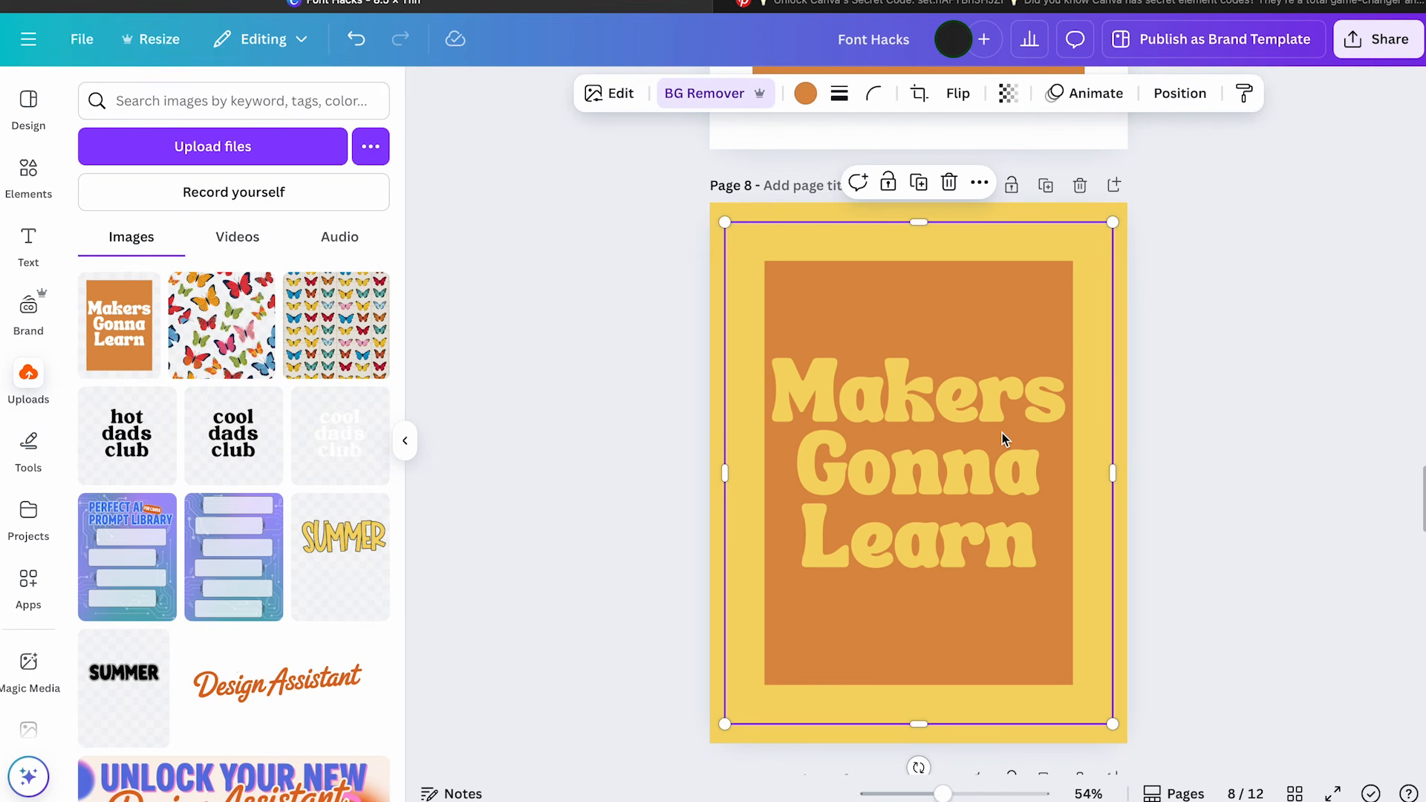
Add the scattered butterfly pattern over the lettering on page 8 and scale it to about 5.87 in square
click(211, 350)
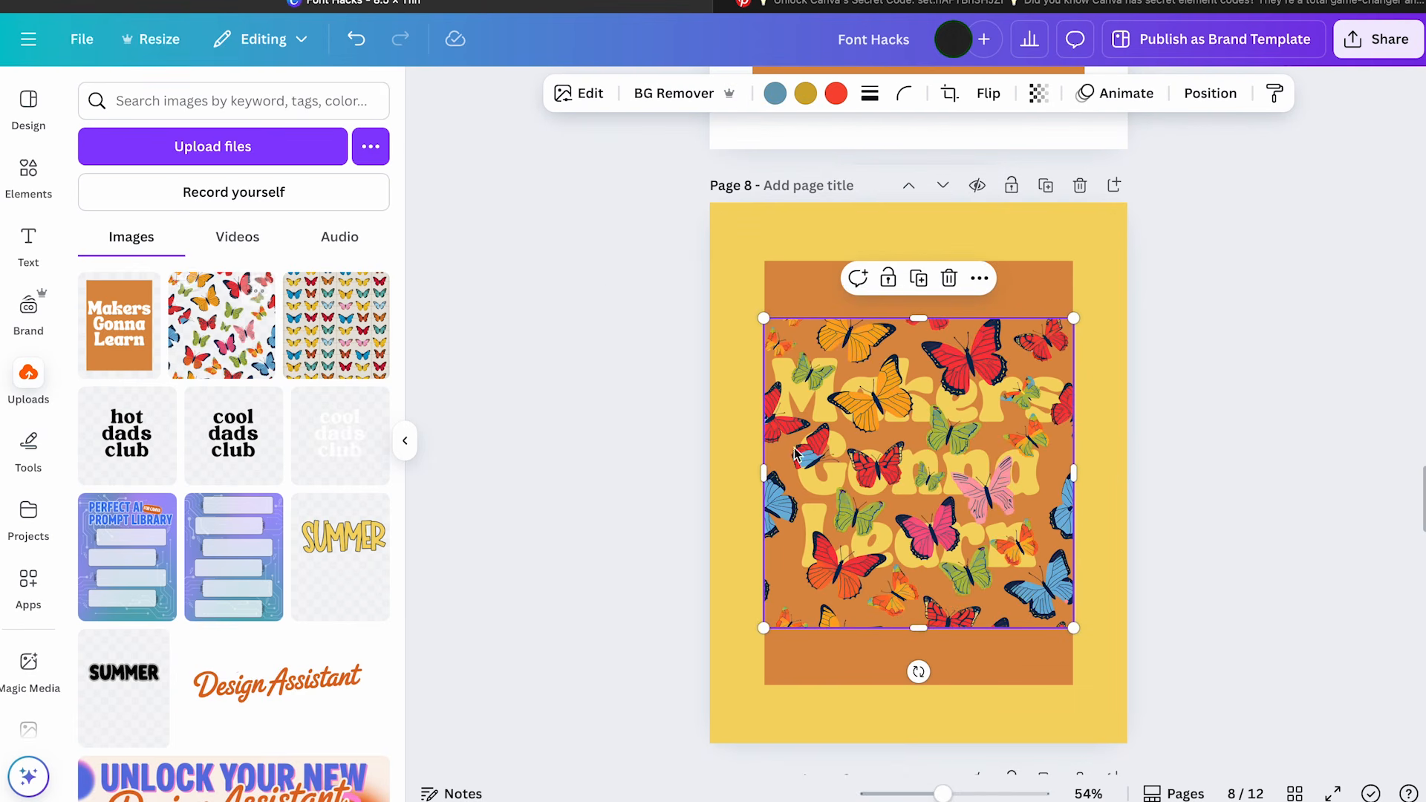
drag(780, 327, 790, 338)
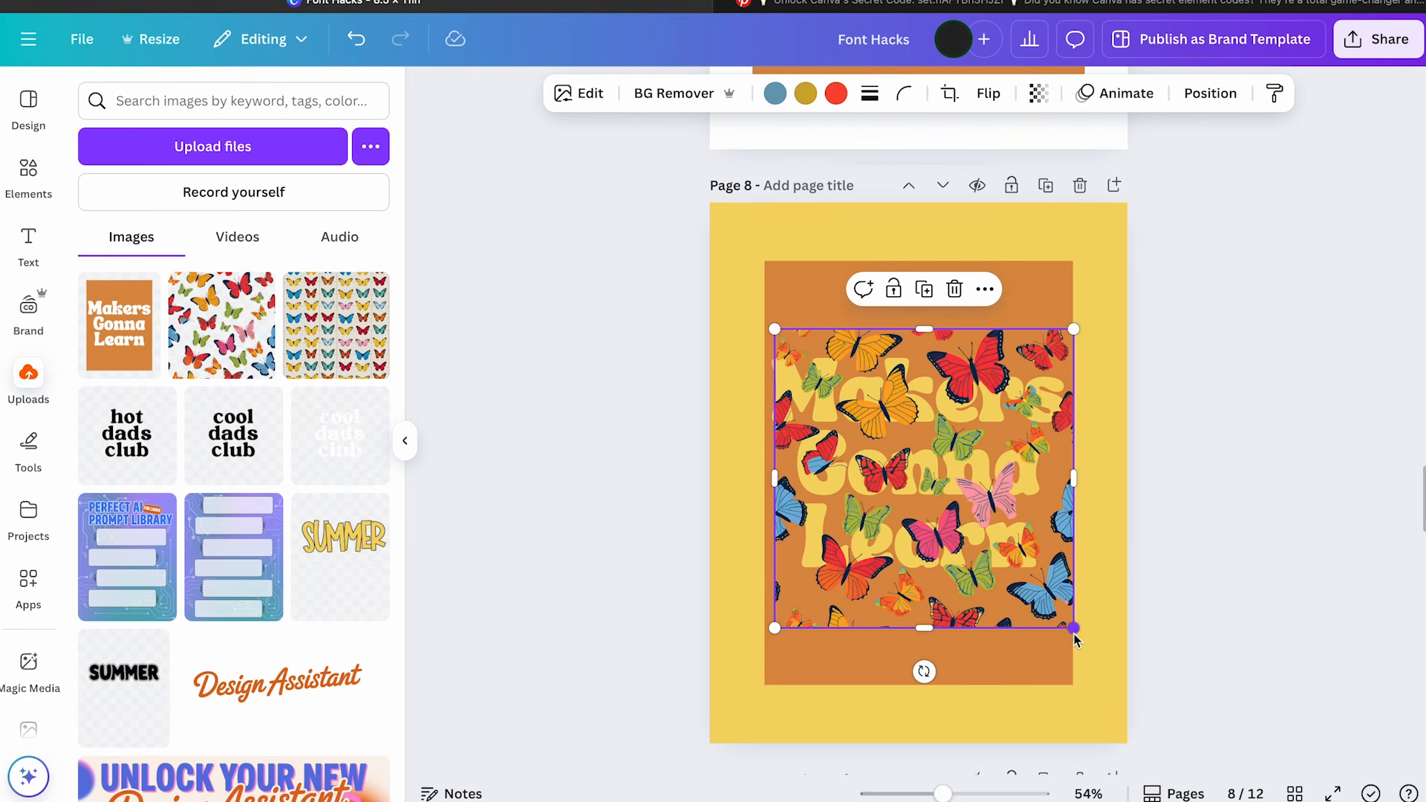
drag(1074, 630, 1065, 623)
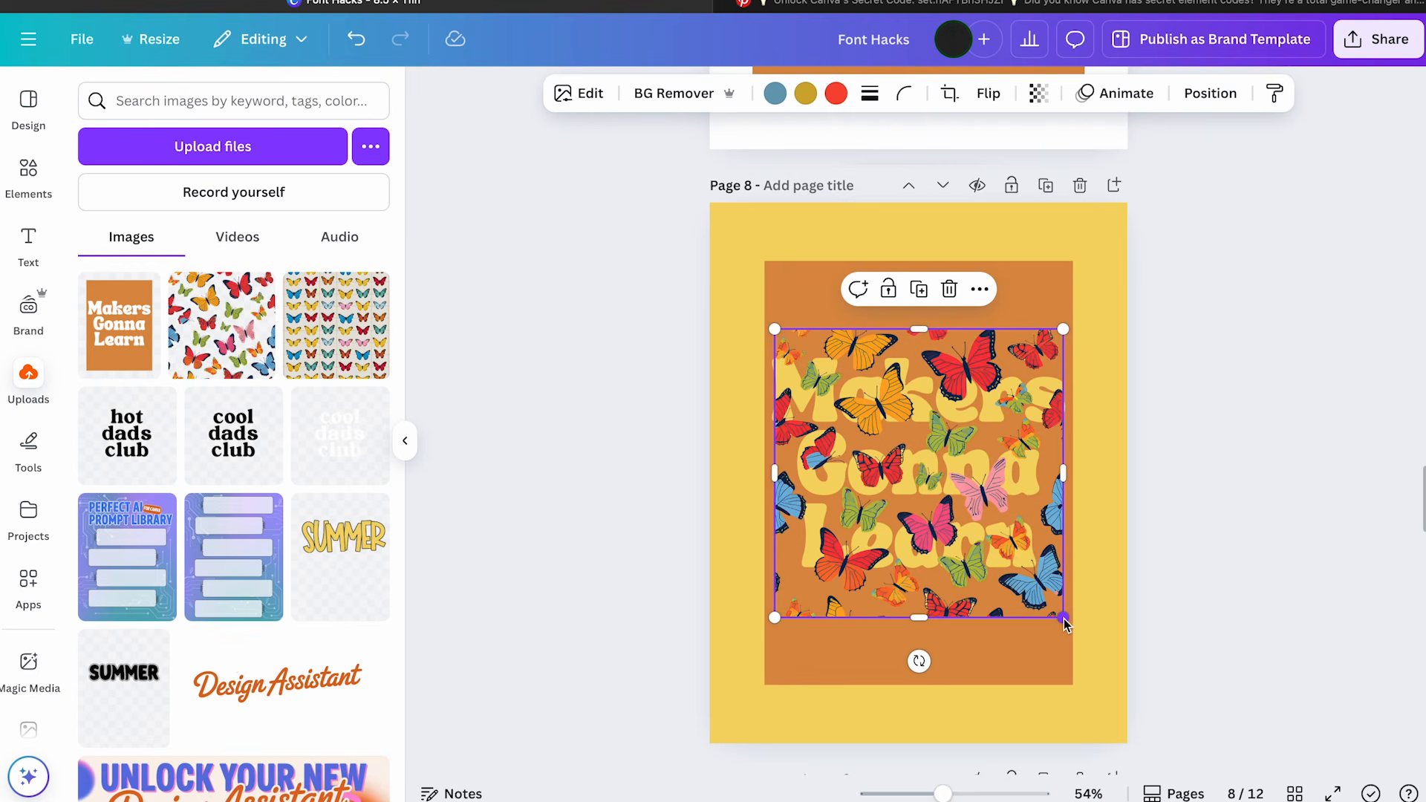
Send the butterfly pattern behind the "Makers Gonna Learn" cut-out so it fills the letters
key(super+bracketleft)
key(alt+1)
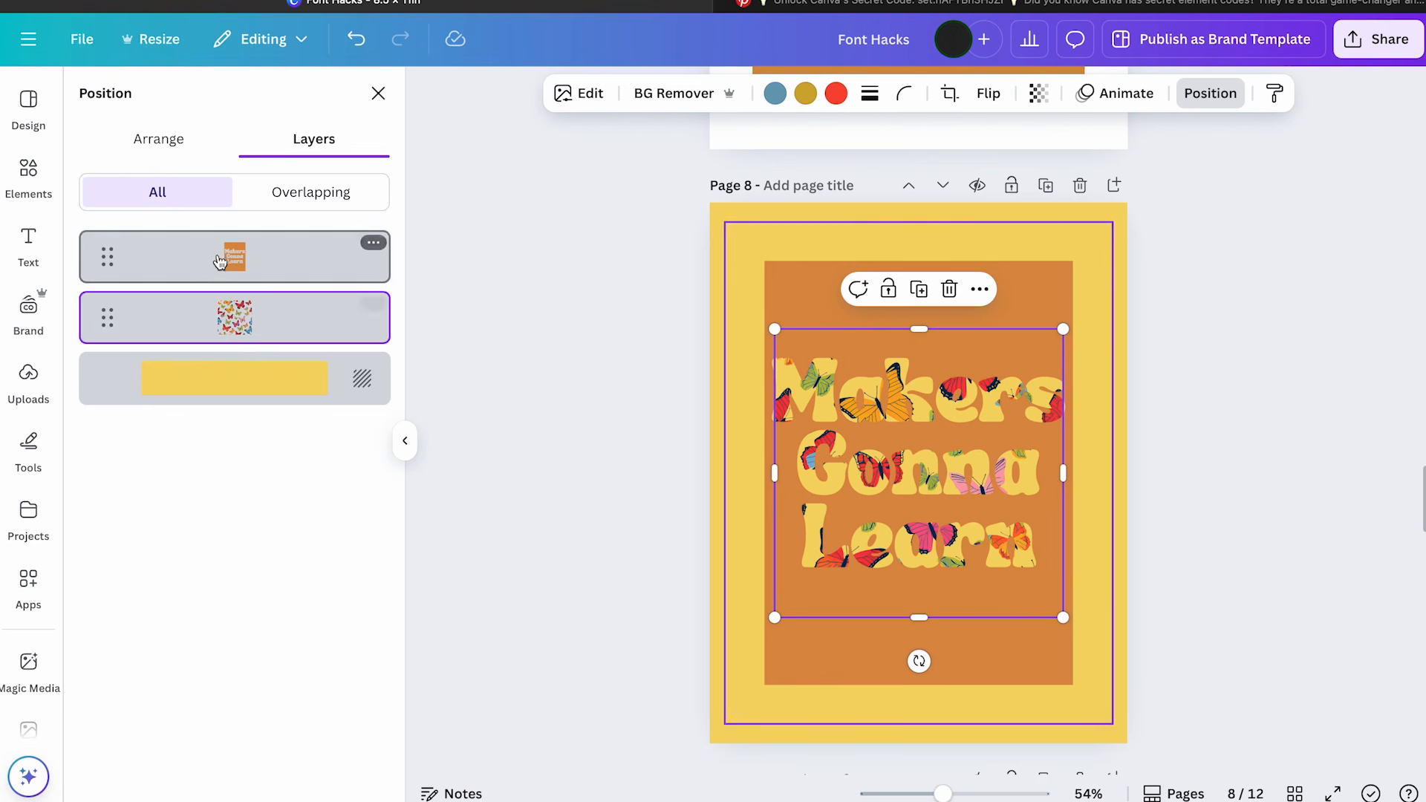
click(171, 138)
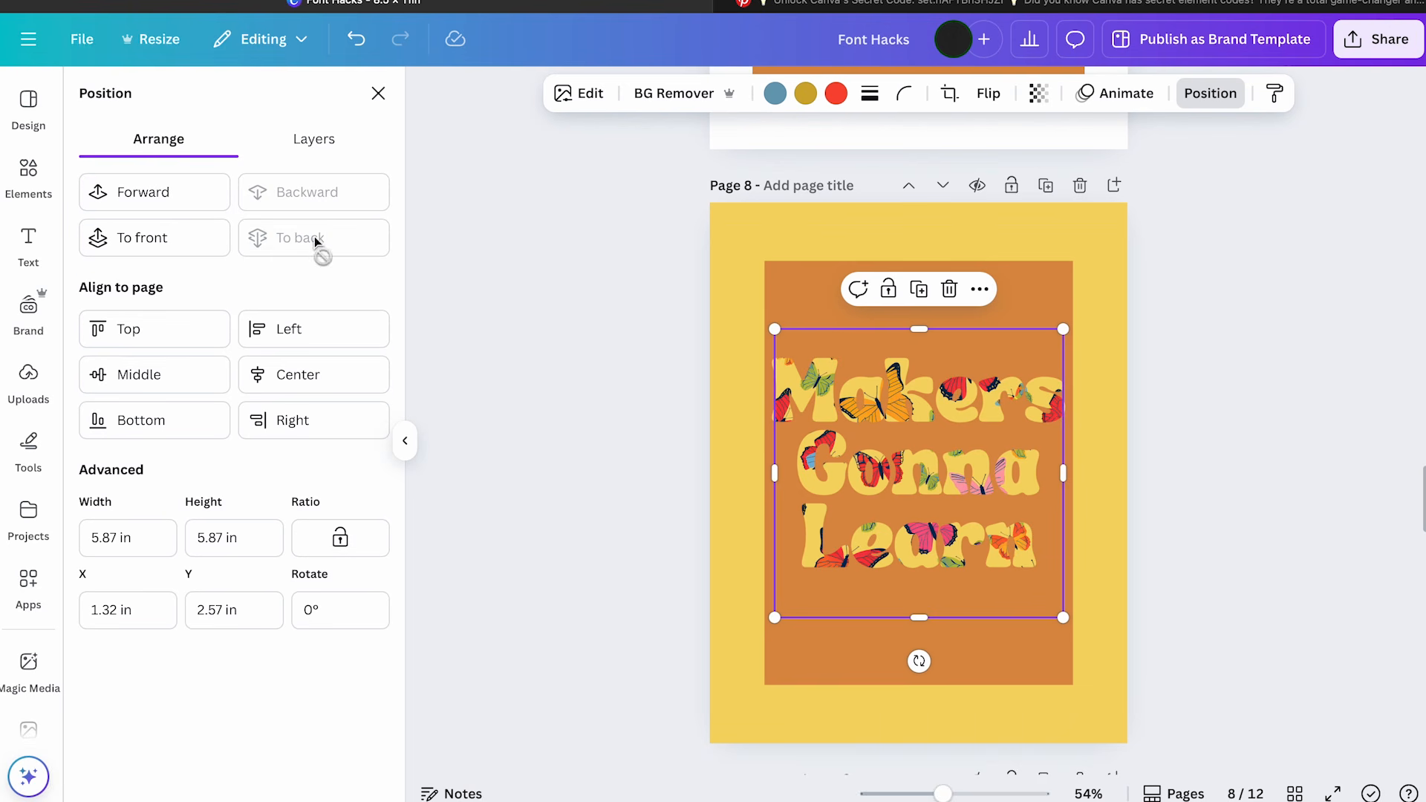
key(Escape)
click(646, 608)
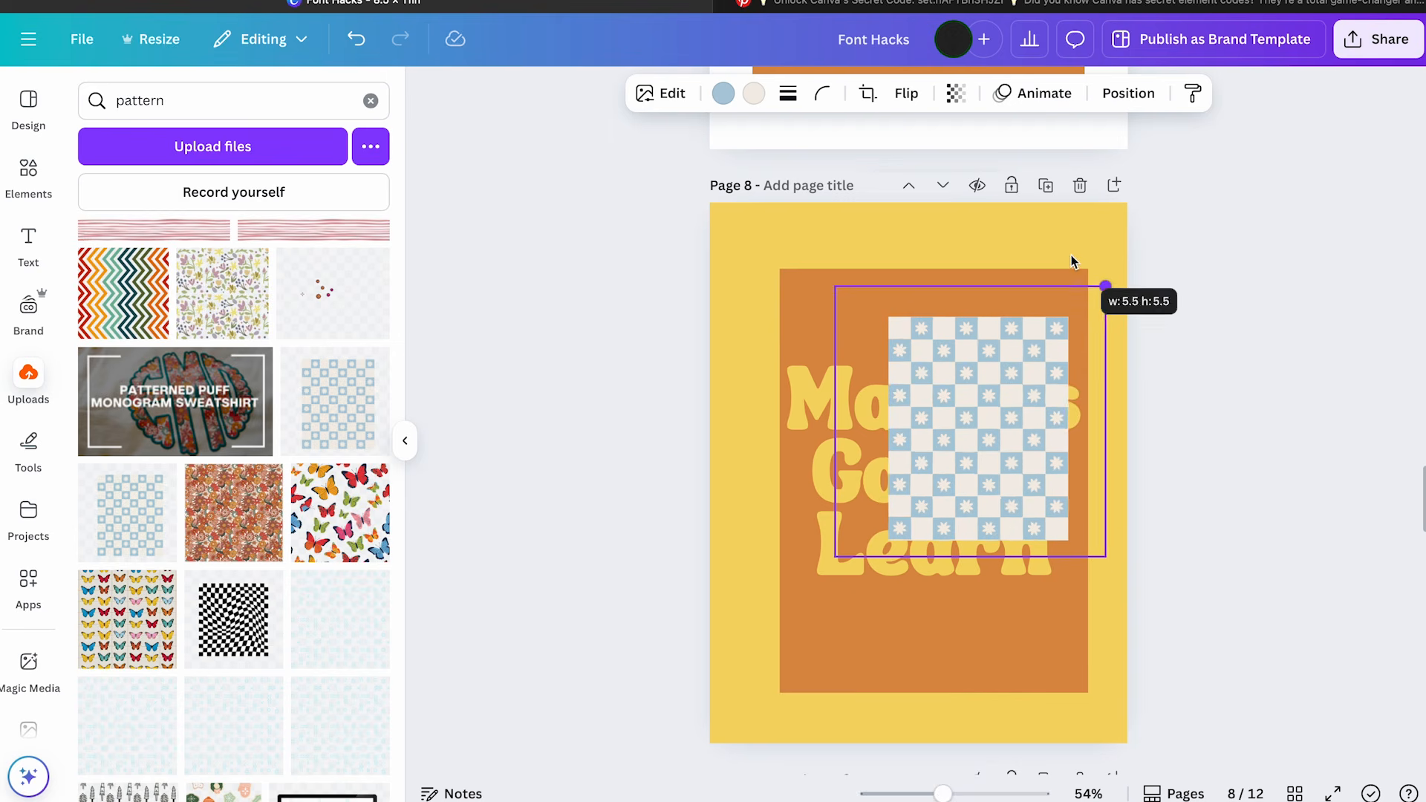
Enlarge the blue checkered flower pattern to cover the lettering on page 8 and send it behind the "Makers Gonna Learn" cut-out
drag(1071, 260, 1090, 242)
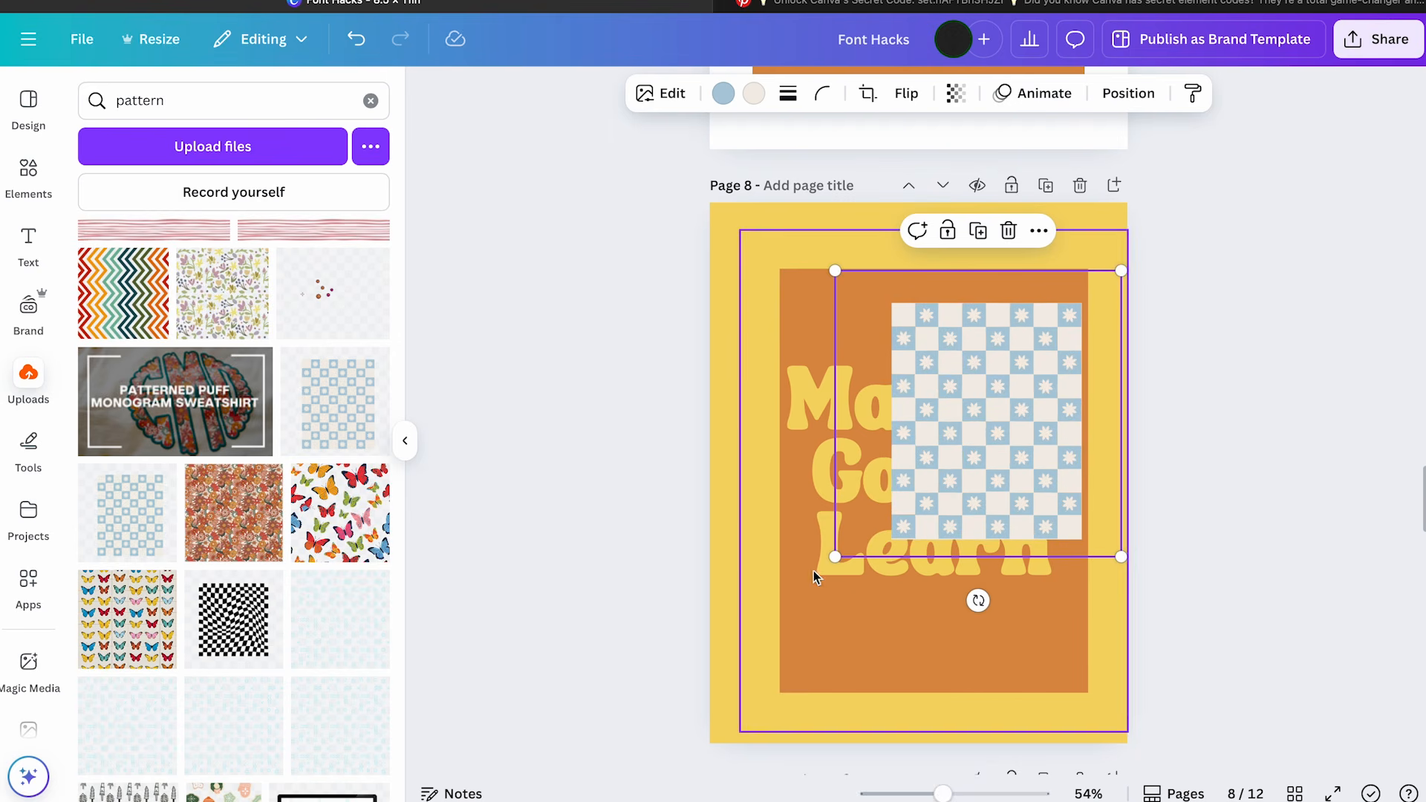
drag(835, 557, 693, 697)
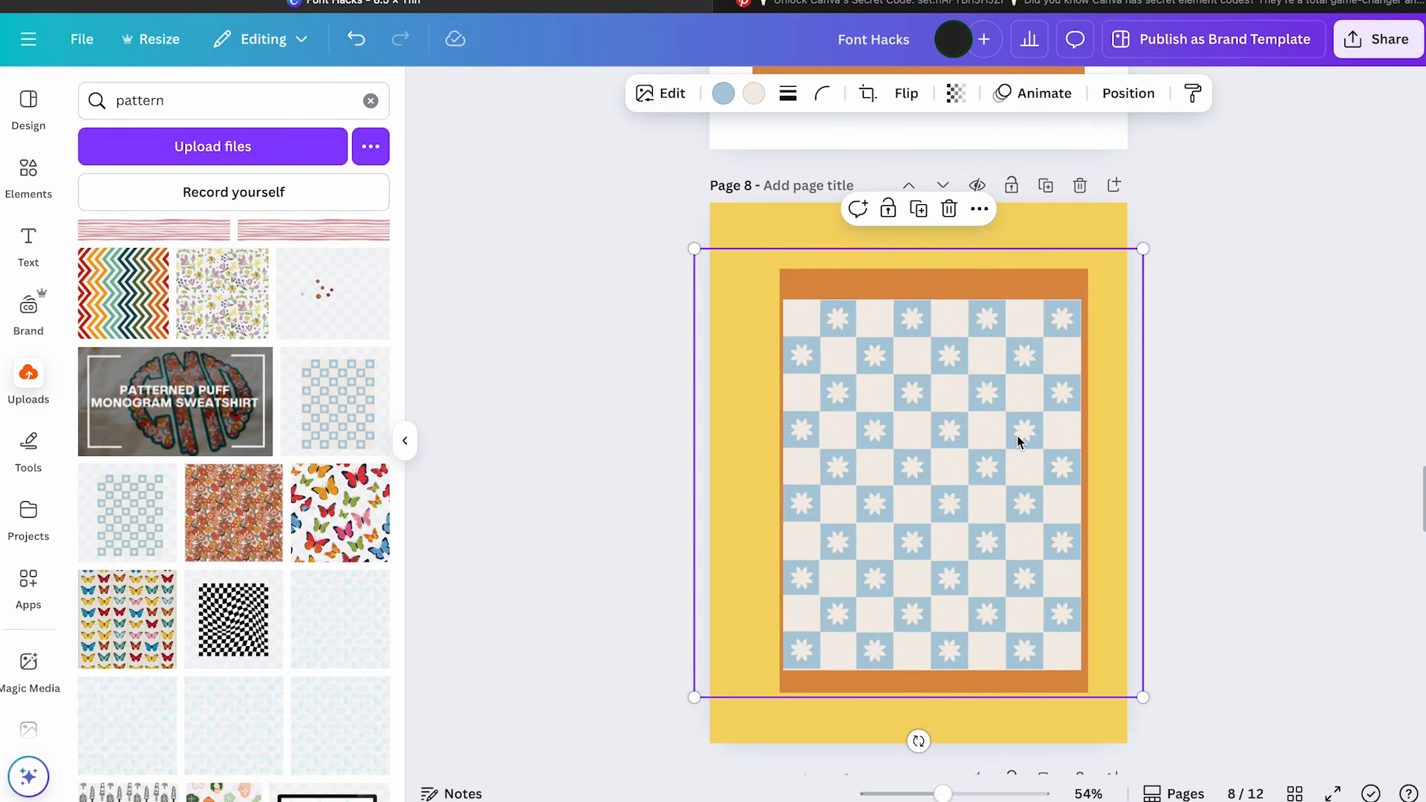
key(super+bracketleft)
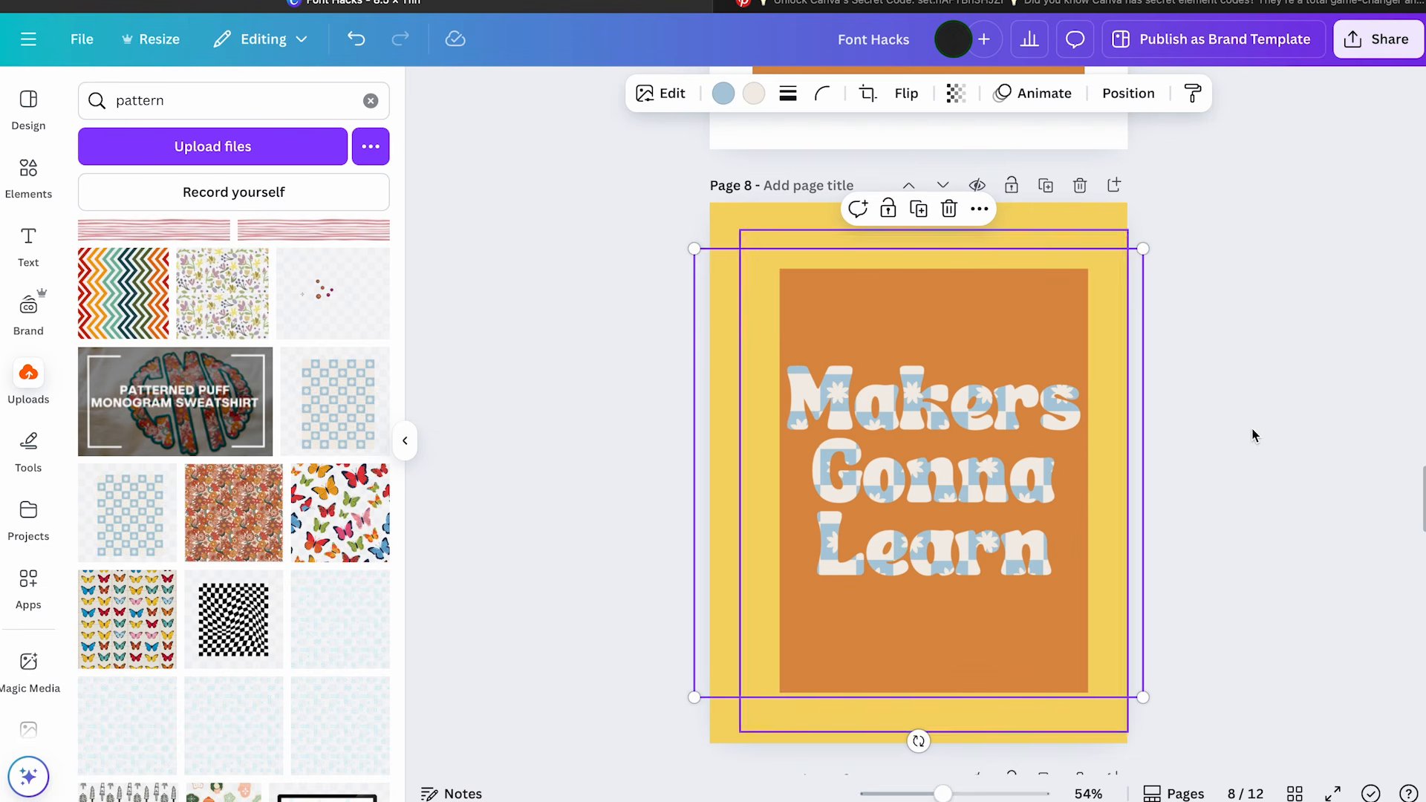
click(1298, 447)
click(929, 475)
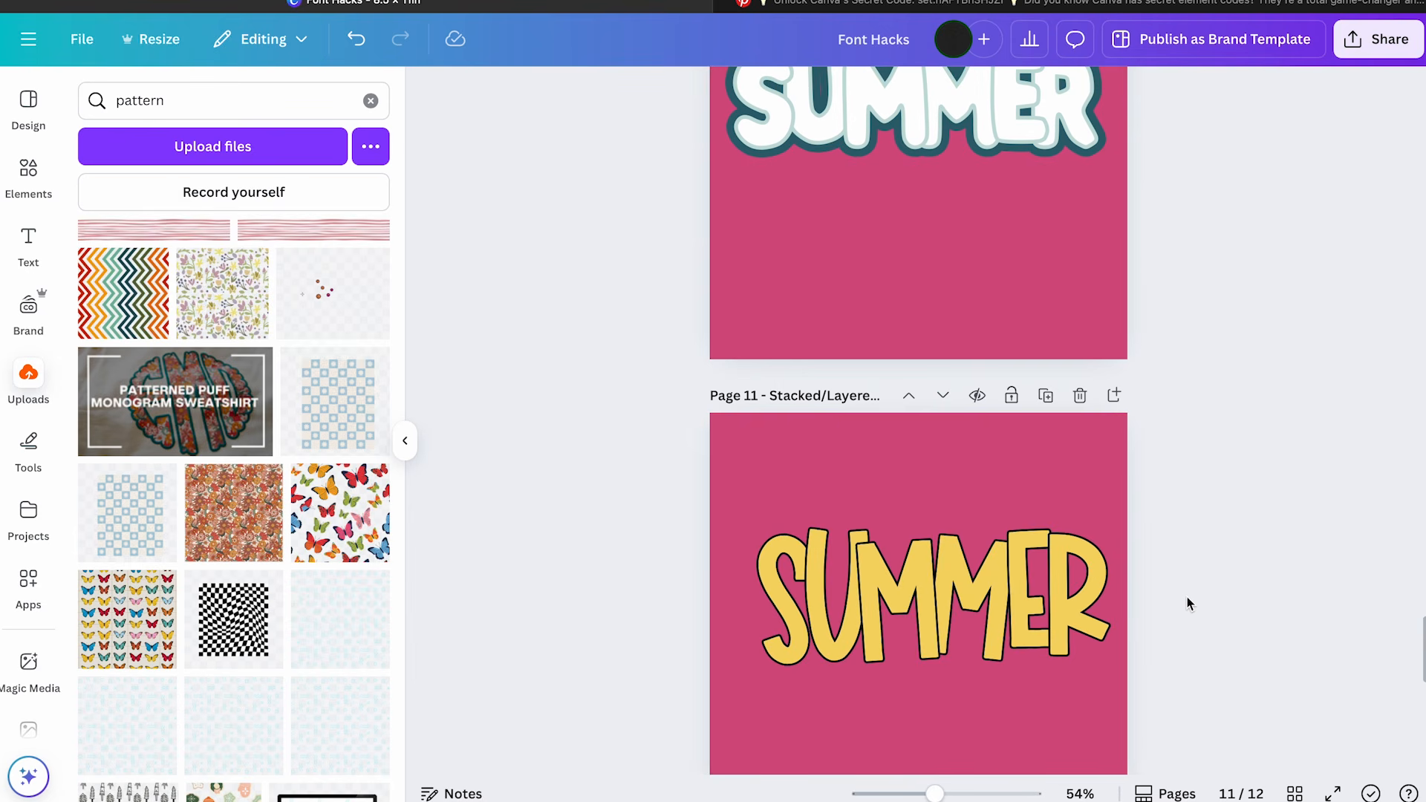
Add a blank pink page after the stacked "SUMMER" design on page 10, checking the separate-letter "SUMMER" example below it
scroll(1187, 597, up, 5)
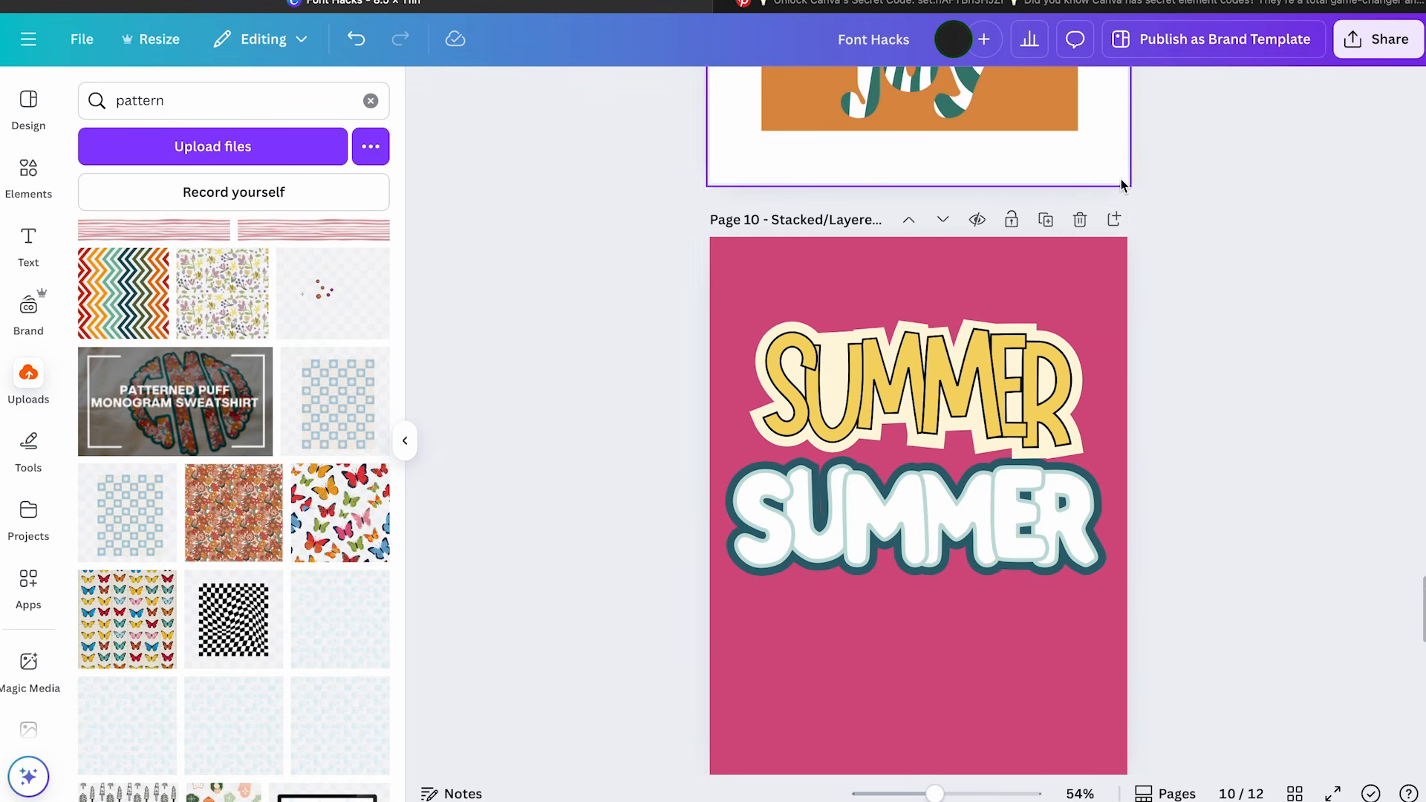
click(1114, 219)
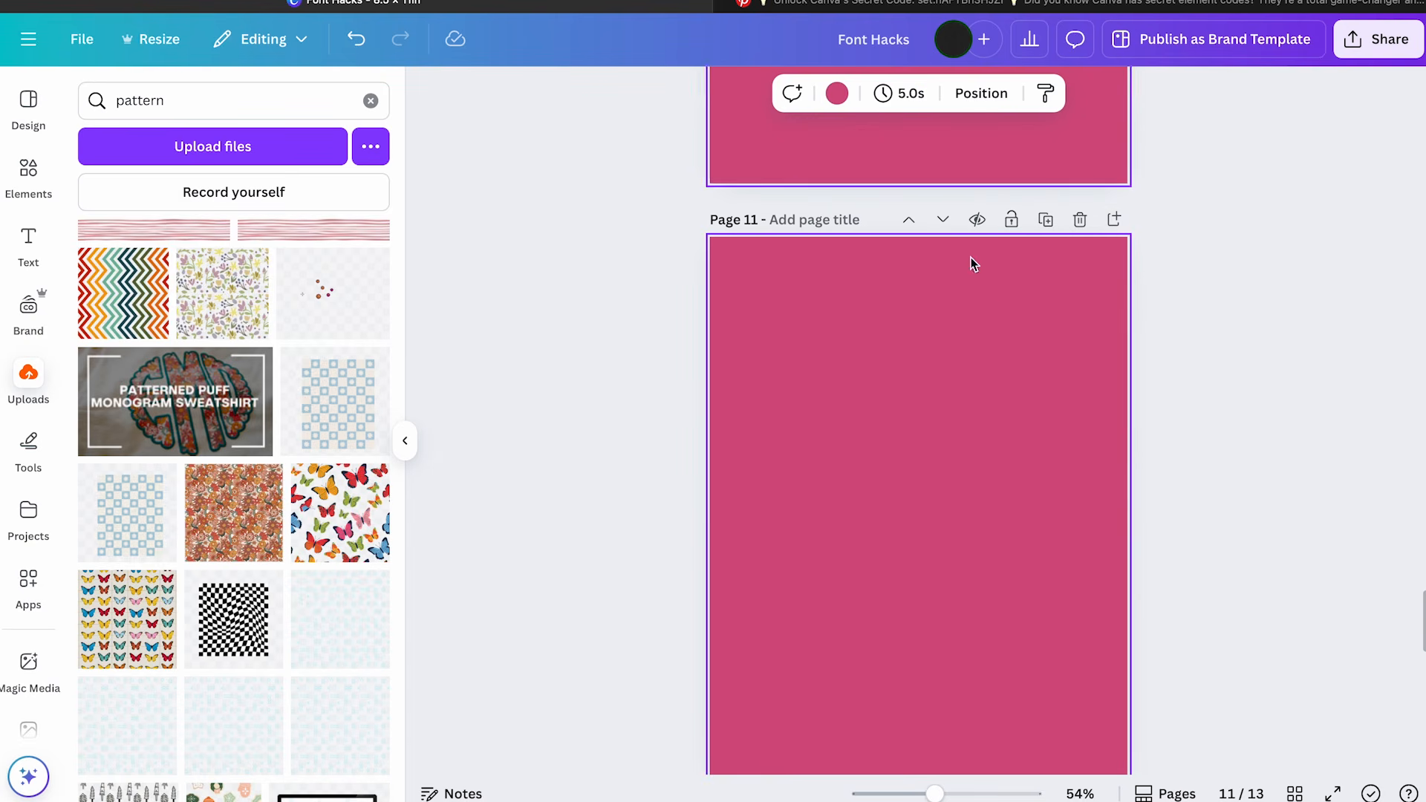
scroll(1007, 305, down, 5)
click(912, 621)
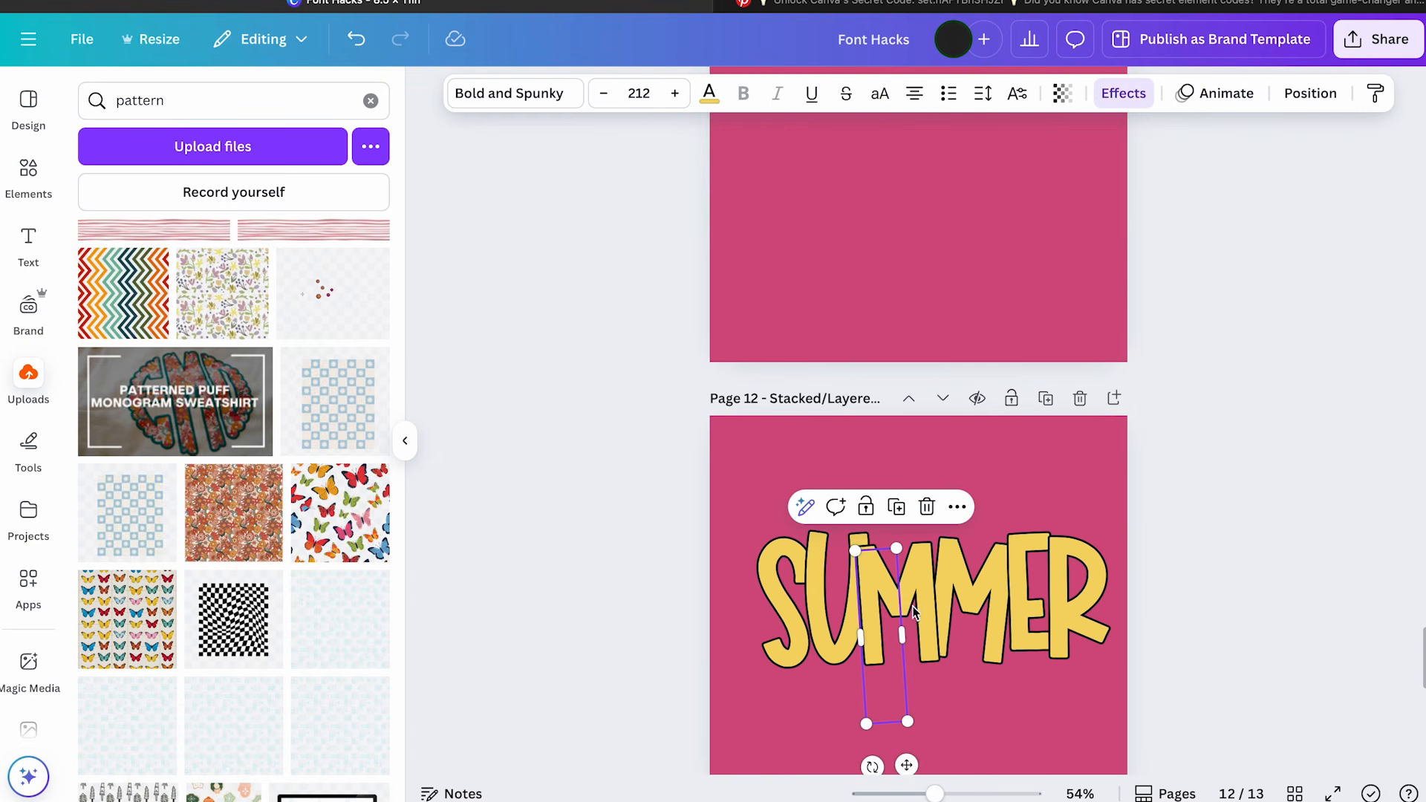
click(946, 233)
scroll(946, 229, up, 5)
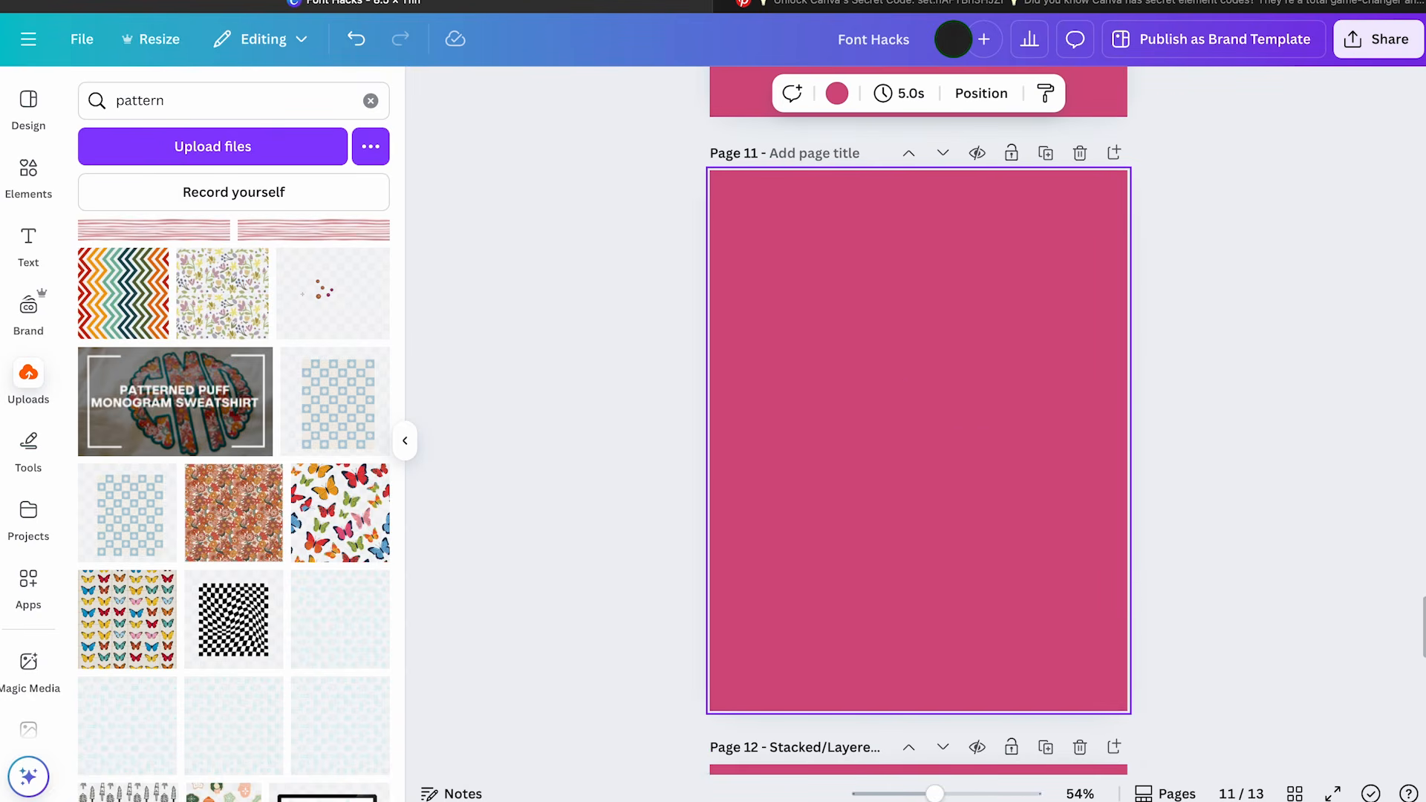
Add a black letter "S" in the Milo font to page 11 and enlarge it in the page's upper left
key(t)
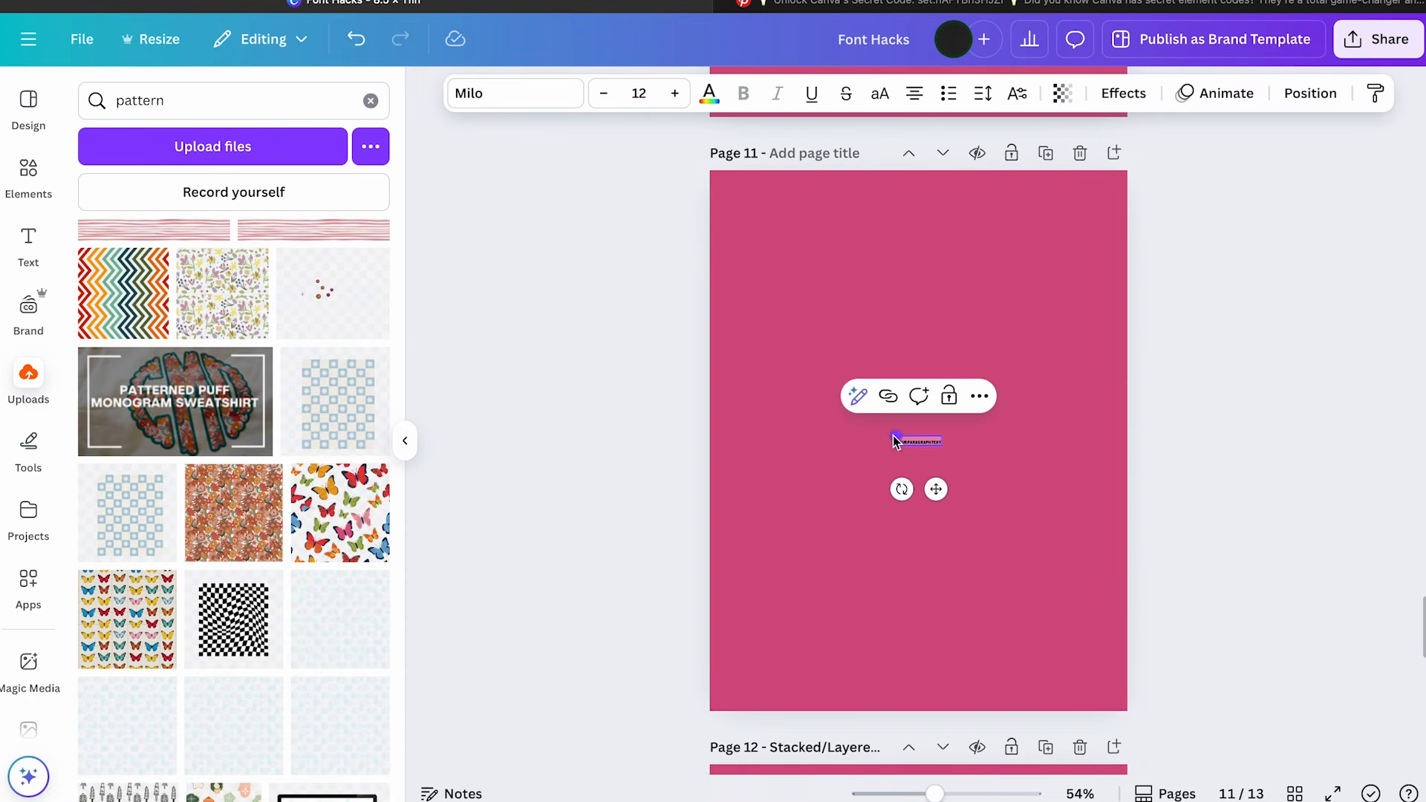
drag(896, 436, 641, 381)
text($)
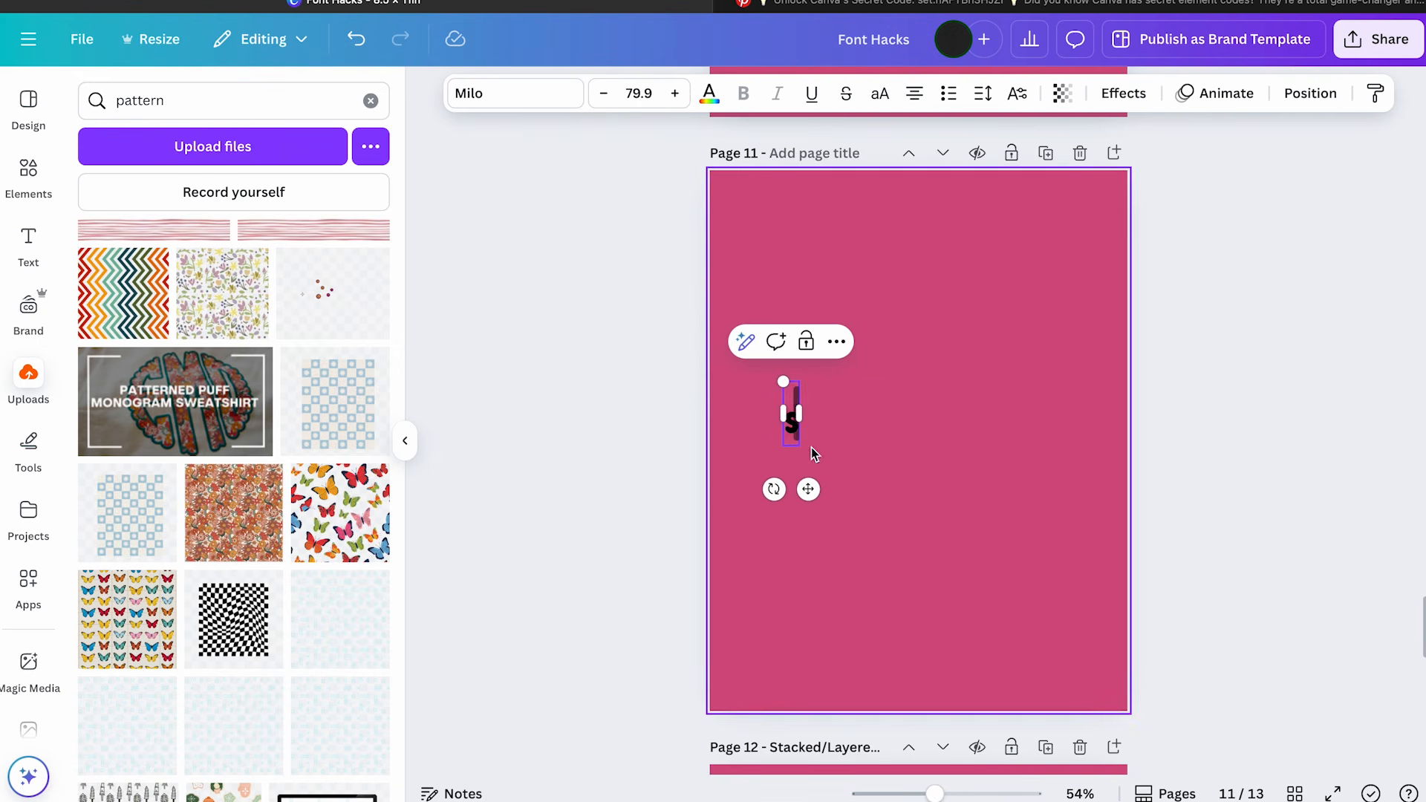
drag(732, 359, 532, 233)
click(678, 423)
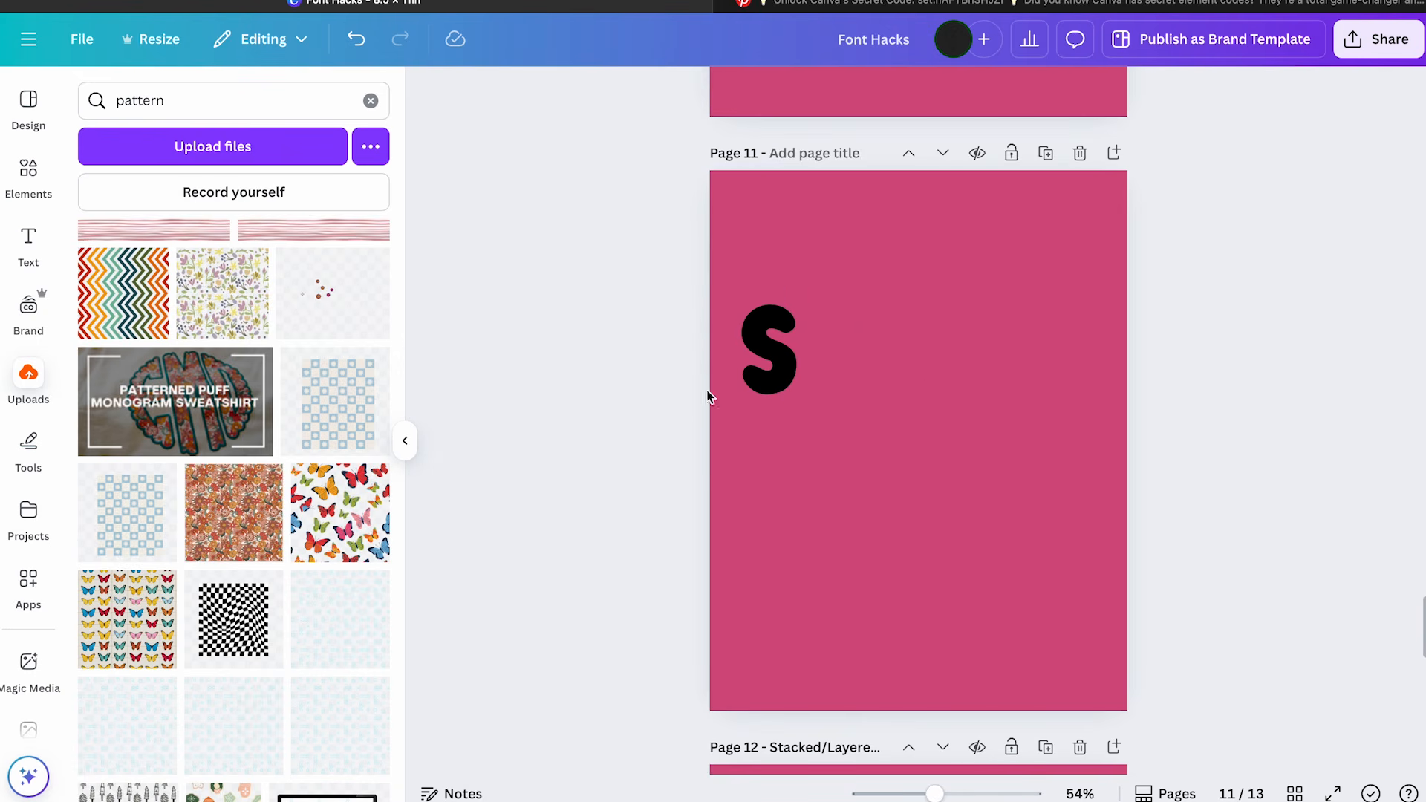
Enlarge the "S" on page 11 to font size 523 and place it in the page's upper-left area
click(768, 349)
drag(799, 445, 904, 585)
click(904, 573)
click(795, 495)
drag(795, 496, 809, 445)
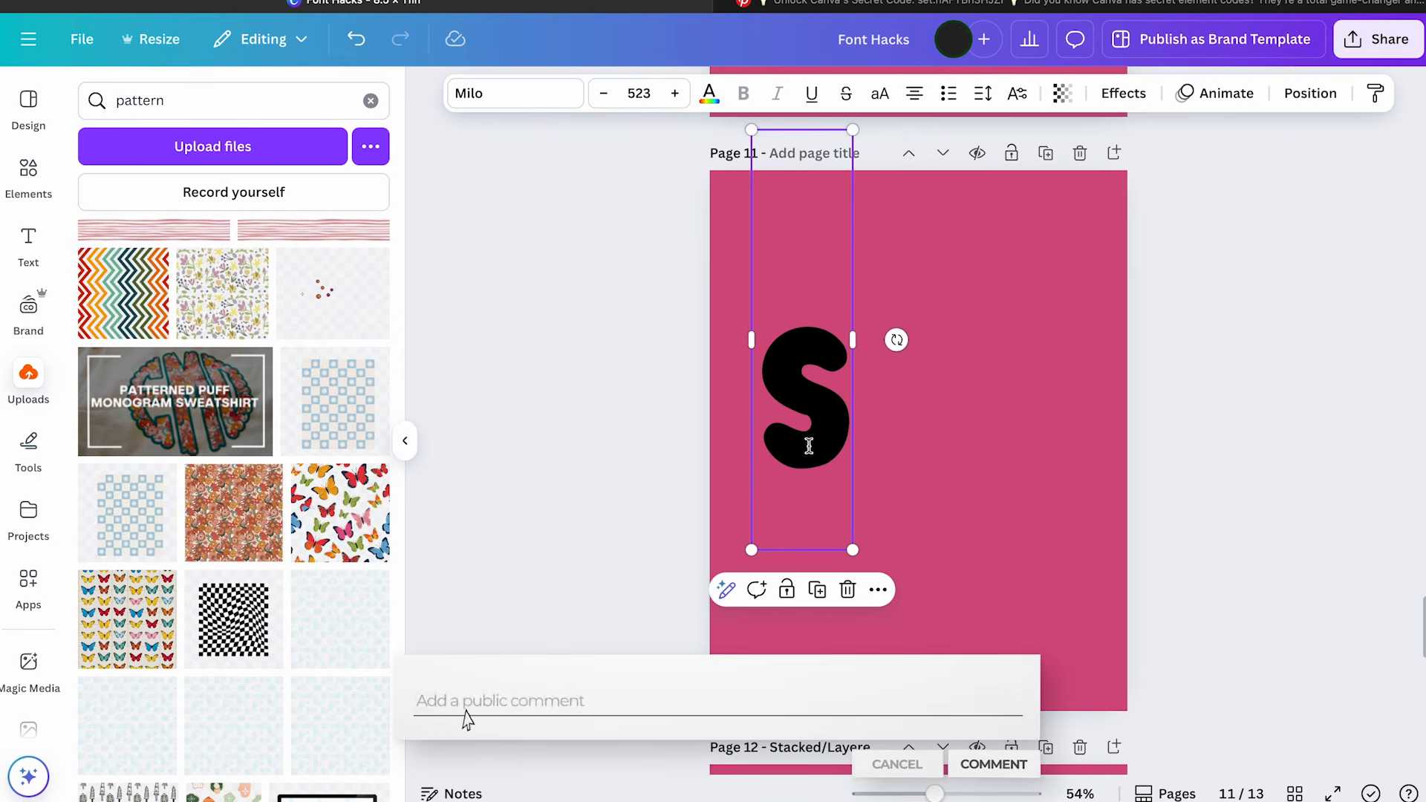
Search the fonts for "bold" and change the "S" to Bold and Spunky Regular
click(507, 84)
double_click(191, 181)
text(bold n spu)
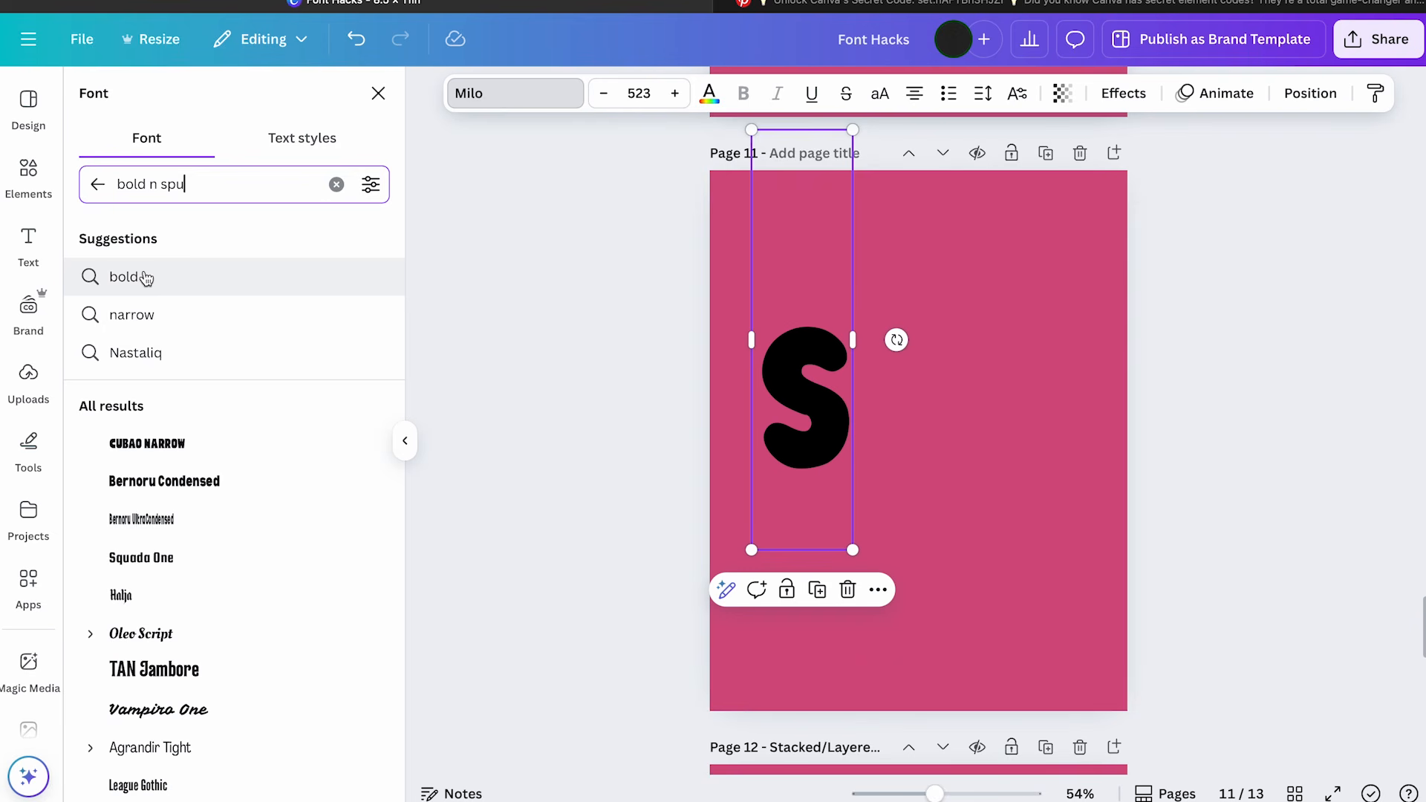
text(nky)
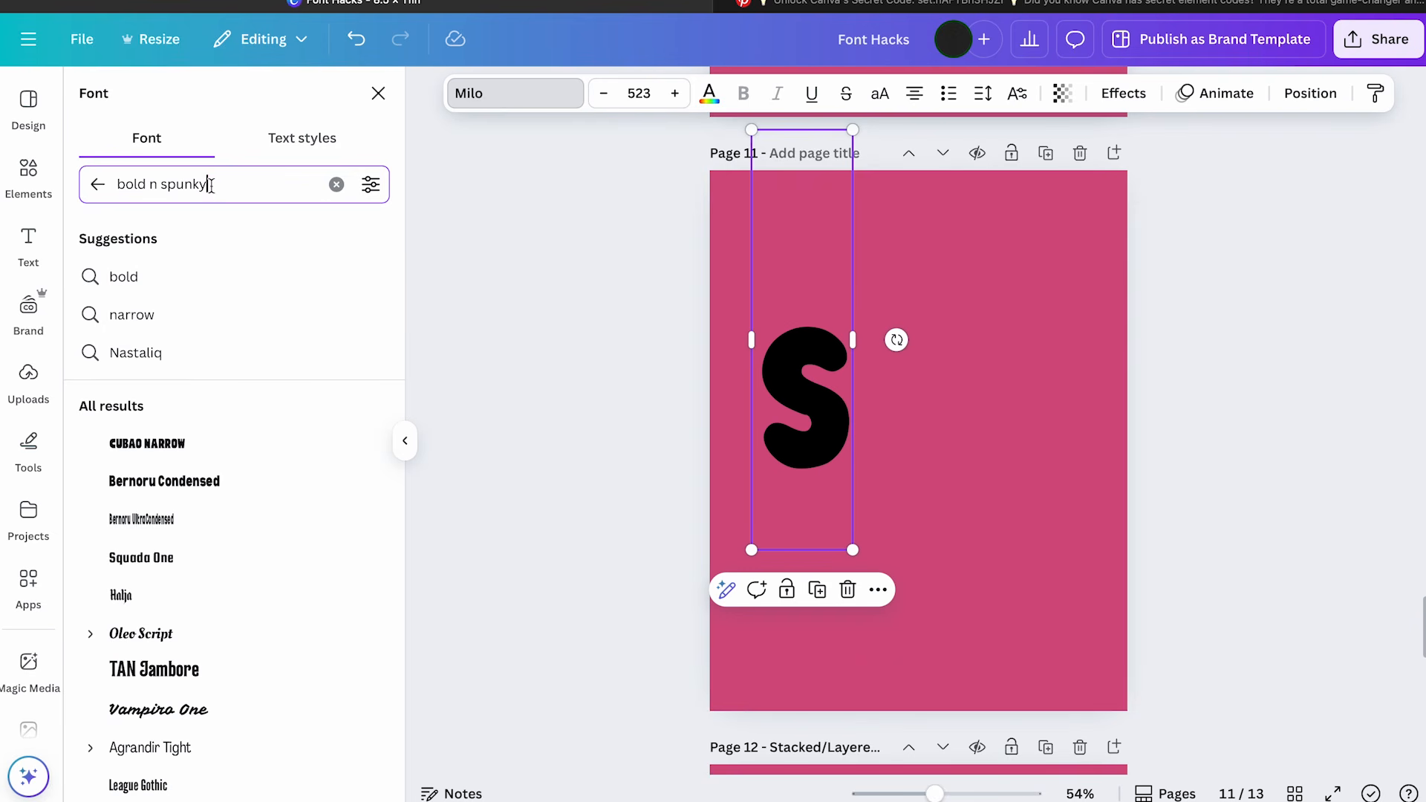
drag(210, 185, 147, 184)
key(BackSpace)
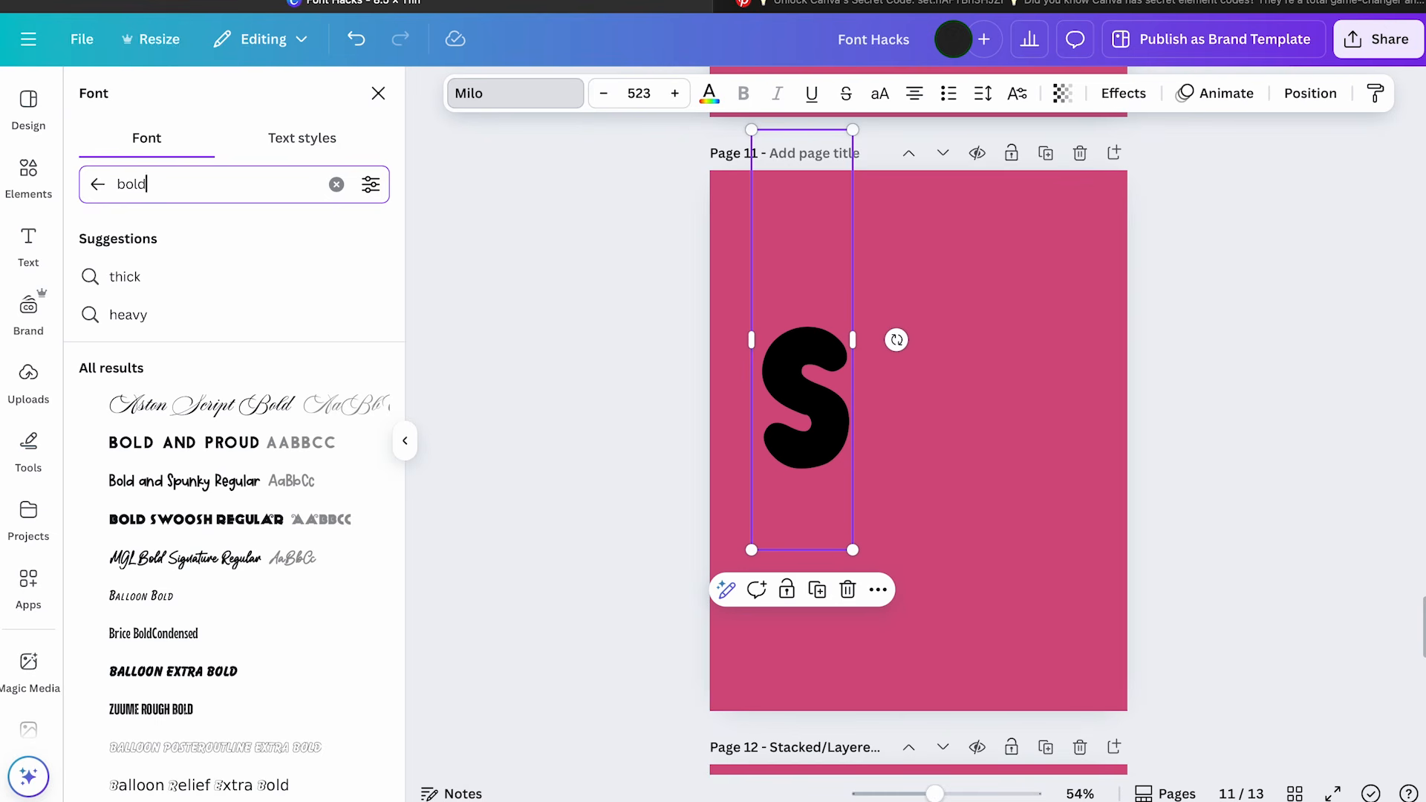
click(184, 481)
Resize the "S" to font size 395 and position it near the page's left edge in the upper half
drag(820, 252, 827, 348)
drag(884, 225, 843, 328)
click(846, 364)
drag(778, 404, 783, 338)
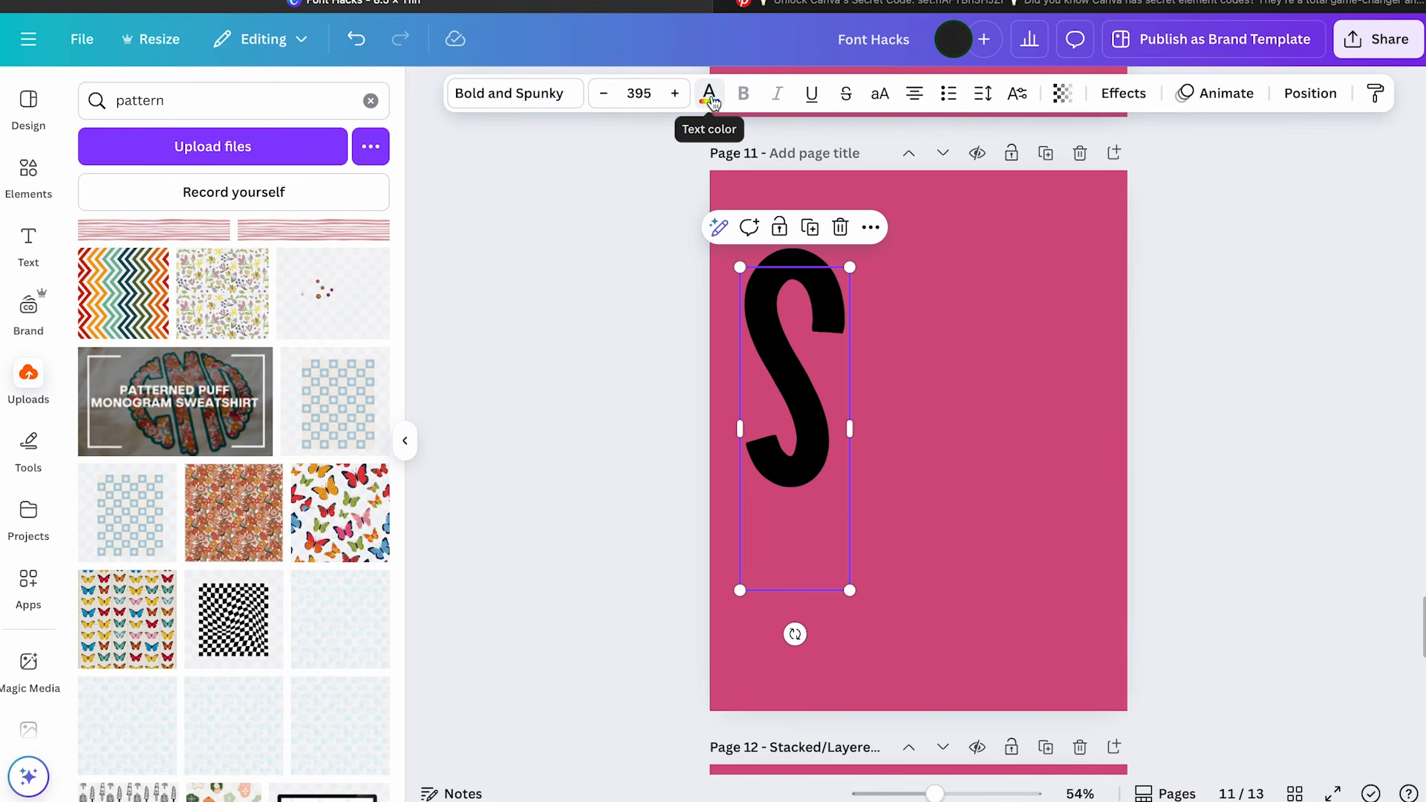
Color the "S" yellow and give it a thin black Outline effect
click(710, 95)
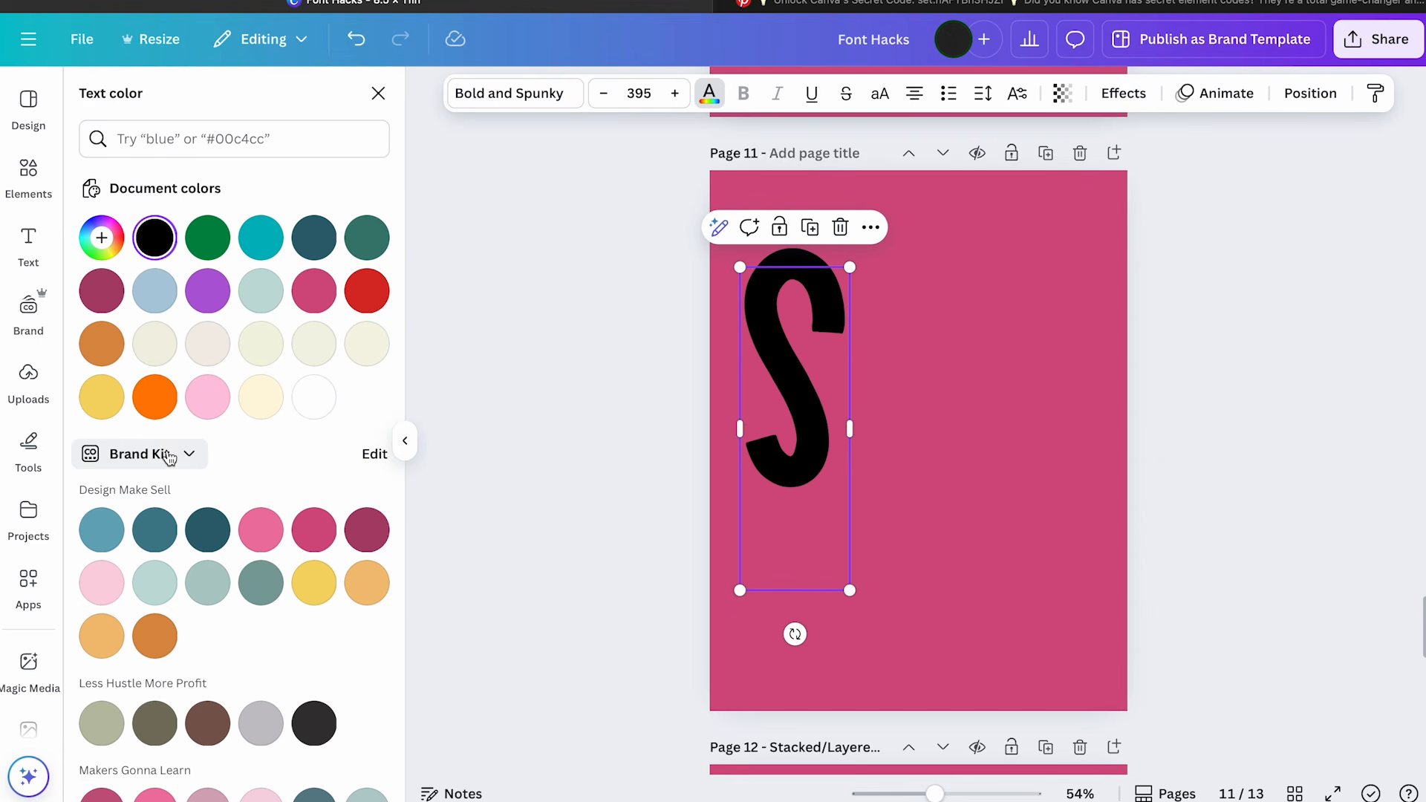
click(102, 398)
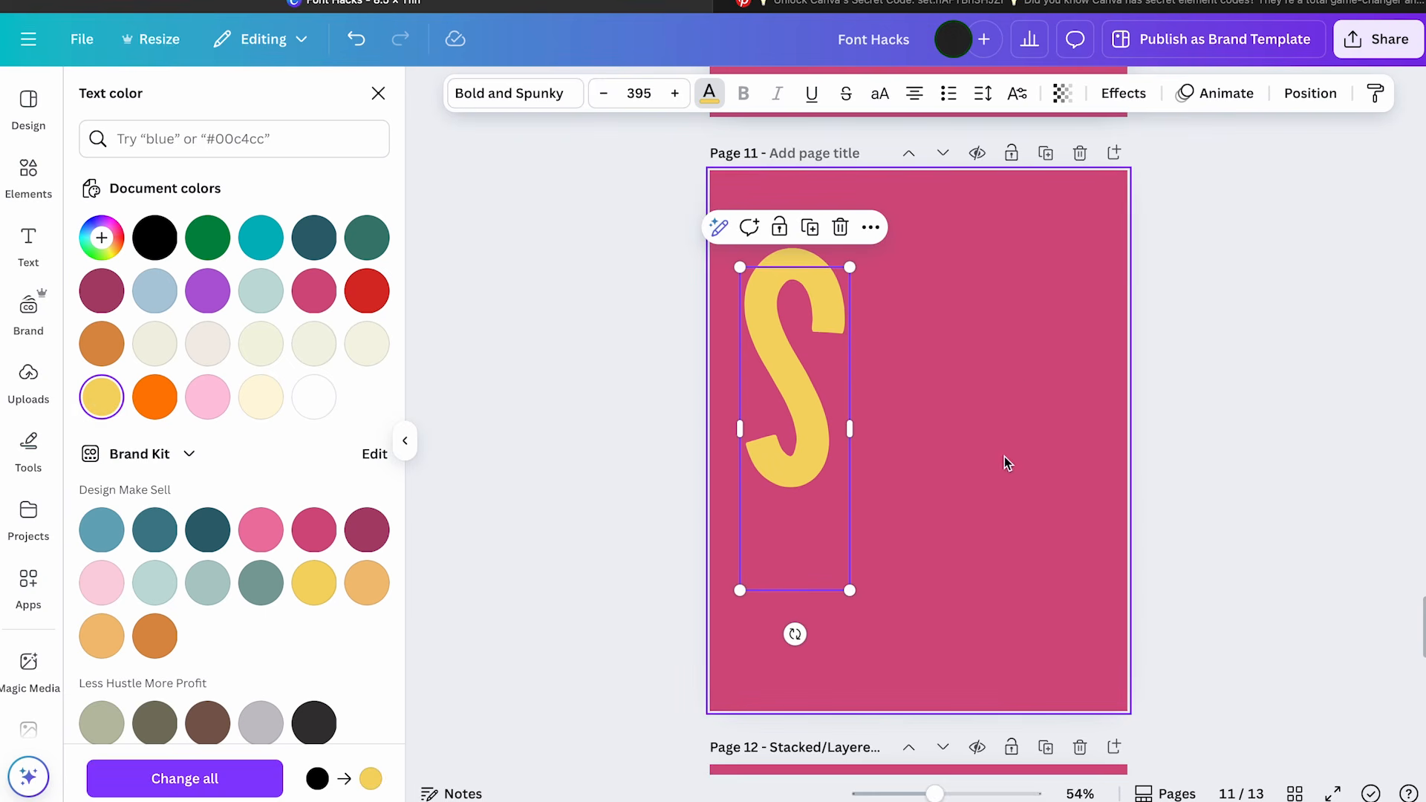
click(1124, 97)
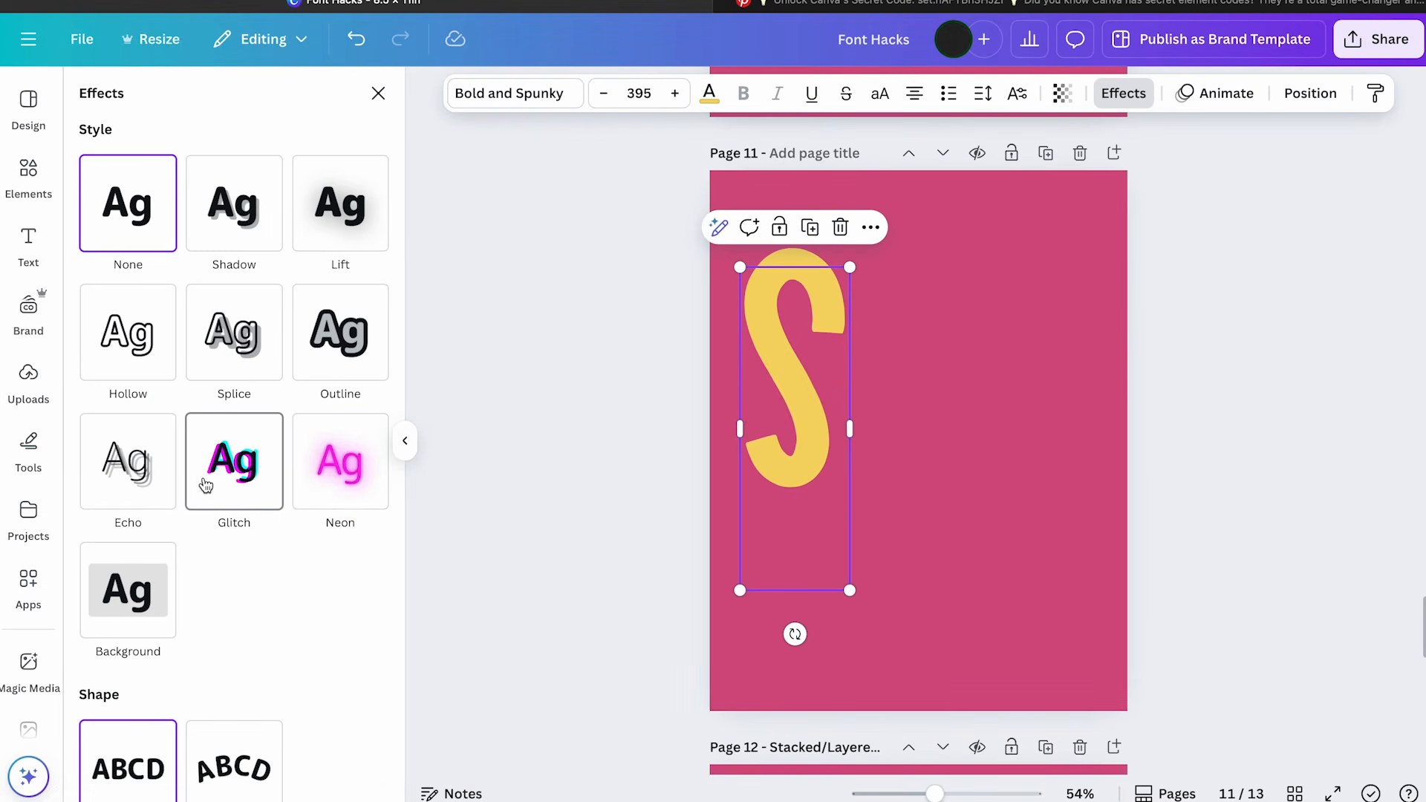
click(343, 312)
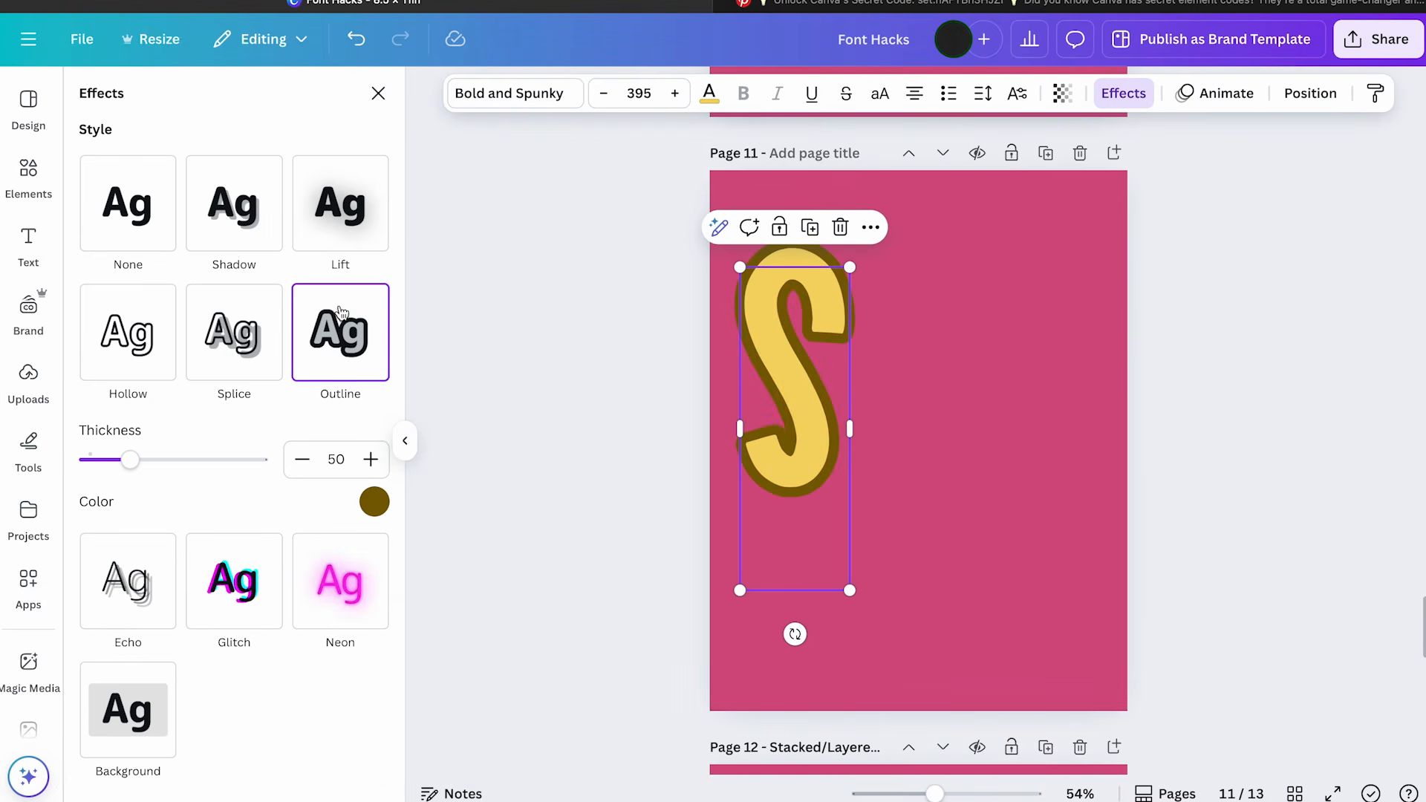
click(381, 506)
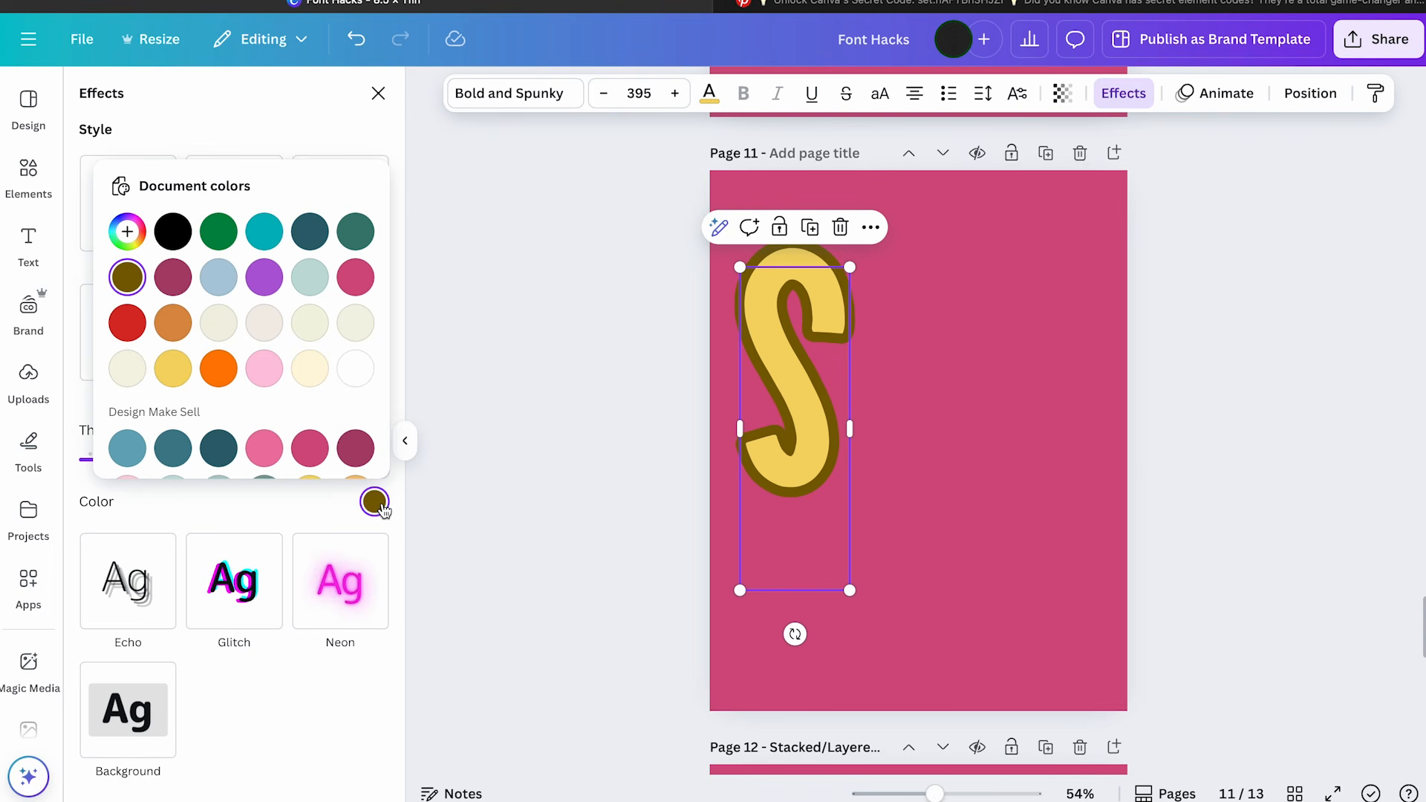
click(175, 231)
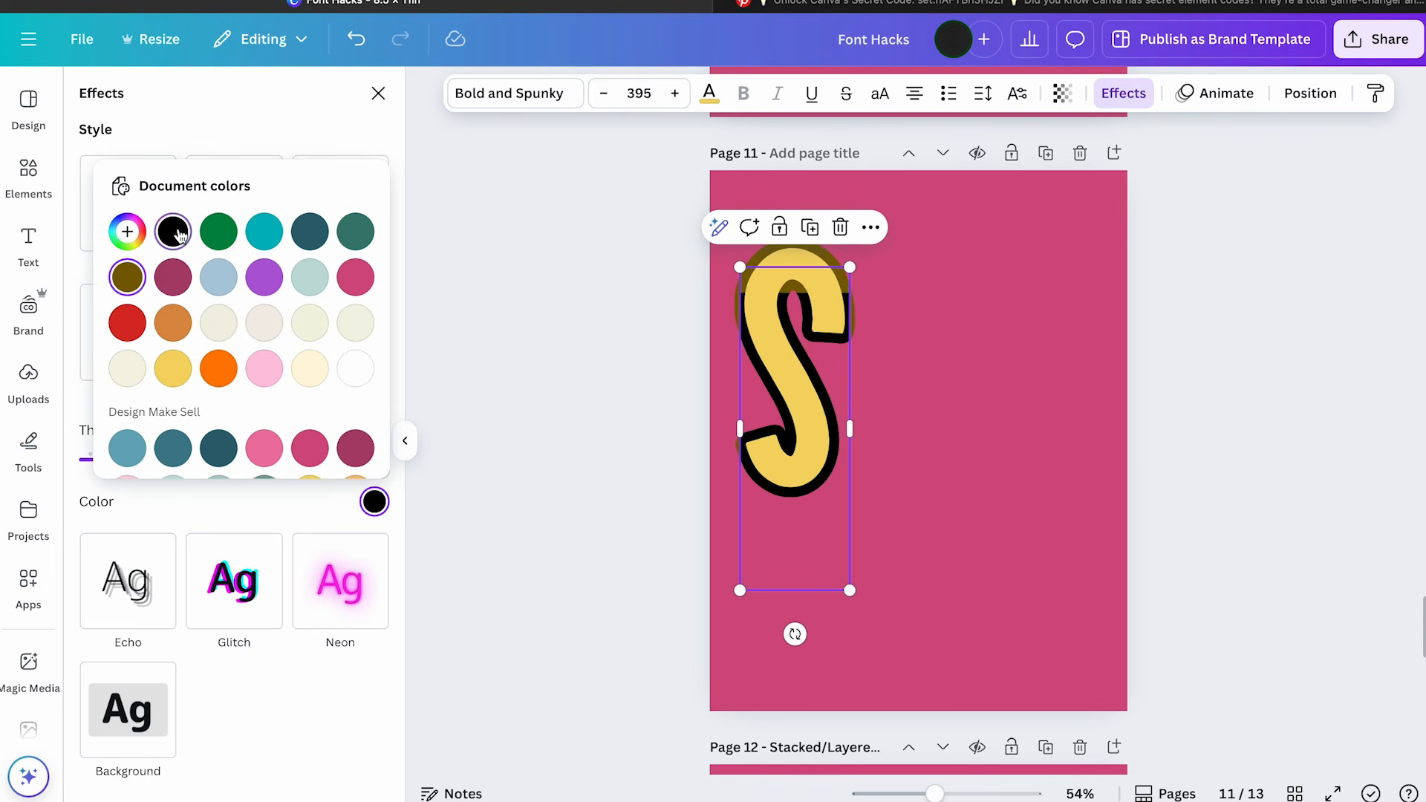
click(238, 505)
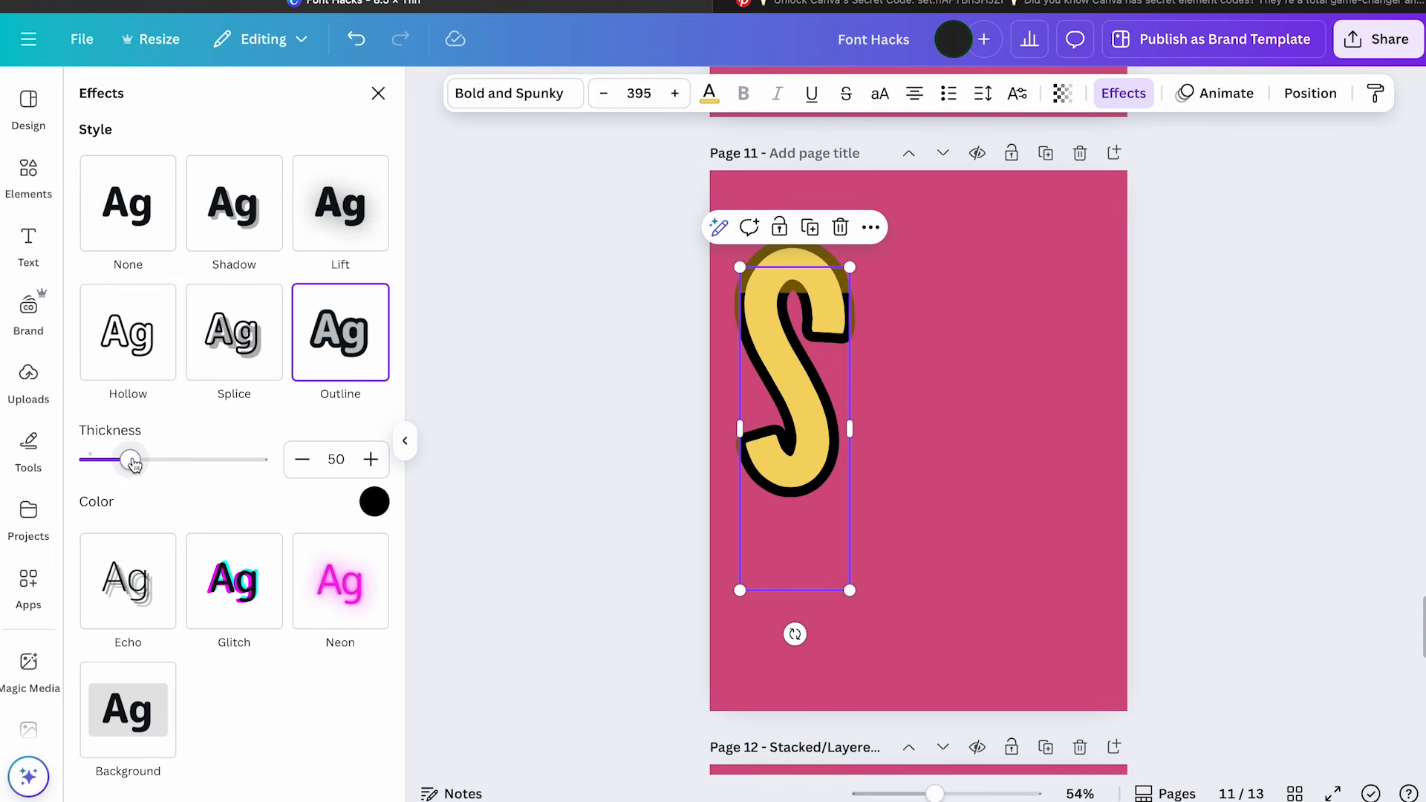
drag(132, 462, 90, 464)
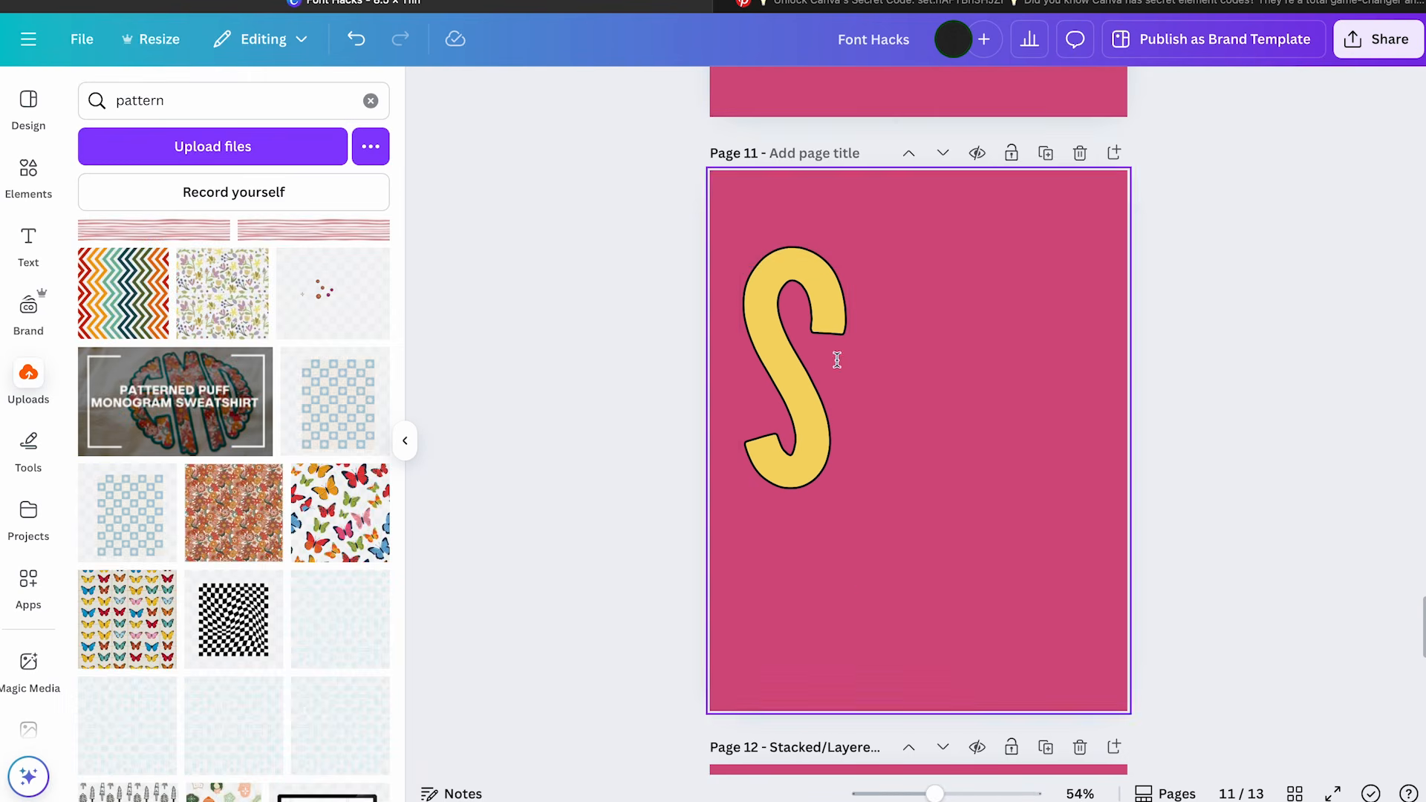
Shrink the "S" to font size 286 and make a duplicate beside it that reads "U"
click(833, 286)
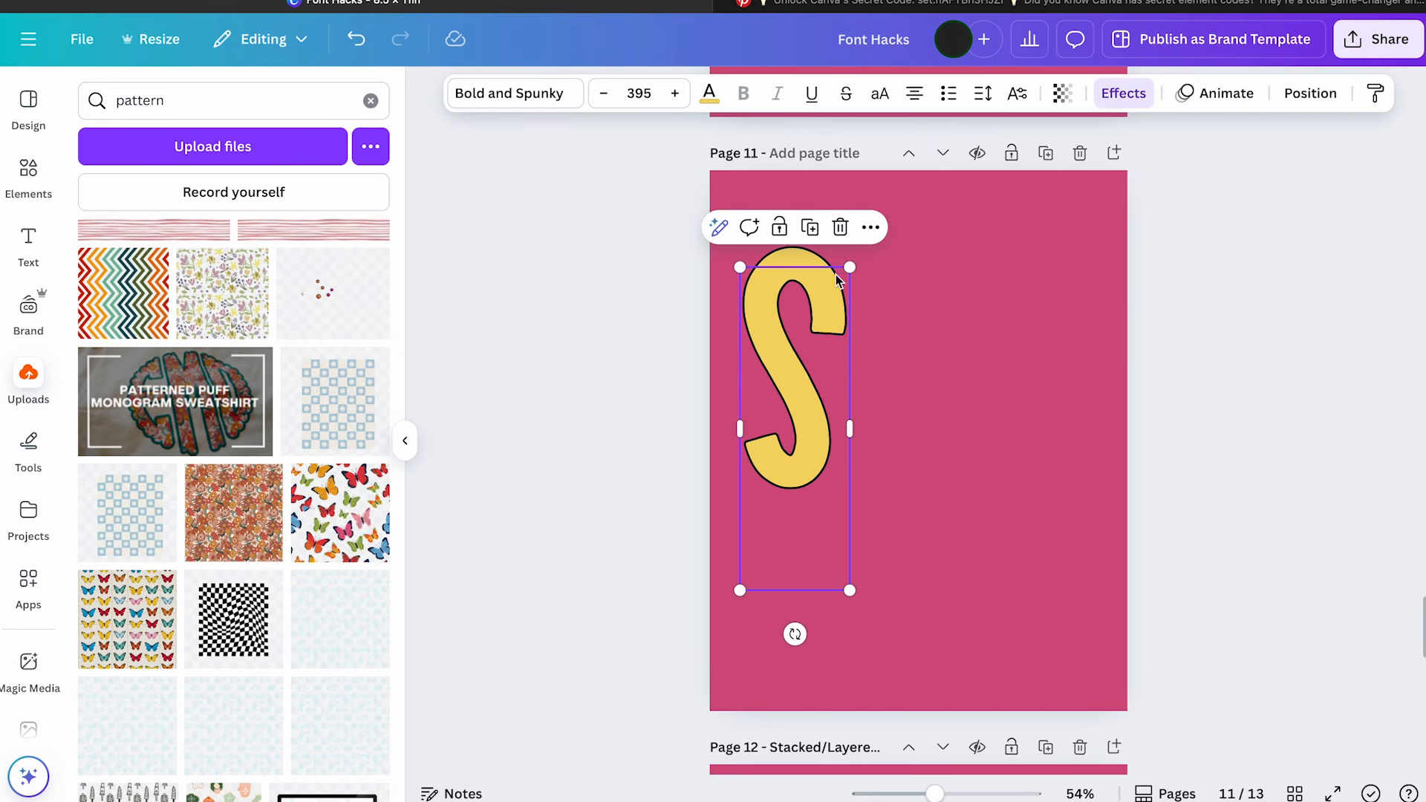
drag(850, 275, 819, 324)
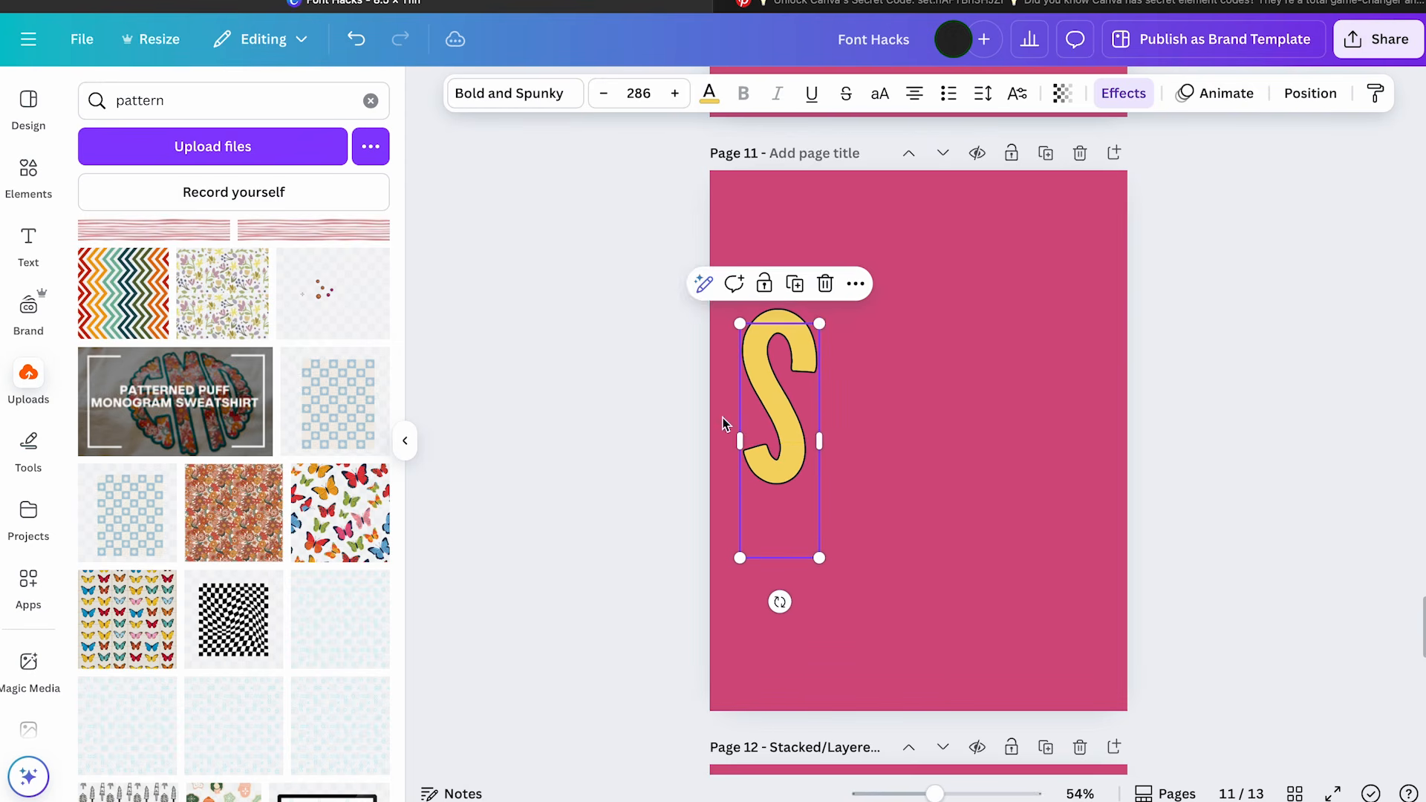
scroll(800, 433, up, 5)
key(super+d)
drag(674, 366, 755, 367)
double_click(755, 367)
text(U)
click(910, 315)
Duplicate the "U" as an "M" beside it and duplicate that "M" for the second one
click(818, 327)
drag(852, 340, 935, 290)
double_click(934, 290)
text(M)
click(1059, 291)
click(953, 300)
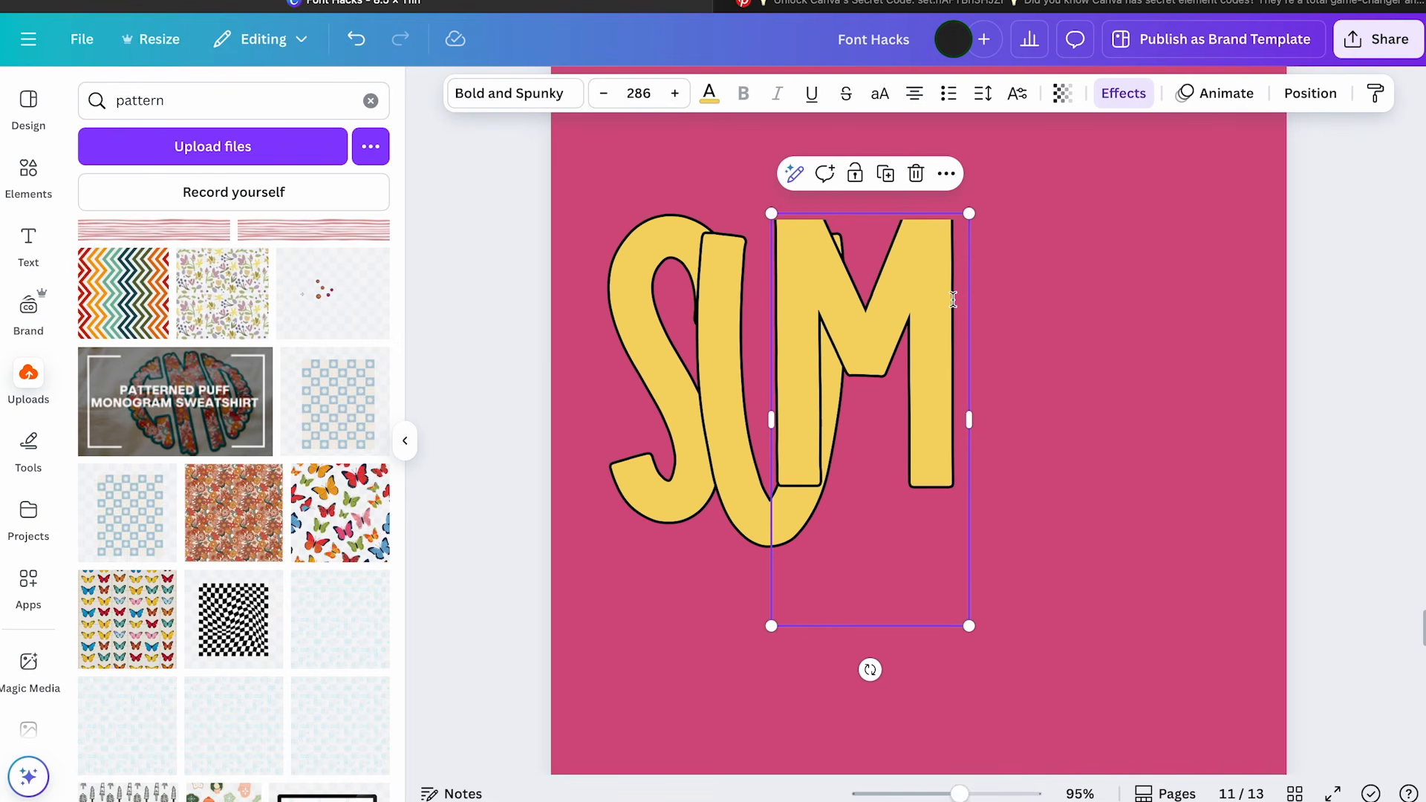
key(super+d)
drag(953, 299, 1079, 337)
Complete the word "SUMMER" with further duplicates changed to "E" and "R" after the second "M"
key(super+d)
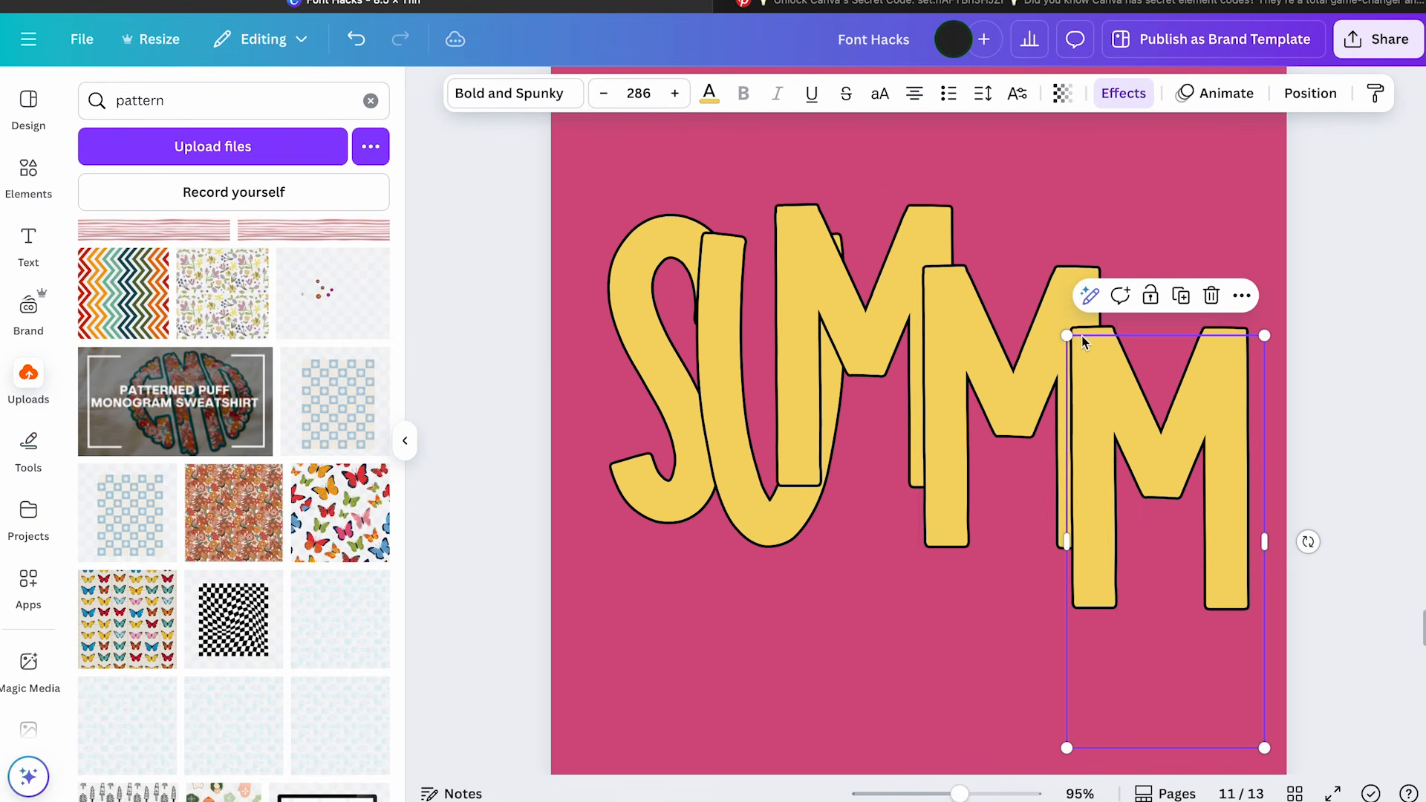
double_click(1183, 406)
text(E)
key(Escape)
drag(1196, 406, 1235, 394)
key(super+d)
double_click(1235, 394)
text(R)
click(1350, 388)
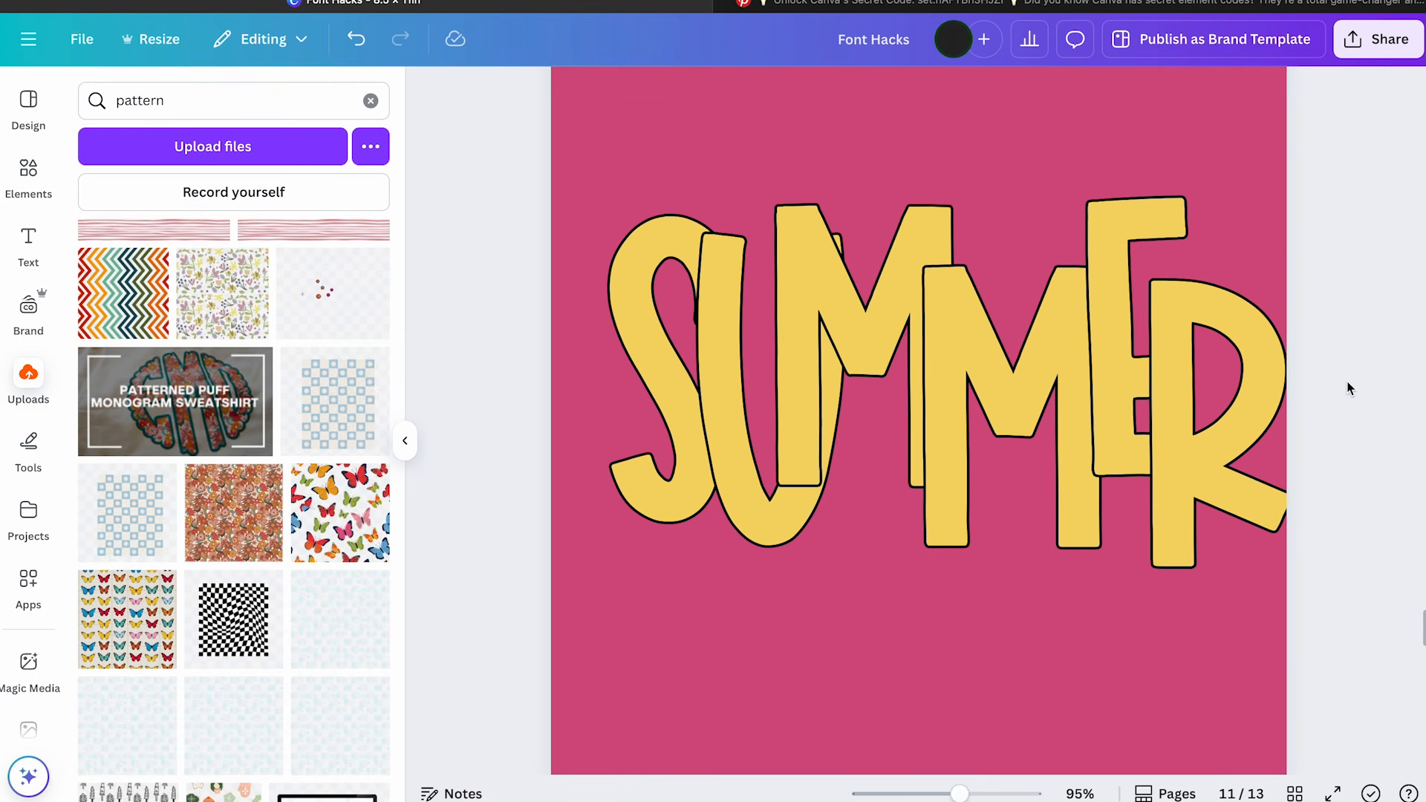
Rearrange the "S", "U" and both "M"s into an overlapping row, tilting the second "M" counterclockwise and the "E" clockwise
drag(628, 306, 577, 306)
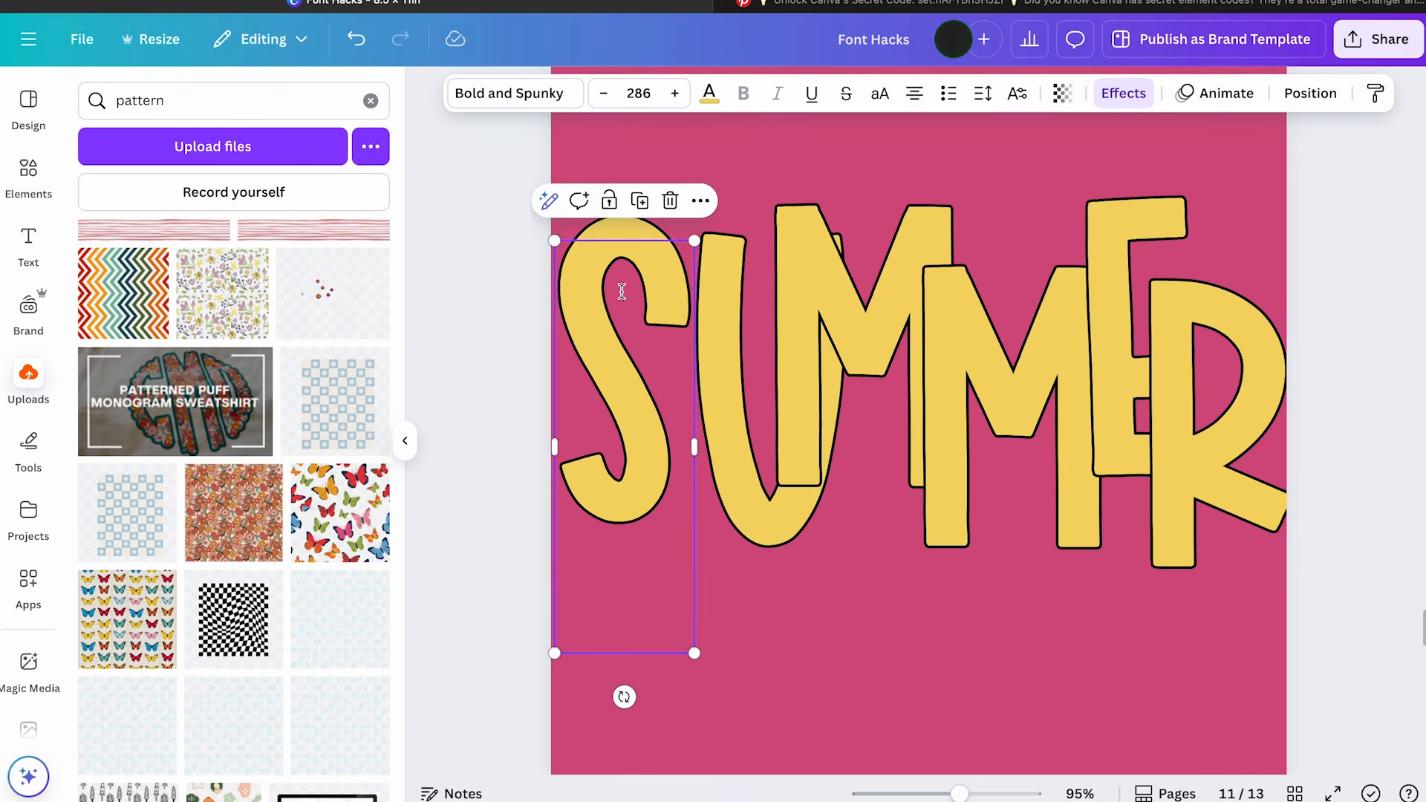
drag(744, 414, 704, 436)
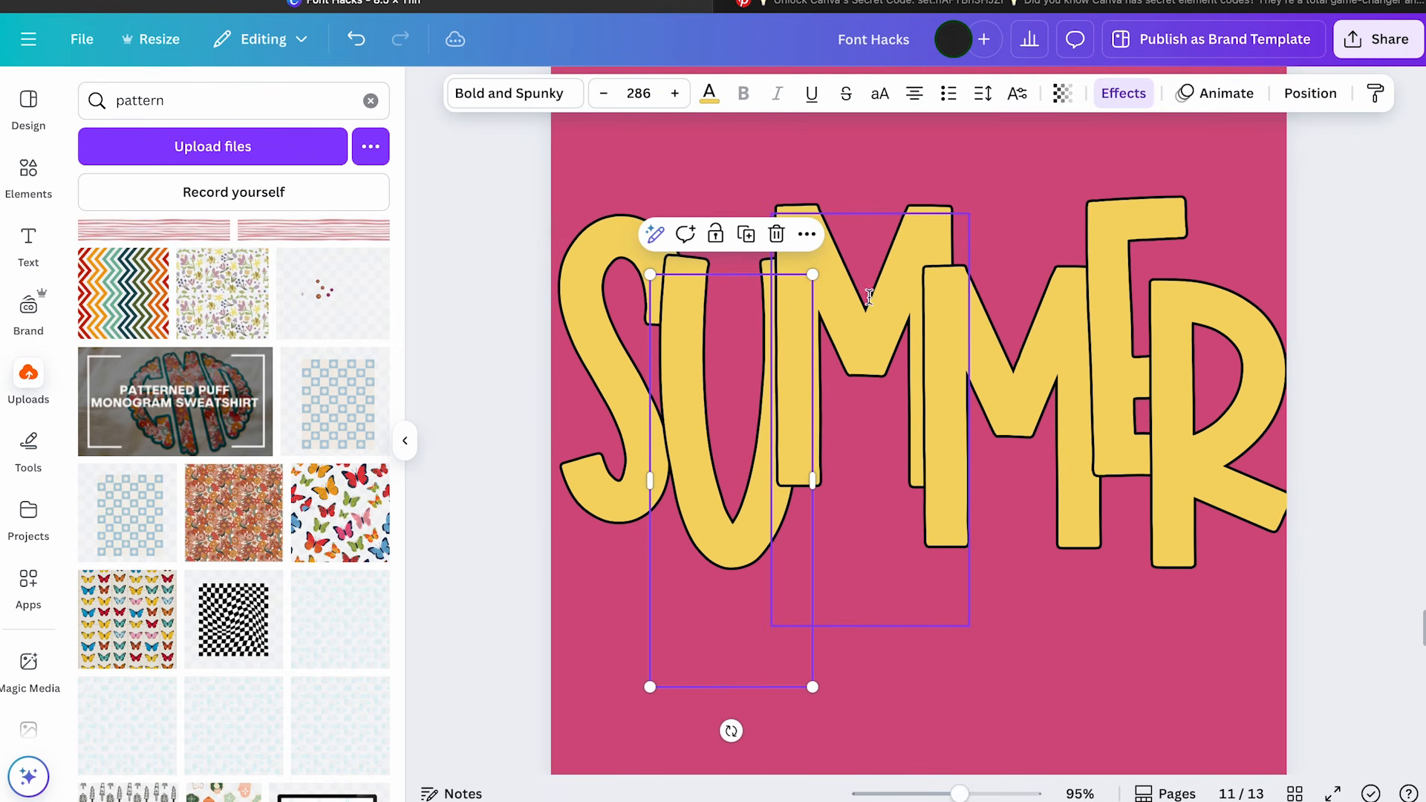
click(804, 215)
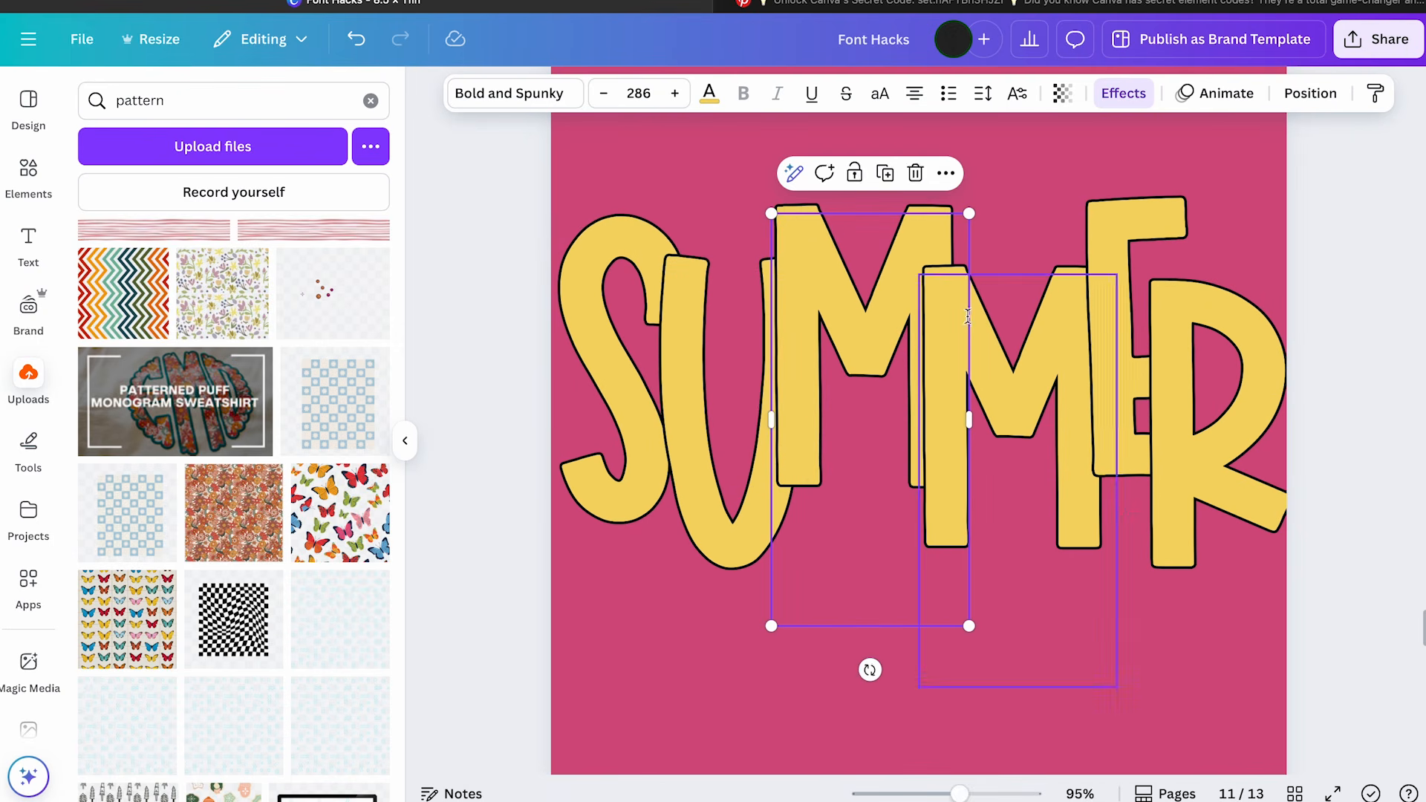
drag(869, 315, 884, 355)
drag(1056, 338, 1077, 348)
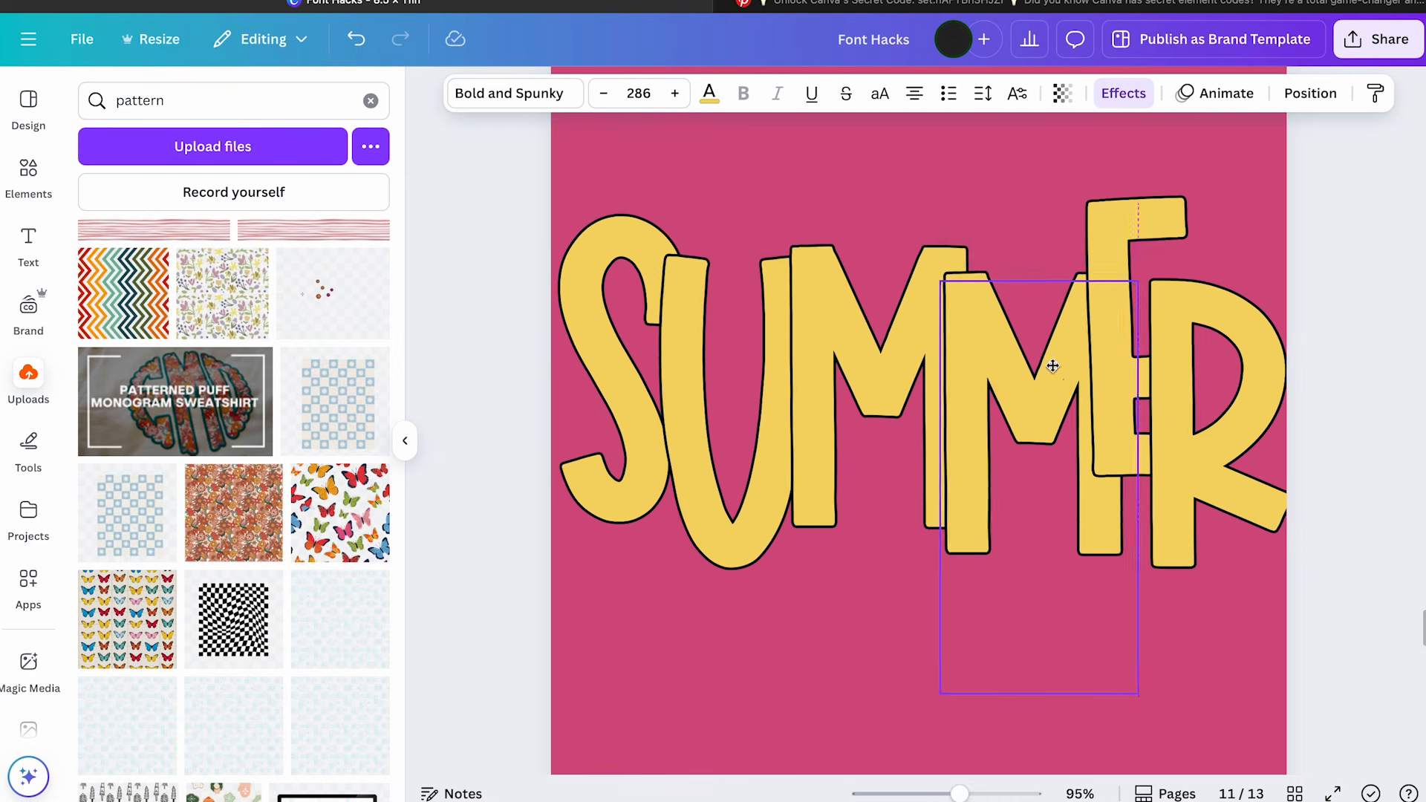
drag(1047, 745, 1063, 746)
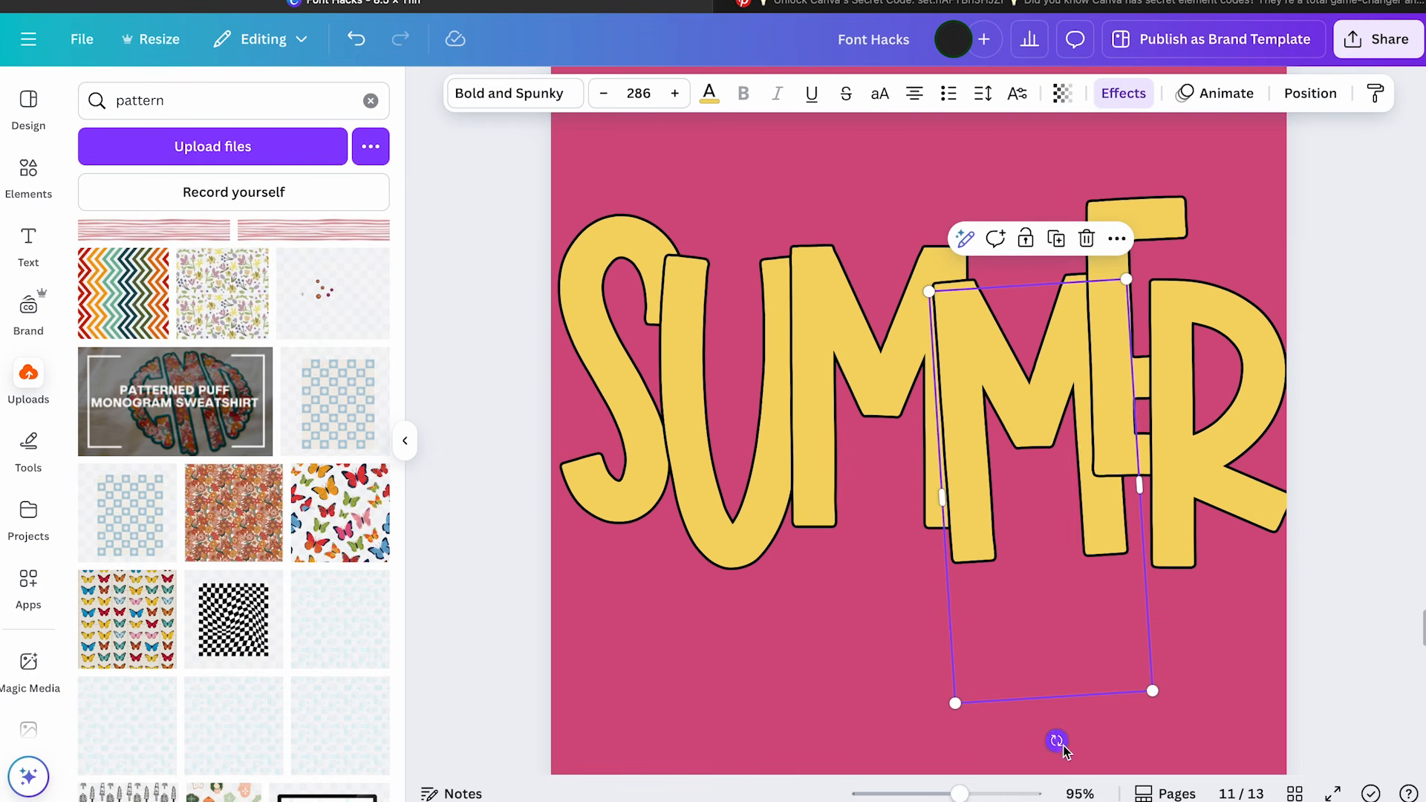
click(1156, 230)
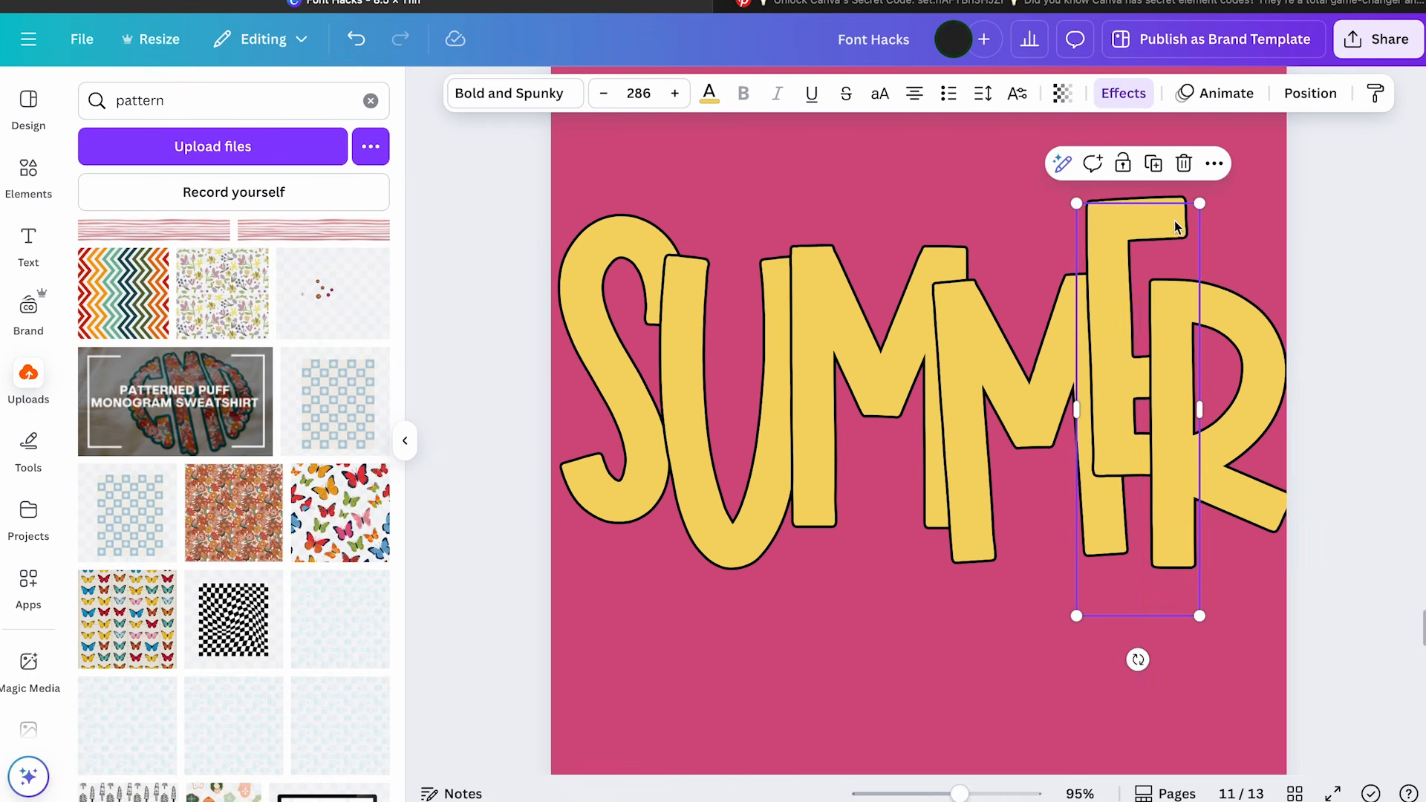
drag(1137, 659, 1113, 668)
Shift the "R" outward from the "E" and scale all the "SUMMER" letters down together to fit within the page
click(1241, 472)
drag(1240, 473, 1277, 488)
drag(1414, 228, 701, 594)
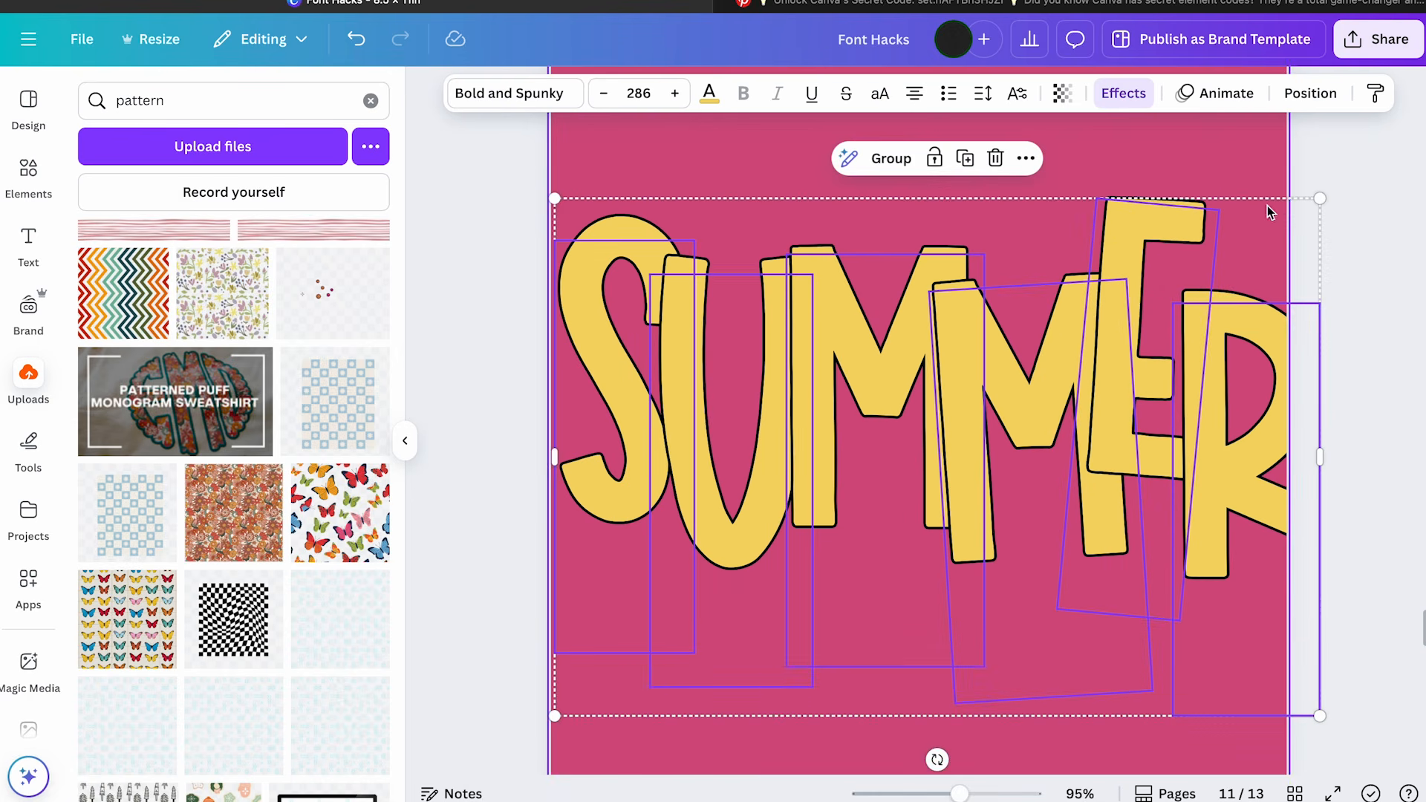
drag(1316, 199, 1159, 268)
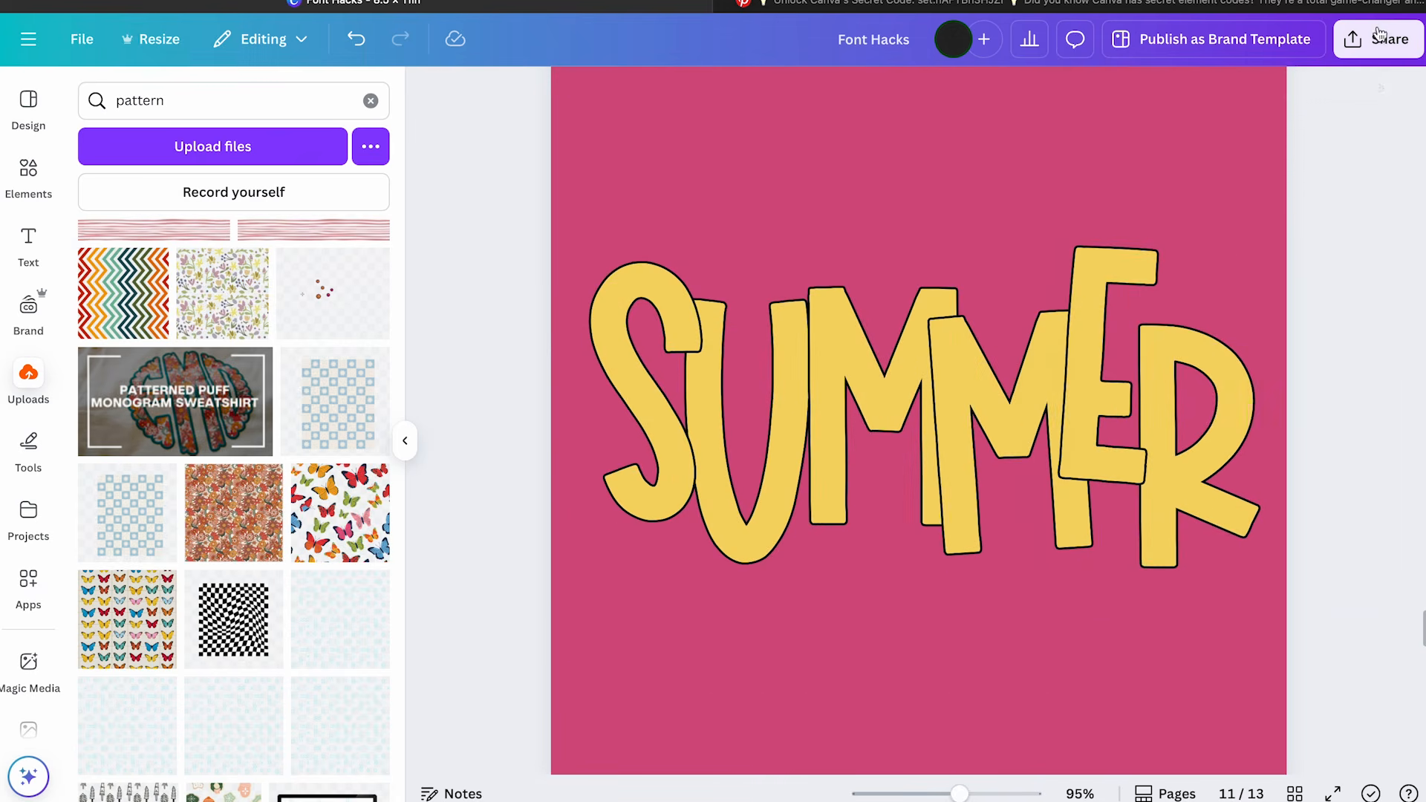
Download only page 11 as a PNG with a transparent background
click(1377, 39)
click(1086, 432)
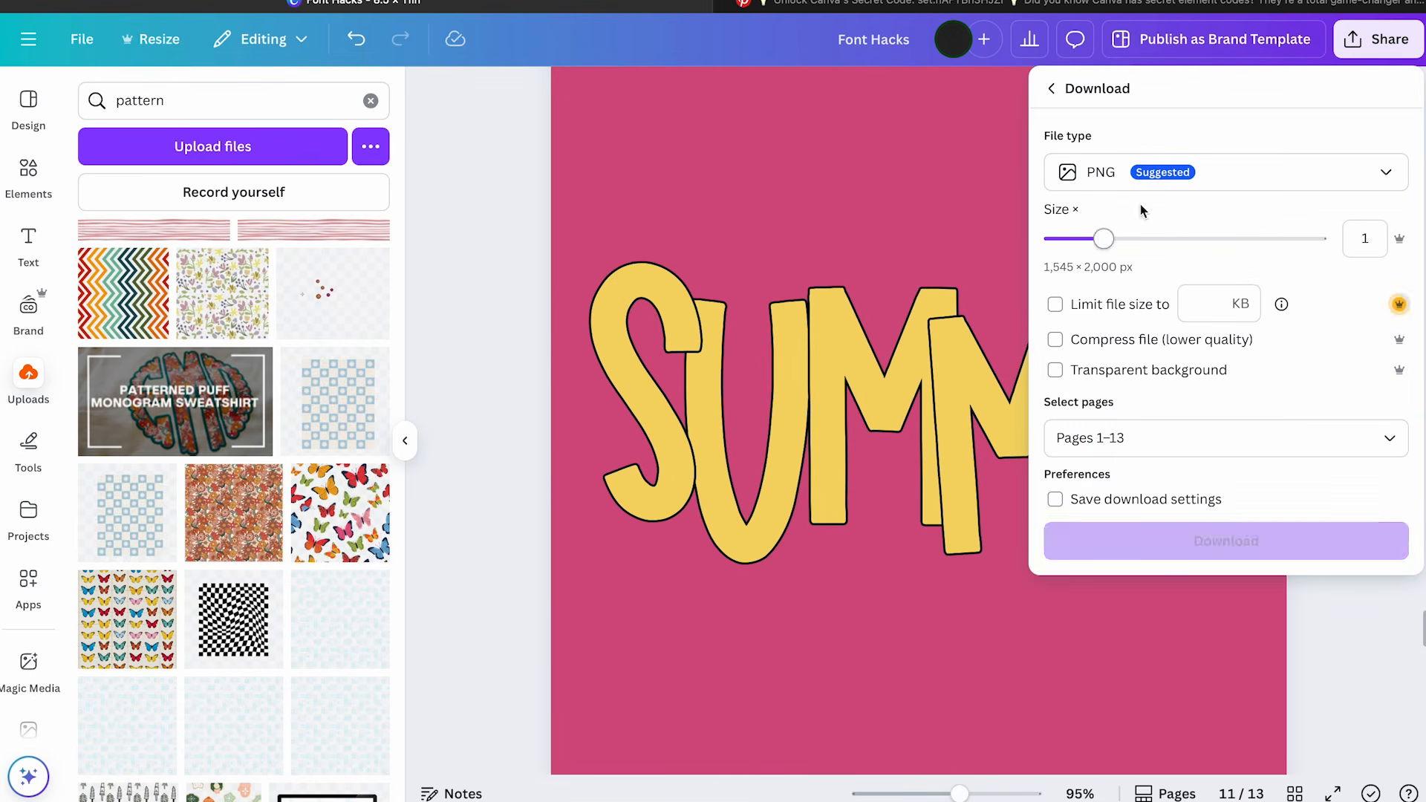
click(1055, 370)
click(1090, 438)
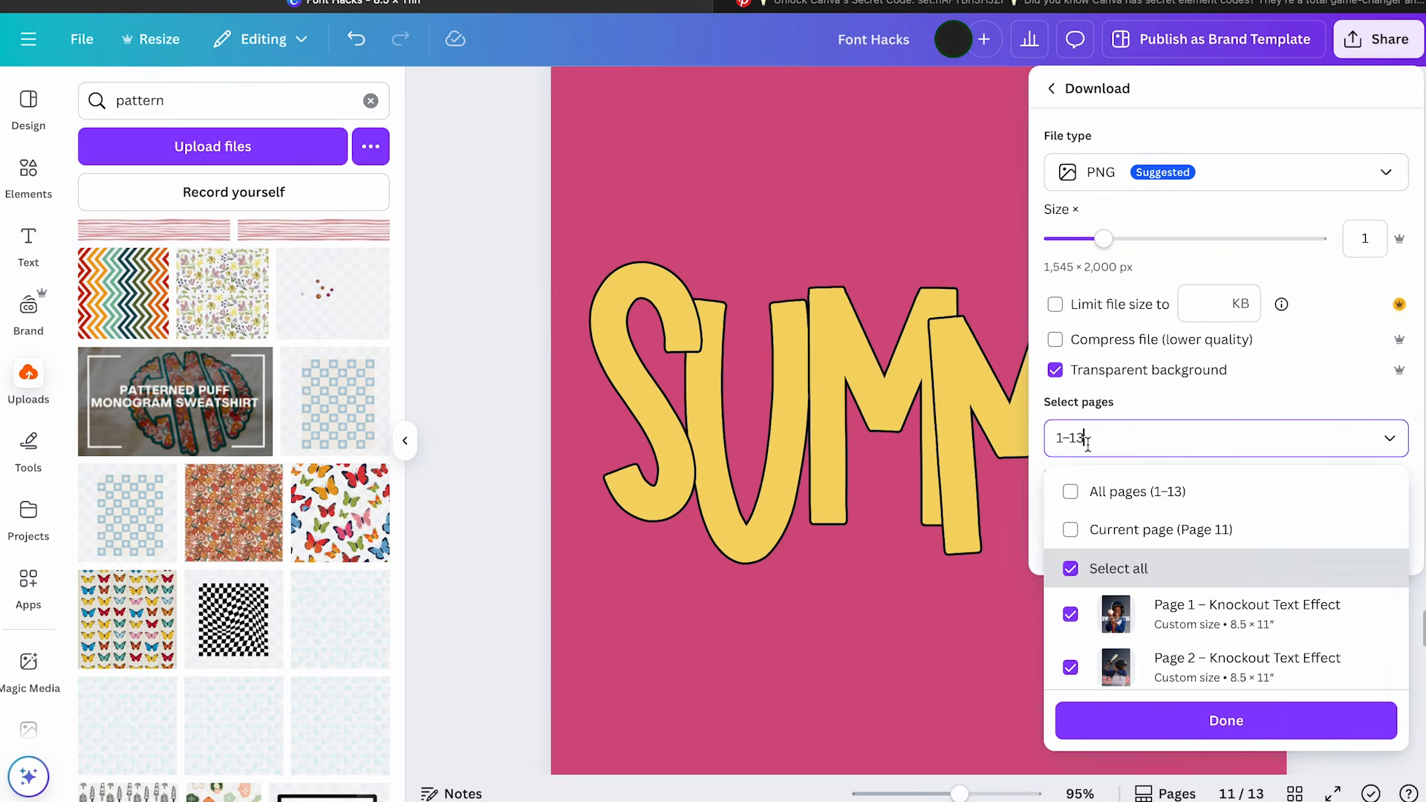
click(1070, 567)
scroll(1070, 566, down, 4)
scroll(1070, 565, down, 6)
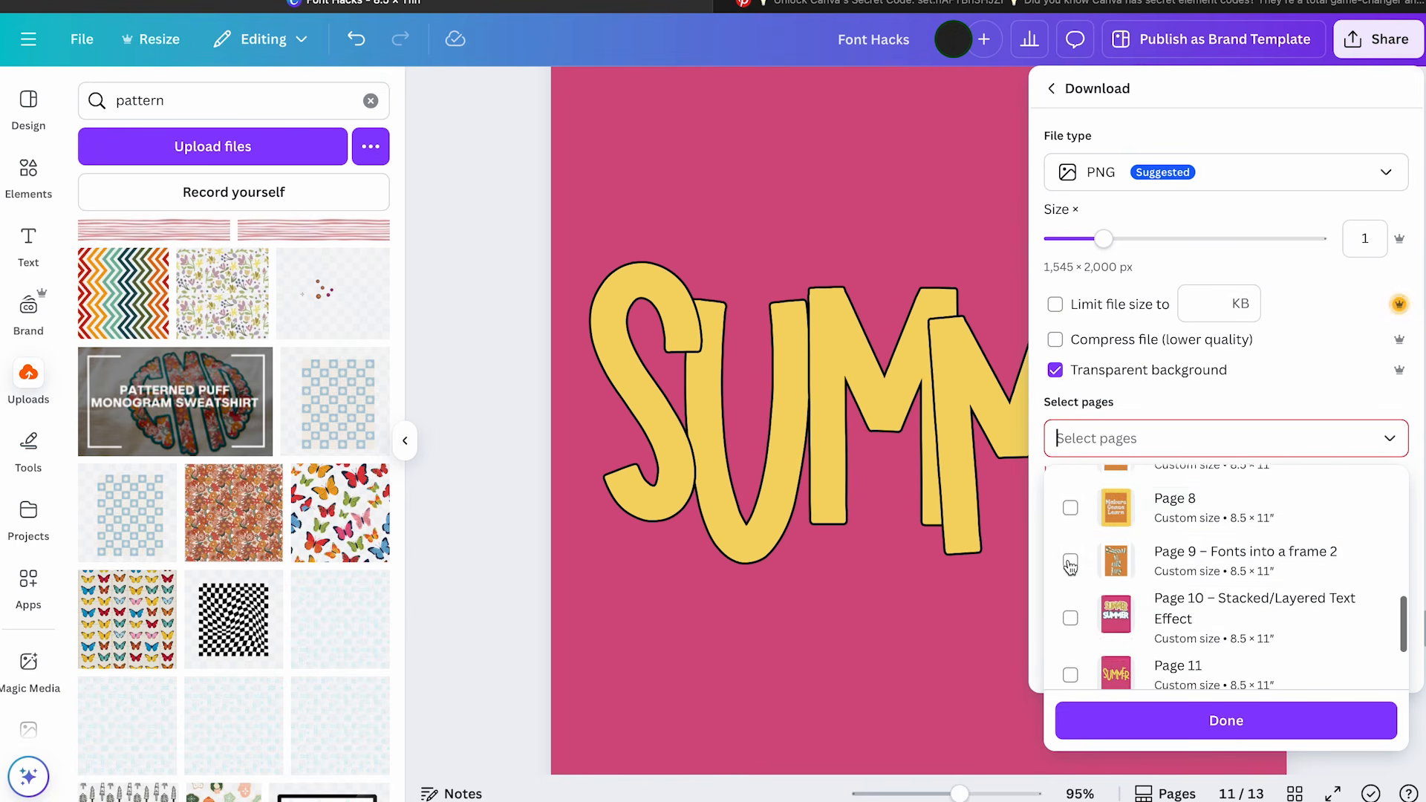
click(1070, 622)
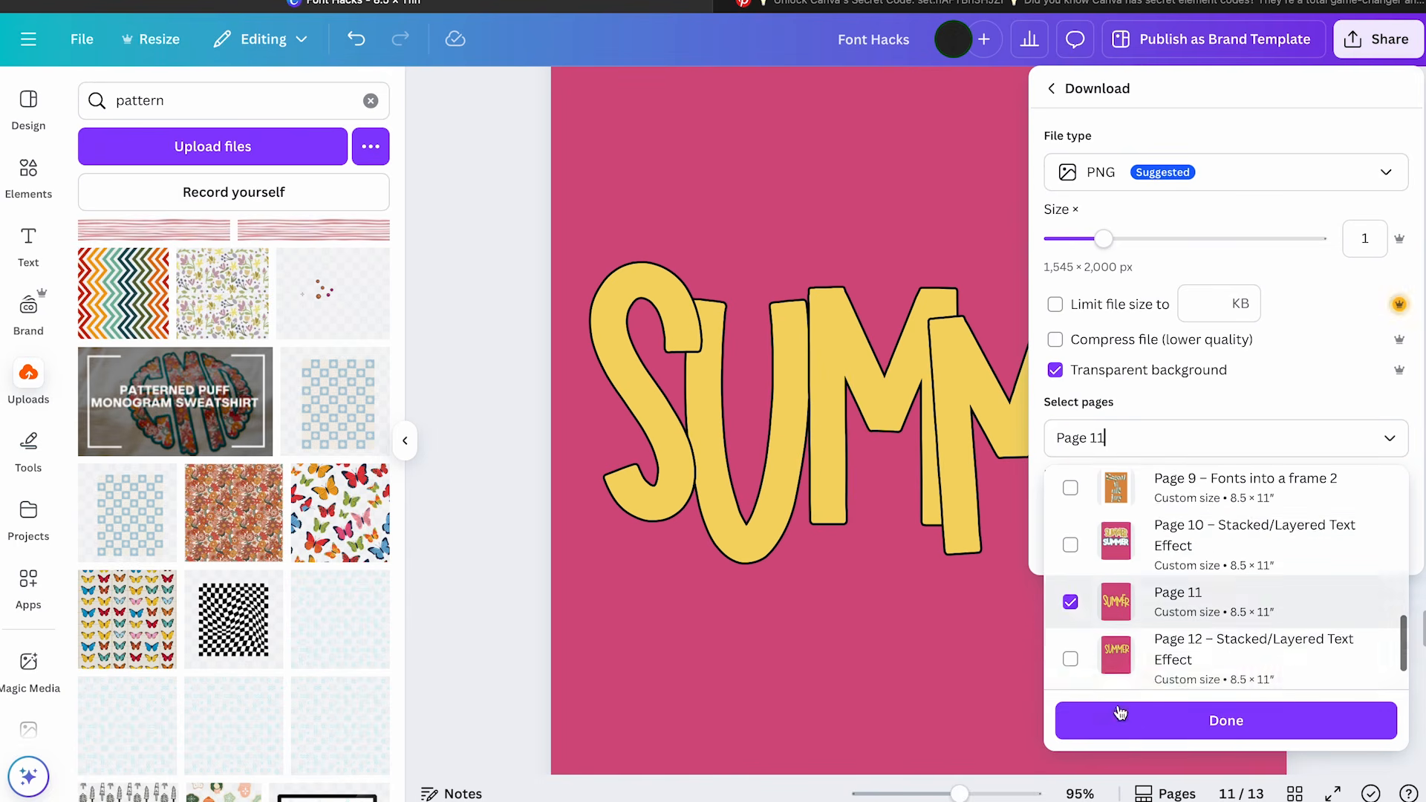
click(1137, 722)
click(1160, 540)
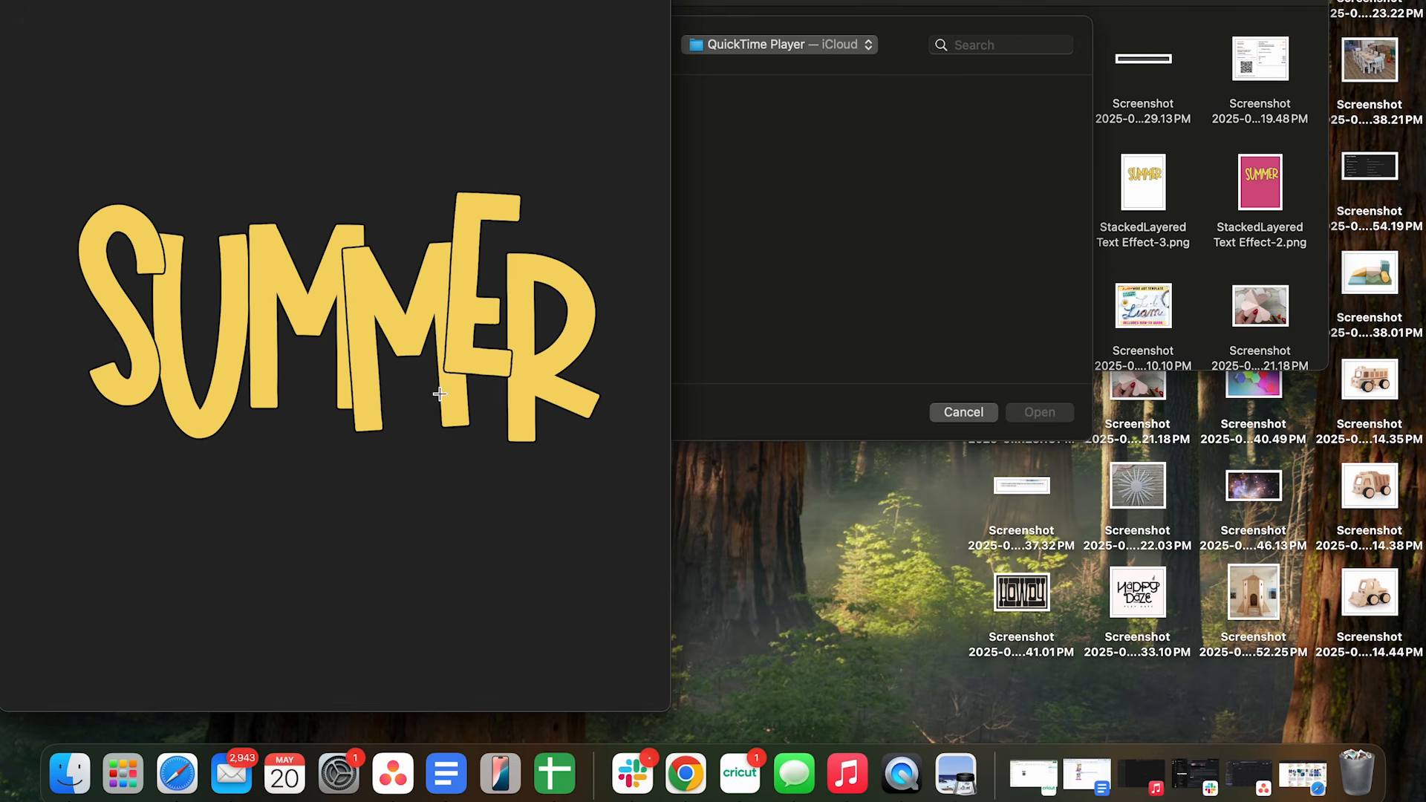
Switch back to Safari and try to upload the downloaded Font Hacks.png to the design's uploads
click(177, 774)
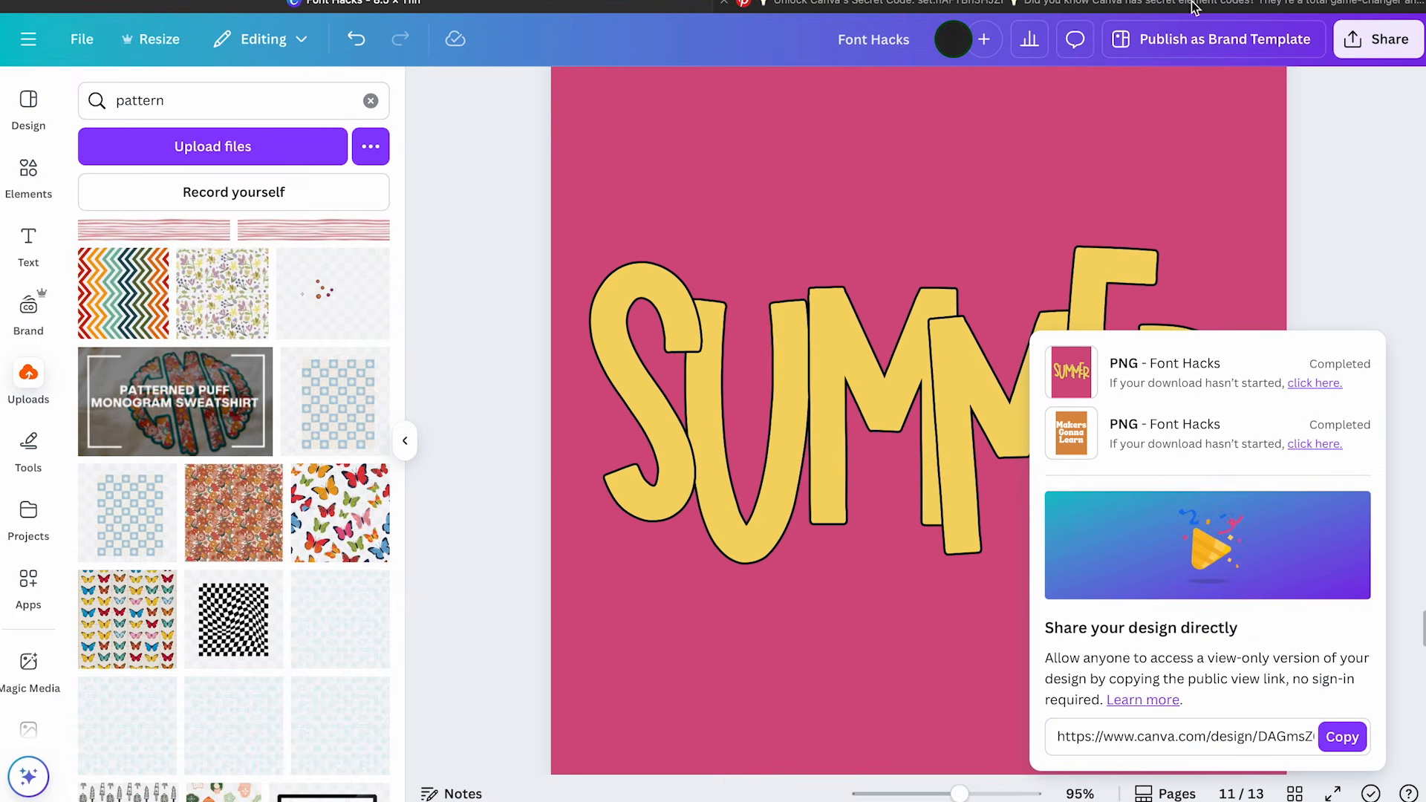
click(1255, 1)
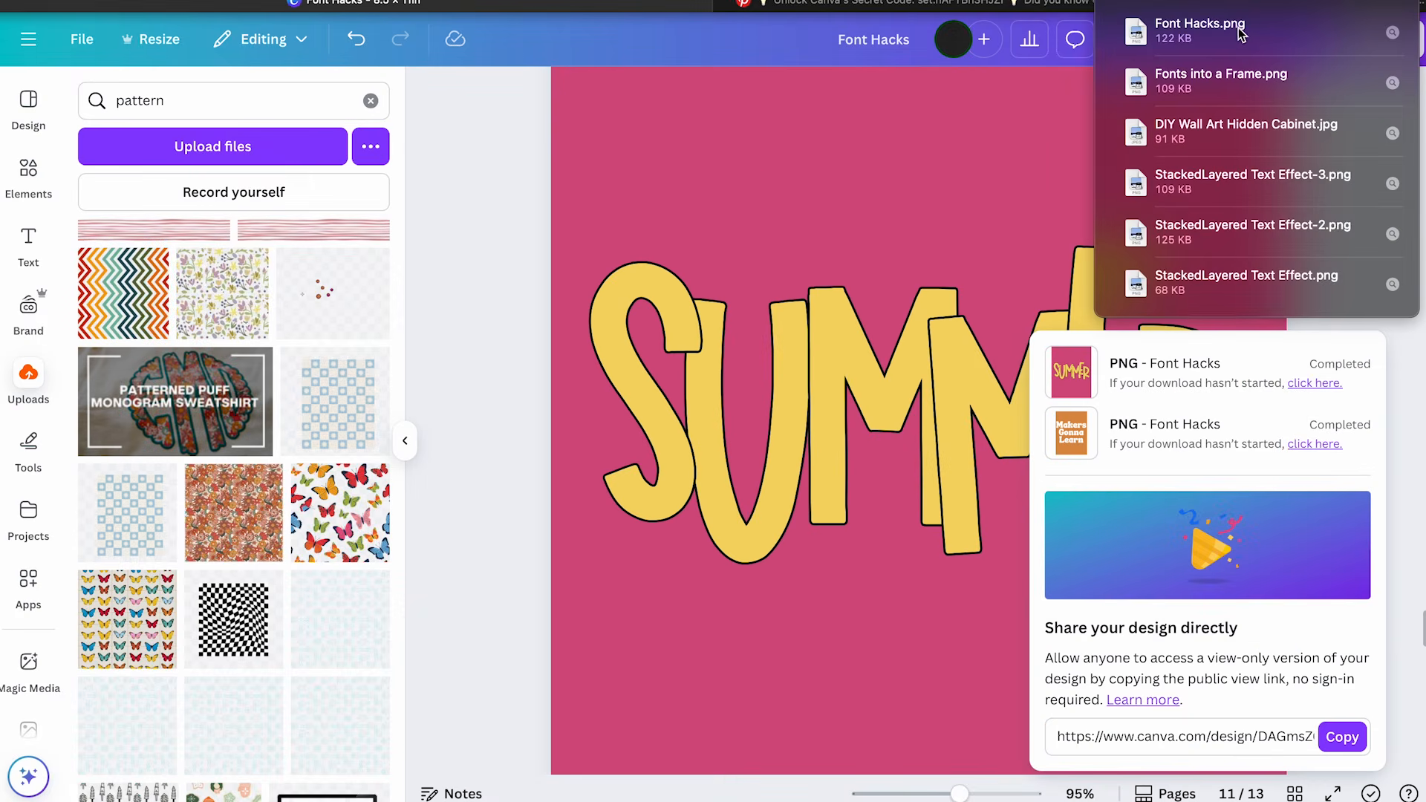
drag(1238, 28, 426, 144)
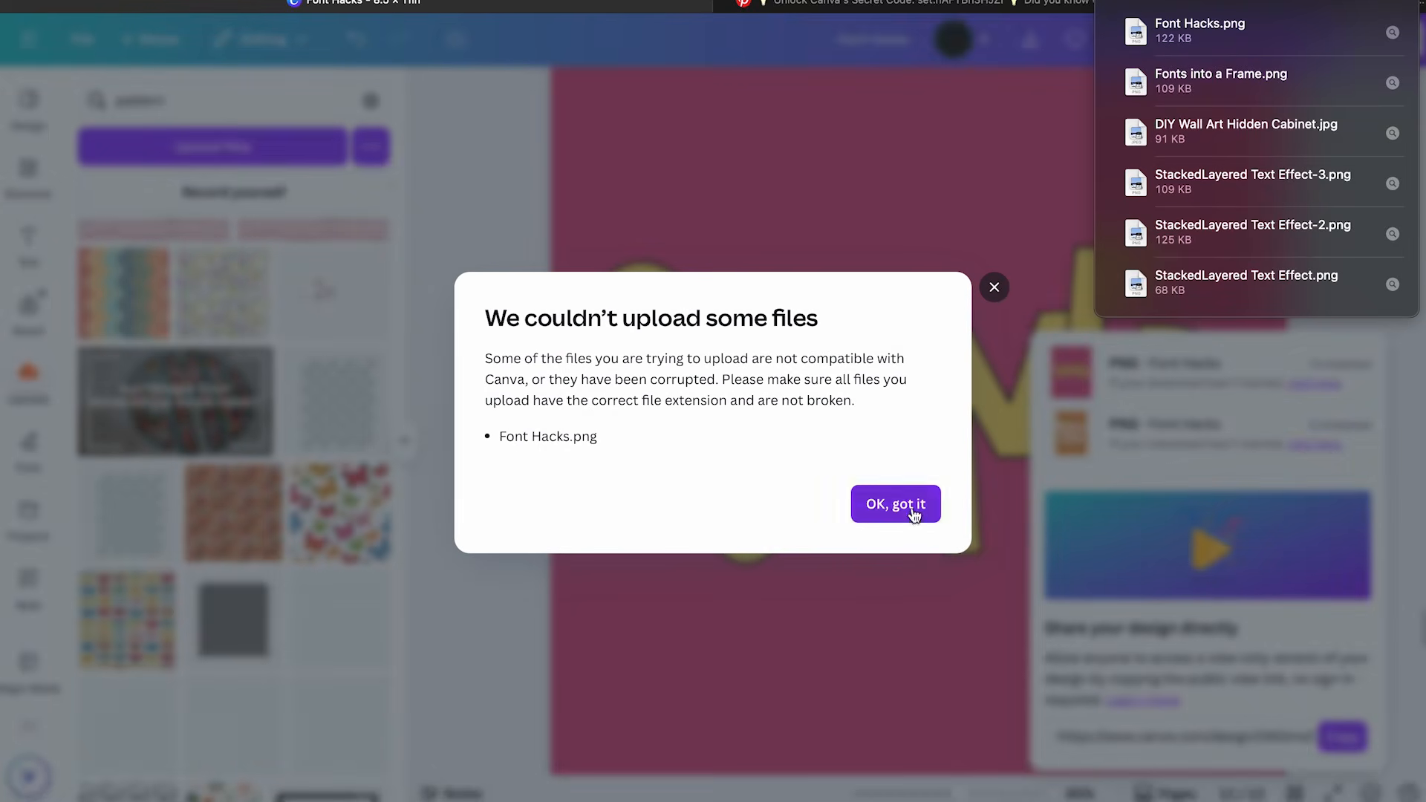
click(904, 507)
click(33, 382)
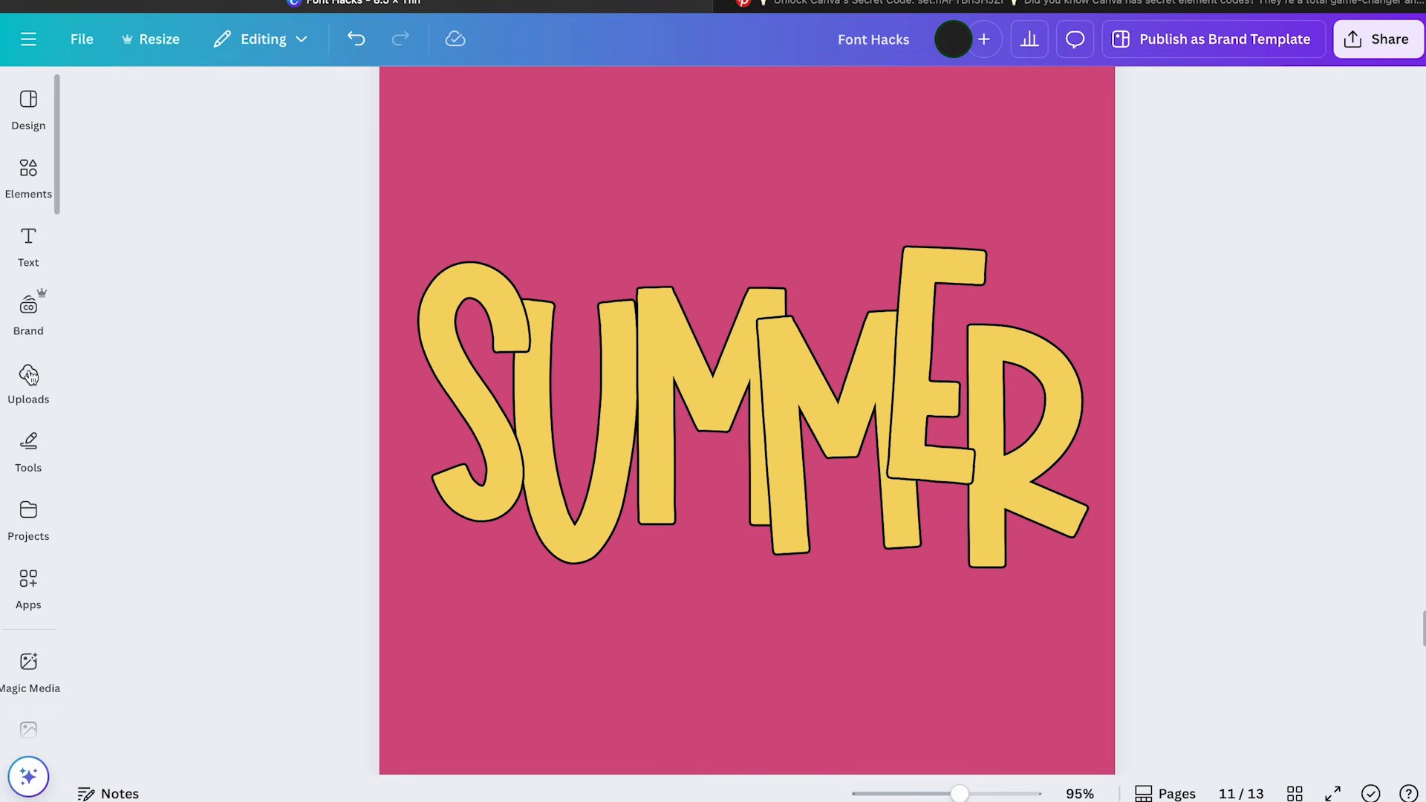
Duplicate page 11 and delete all the "SUMMER" letters from the copy, keeping the pink background
click(28, 380)
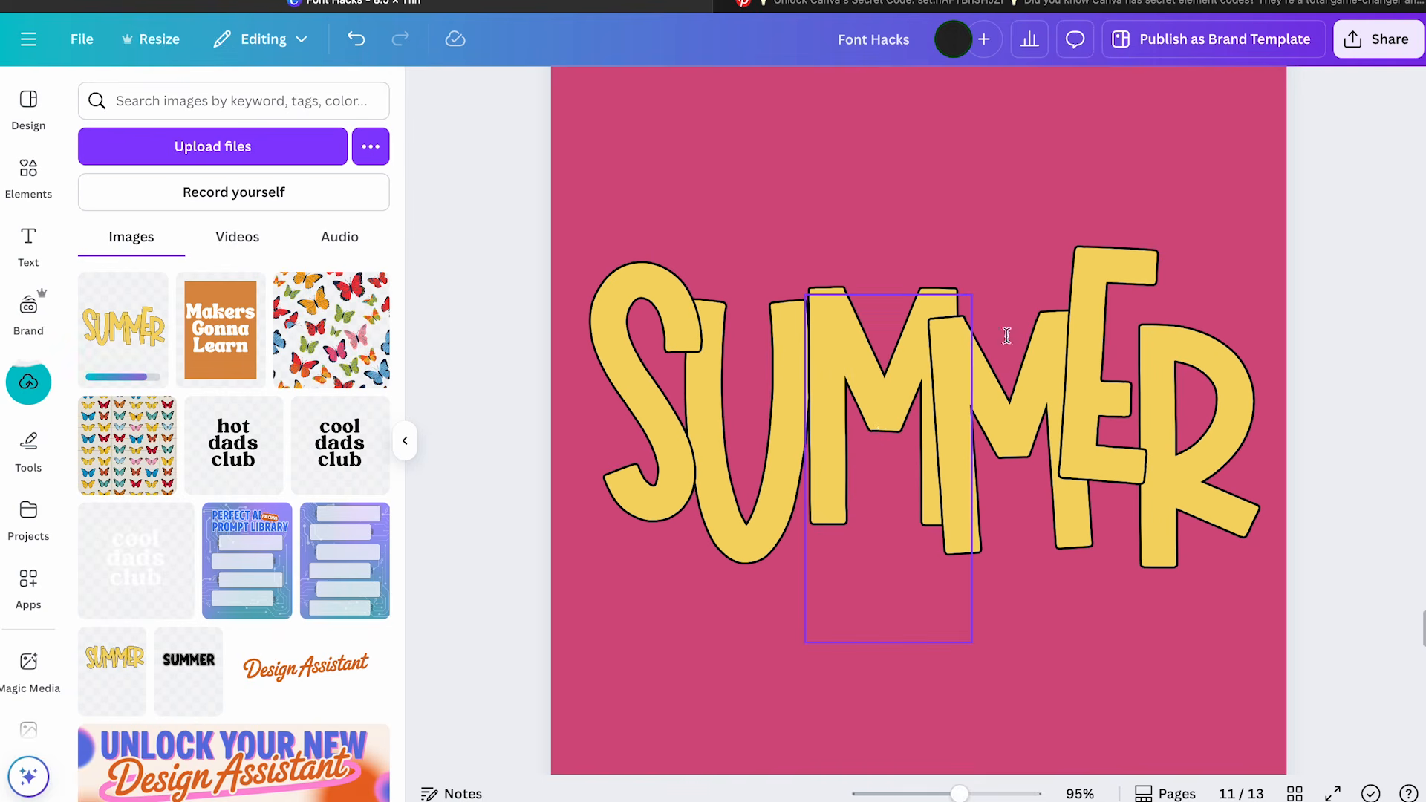
scroll(1285, 364, up, 5)
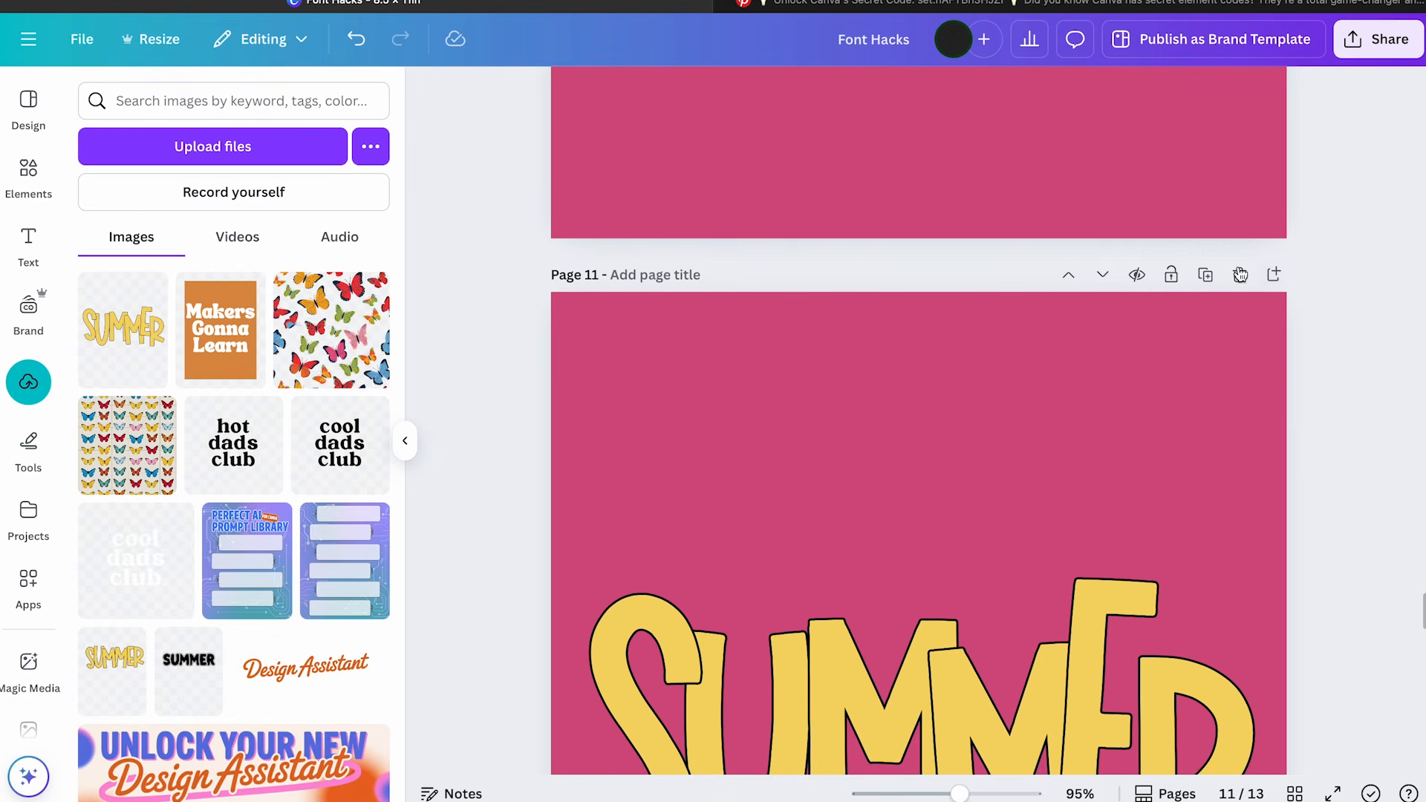
click(1206, 274)
scroll(1337, 550, down, 3)
drag(1329, 529, 511, 584)
key(Delete)
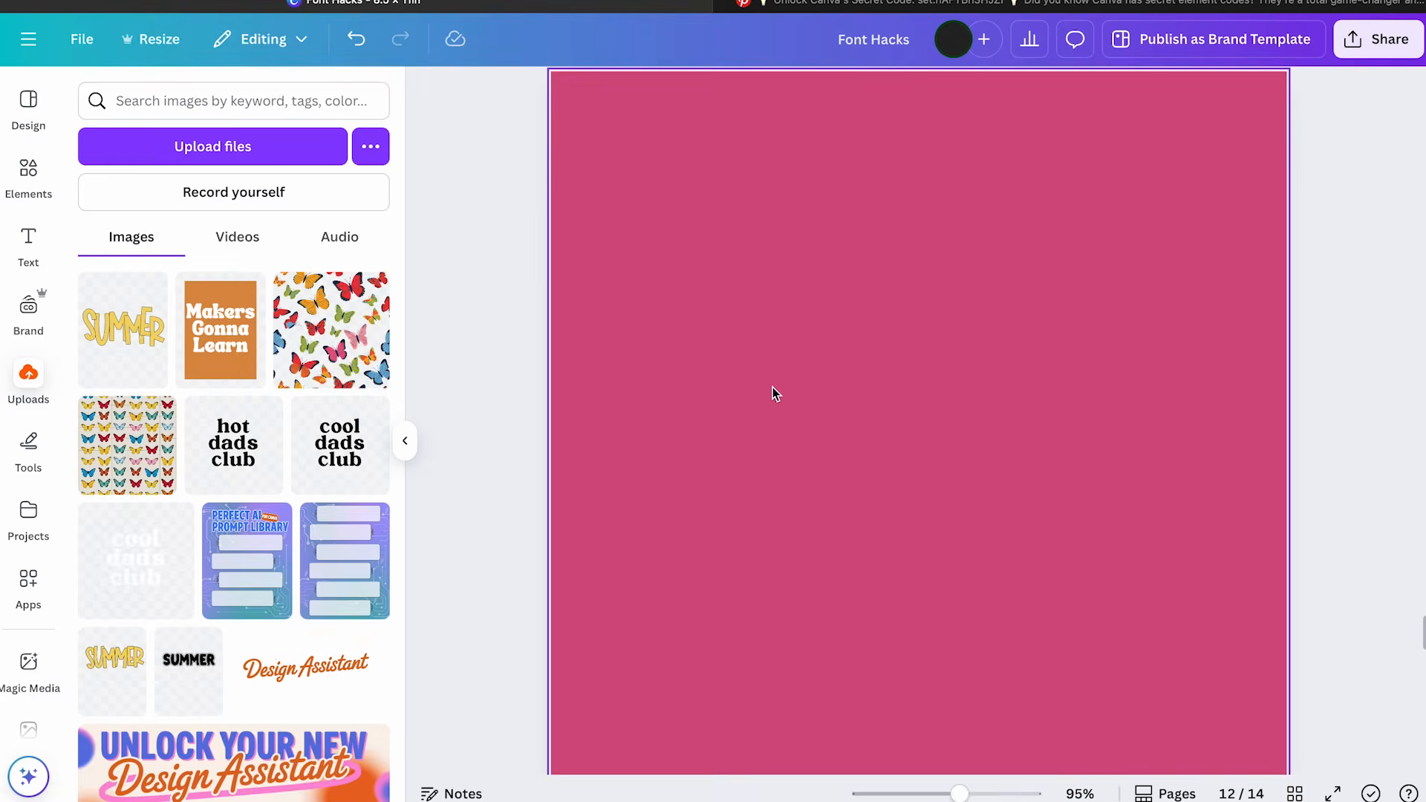
Place the uploaded transparent SUMMER image on page 12, enlarge it to nearly the page width and center it
scroll(772, 390, up, 2)
scroll(773, 390, down, 4)
click(124, 338)
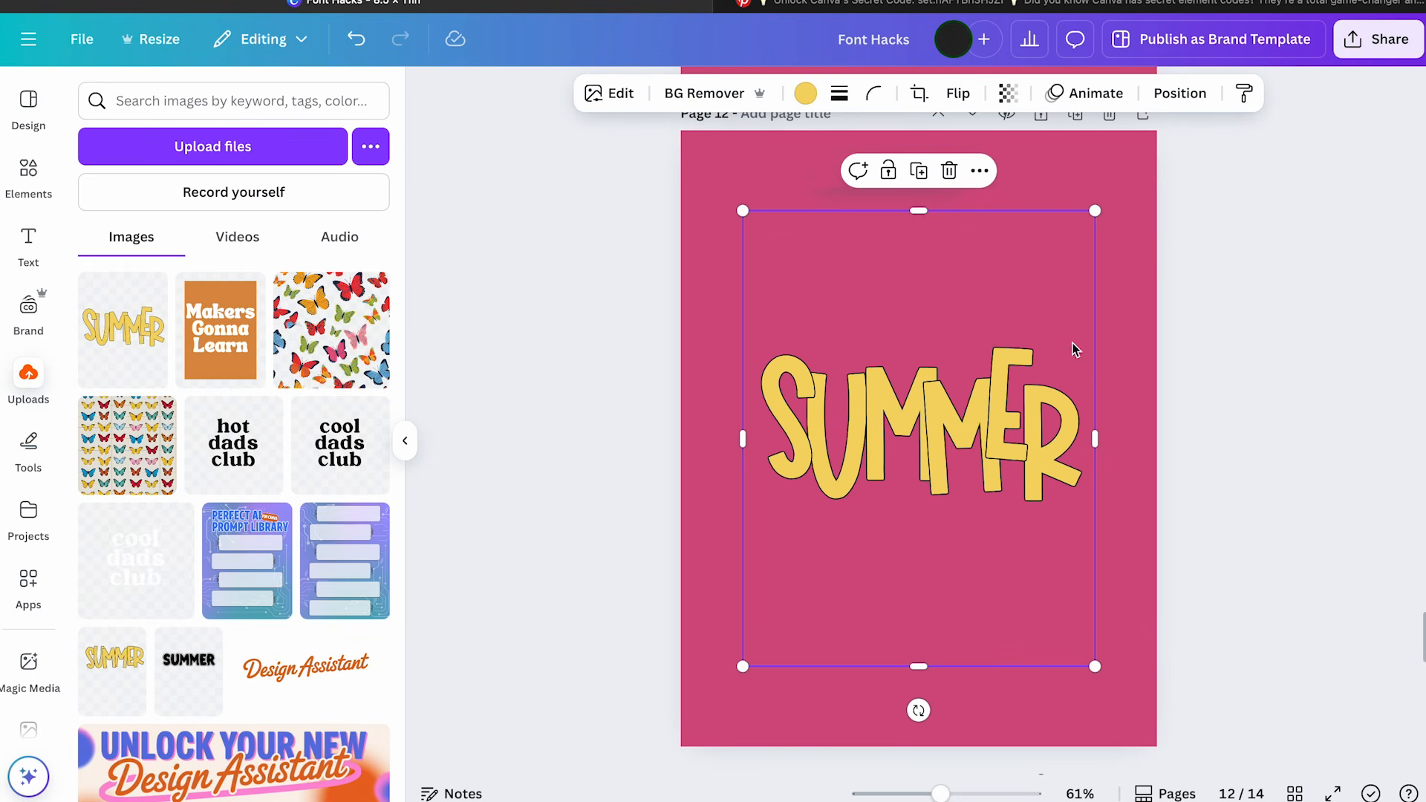
drag(1095, 210, 1244, 18)
drag(1099, 267, 1006, 373)
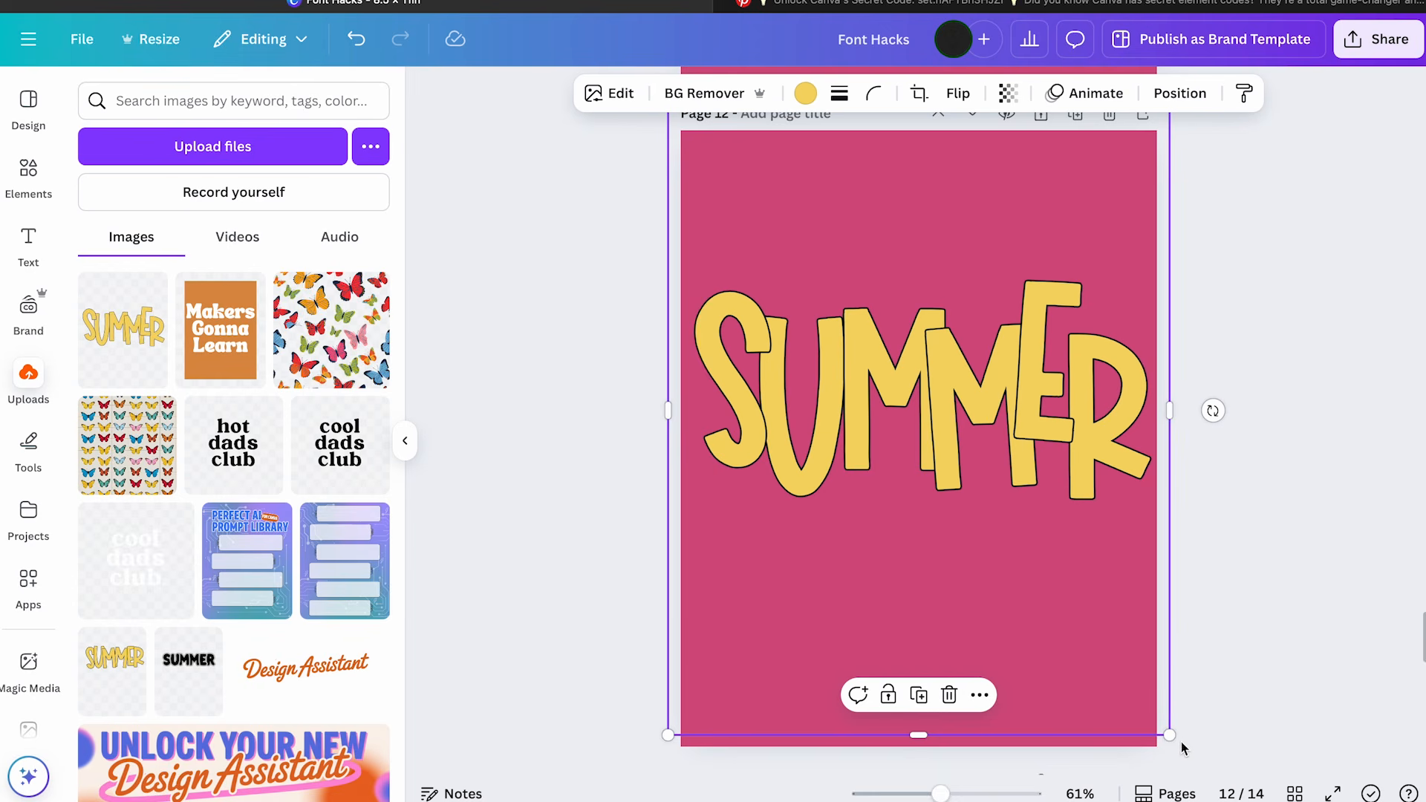
drag(1173, 736, 1105, 651)
drag(992, 380, 1022, 456)
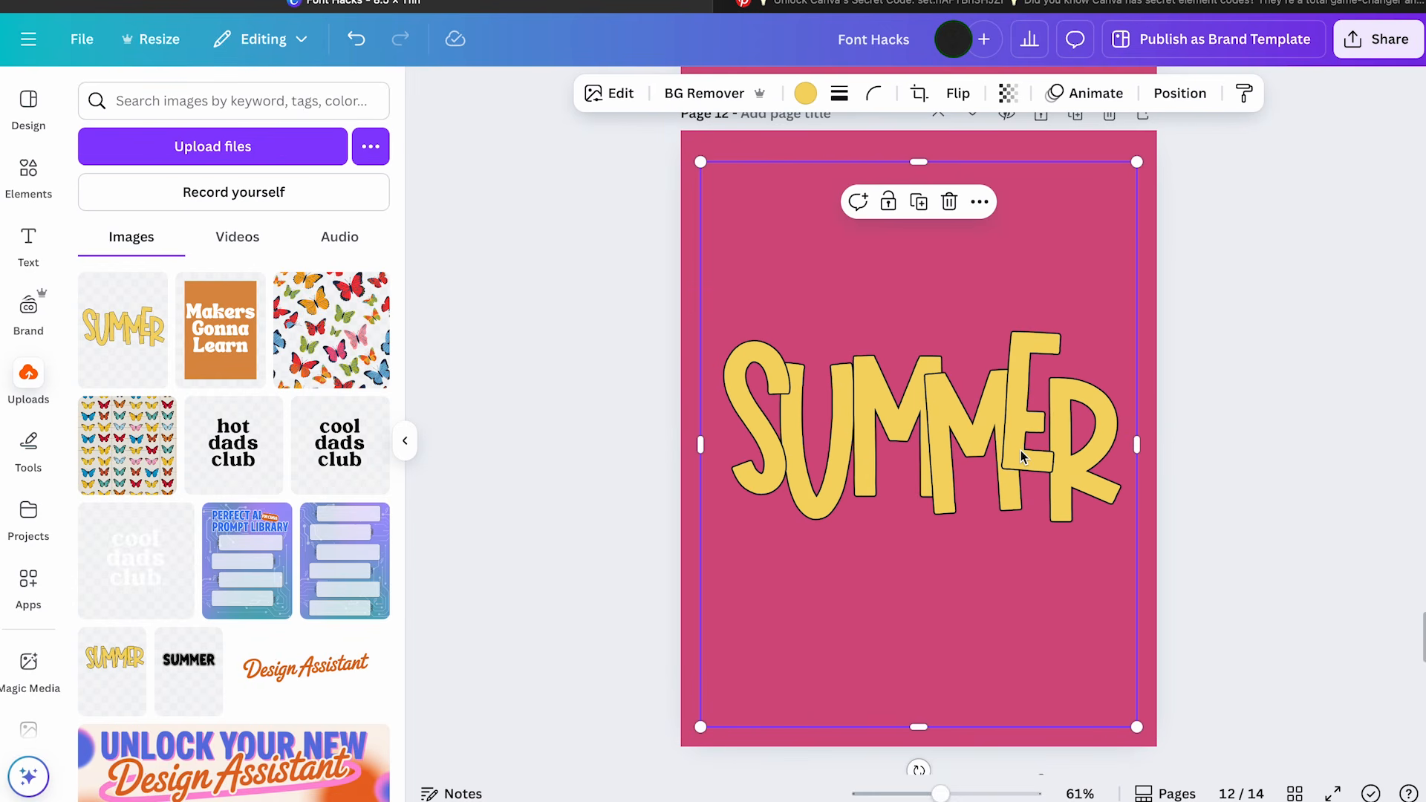
Apply the Outline shadow effect to the SUMMER image on page 12
click(622, 95)
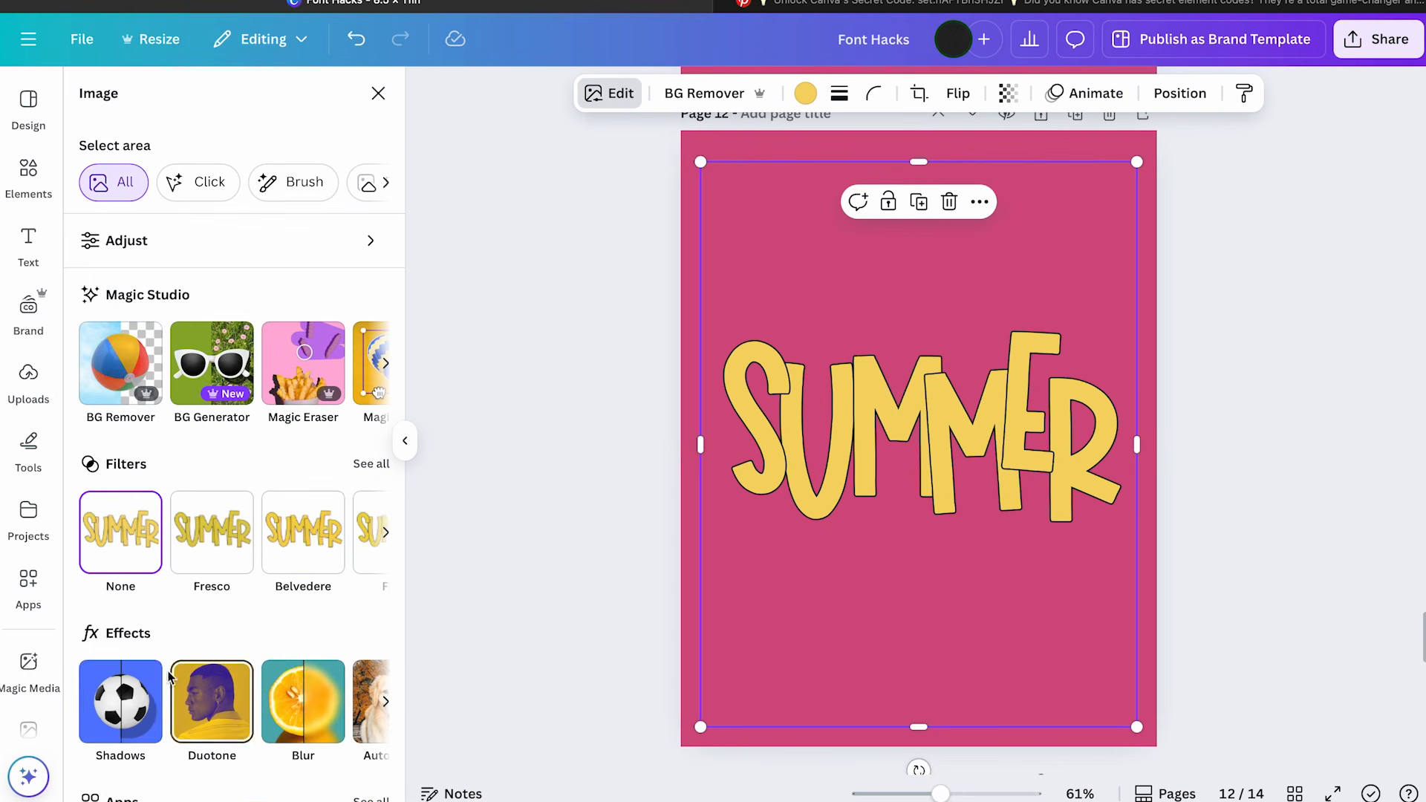
scroll(146, 651, down, 2)
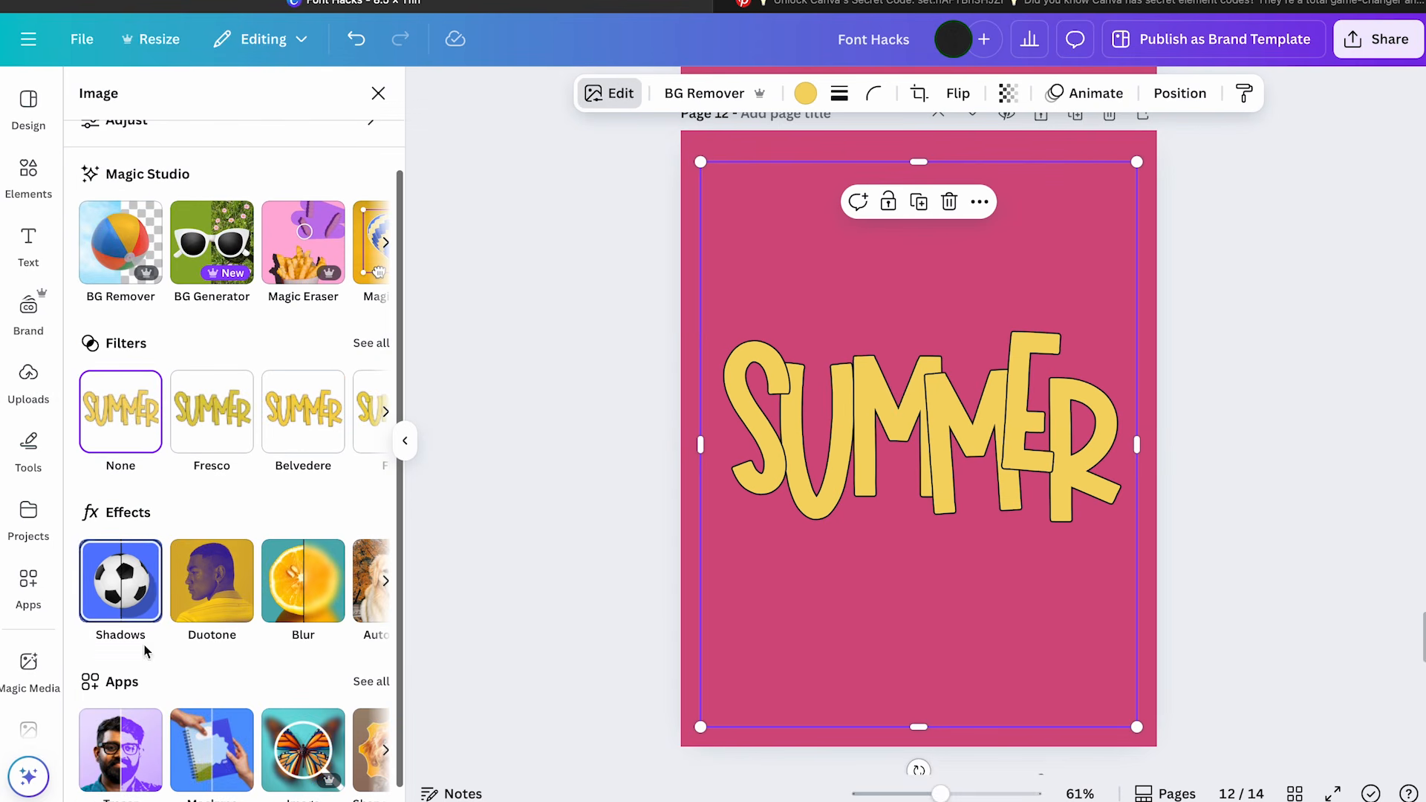
click(139, 596)
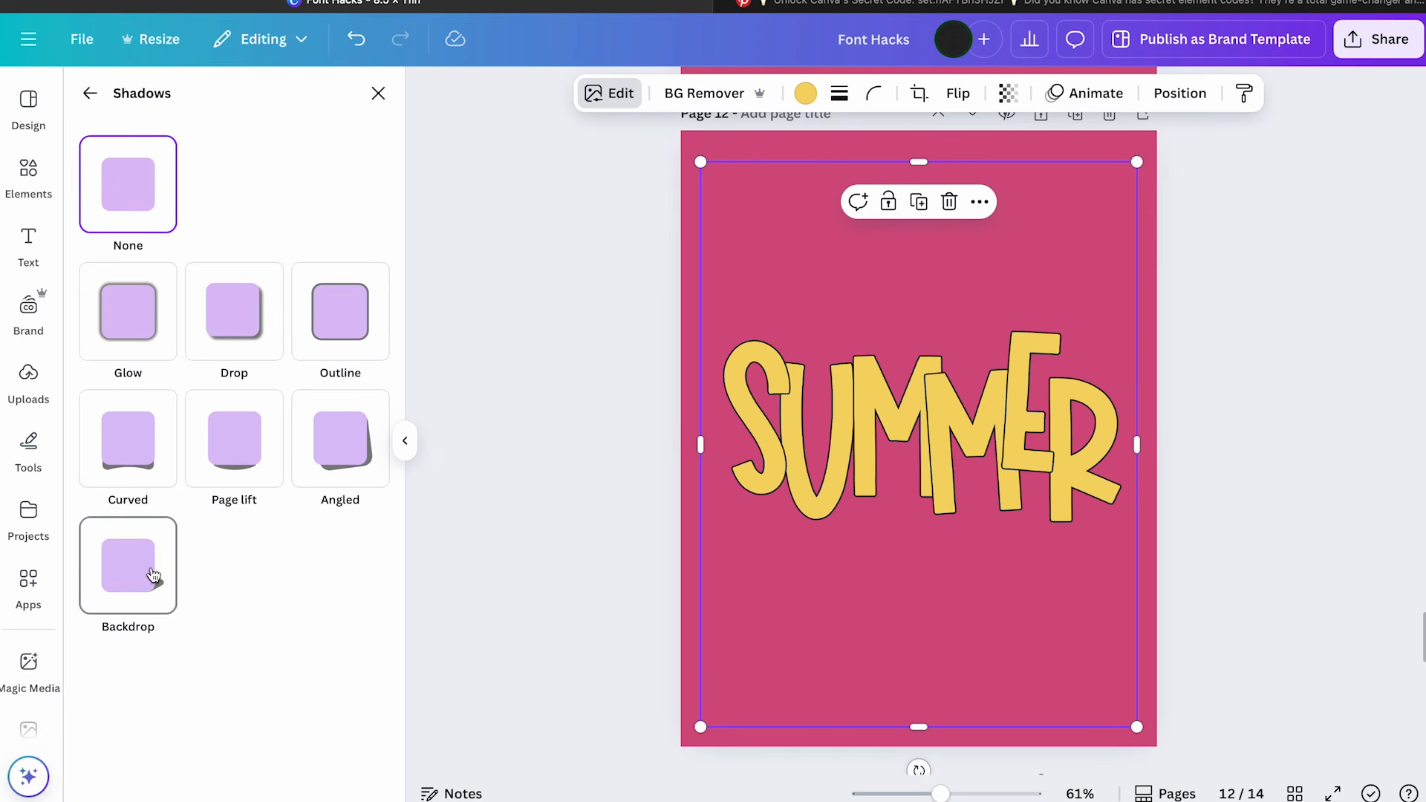
click(330, 336)
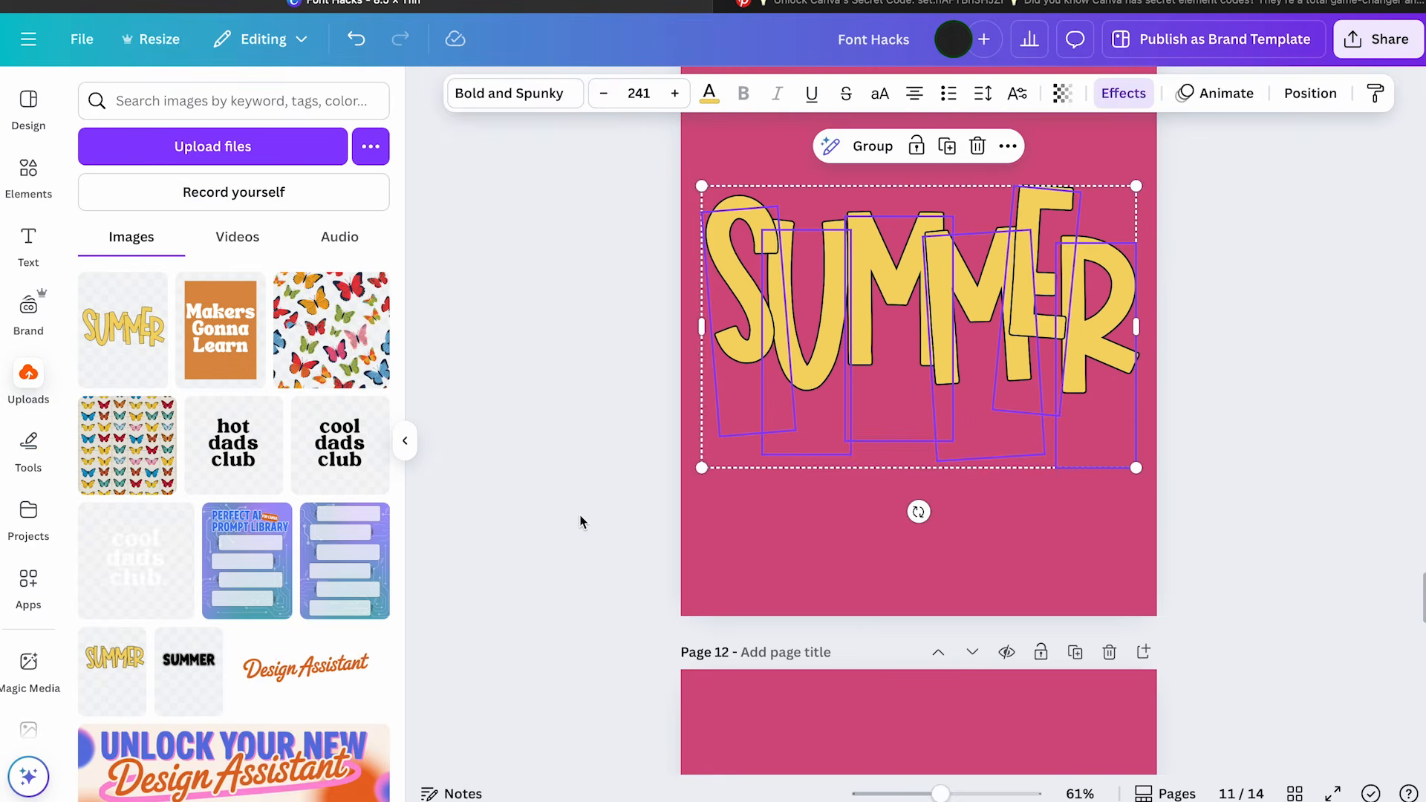
Examine the text outline effect settings of the "S" on page 11
click(735, 297)
click(1123, 93)
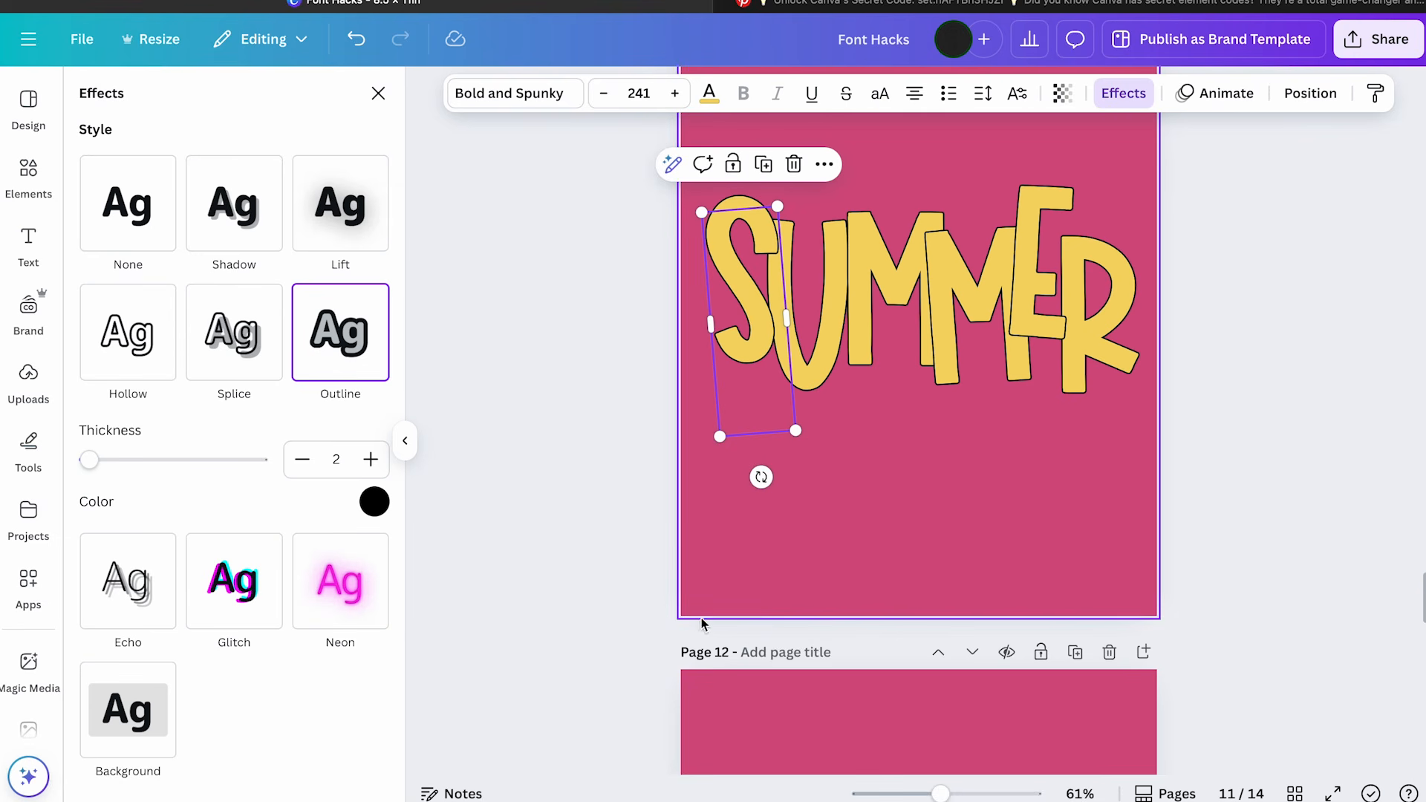
click(750, 549)
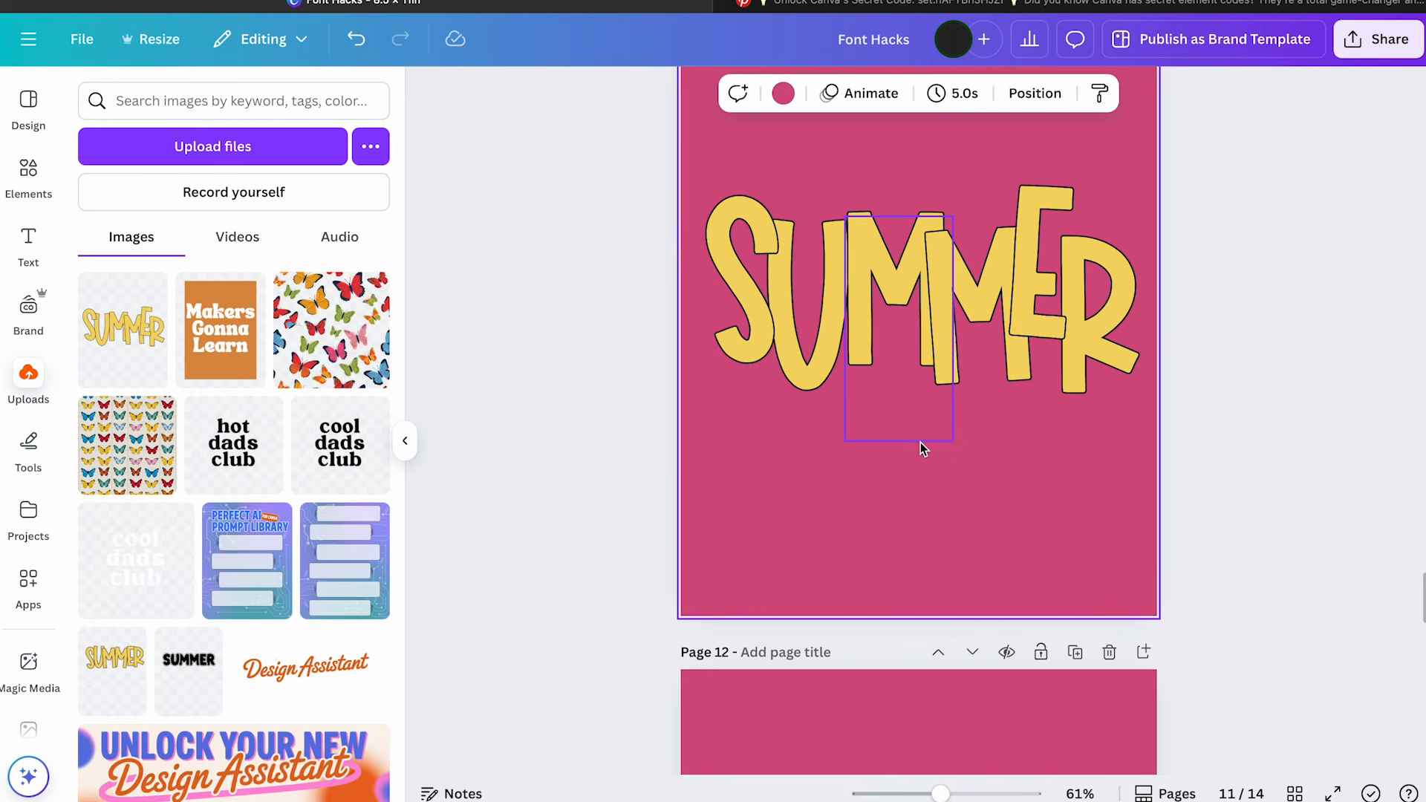
Recolor the shadow outline around the SUMMER image on page 12 to light pink
scroll(920, 443, down, 7)
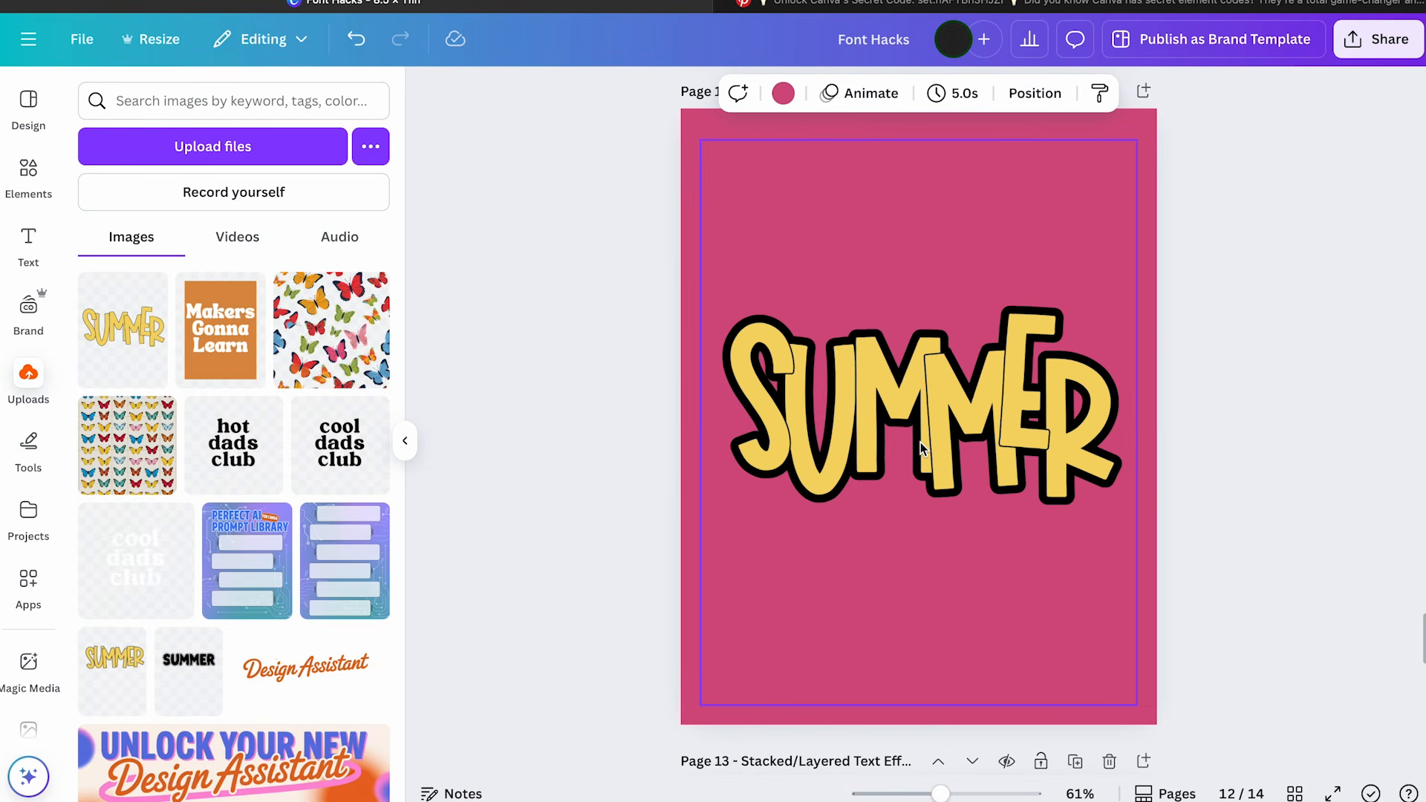
click(844, 336)
click(610, 93)
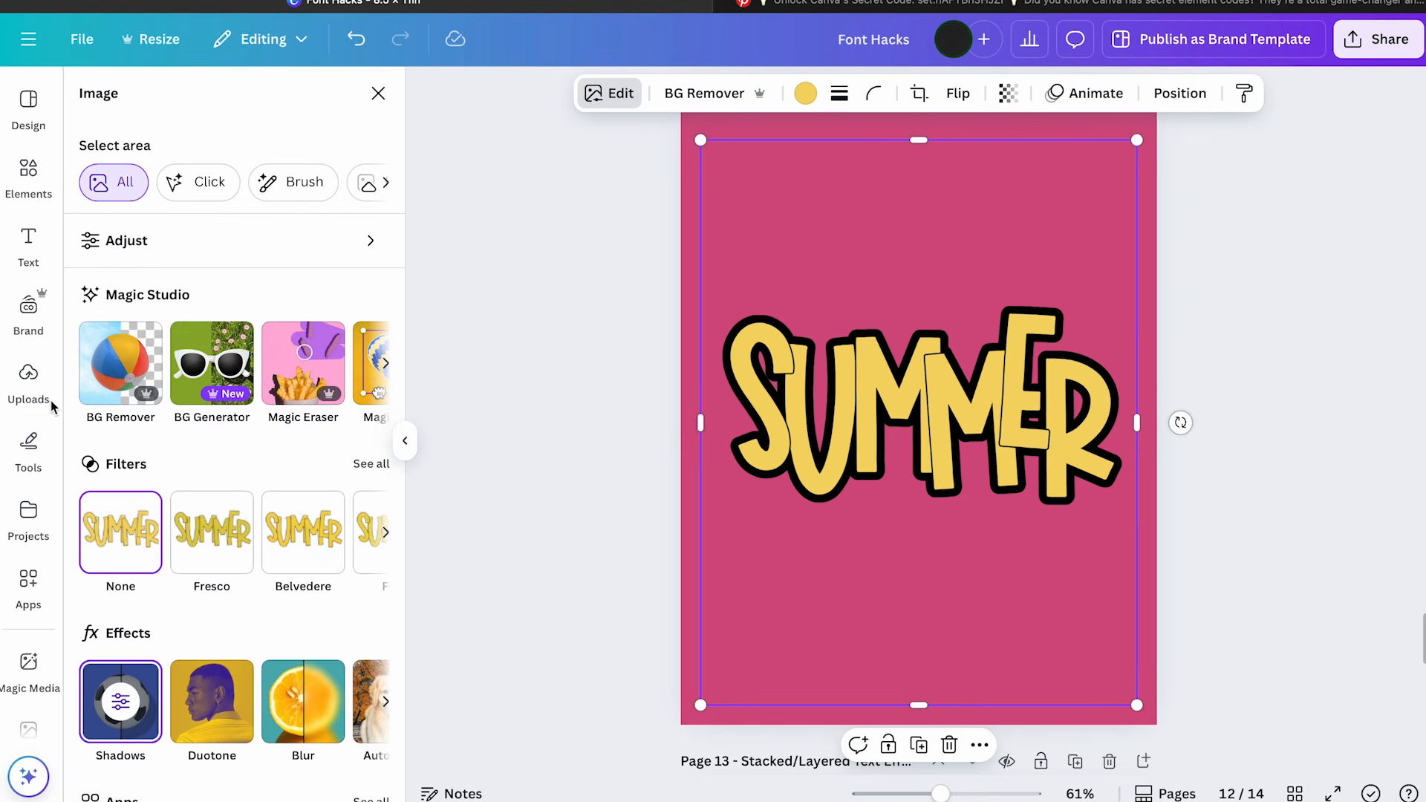
click(121, 704)
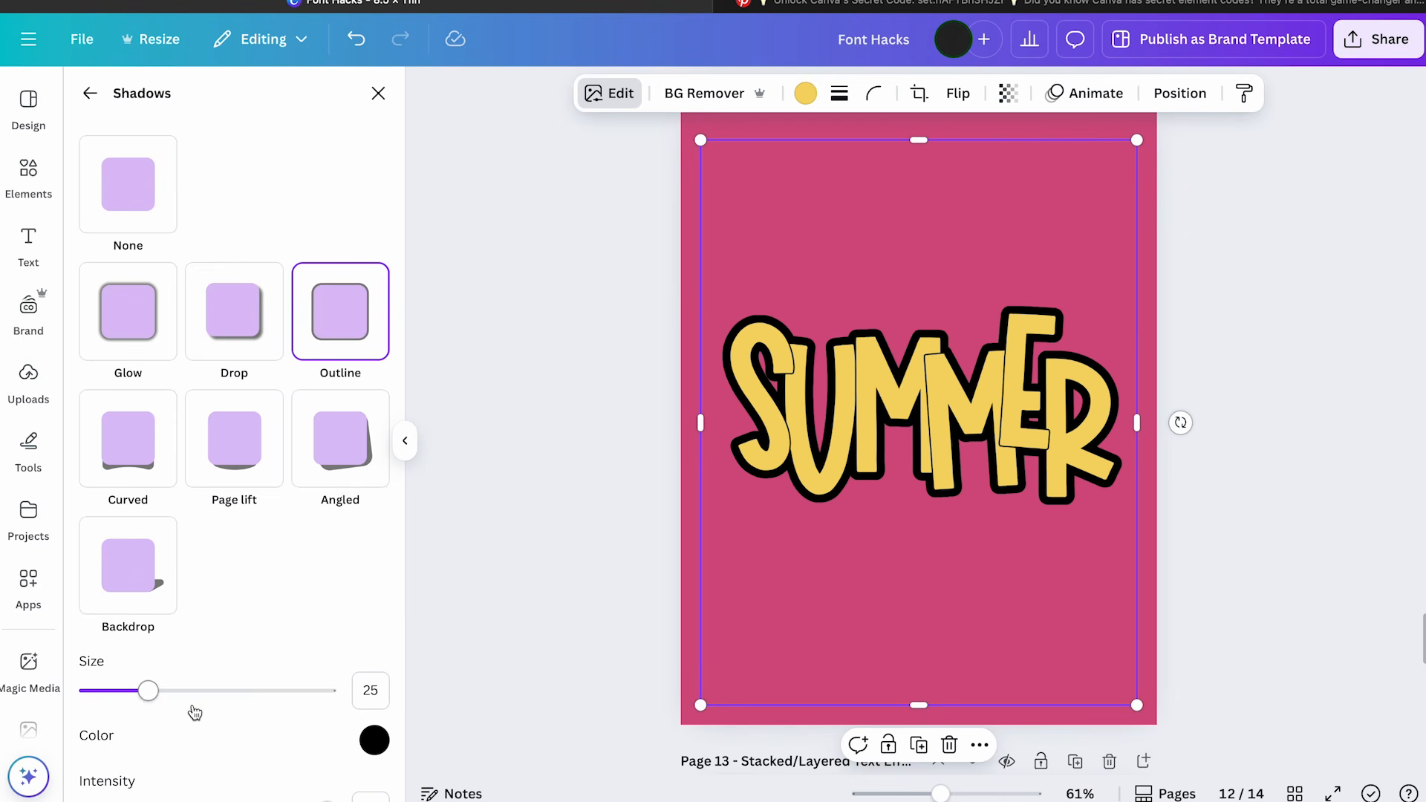
scroll(194, 713, down, 1)
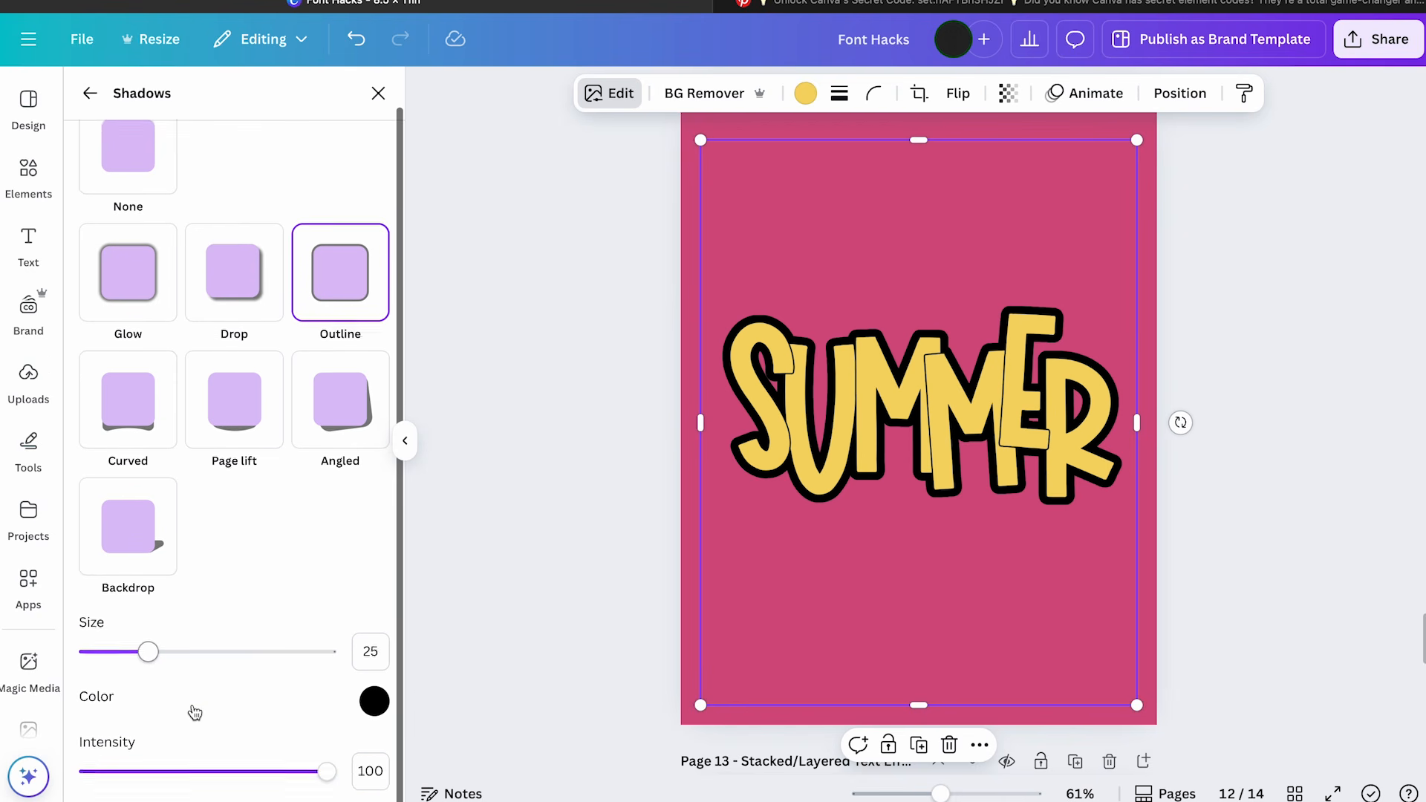
click(383, 711)
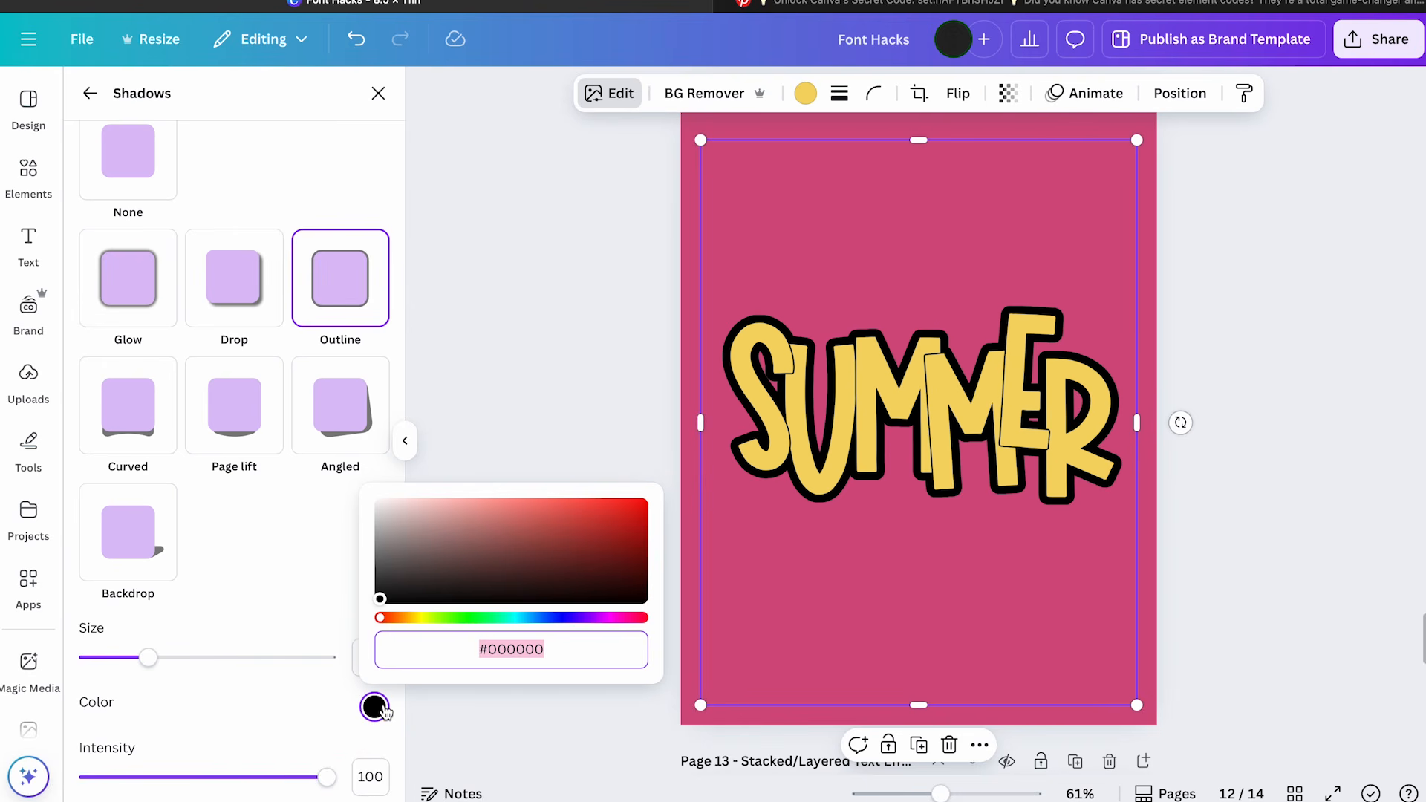
click(624, 618)
drag(632, 511, 481, 515)
click(563, 291)
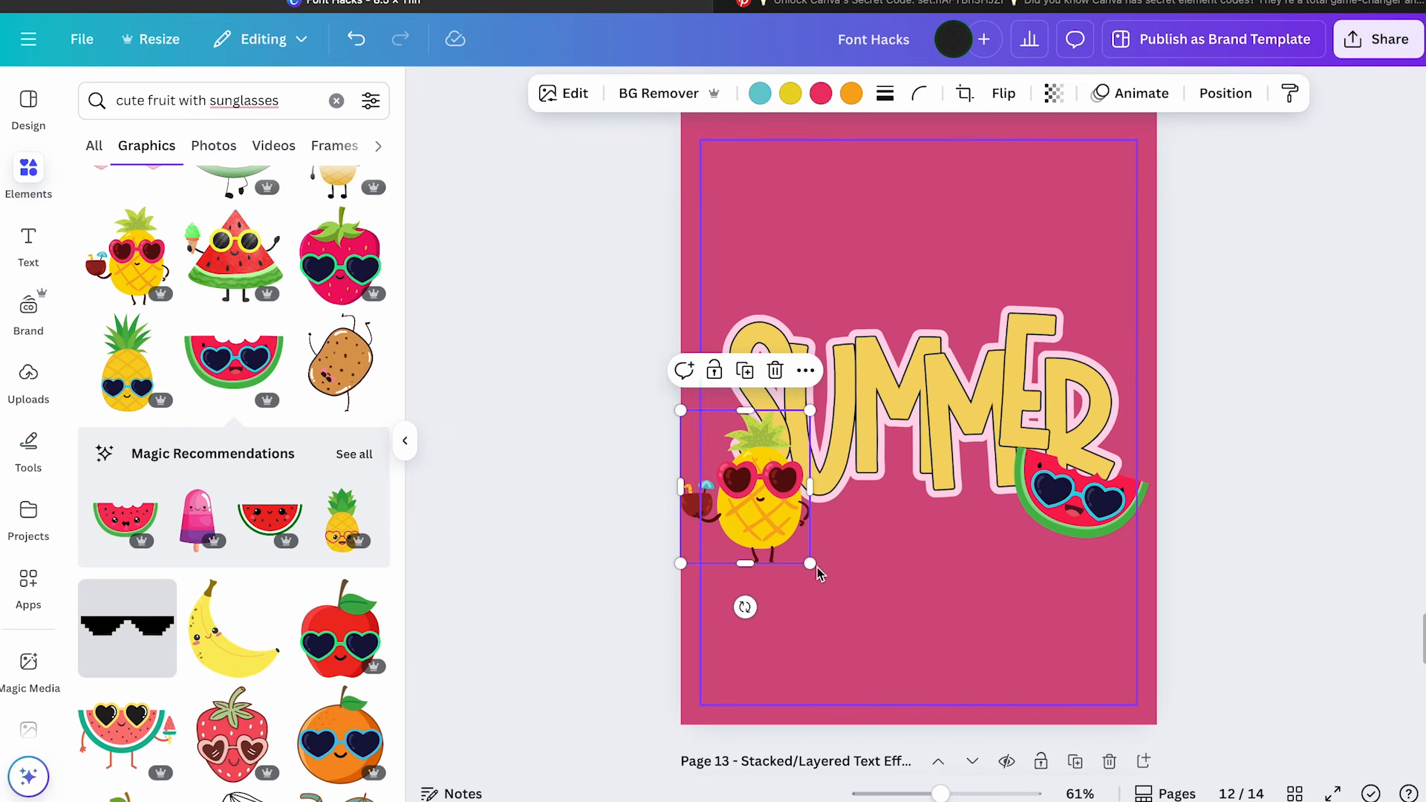
Shrink the pineapple graphic with sunglasses and position it beside the lower part of the "S" in SUMMER
drag(808, 564, 776, 523)
drag(747, 476, 754, 483)
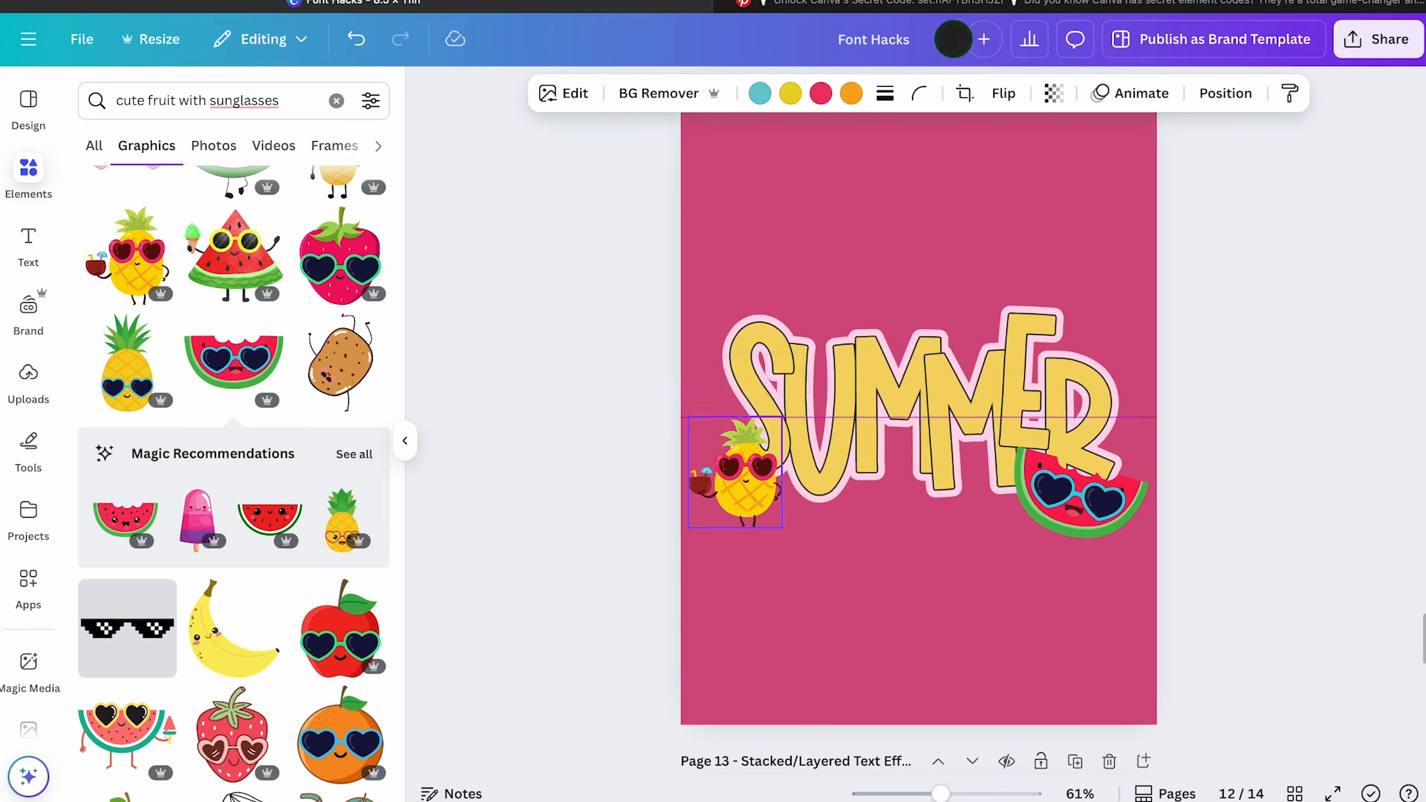
click(1252, 567)
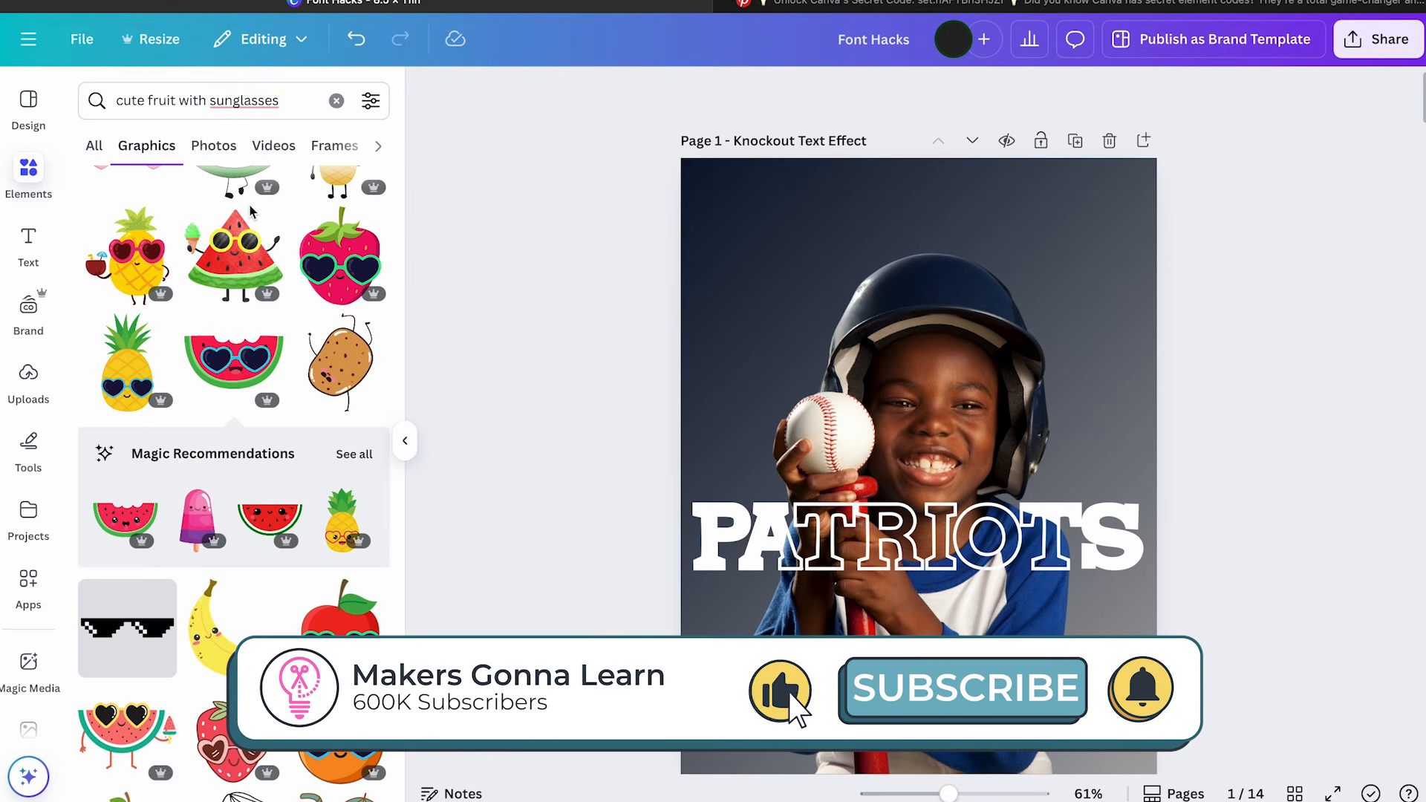
Switch to the Makers Gonna Learn website and browse the New Cut Files category
key(ctrl+Tab)
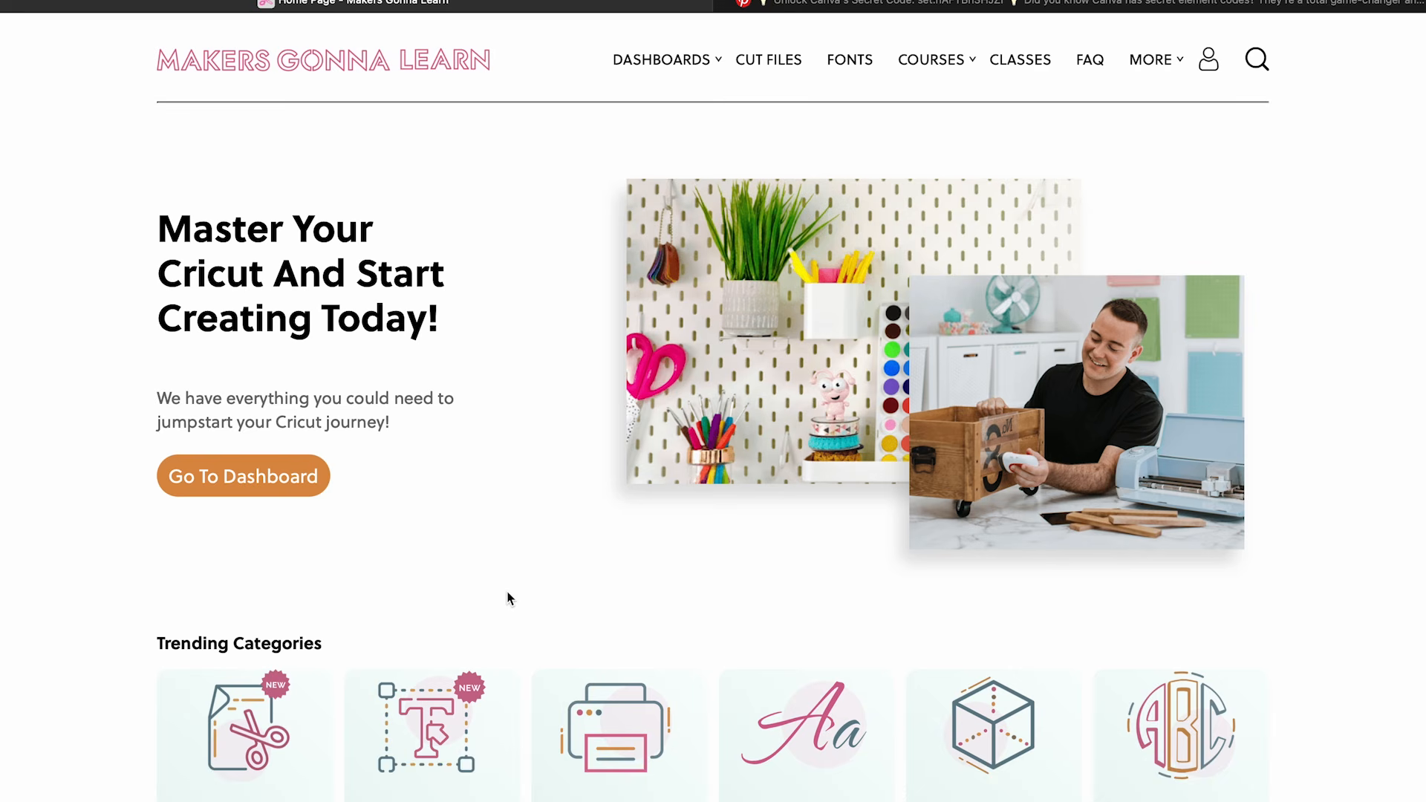
scroll(510, 598, down, 3)
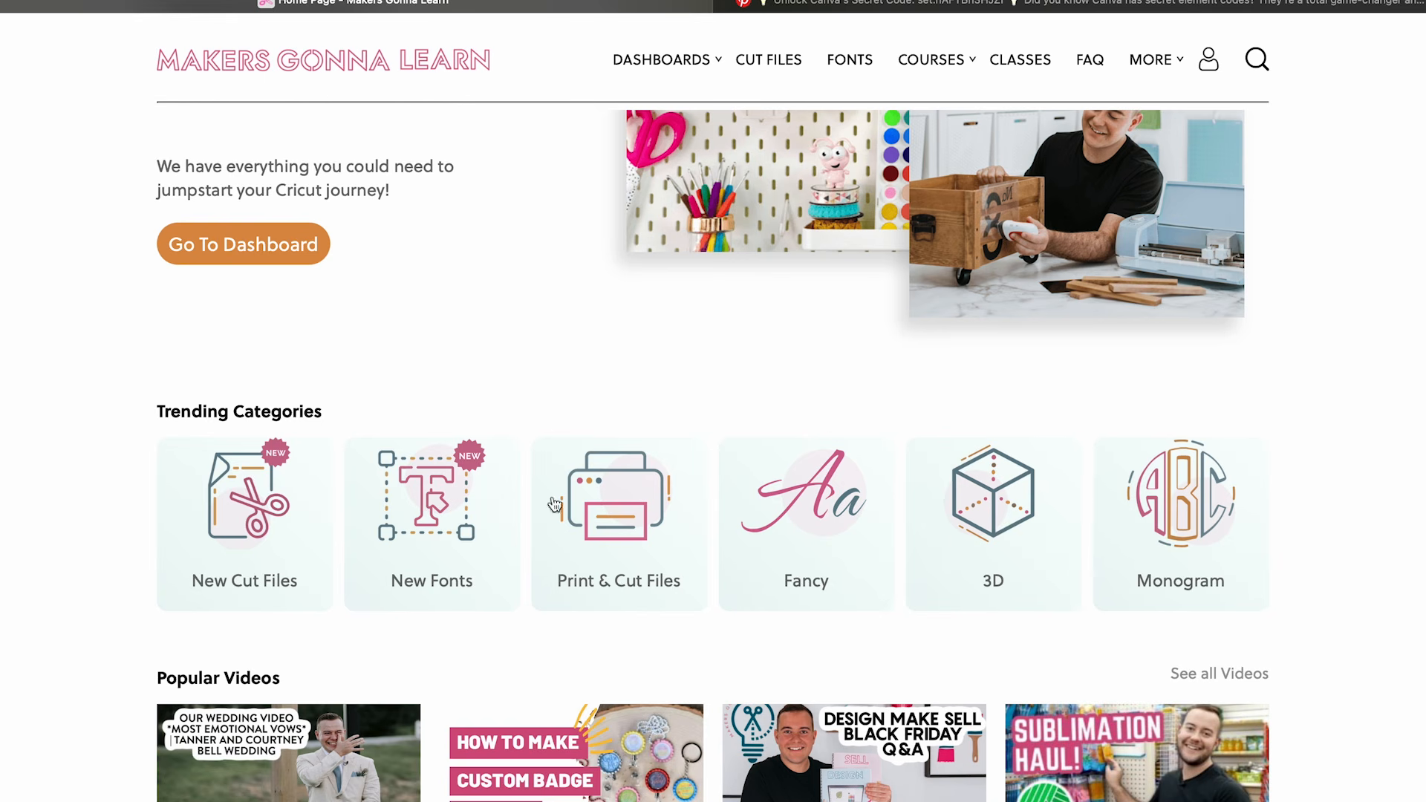
click(229, 571)
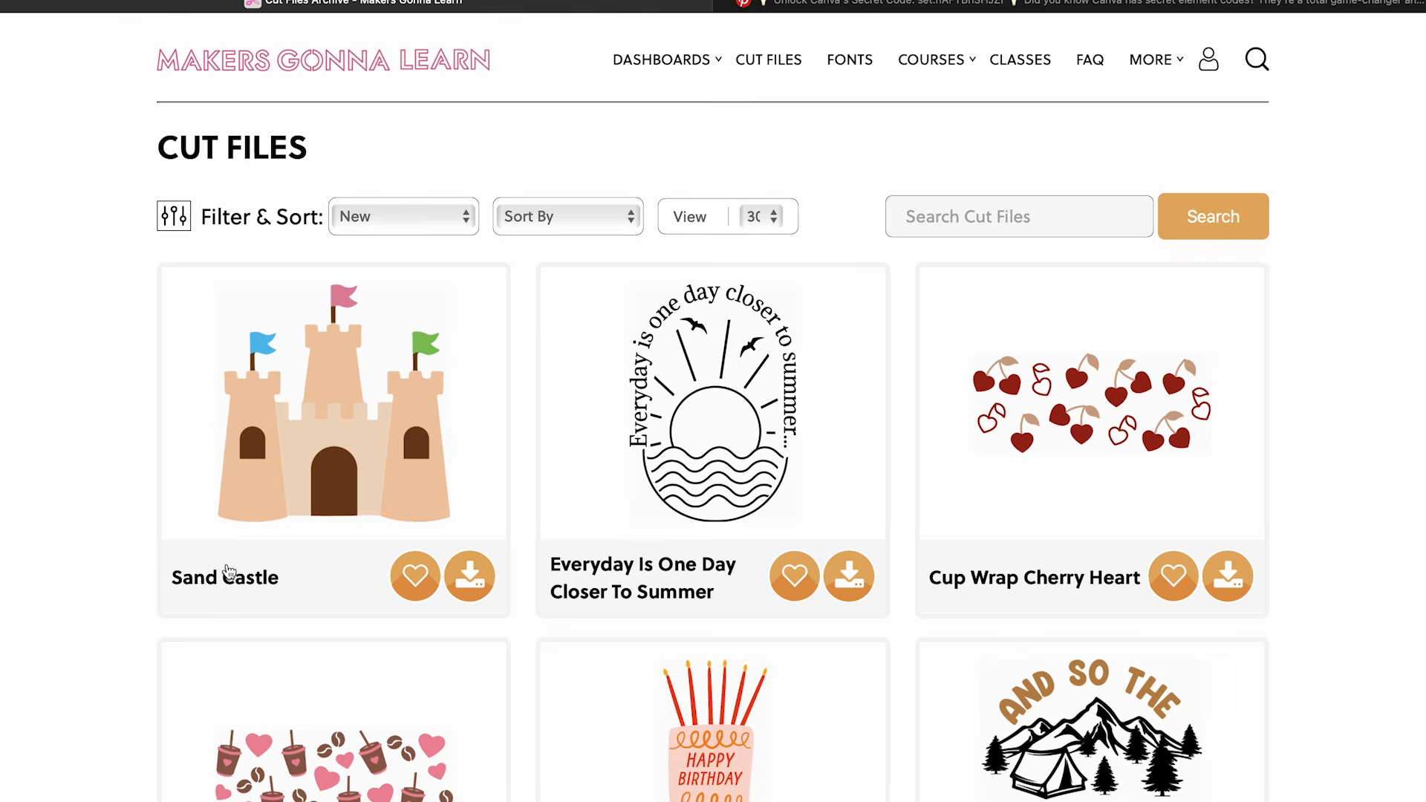
scroll(228, 571, down, 14)
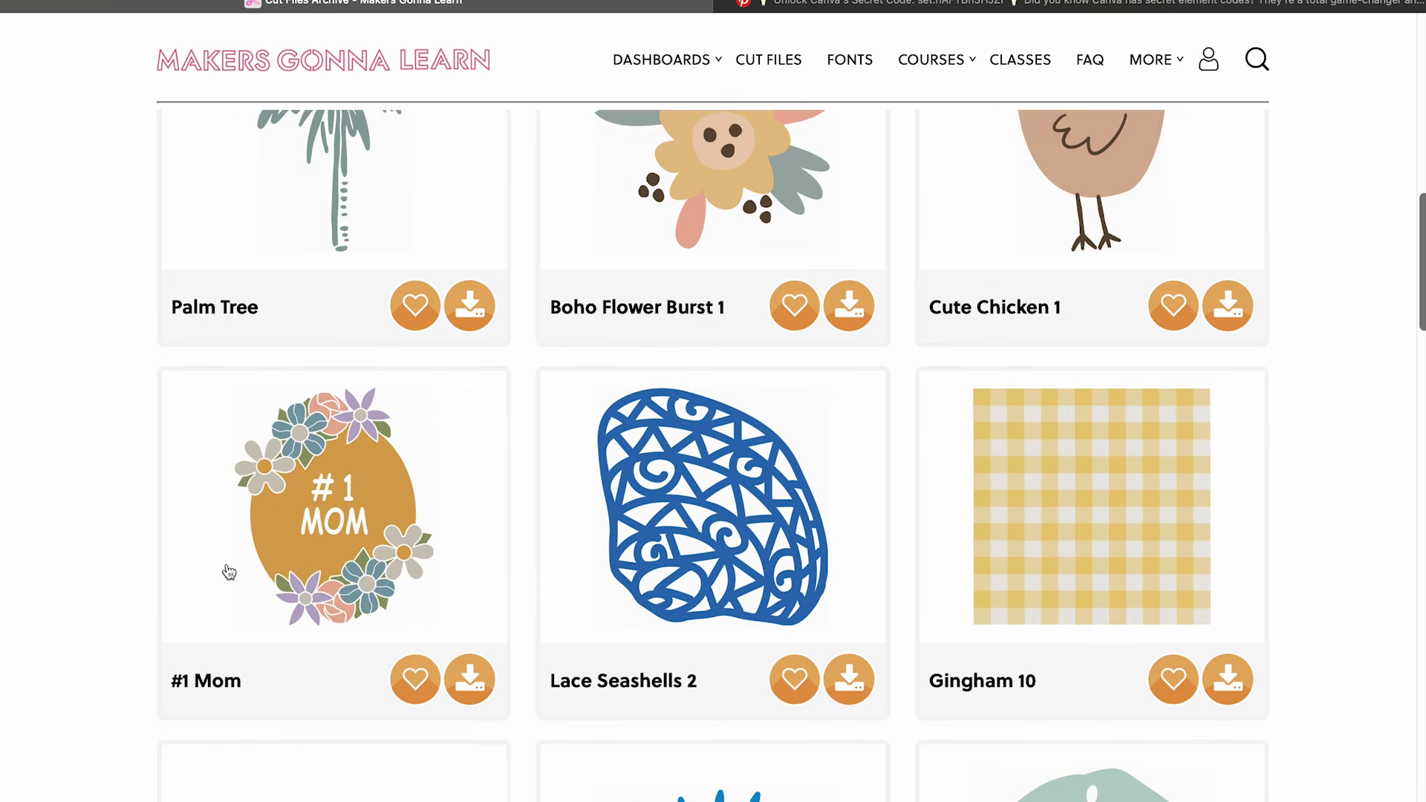
scroll(229, 571, down, 3)
scroll(672, 620, down, 16)
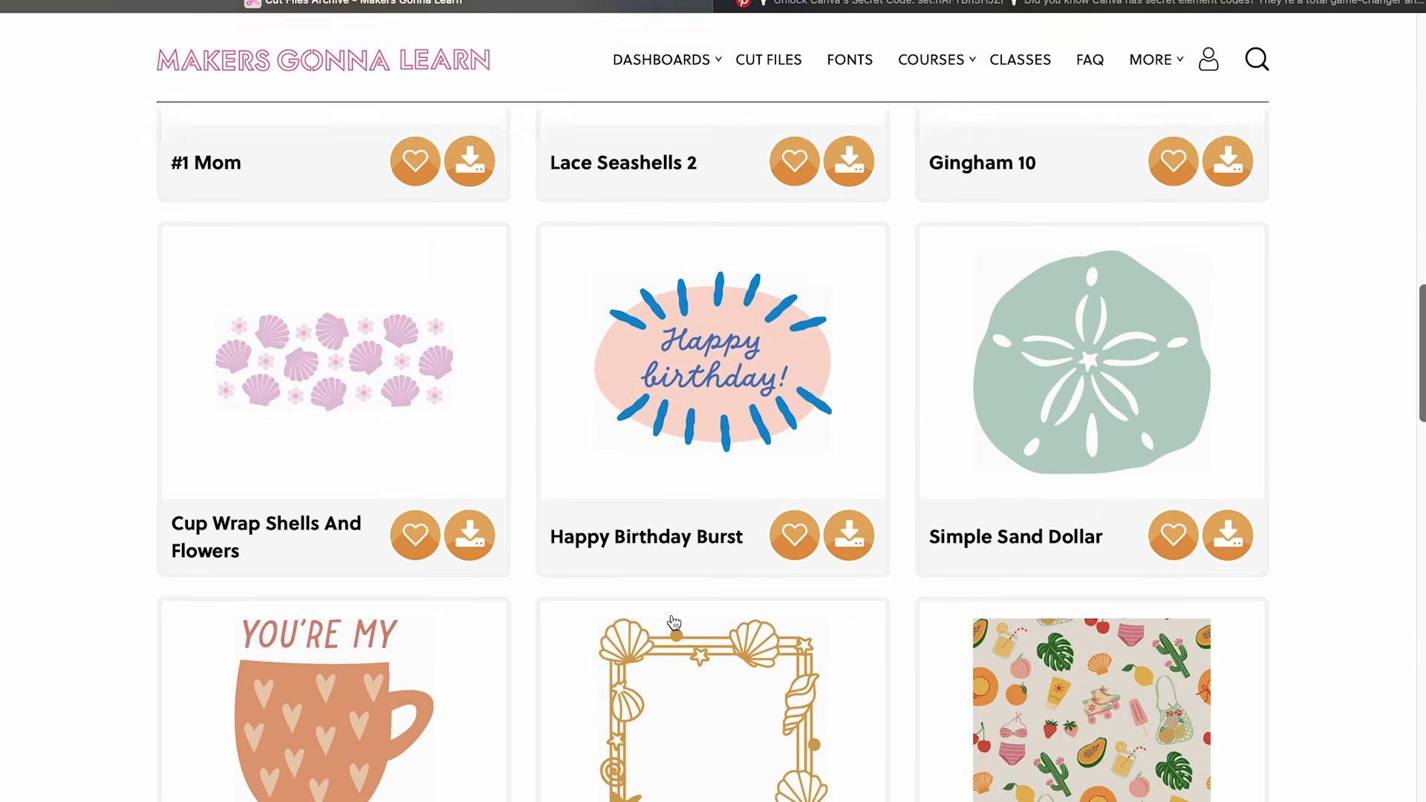
scroll(674, 622, down, 12)
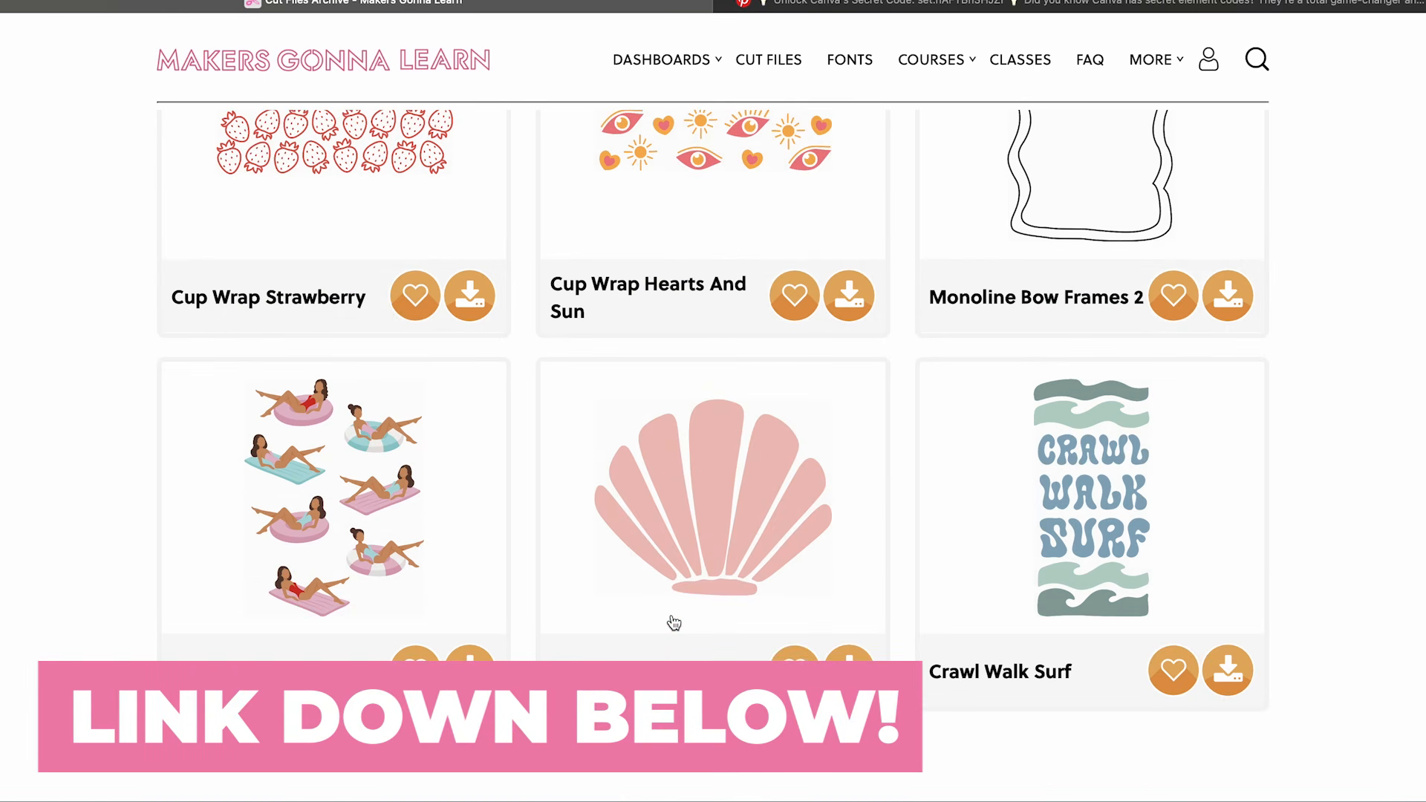
scroll(674, 622, up, 20)
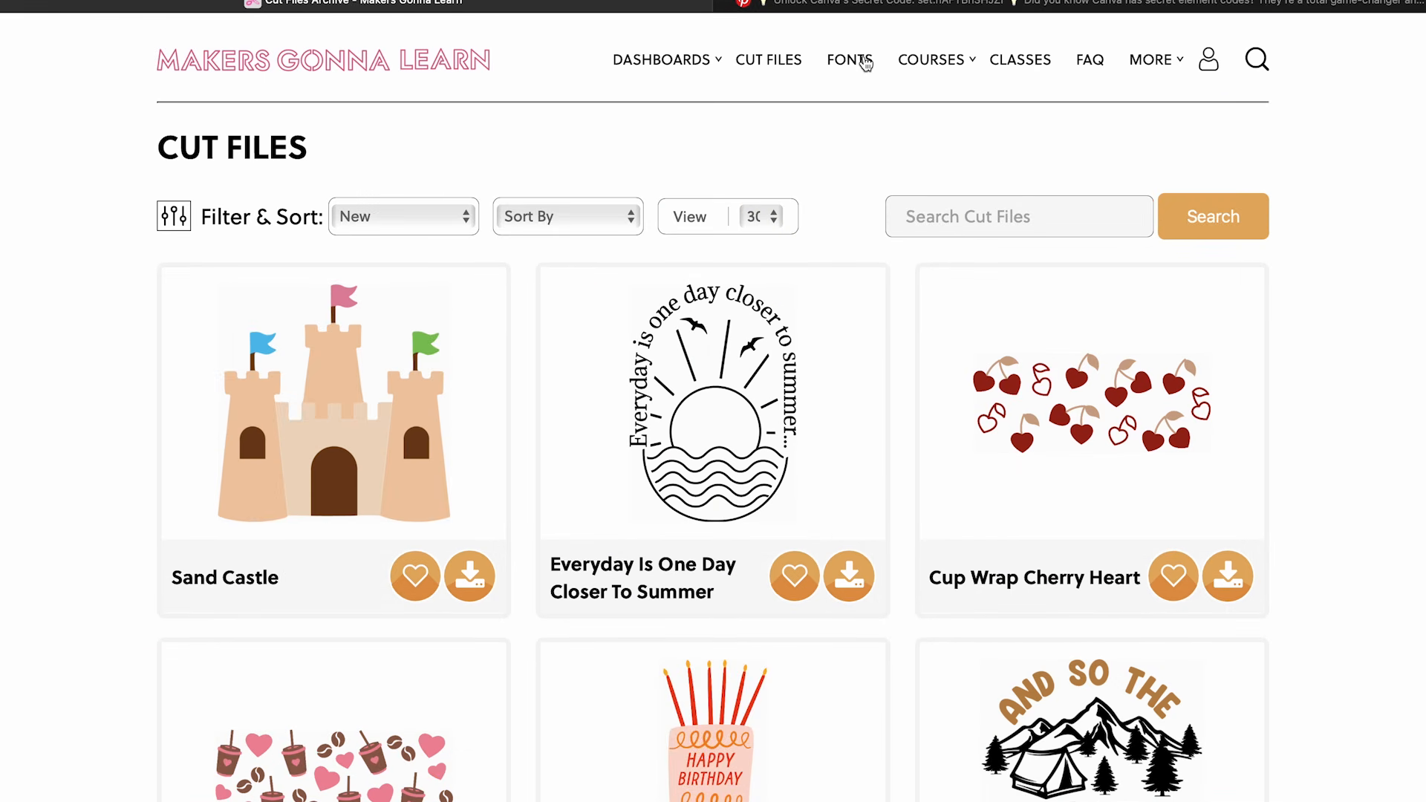
Browse the fonts library on the Makers Gonna Learn website
click(866, 65)
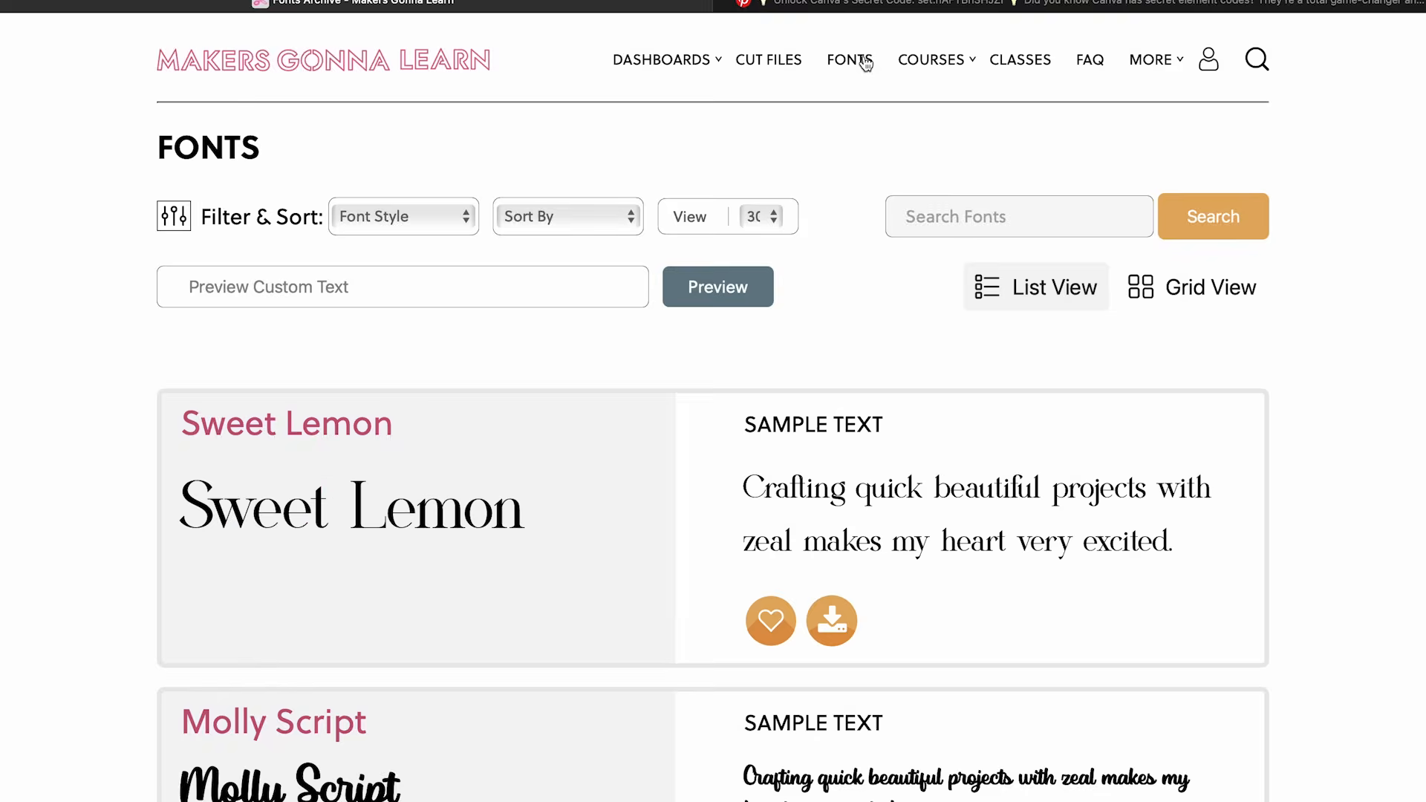
scroll(729, 592, down, 5)
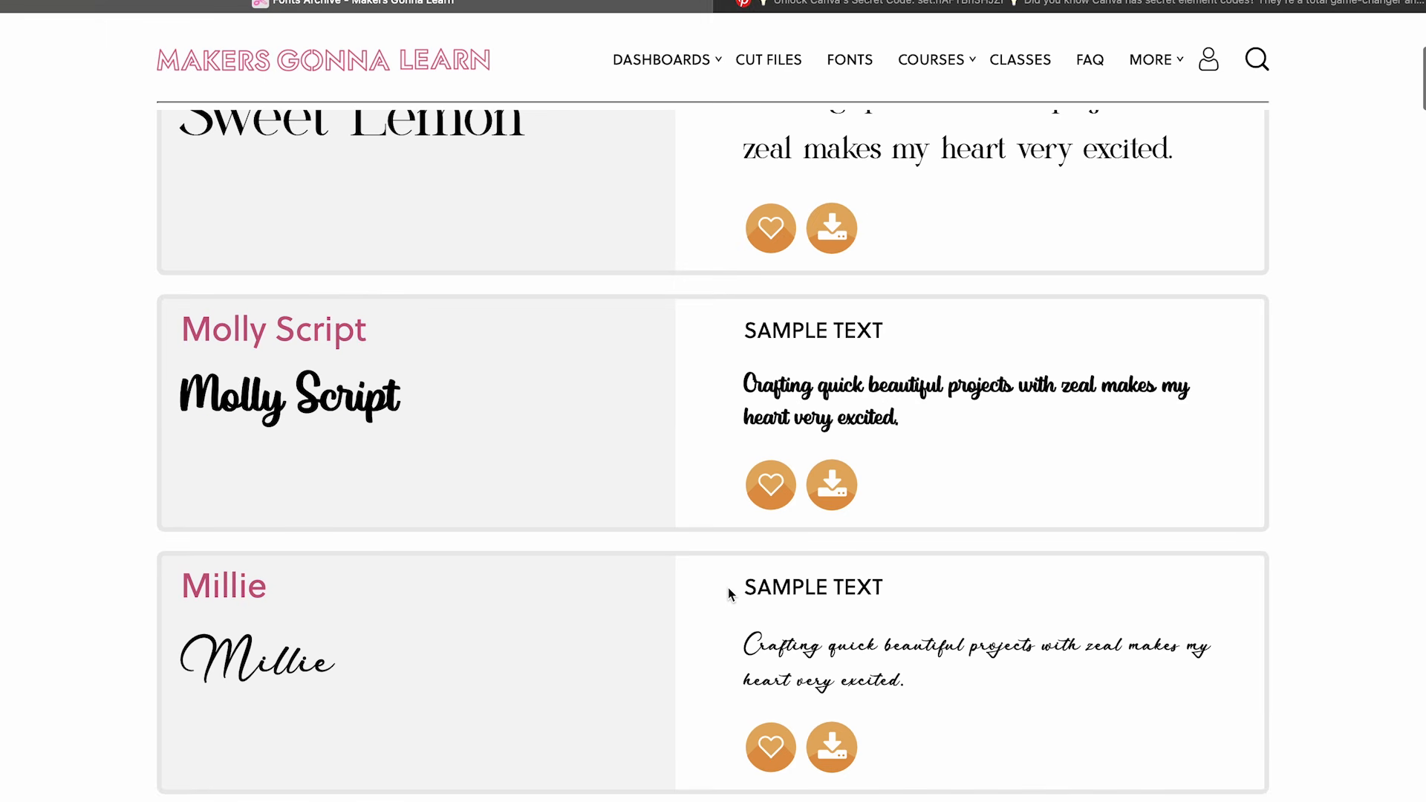
scroll(728, 592, down, 8)
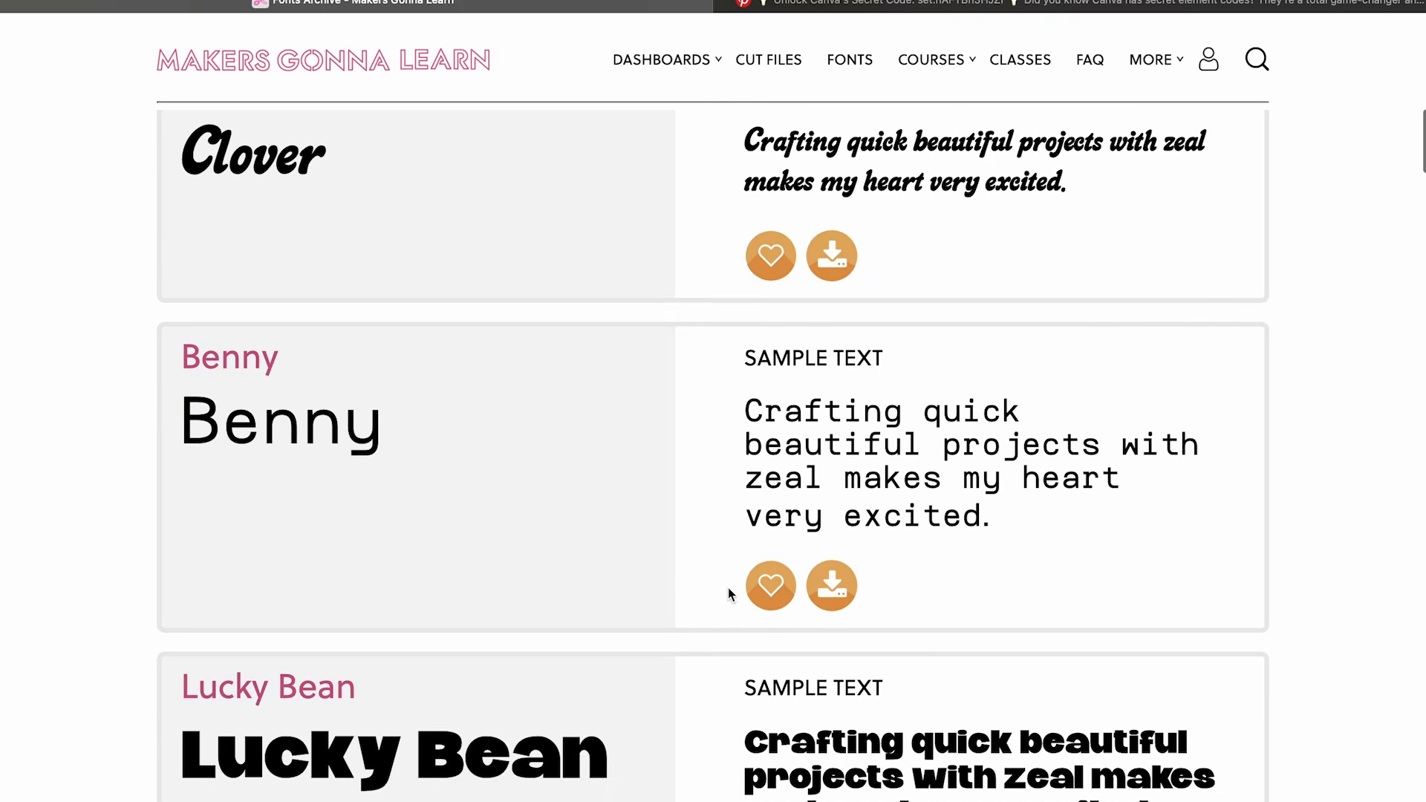
scroll(728, 587, up, 13)
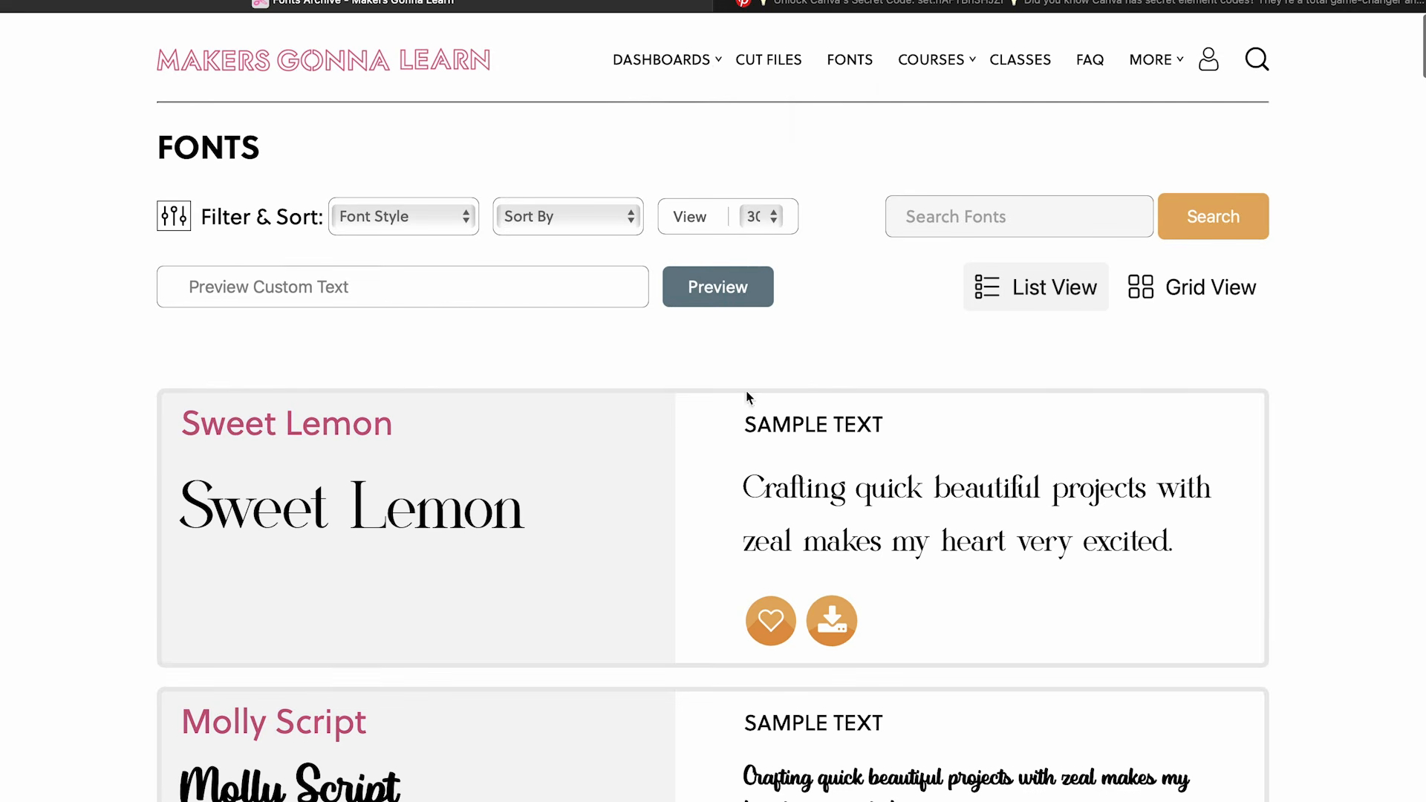
mouse_move(719, 64)
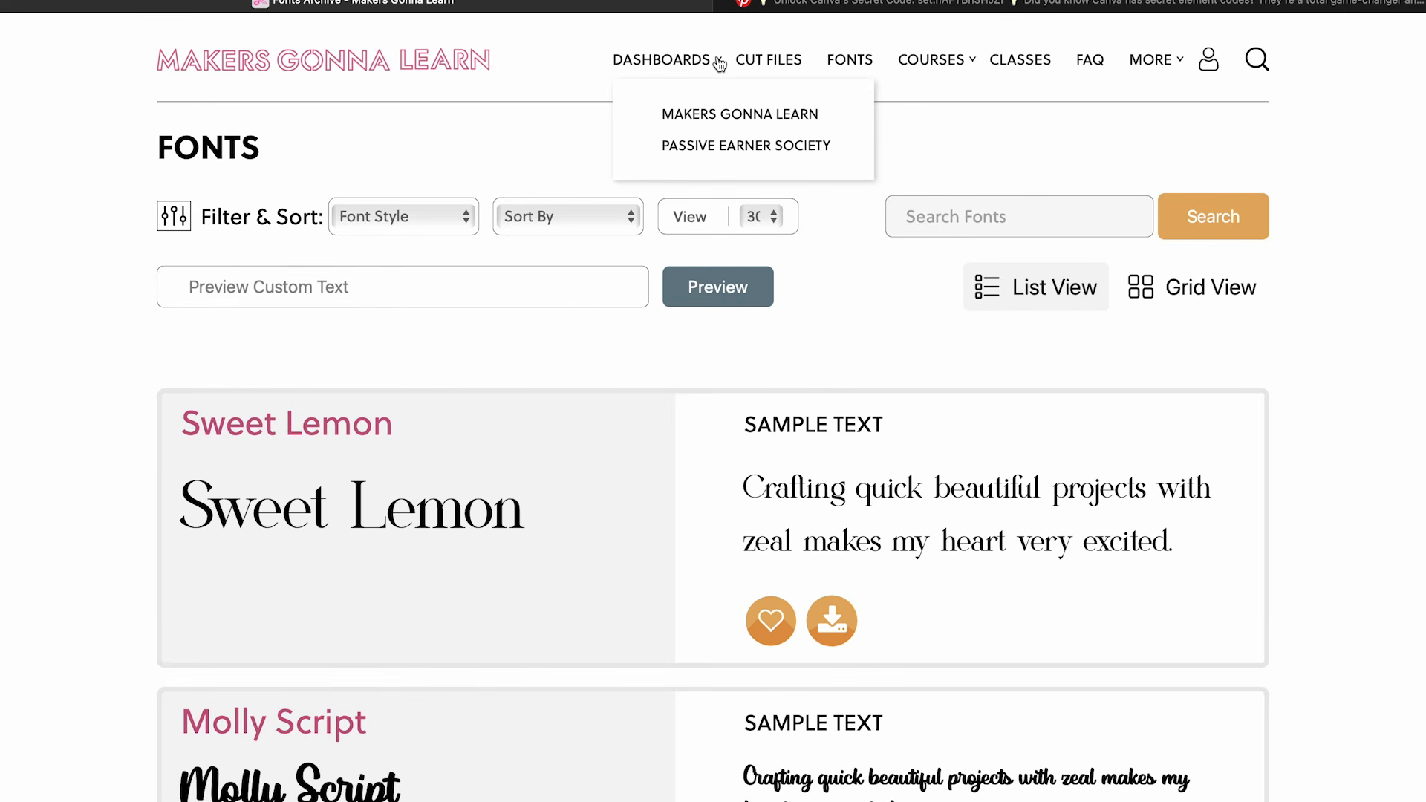